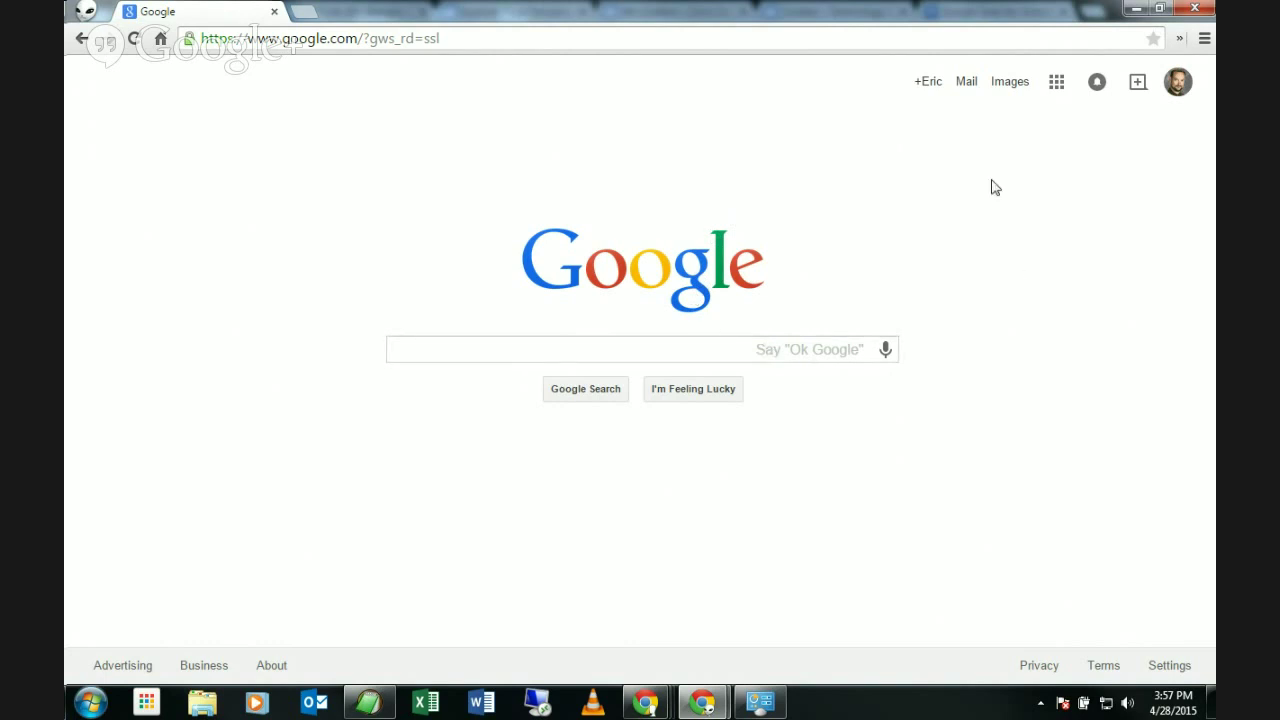
Look through the Google apps launcher, including its additional apps, for the Sites entry
left_click(1054, 88)
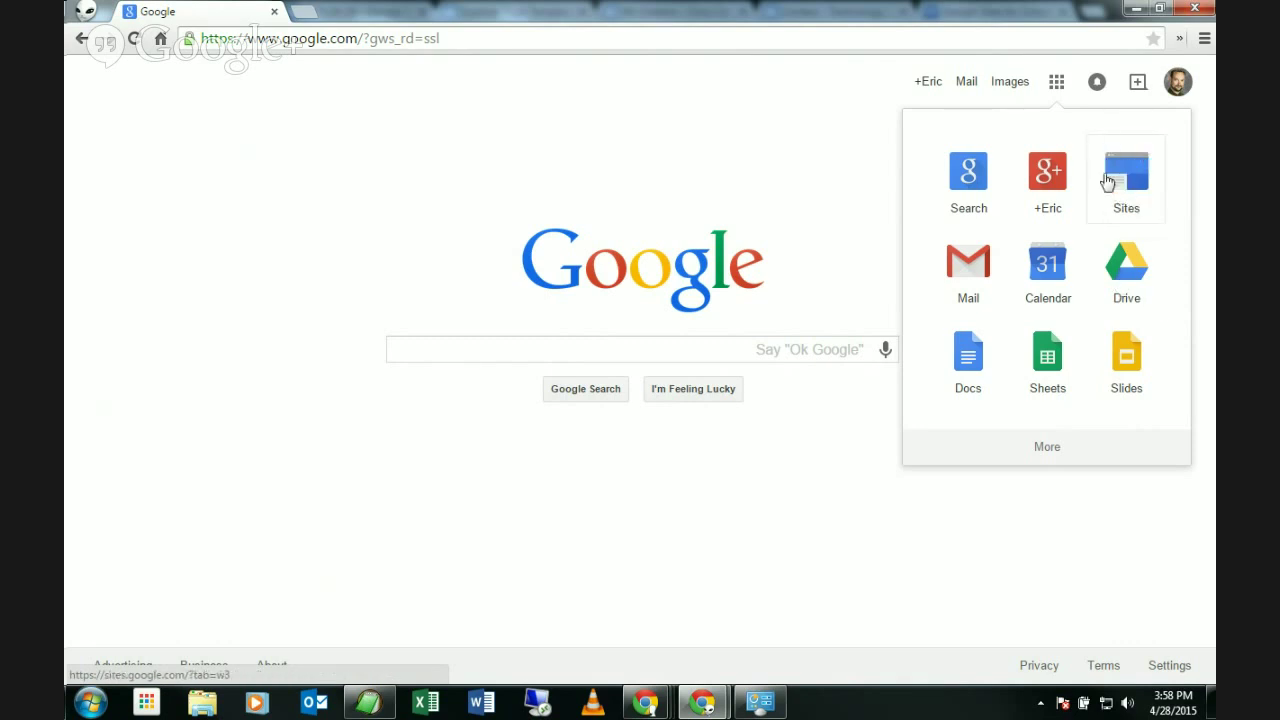
left_click(1048, 450)
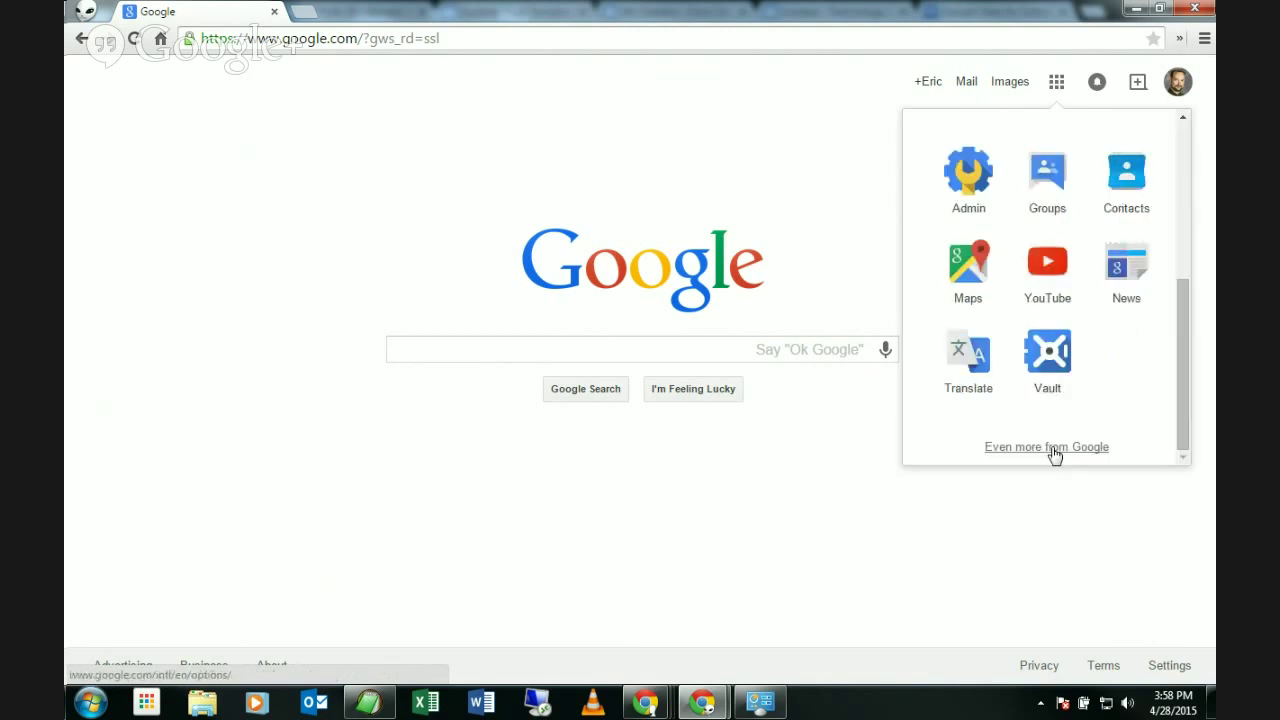
scroll(1060, 330, "up", 5)
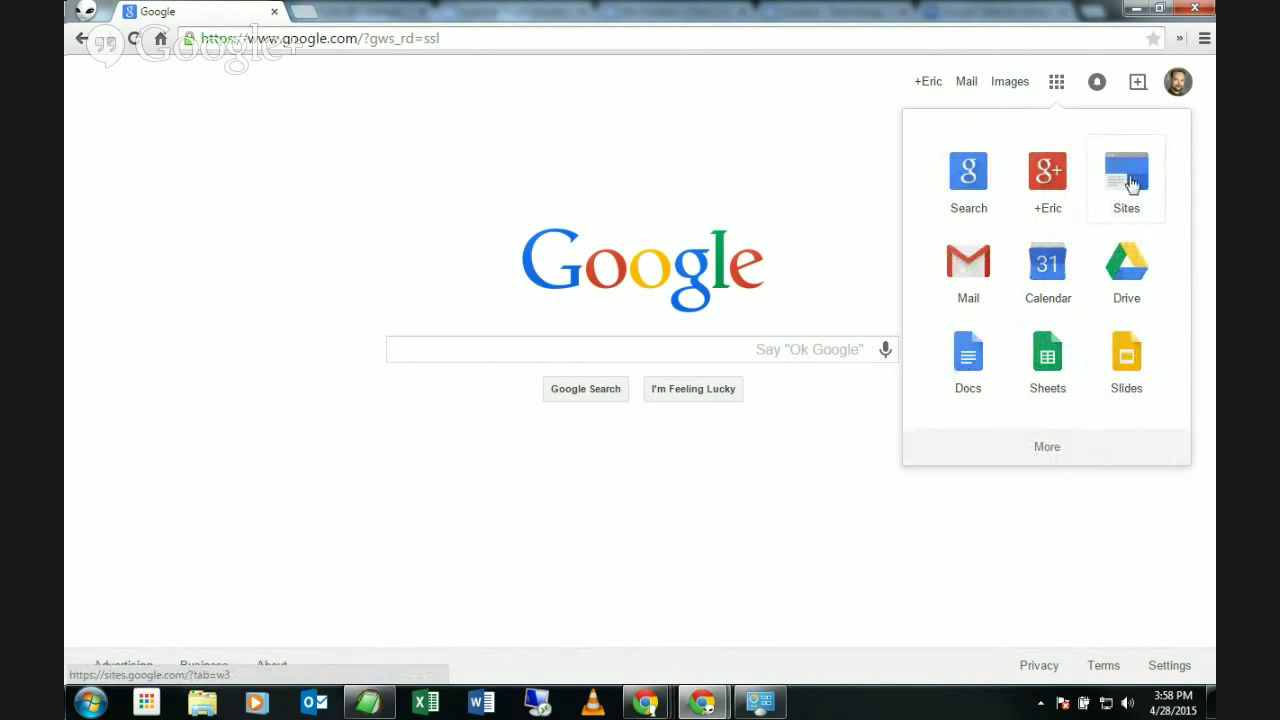
left_click(680, 112)
Open the Google Sites dashboard for the domain at sites.google.com/a/apps.sparcc.org
left_click(626, 42)
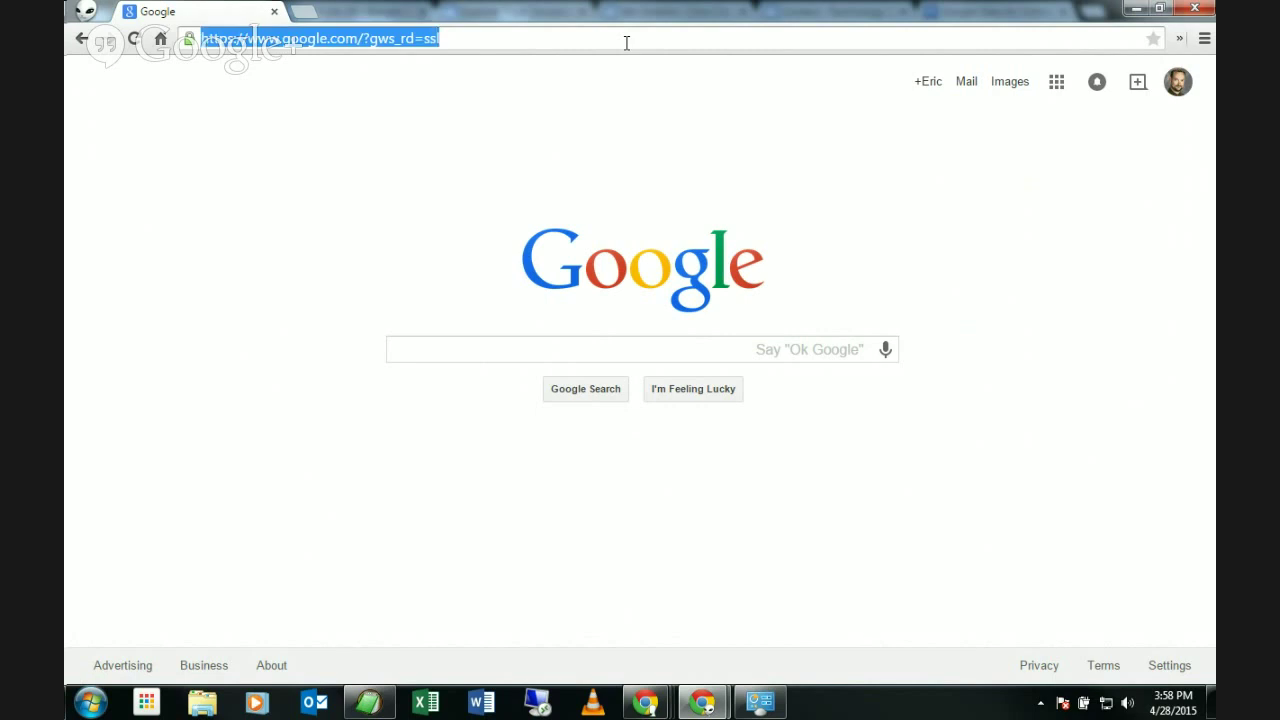
type("sites")
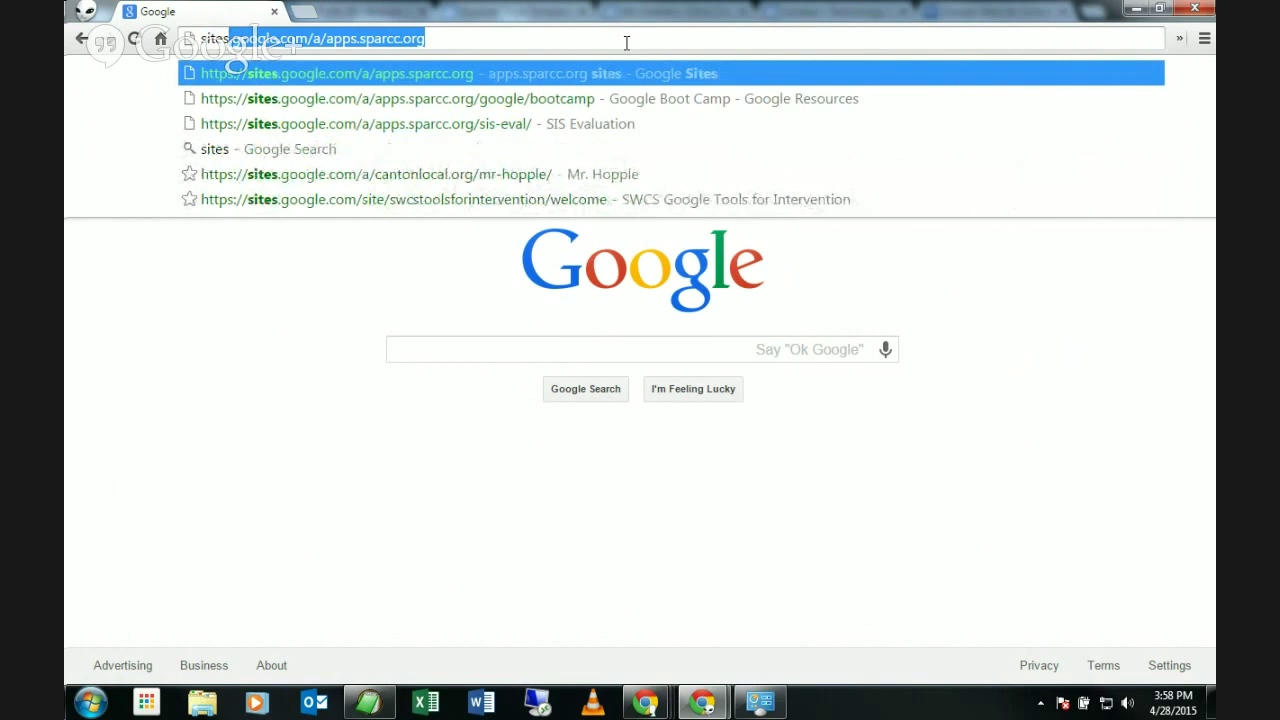
key("Return")
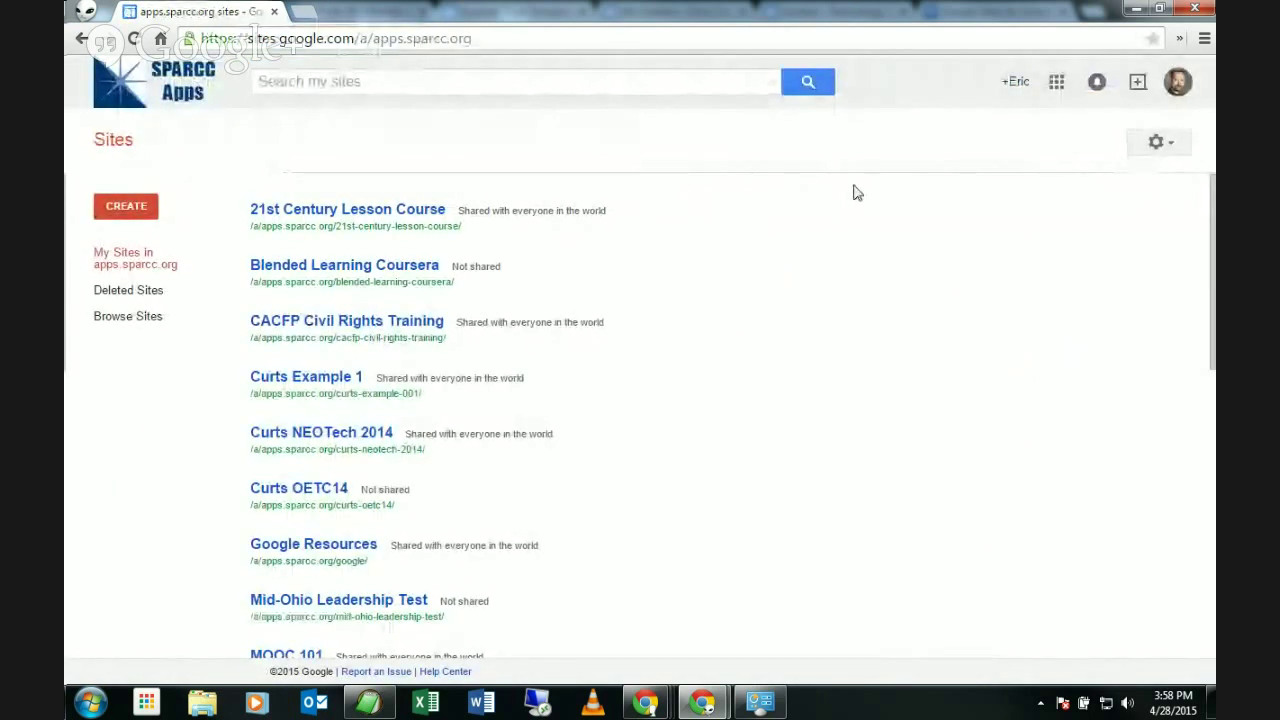
left_click(1056, 82)
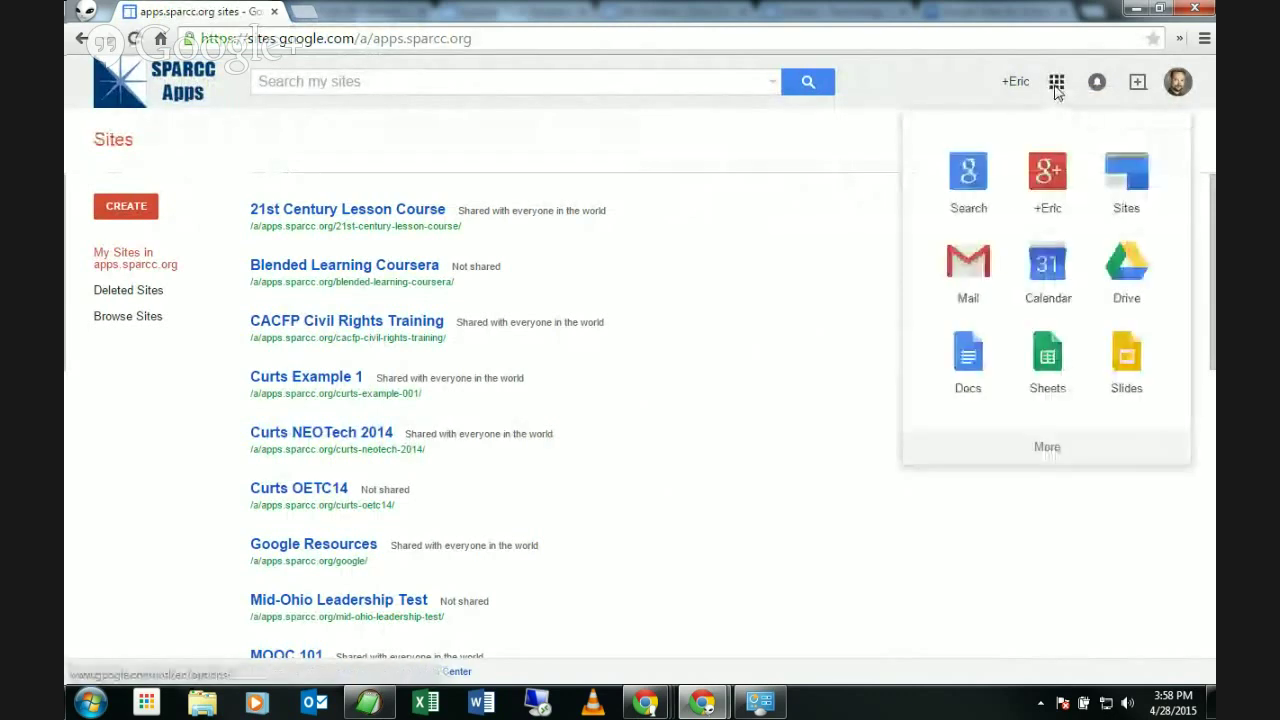
left_click(795, 145)
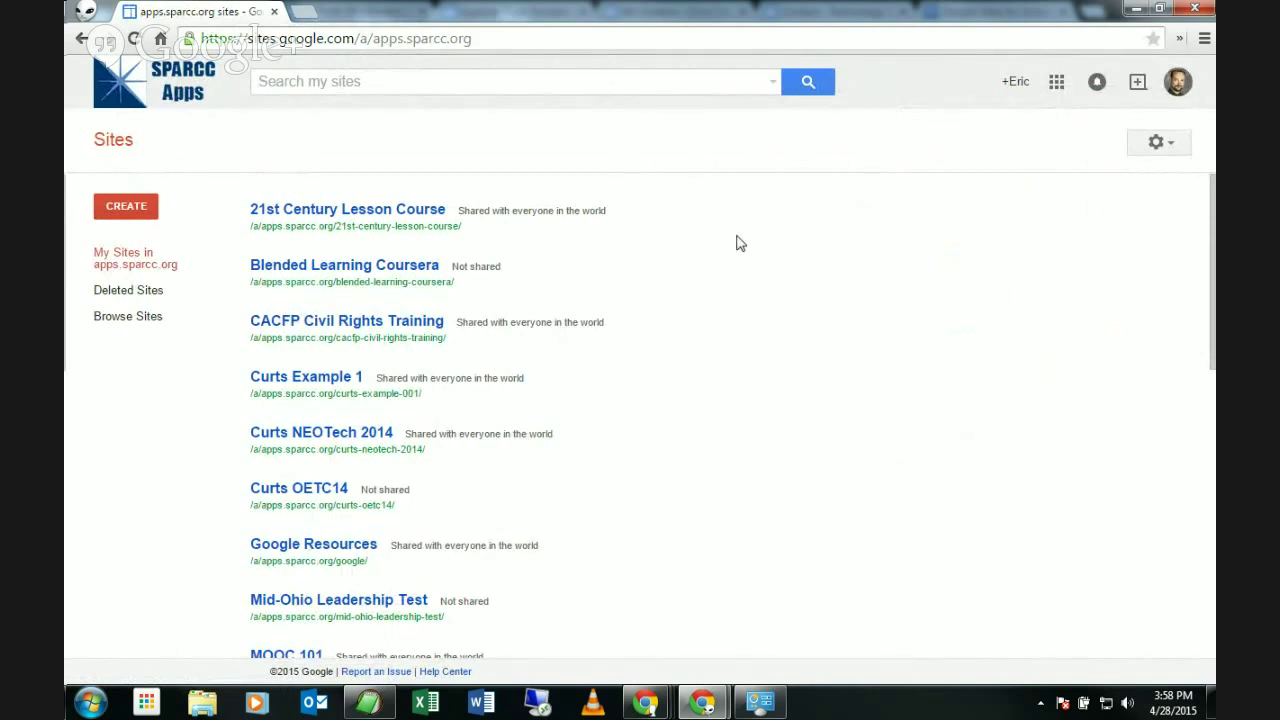
Enlarge the page by two zoom levels and examine the list of existing sites and their sharing status
key("ctrl+plus")
key("ctrl+plus")
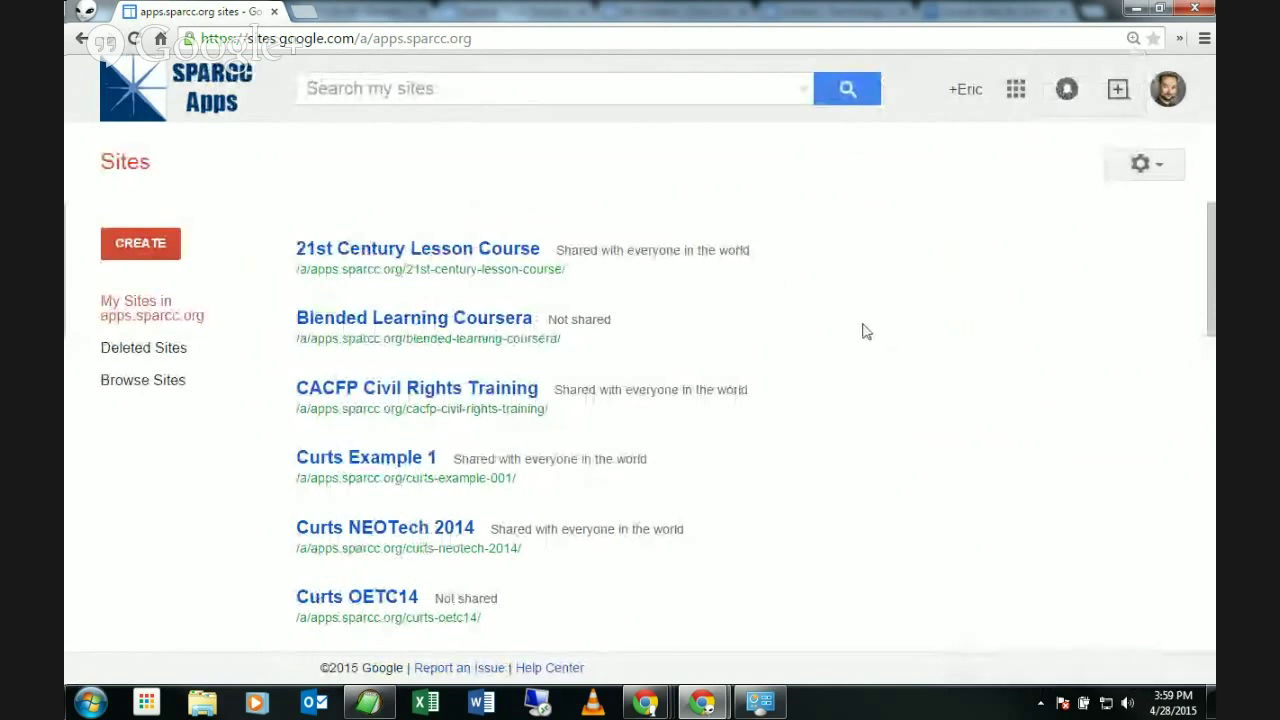
scroll(909, 369, "down", 6)
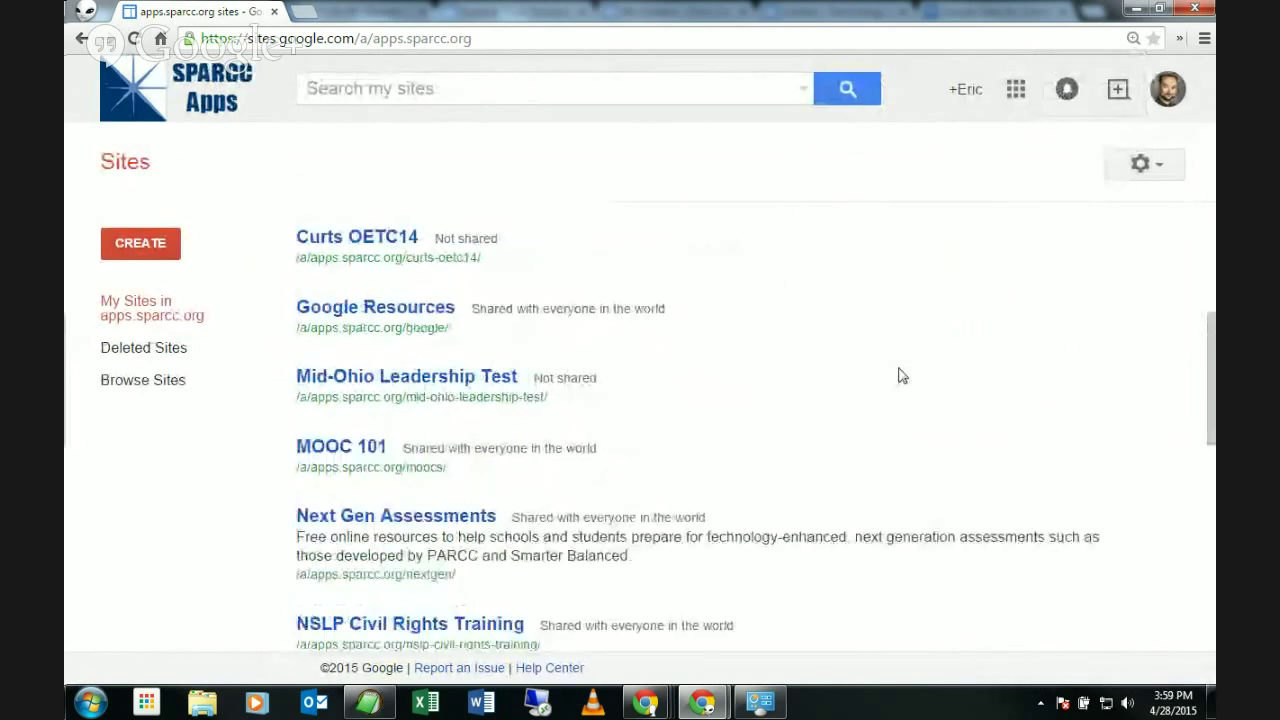
scroll(900, 377, "down", 4)
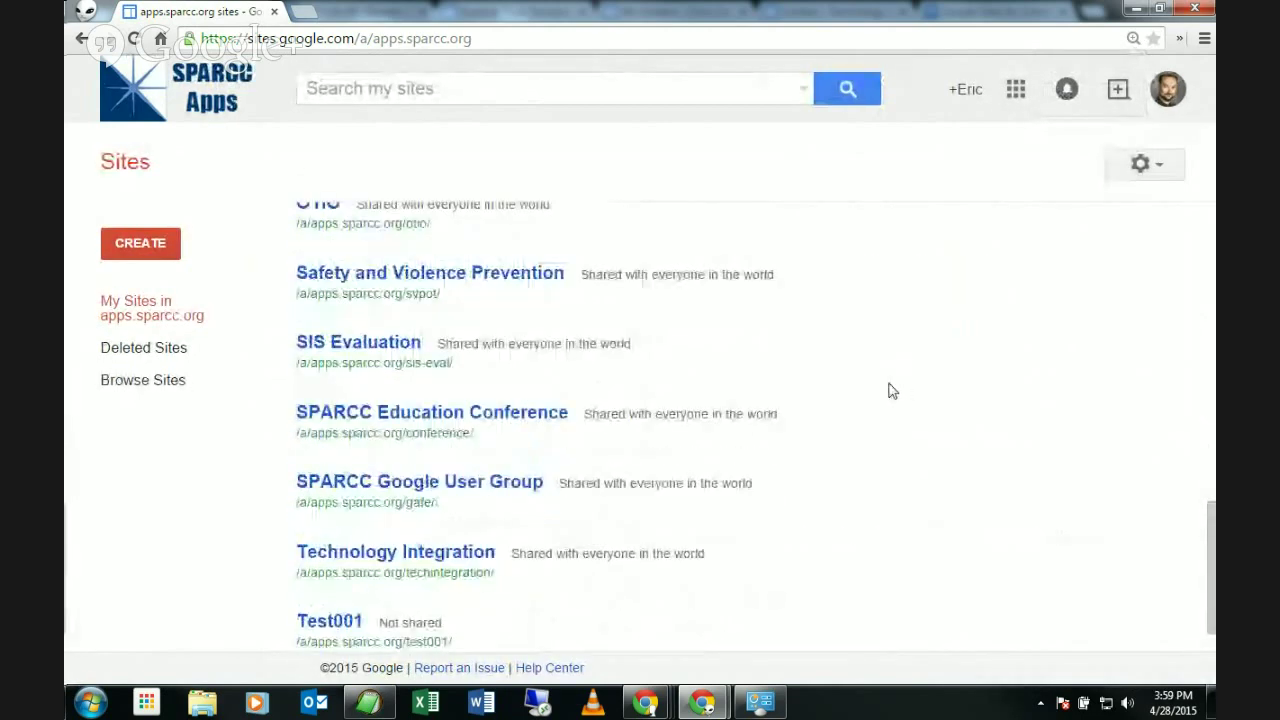
scroll(868, 382, "up", 10)
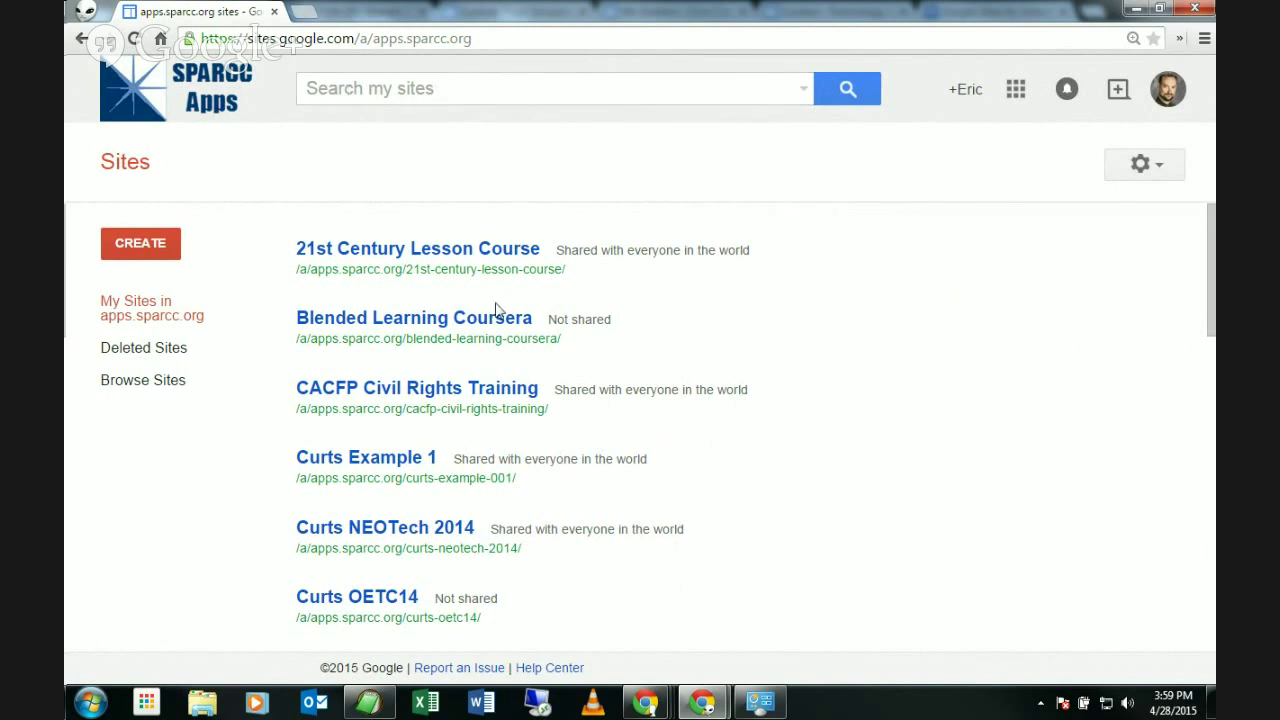
scroll(394, 437, "down", 4)
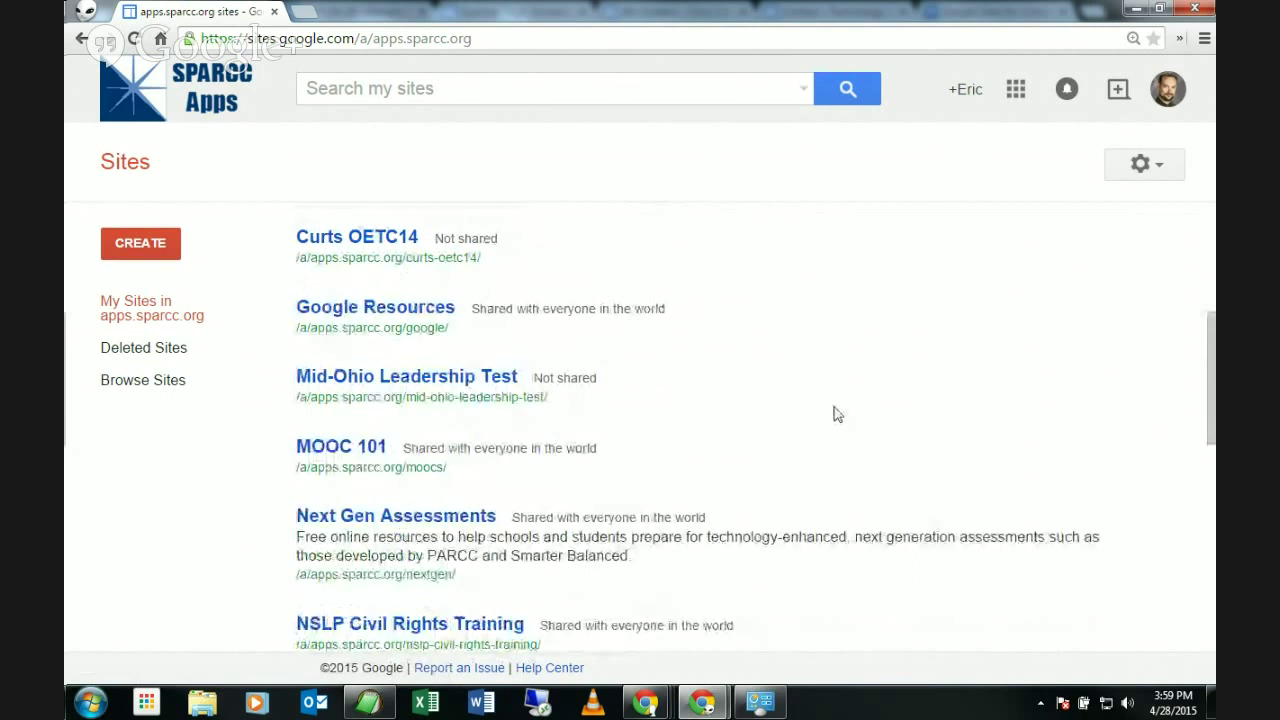
scroll(826, 413, "up", 4)
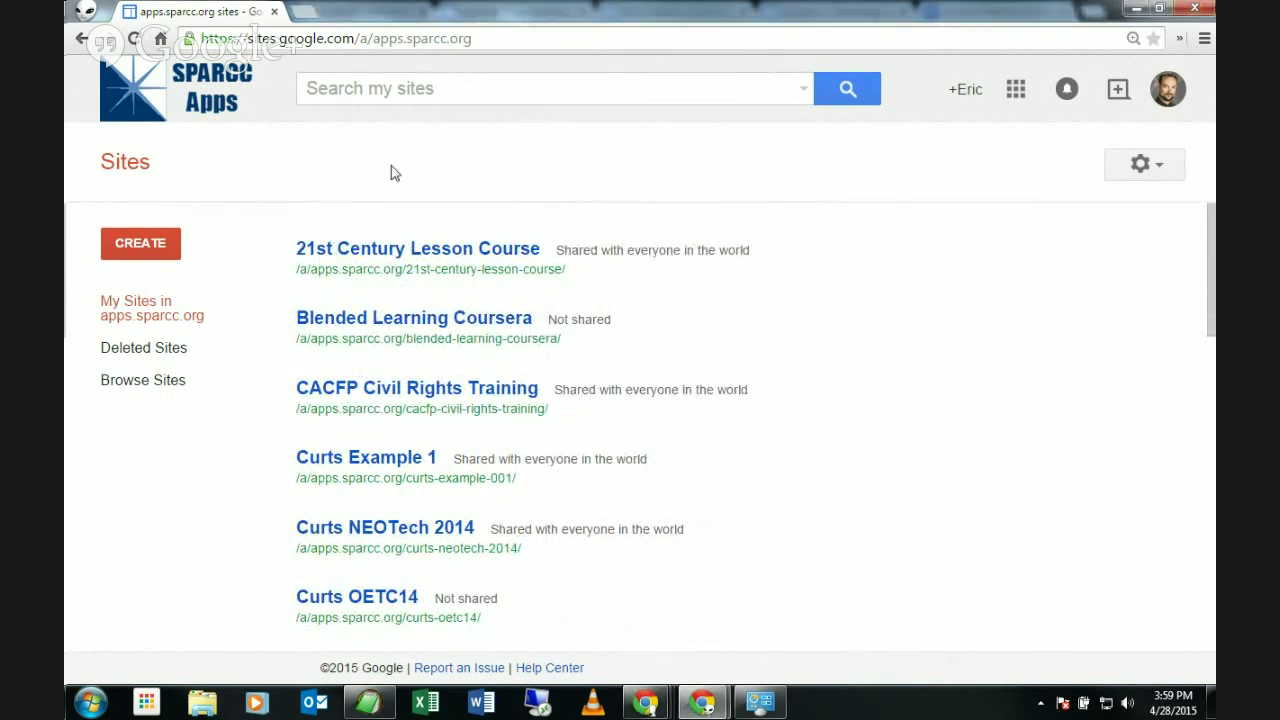
Start creating a new site and review the form's template, name, location, theme and further option fields
left_click(143, 247)
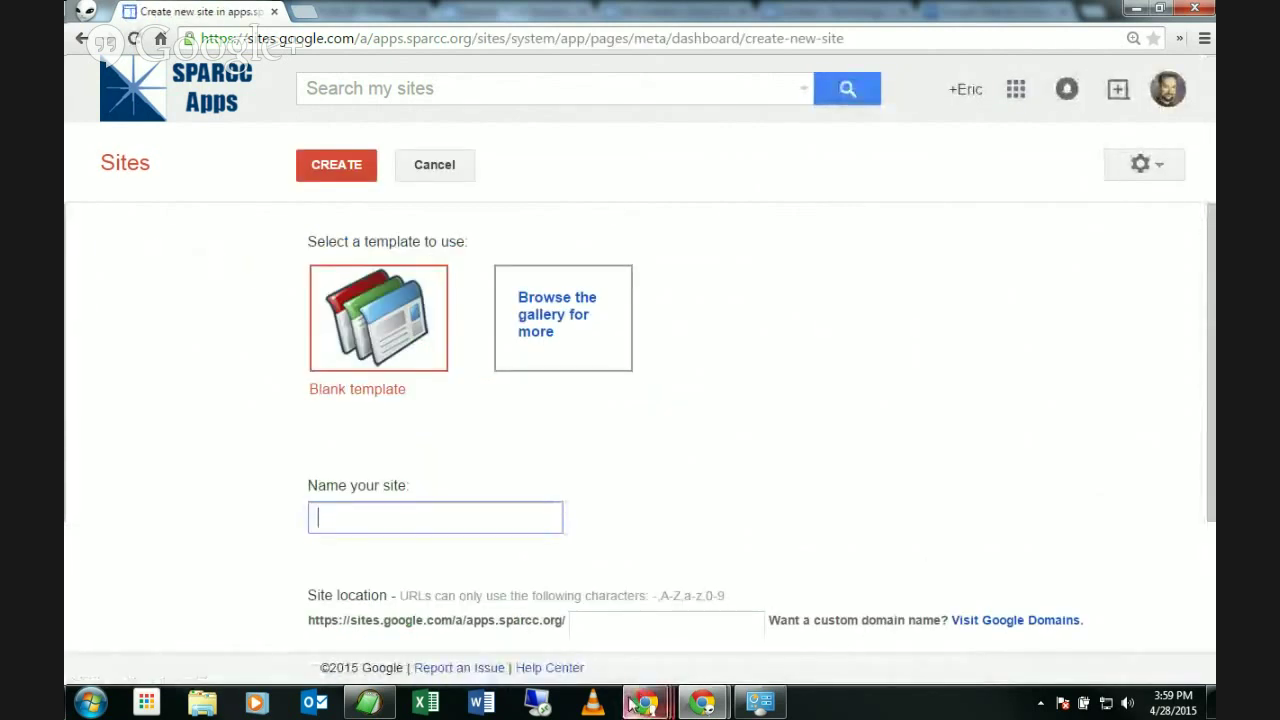
mouse_move(636, 705)
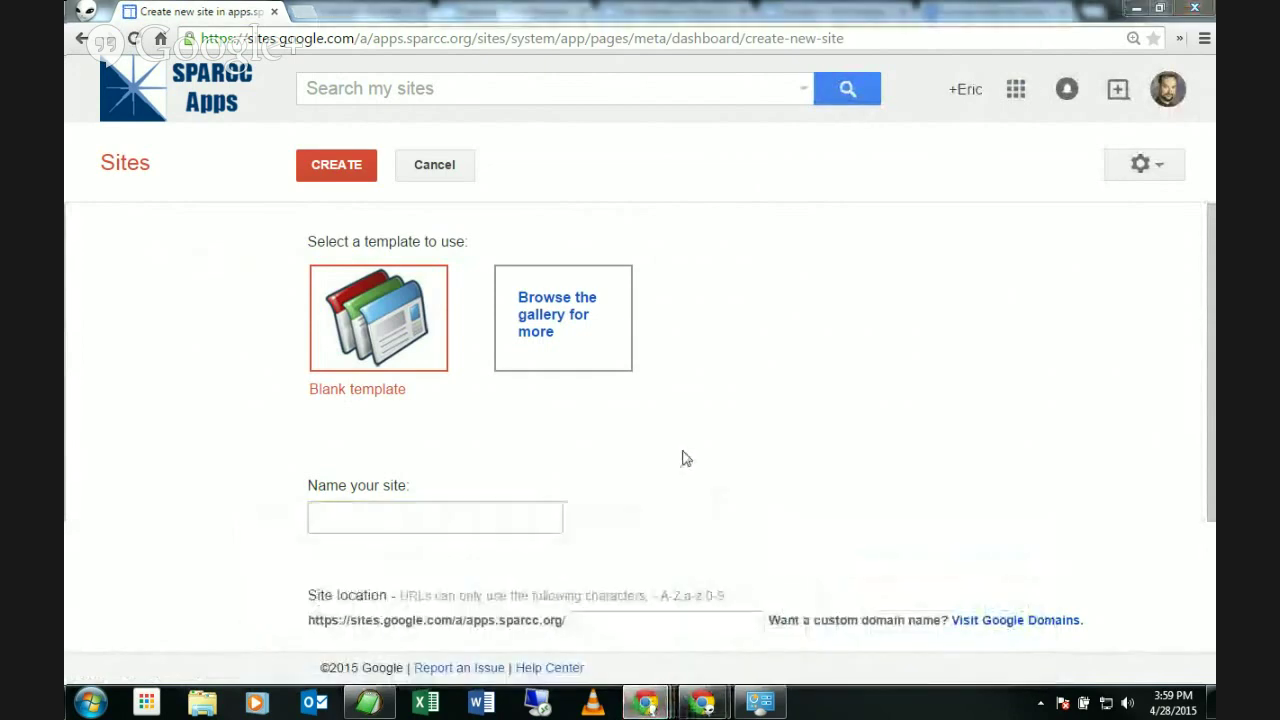
scroll(660, 349, "down", 1)
scroll(665, 350, "up", 1)
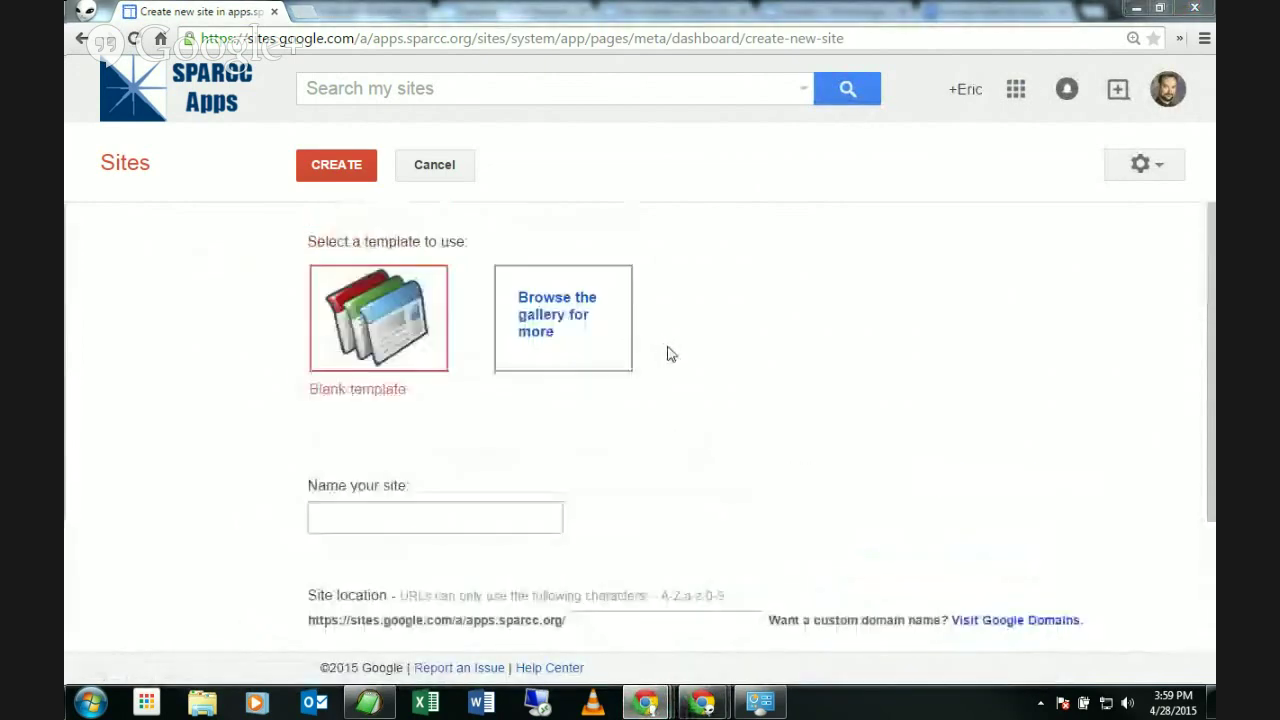
scroll(670, 353, "down", 2)
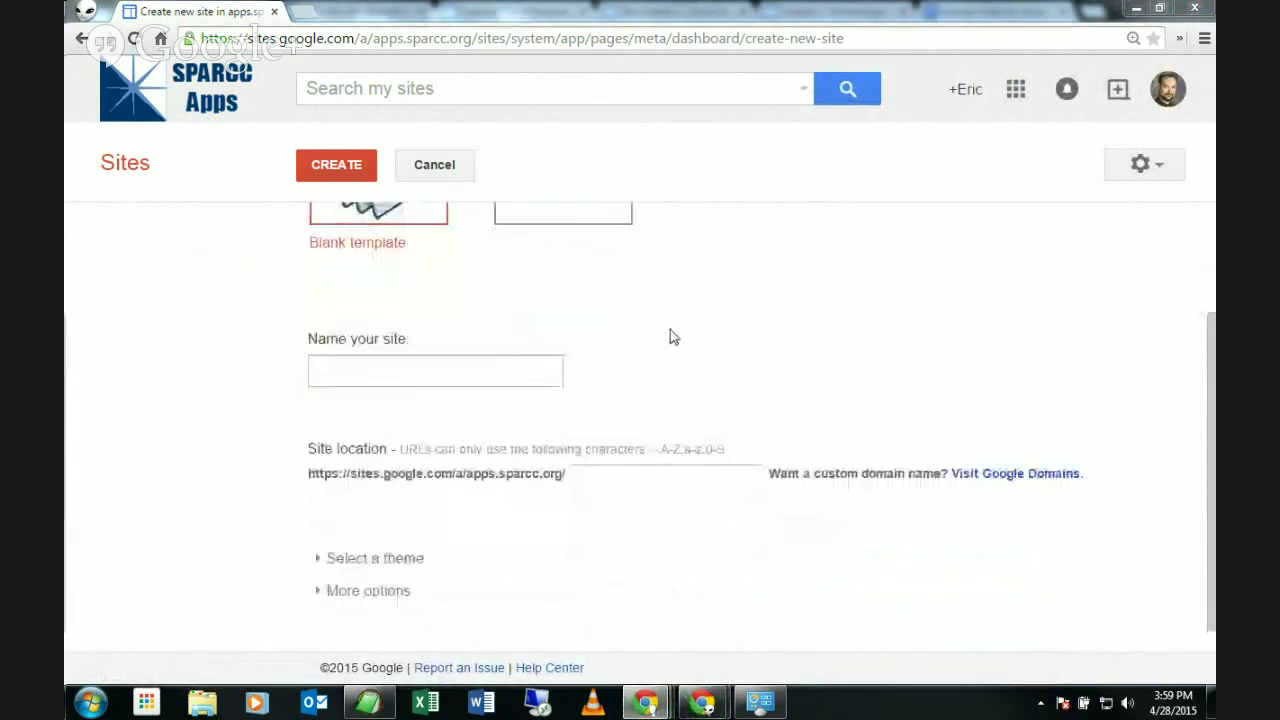
scroll(671, 337, "up", 1)
scroll(673, 335, "down", 1)
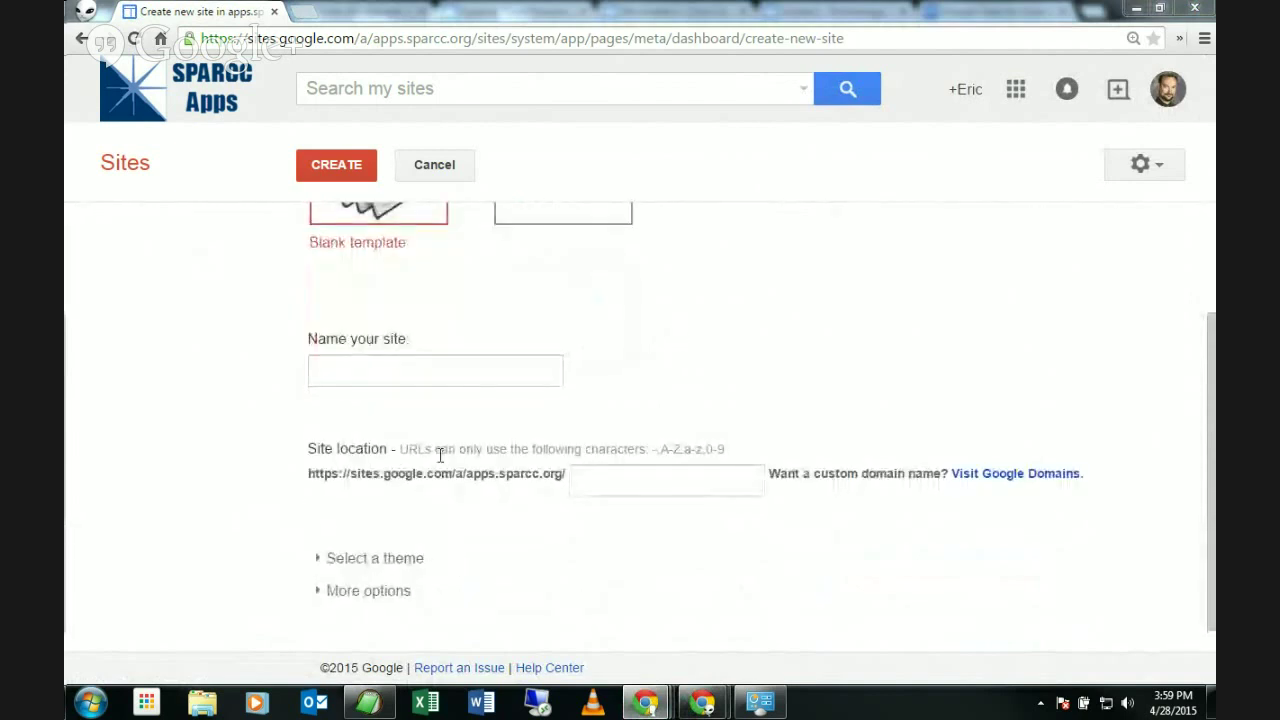
scroll(600, 406, "up", 2)
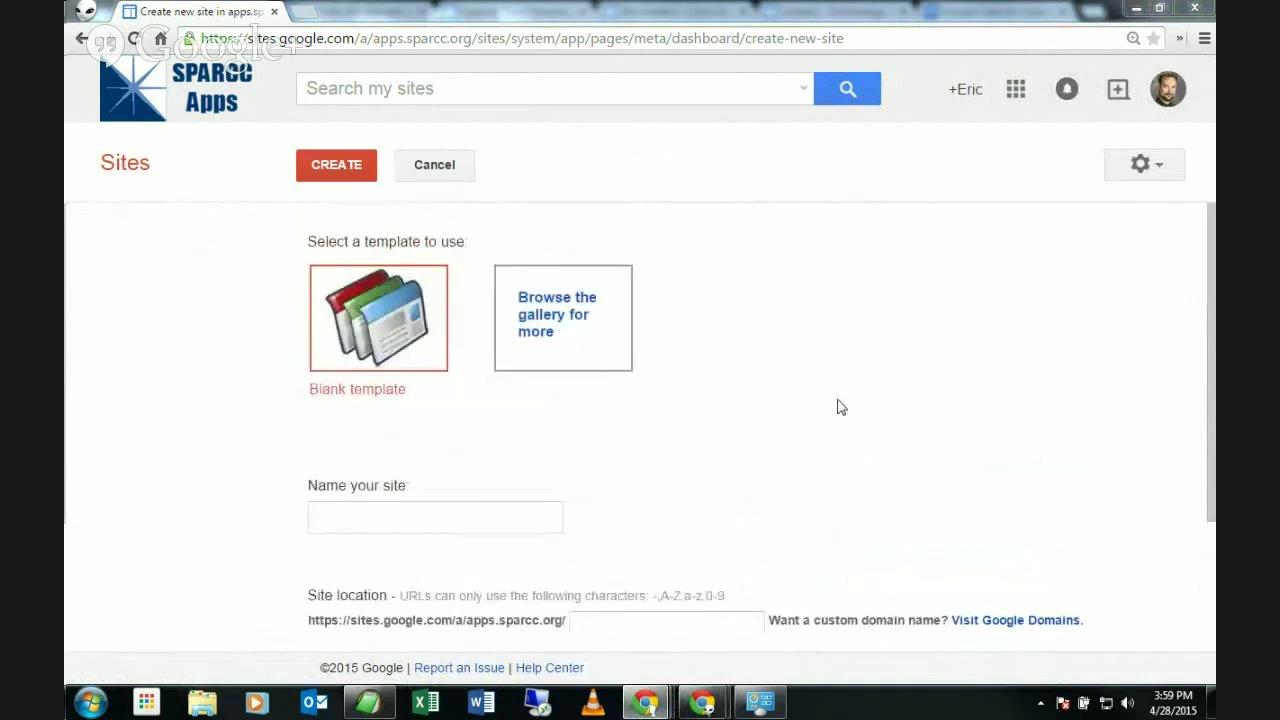
scroll(837, 406, "down", 2)
left_click(508, 371)
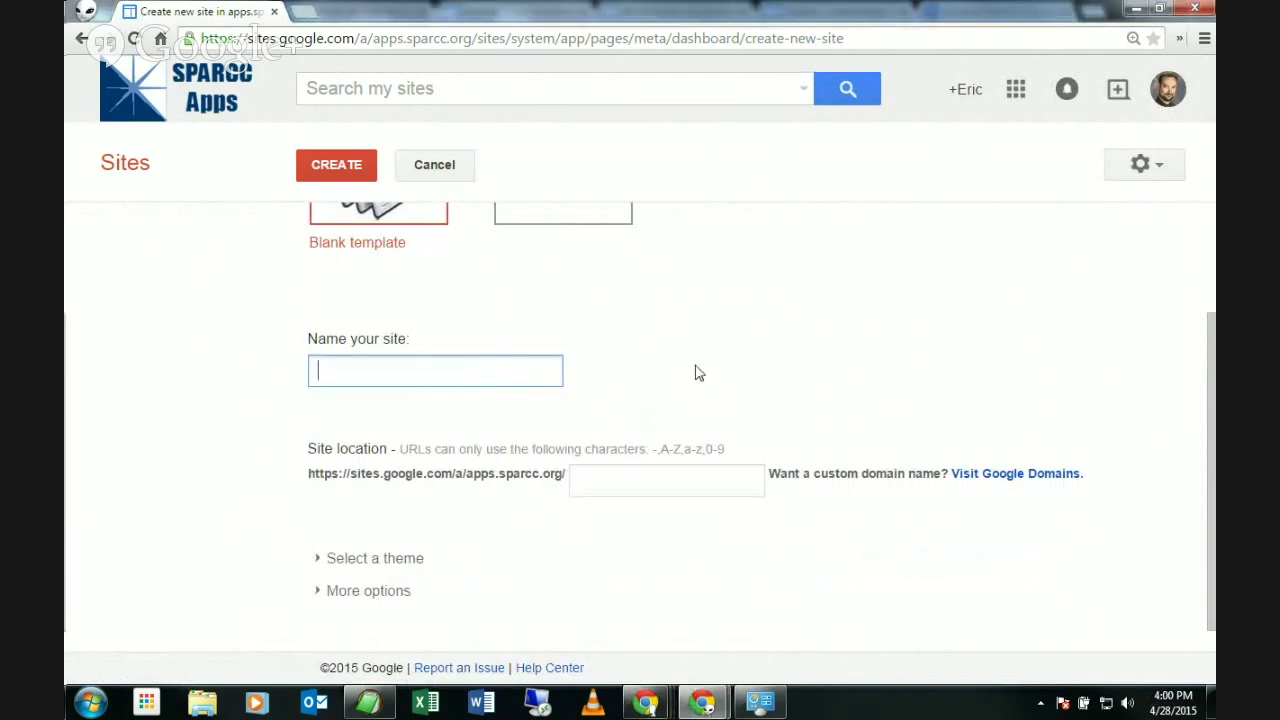
scroll(717, 369, "up", 2)
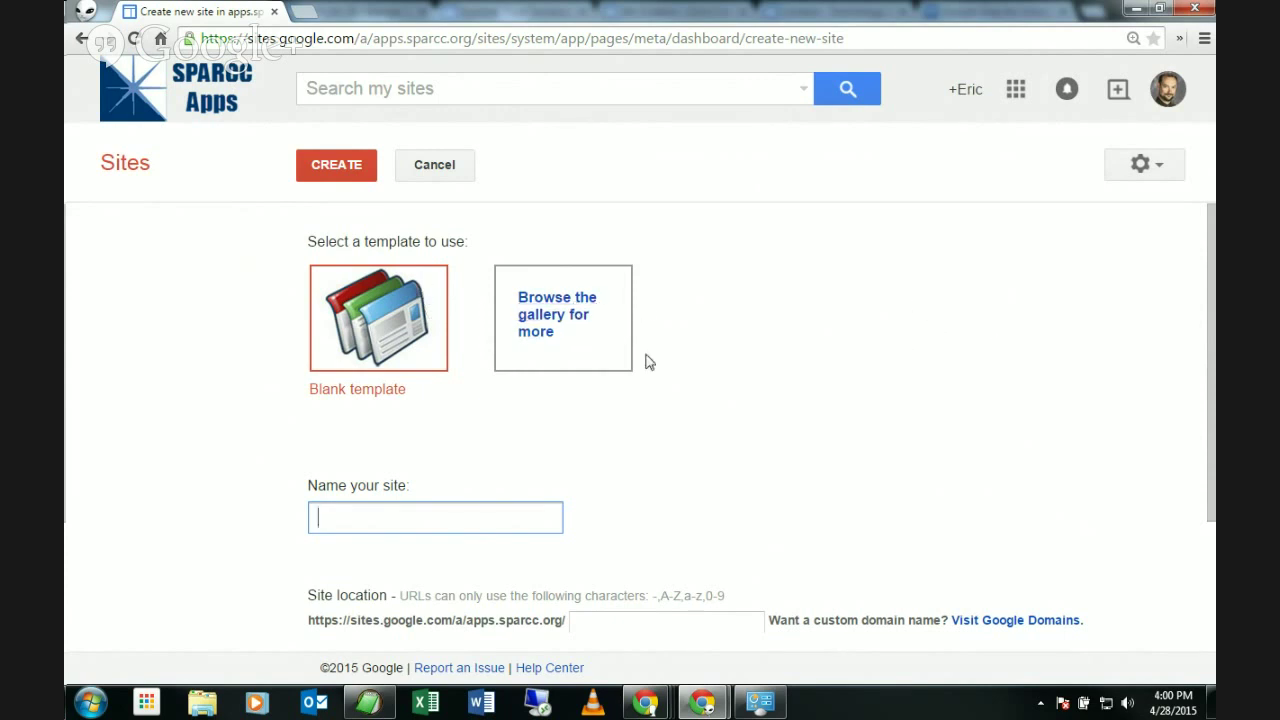
Browse the site template gallery's Business collaboration and Schools & education categories without choosing a template
left_click(540, 322)
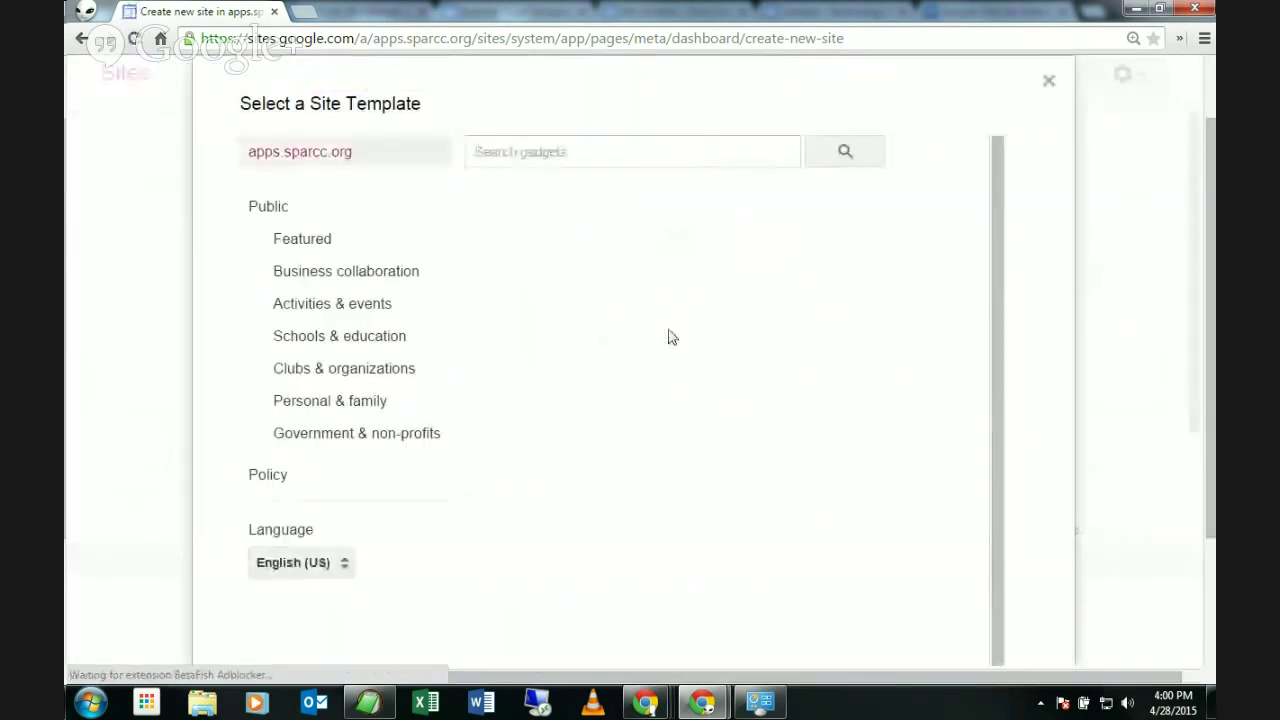
left_click(405, 272)
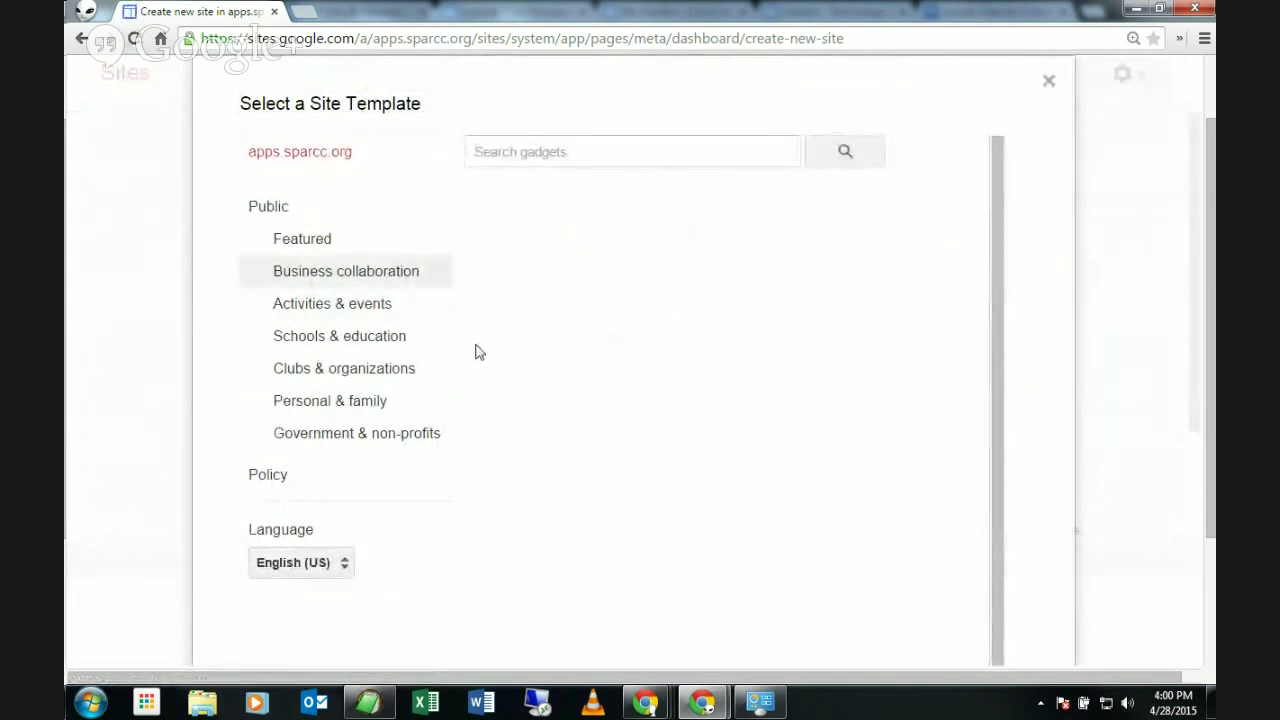
left_click(363, 338)
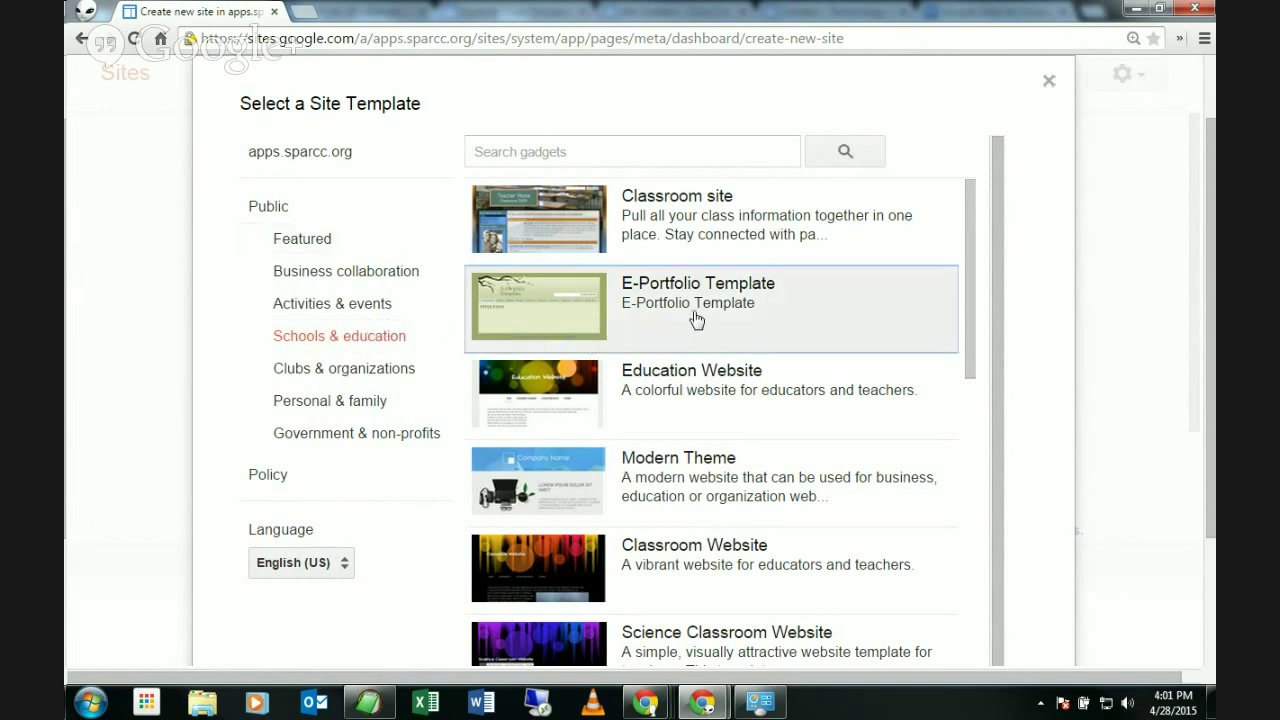
scroll(693, 318, "down", 5)
scroll(693, 318, "up", 7)
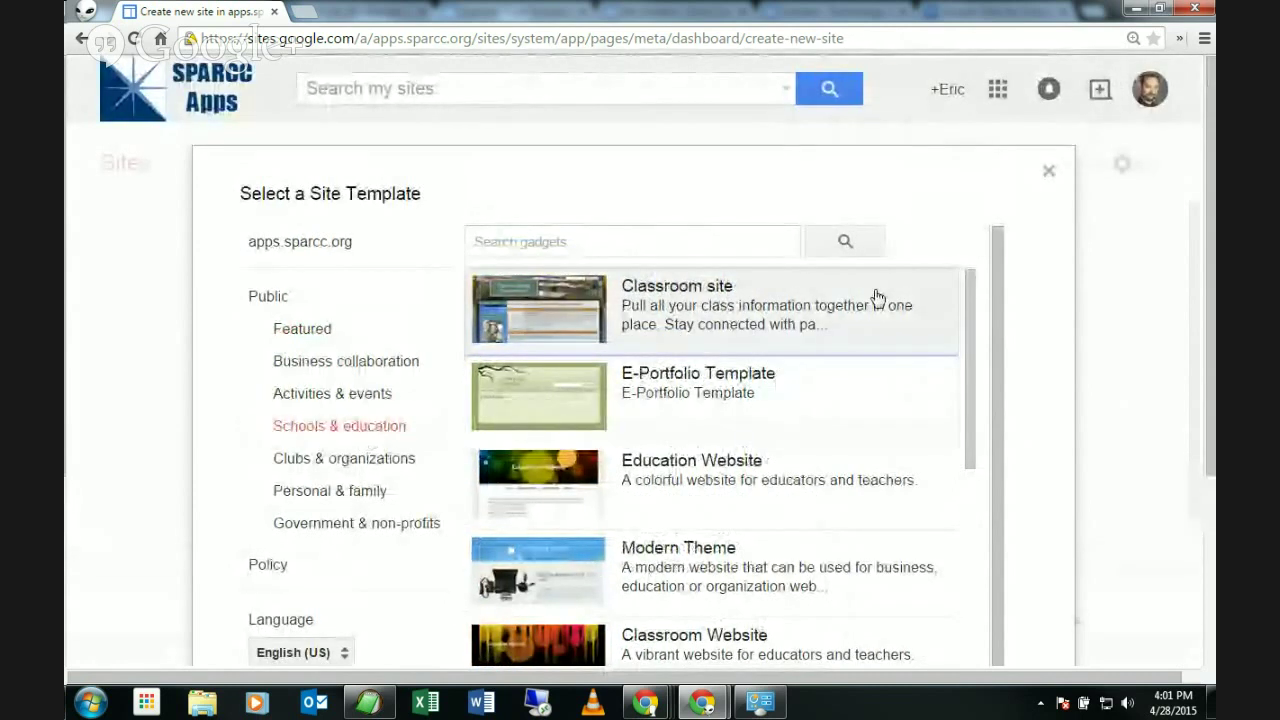
left_click(1048, 175)
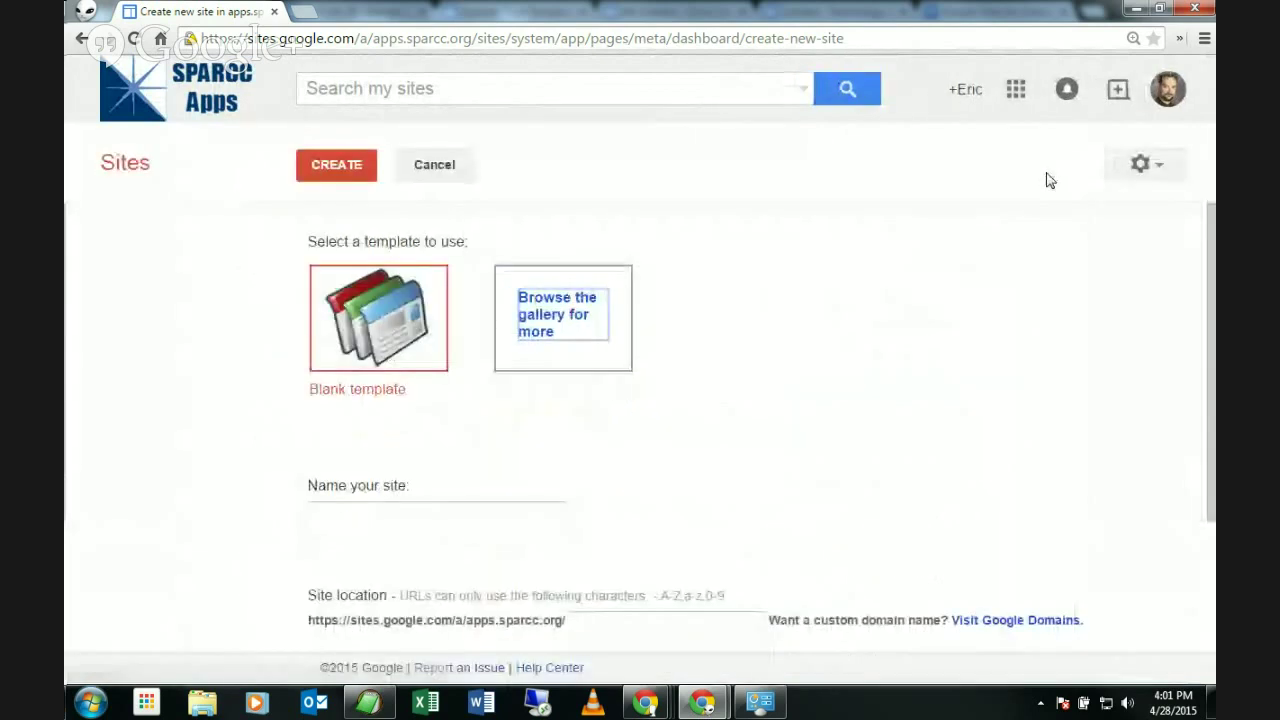
Choose the Blank template and name the site with the owner's surname followed by "Example 002"
left_click(350, 338)
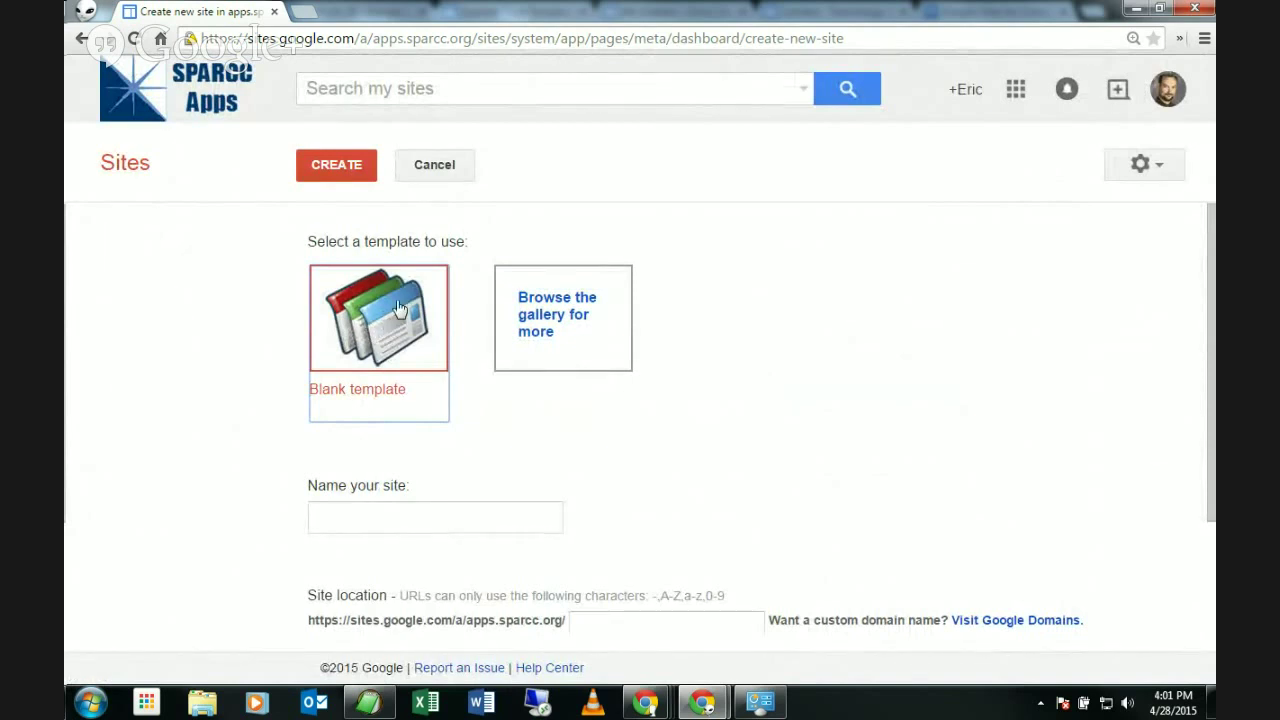
scroll(390, 330, "down", 2)
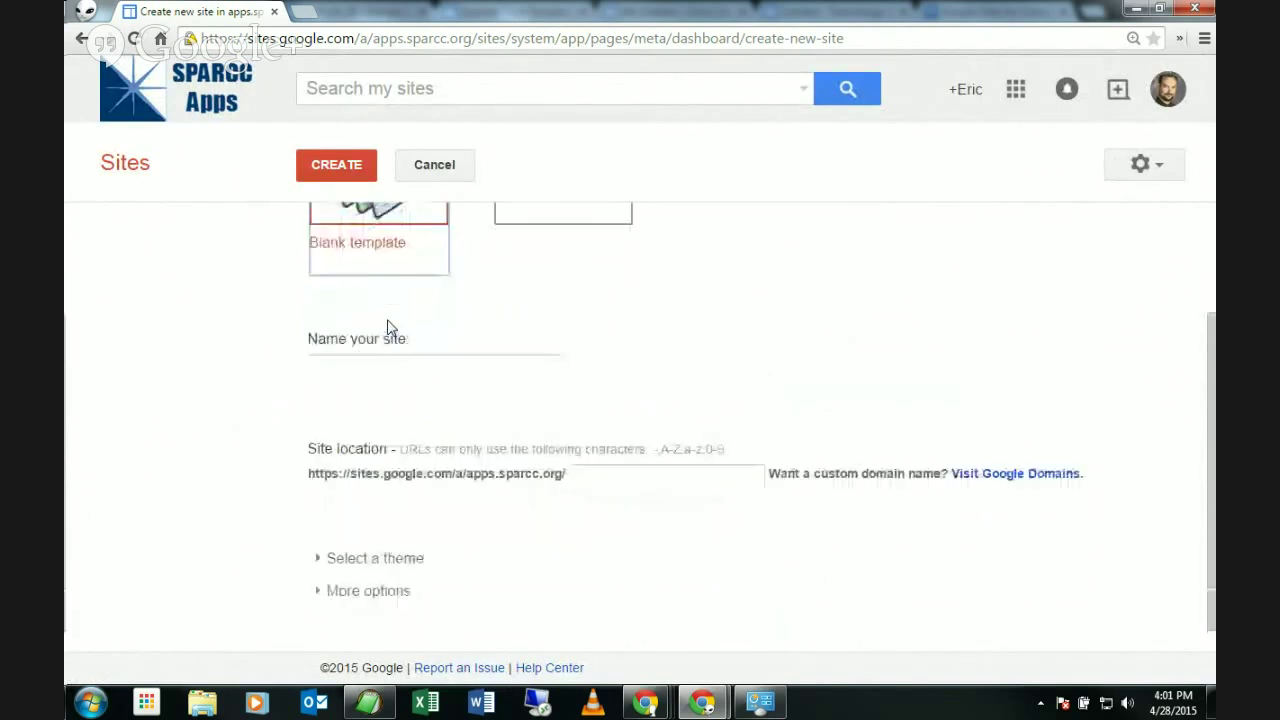
left_click(406, 368)
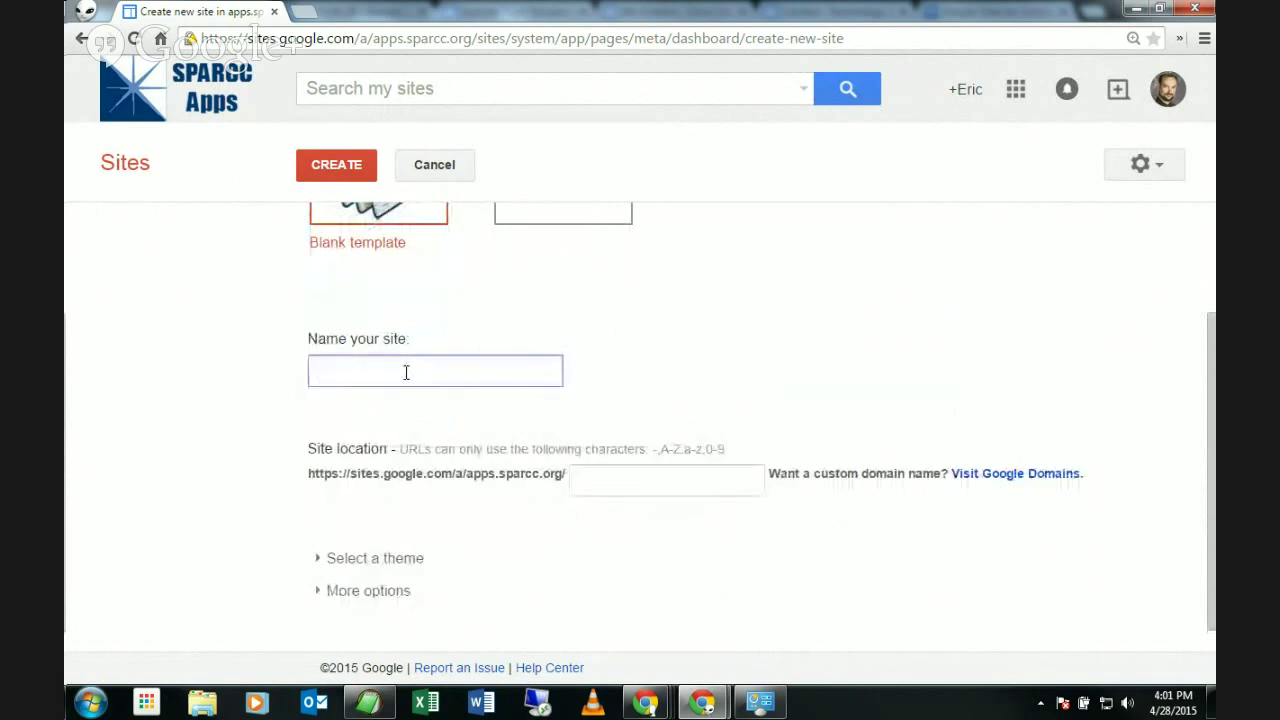
type("Cur")
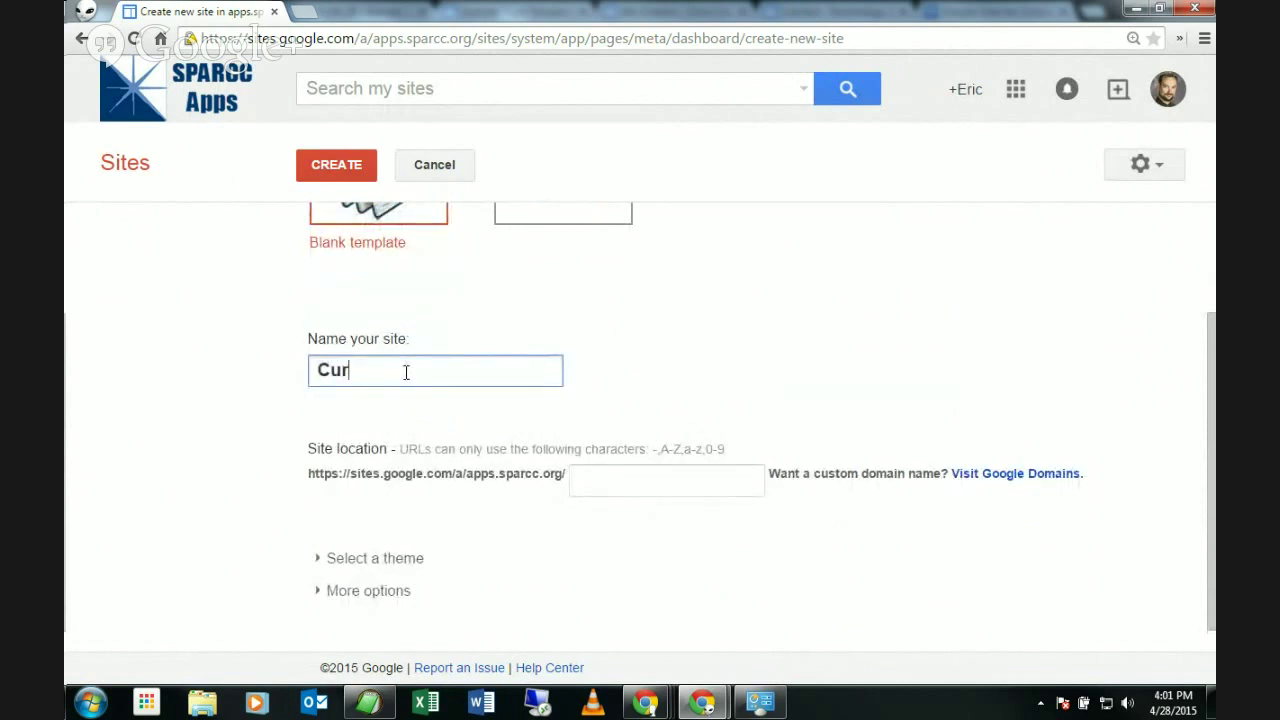
type("ts Examp")
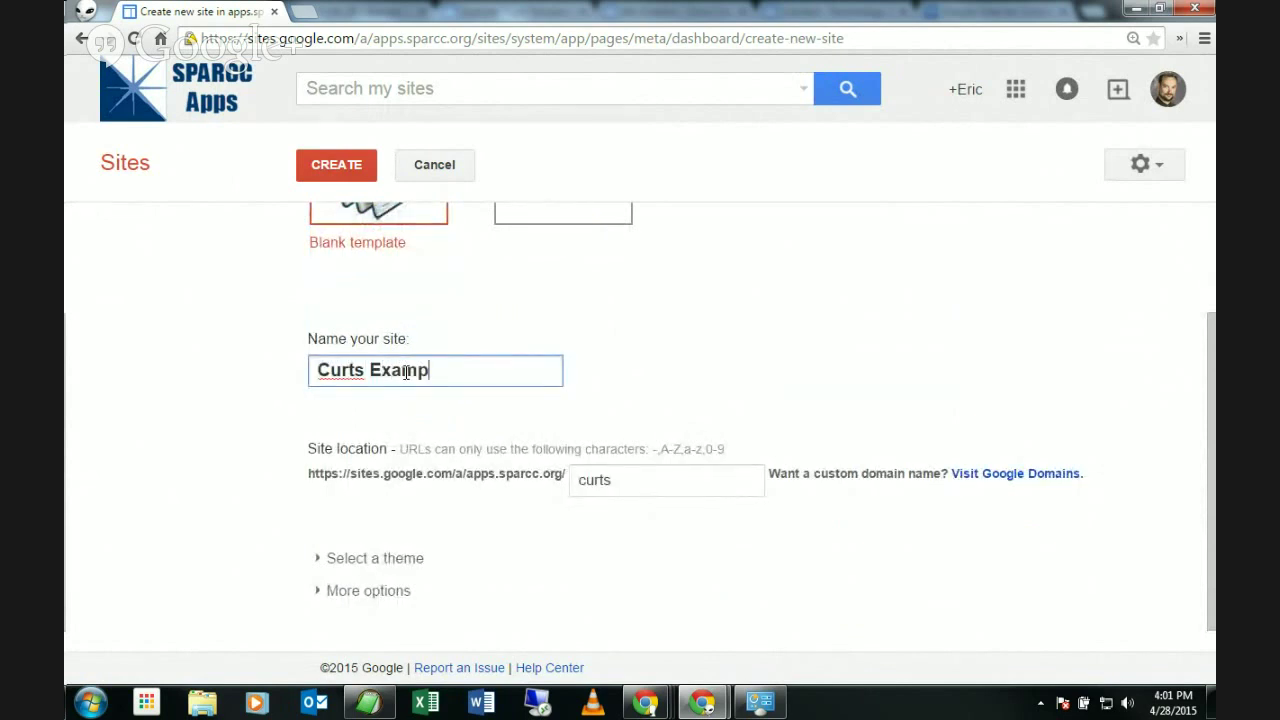
type("le 002")
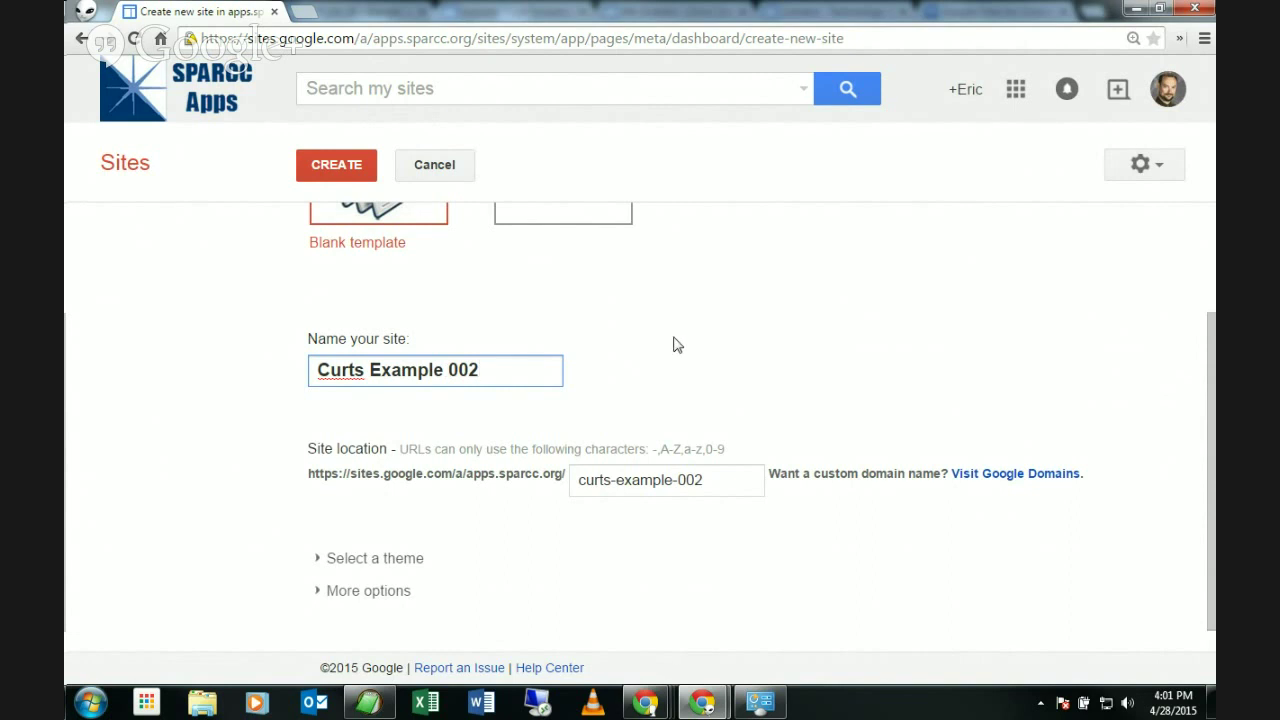
left_click(713, 482)
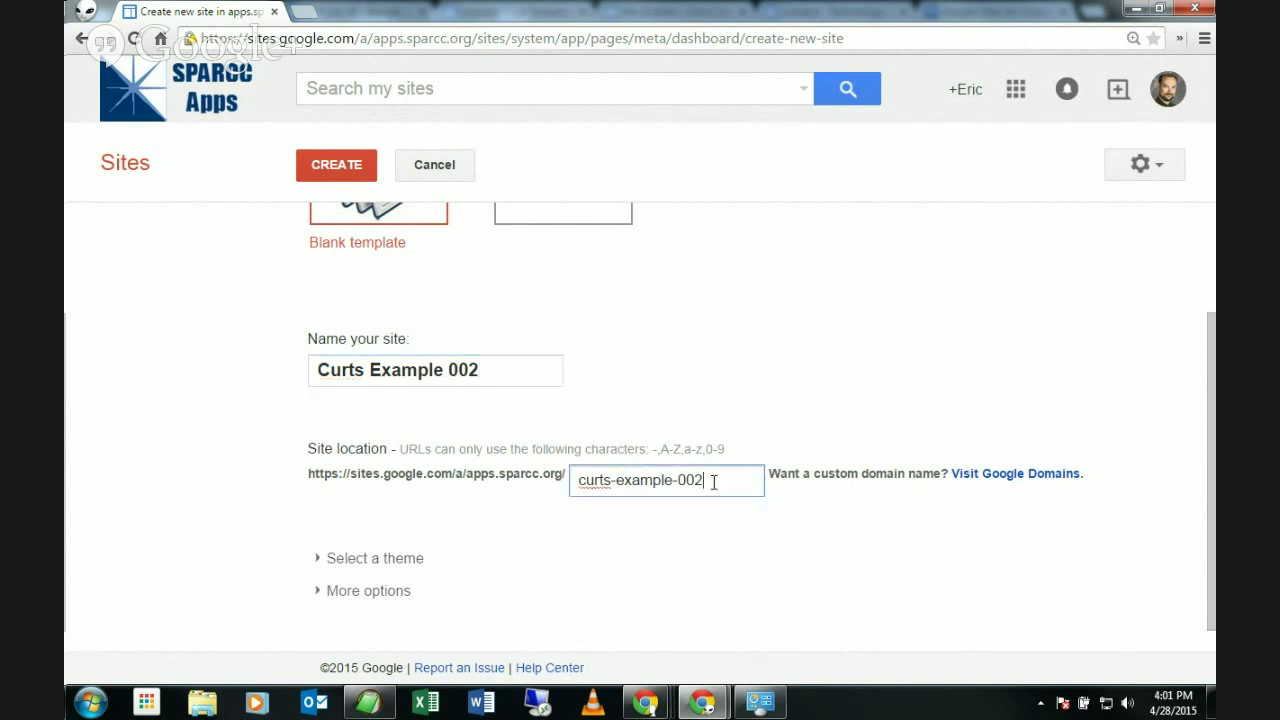
left_click(392, 373)
left_click(720, 486)
left_click(486, 367)
left_click(722, 490)
left_click(508, 369)
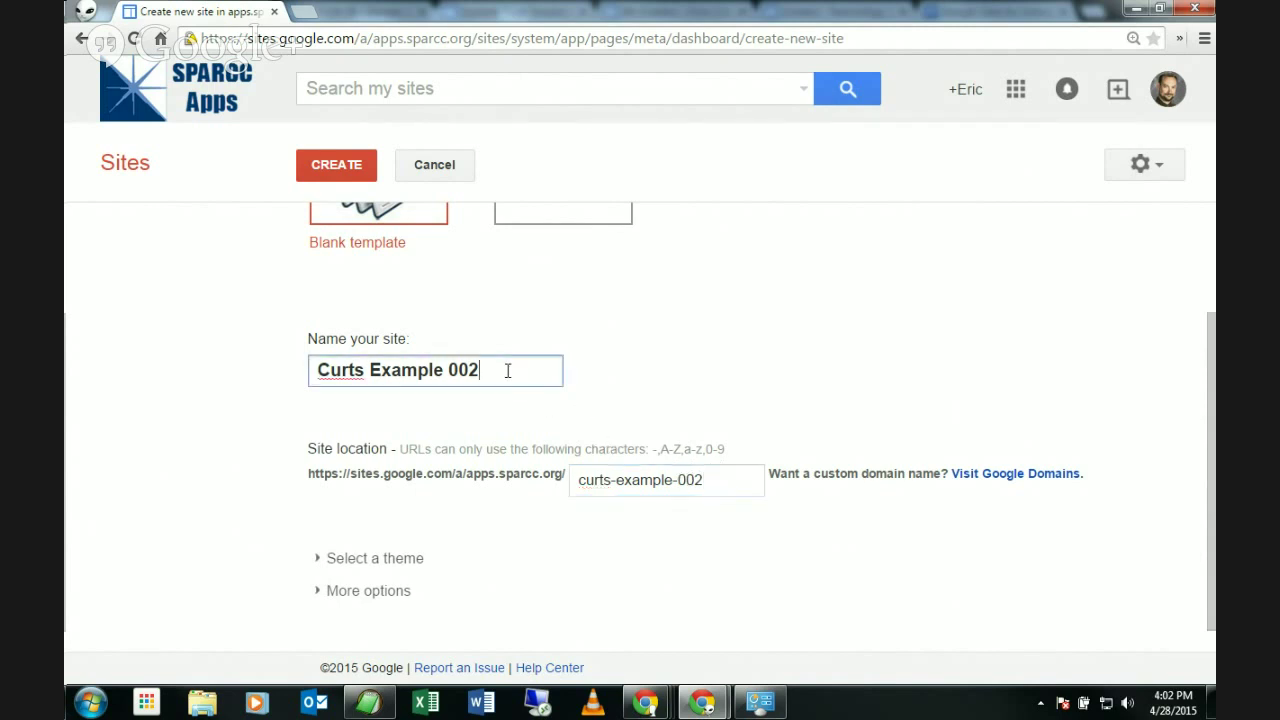
Check the blank template, site name and suggested site location, and create the site with these settings
left_click(720, 487)
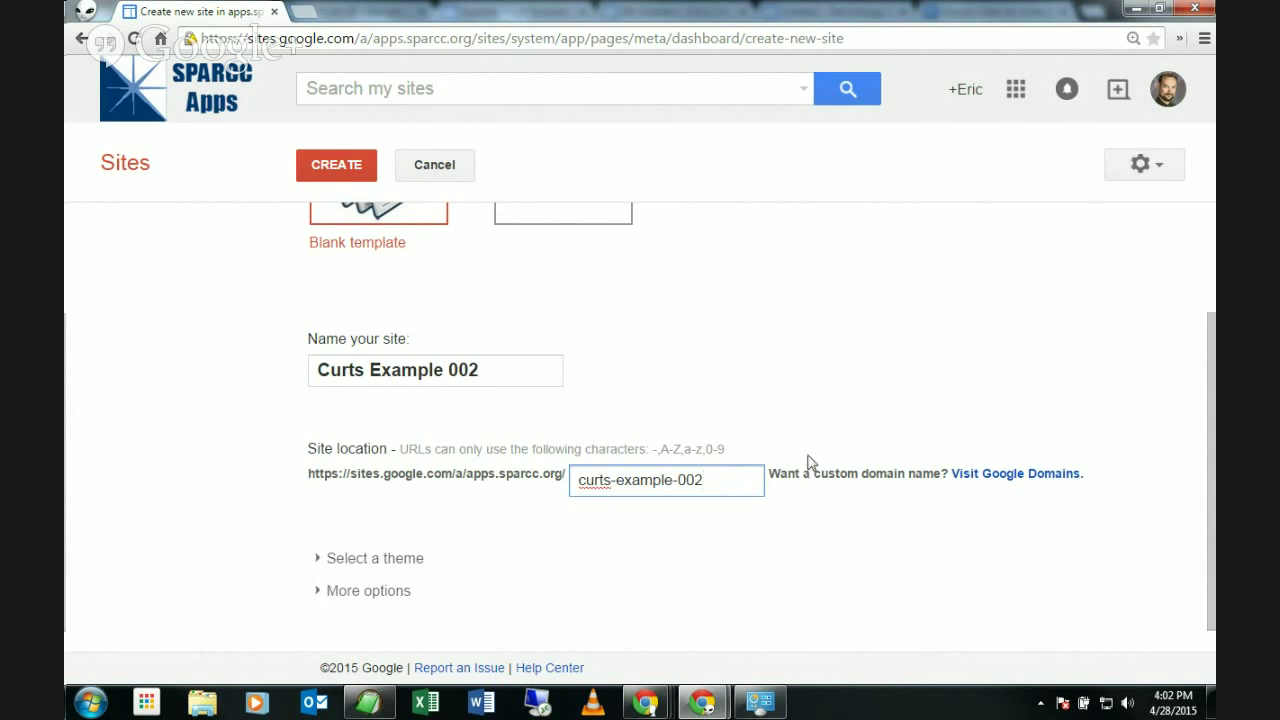
left_click(386, 559)
scroll(854, 428, "up", 3)
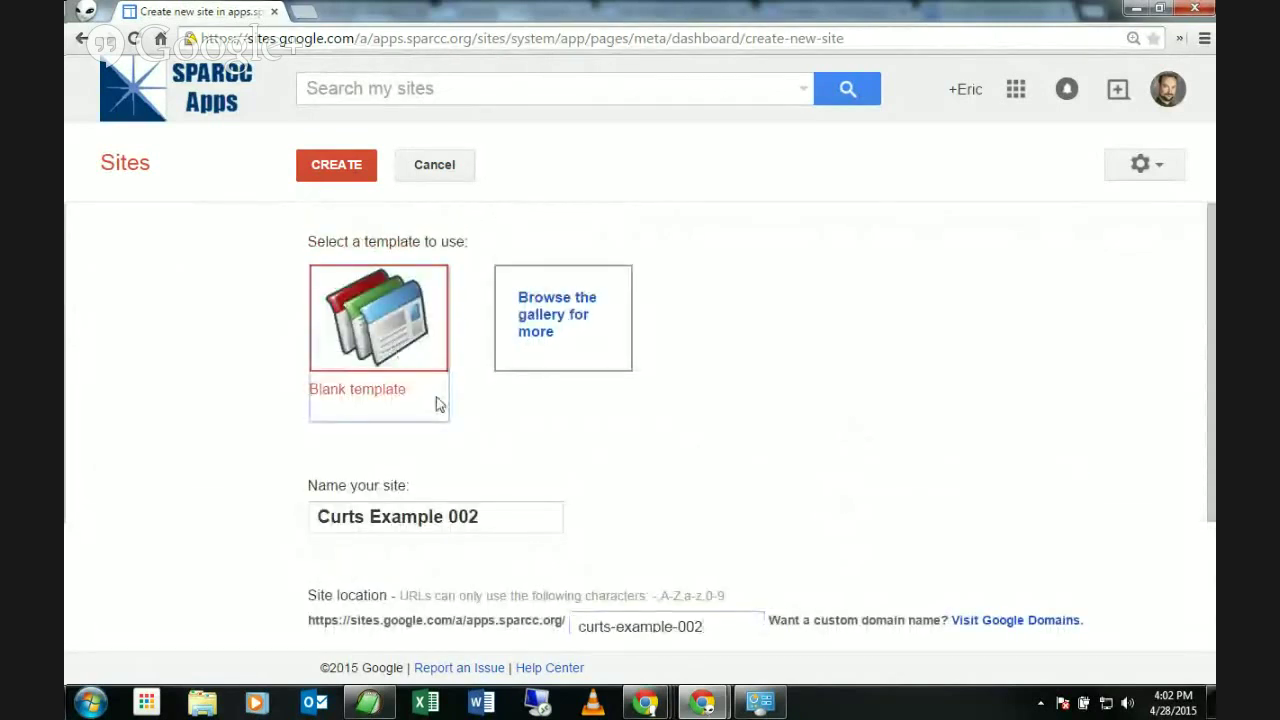
left_click(526, 522)
scroll(886, 494, "down", 3)
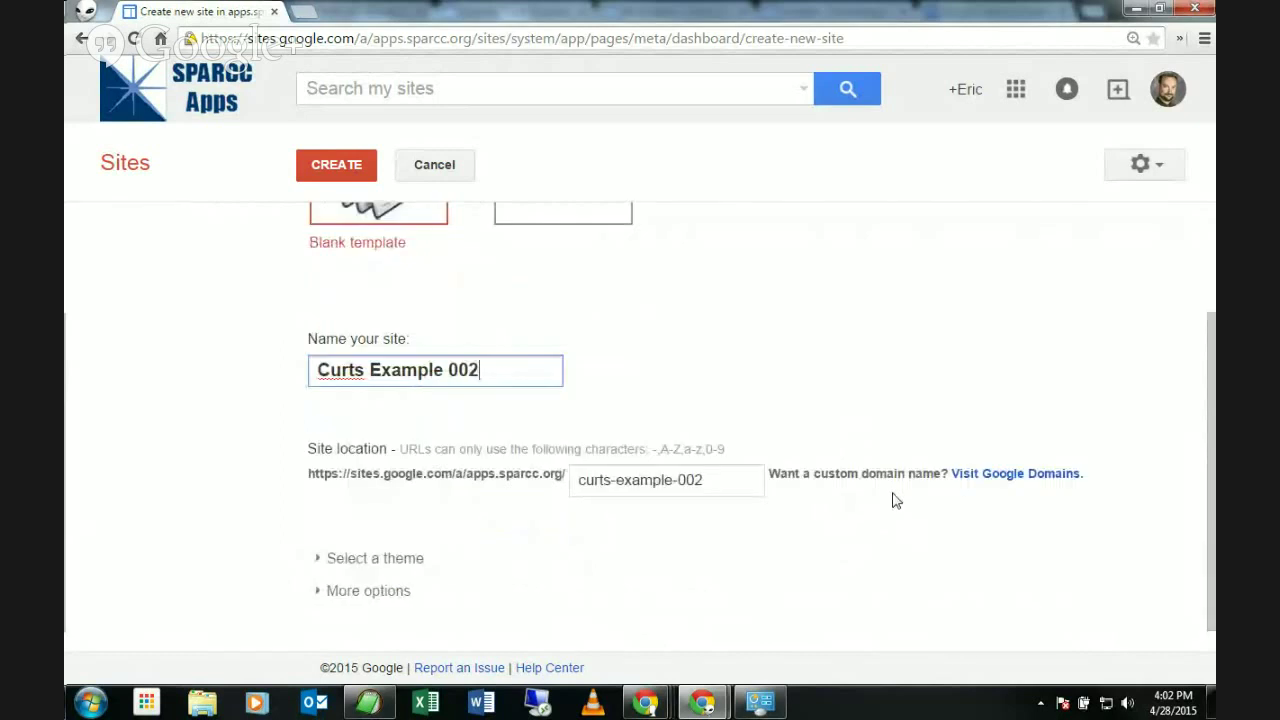
scroll(850, 503, "up", 3)
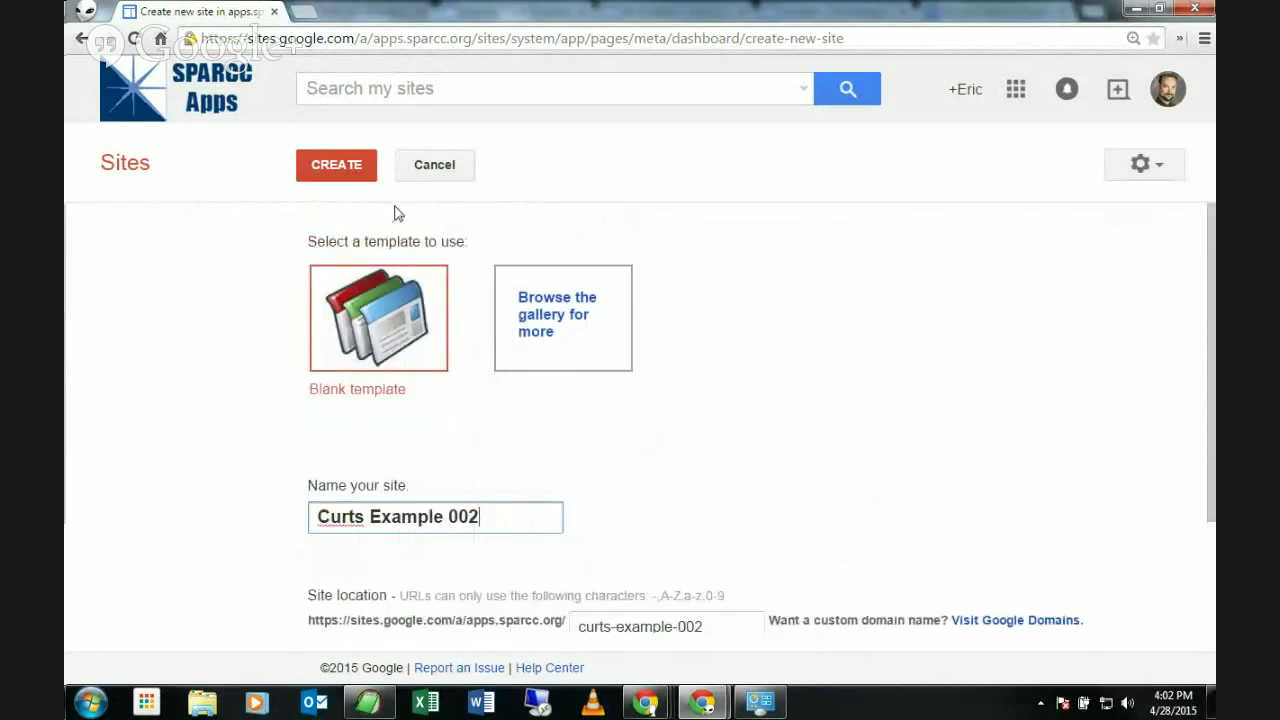
left_click(344, 182)
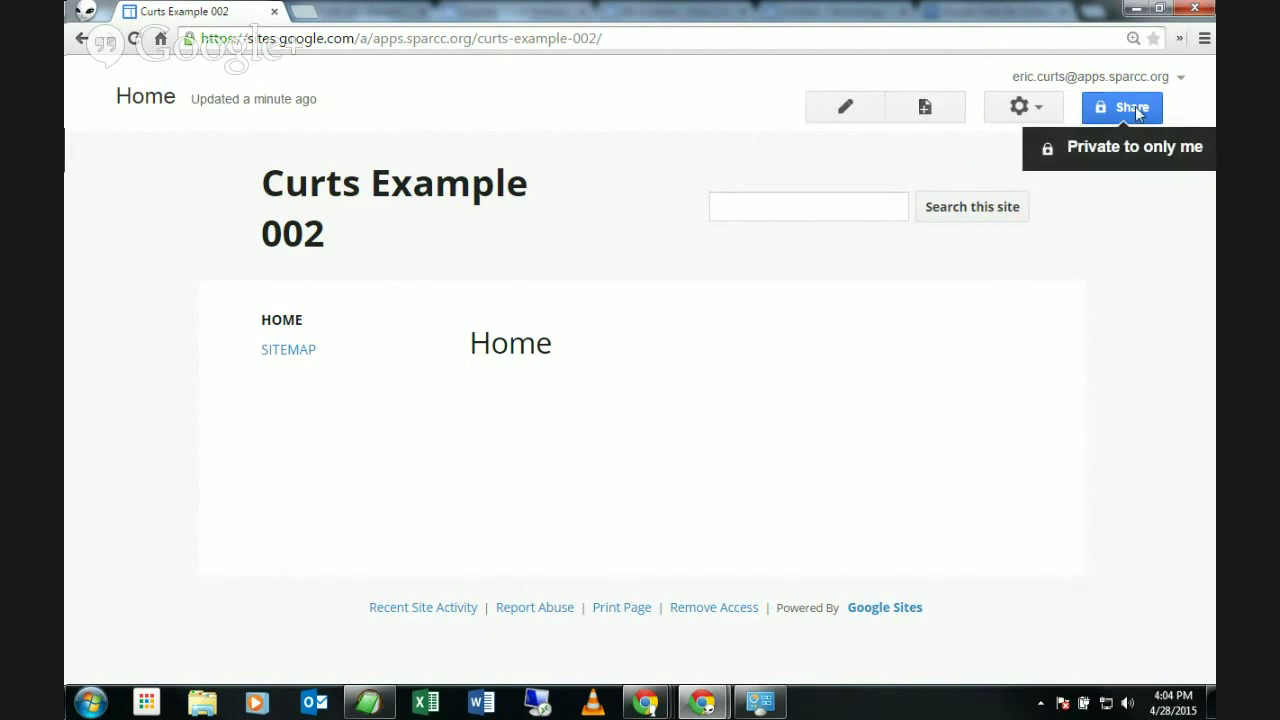
Open the new site's management page and review its General settings, from the site name to the security, access and commenting options
left_click(1015, 107)
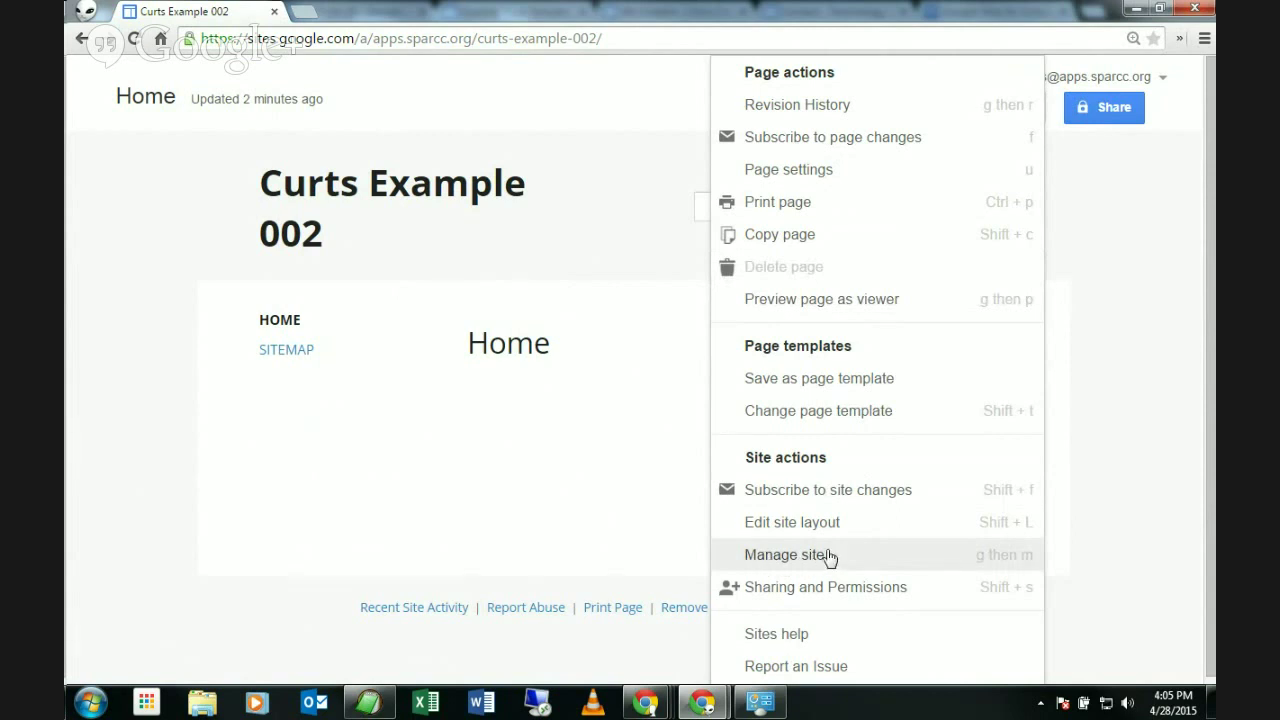
left_click(1152, 484)
left_click(1037, 114)
left_click(798, 565)
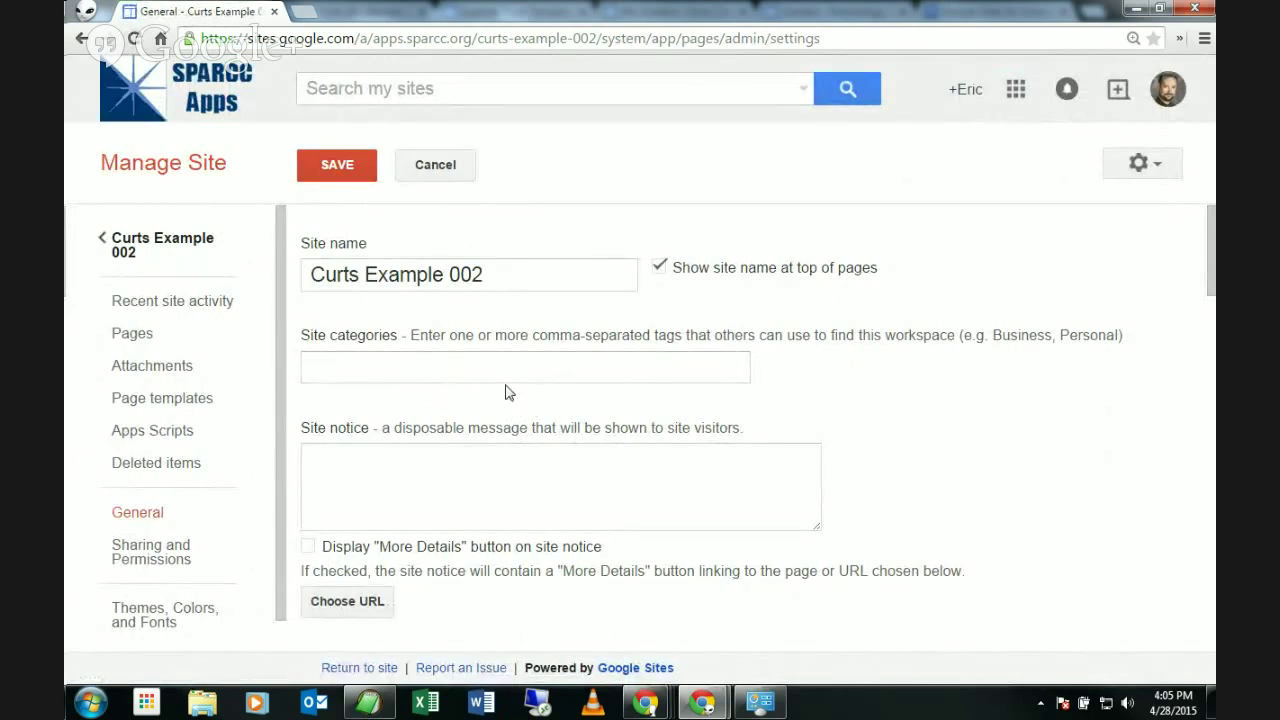
scroll(505, 392, "down", 12)
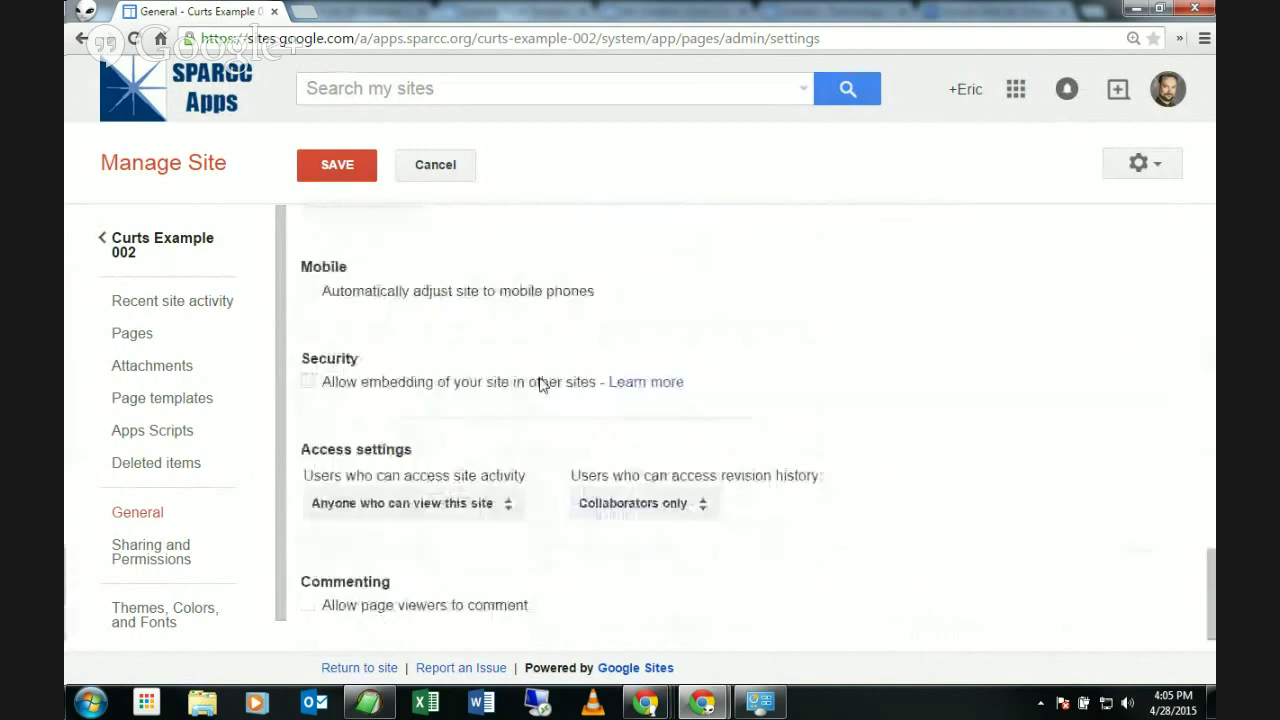
scroll(537, 385, "up", 12)
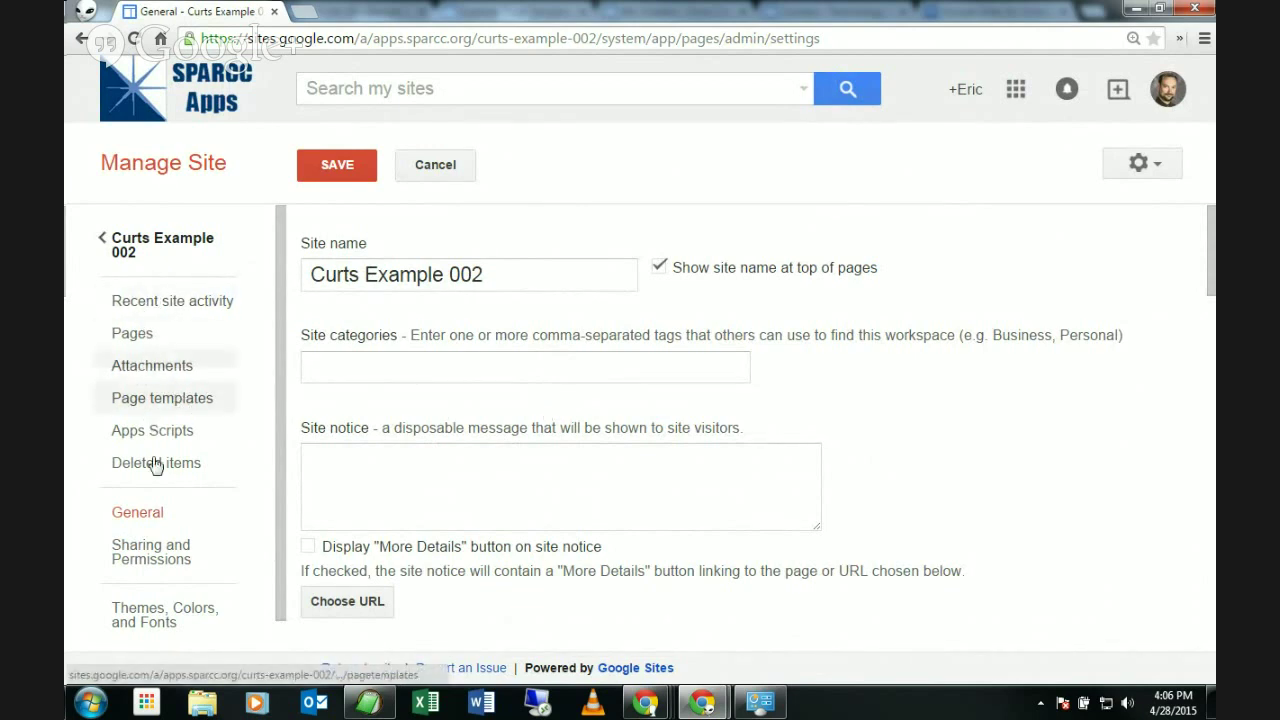
Open the site's Themes, Colors, and Fonts settings and look over the current theme's preview
left_click(160, 620)
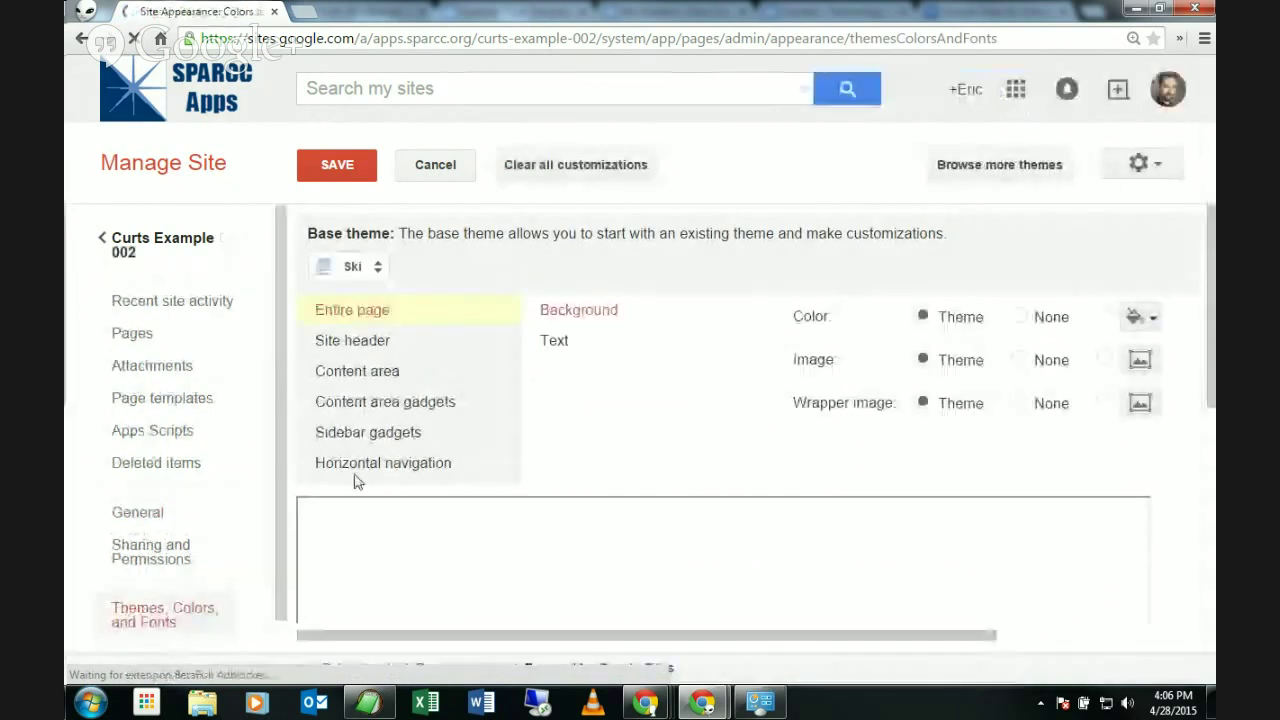
scroll(623, 357, "down", 3)
scroll(749, 371, "up", 2)
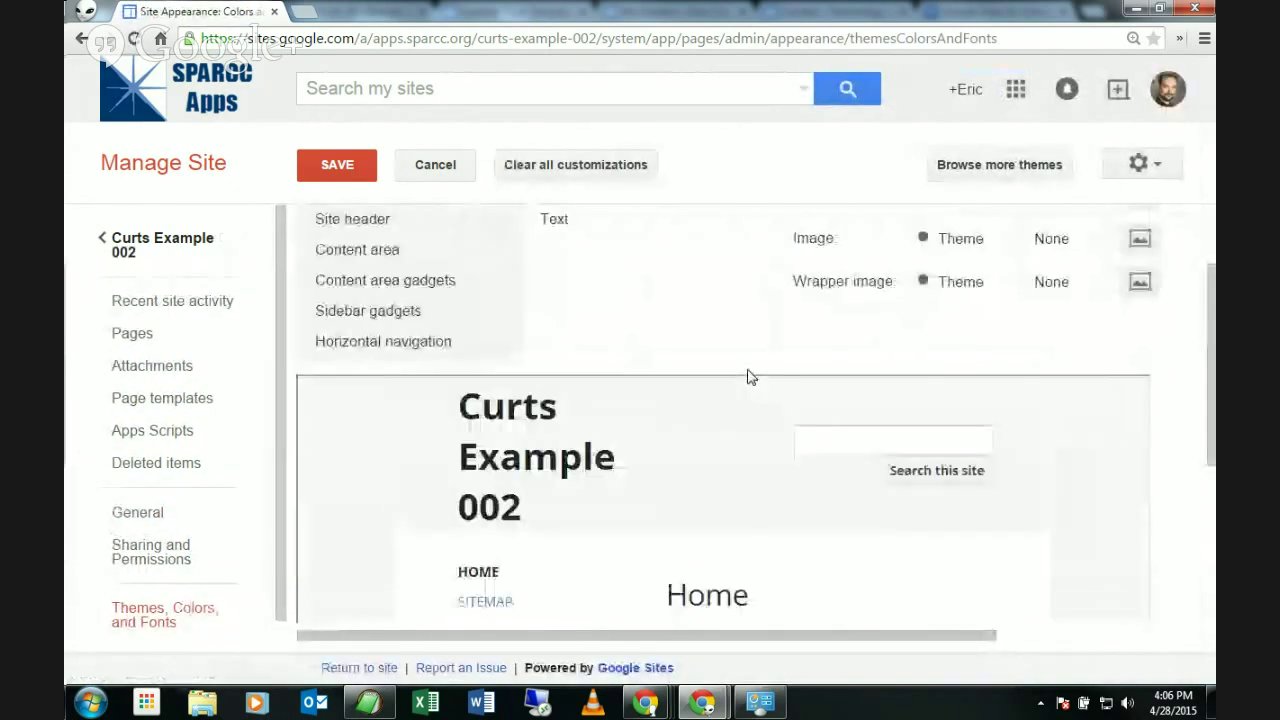
scroll(749, 376, "up", 2)
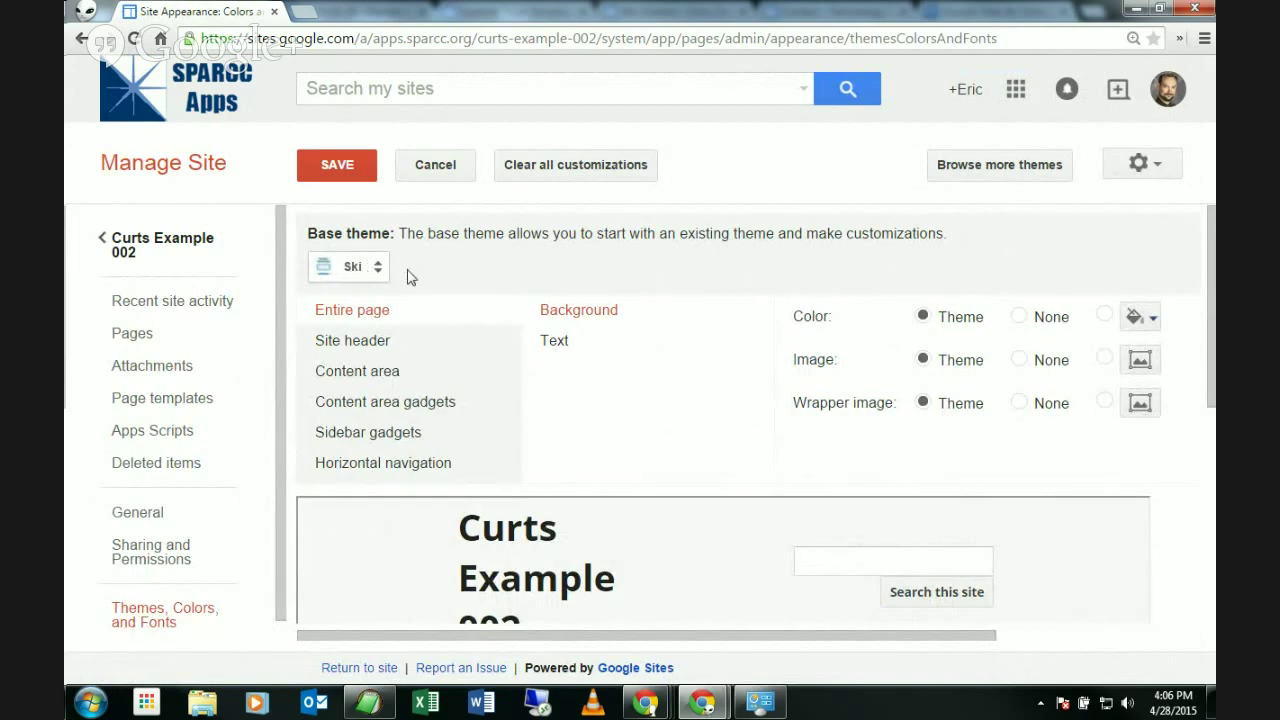
Try the Rounders base theme and examine how the whole page looks in the preview
left_click(367, 273)
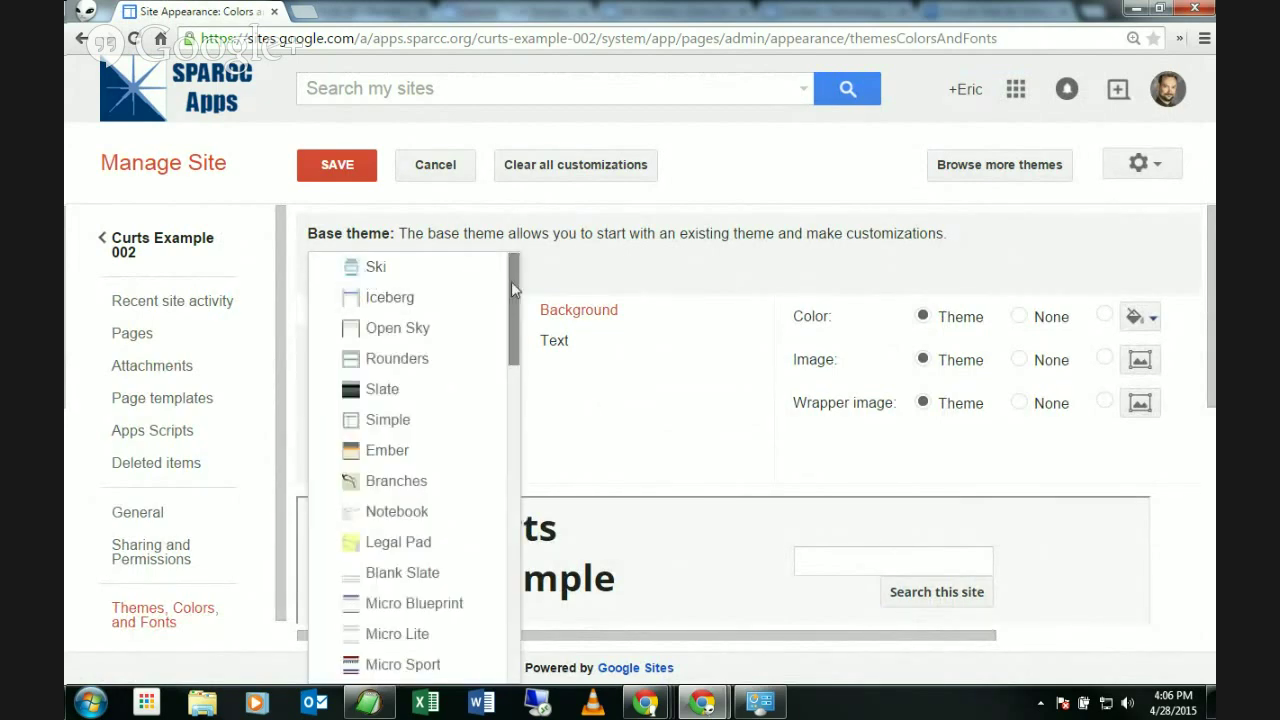
left_click_drag(513, 285, 508, 304)
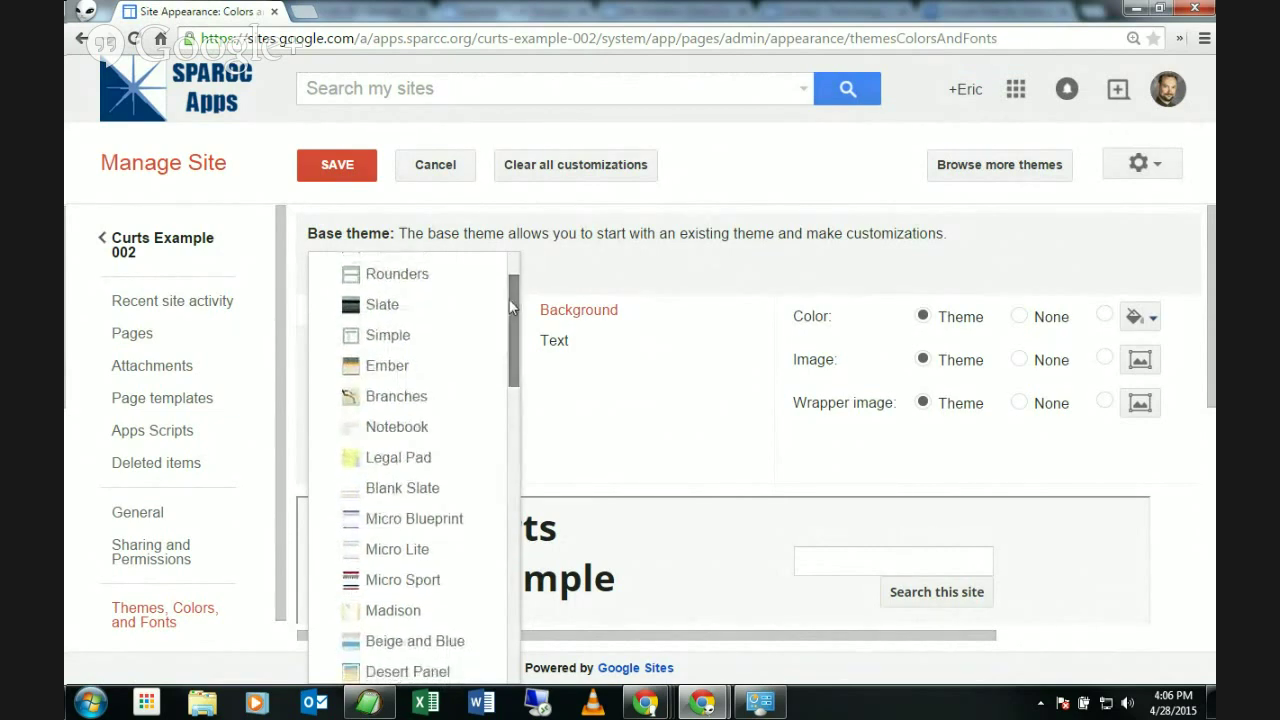
left_click(414, 286)
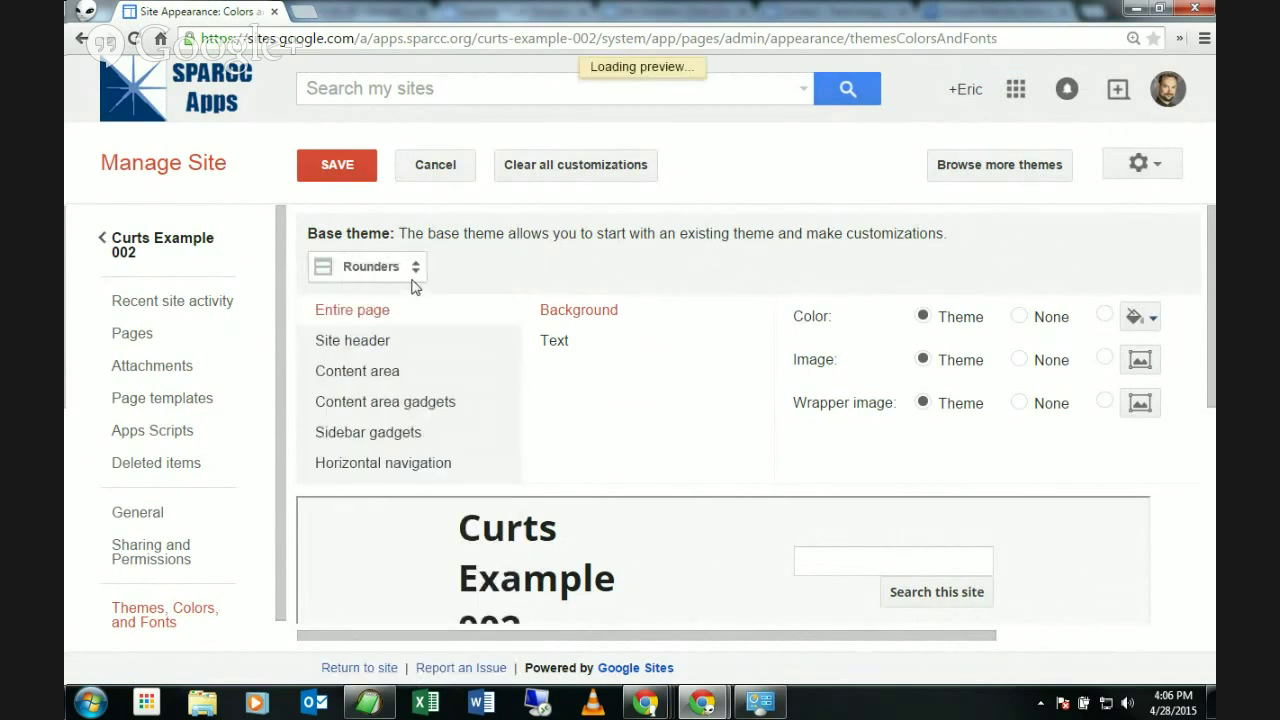
scroll(757, 343, "down", 3)
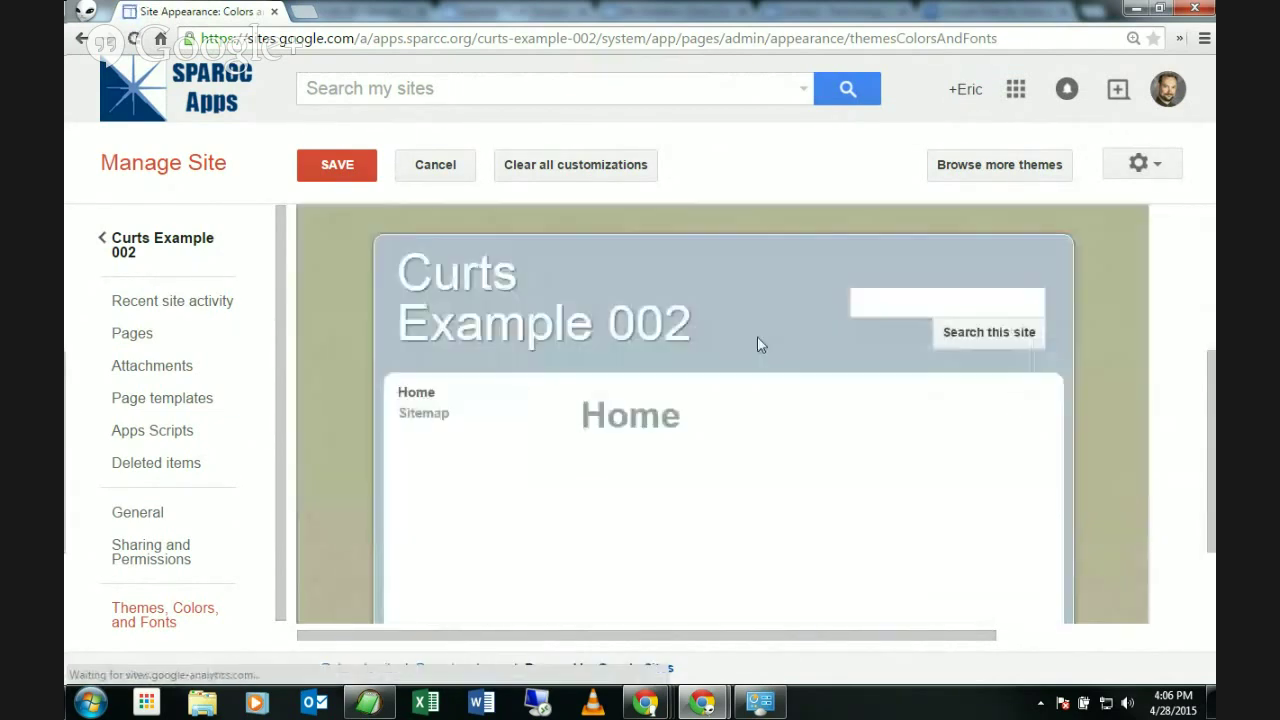
scroll(1041, 375, "down", 3)
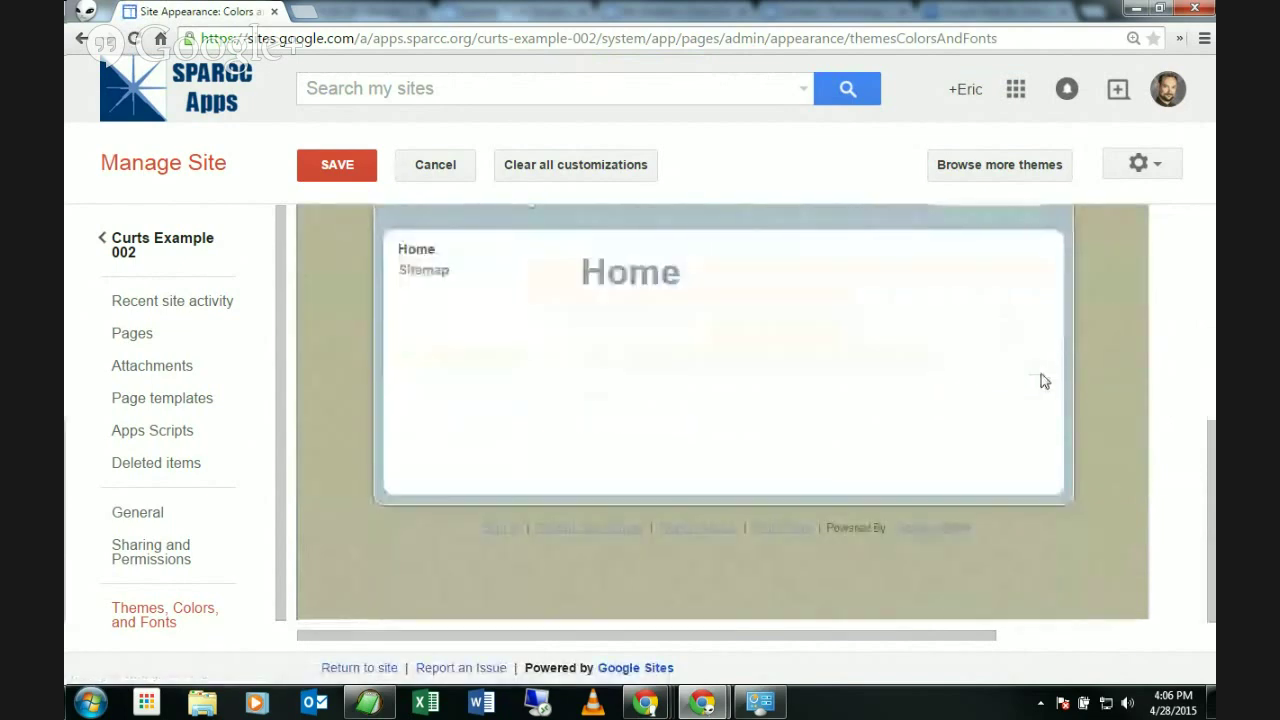
scroll(1042, 380, "up", 4)
scroll(1046, 371, "up", 3)
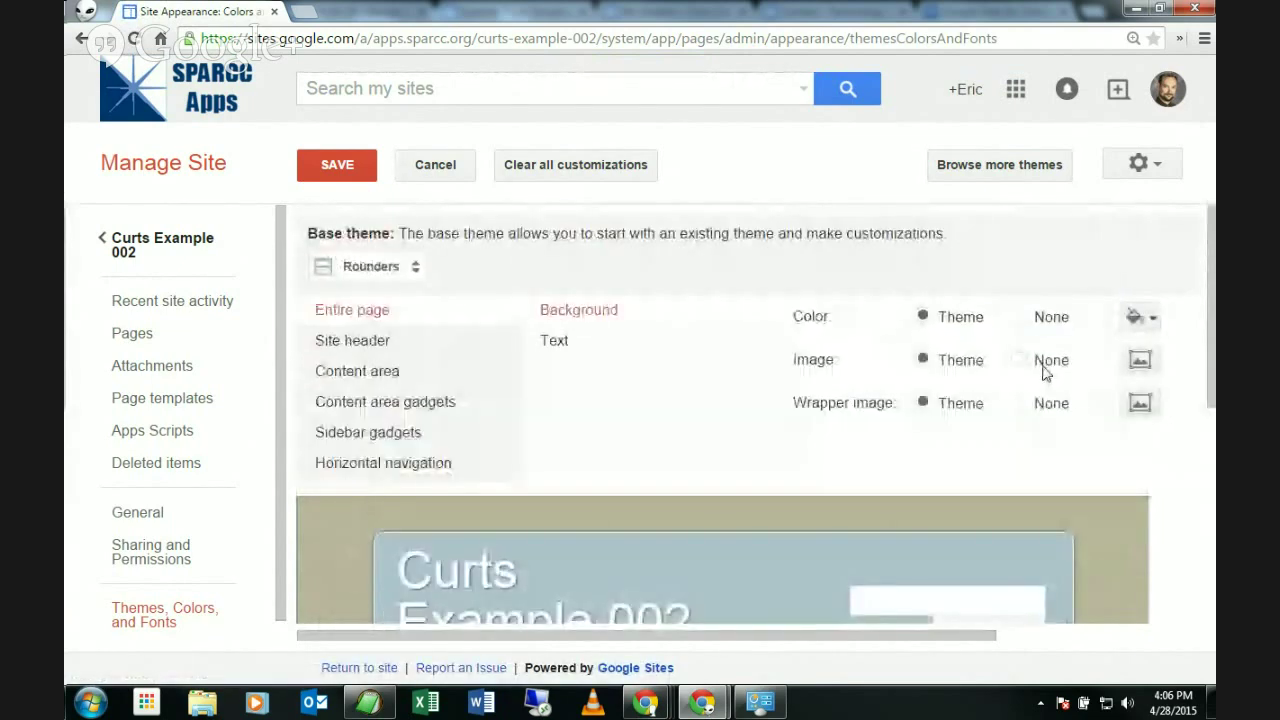
Try the Ember base theme and check its page preview
left_click(349, 266)
left_click(408, 360)
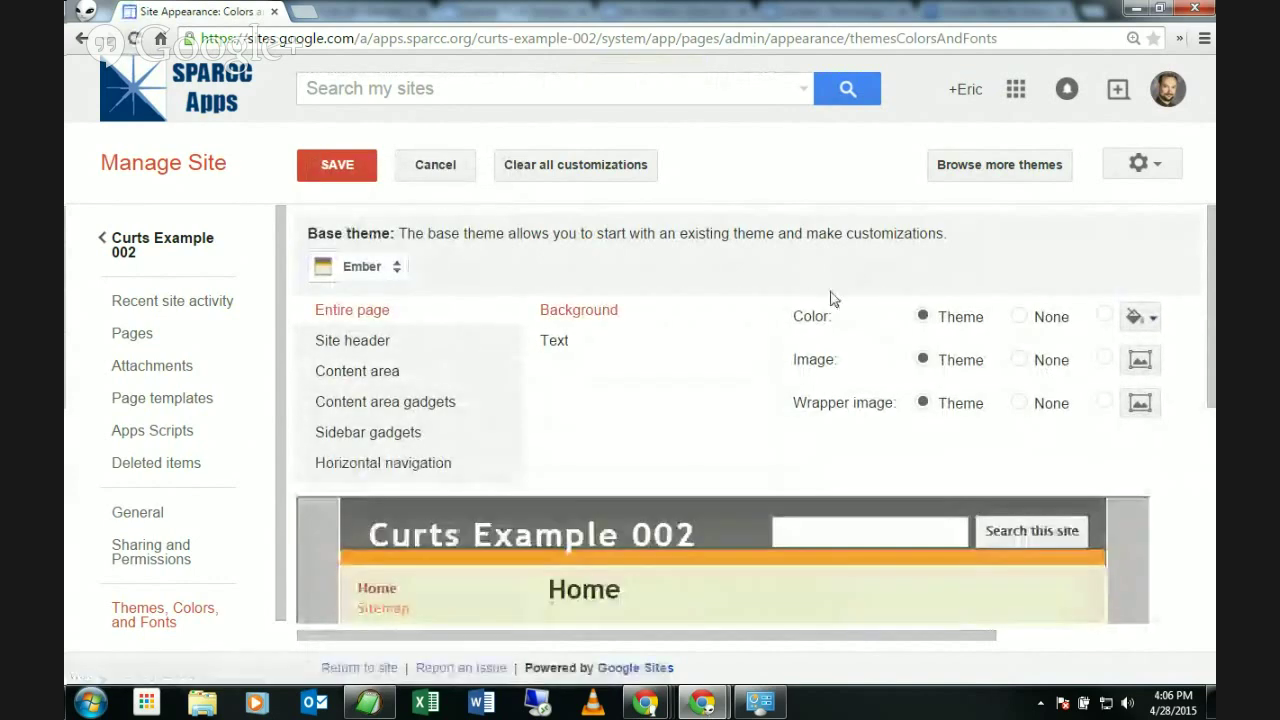
scroll(836, 300, "down", 3)
scroll(851, 303, "up", 3)
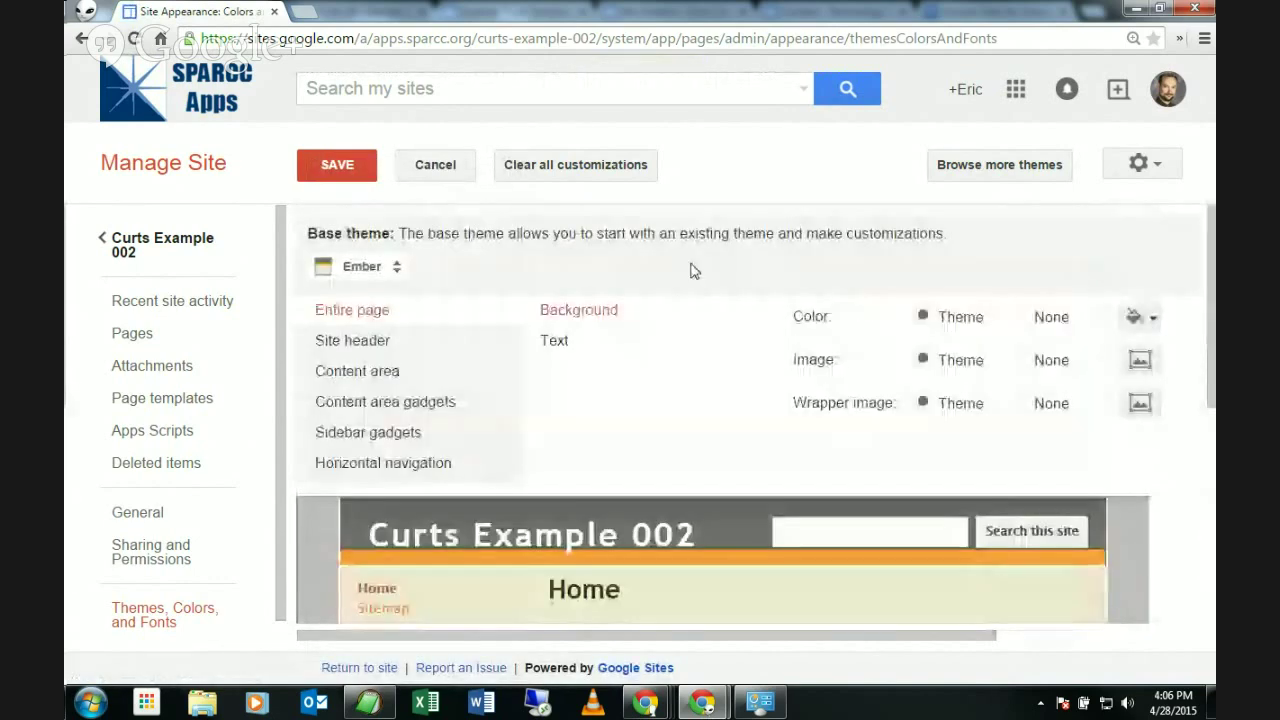
Browse the available base themes and apply Treehouse to the site
left_click(349, 268)
scroll(408, 323, "down", 4)
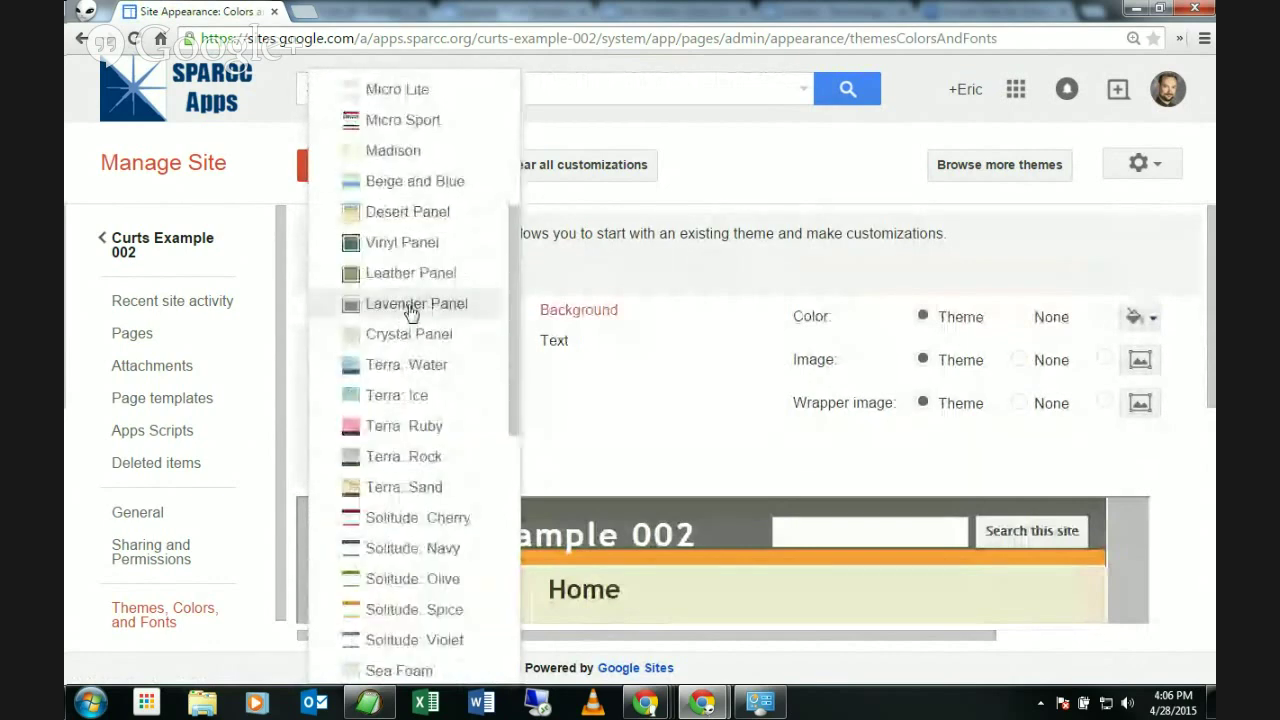
scroll(413, 306, "down", 3)
scroll(413, 303, "down", 2)
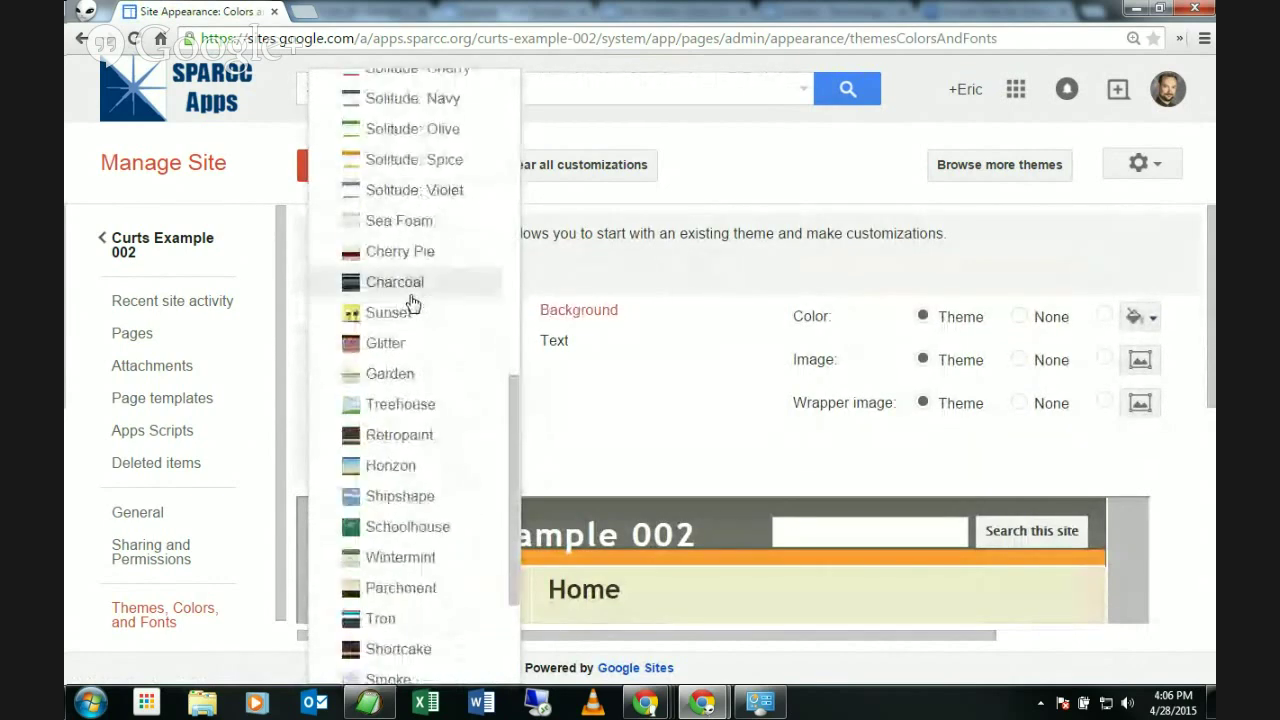
scroll(411, 285, "down", 1)
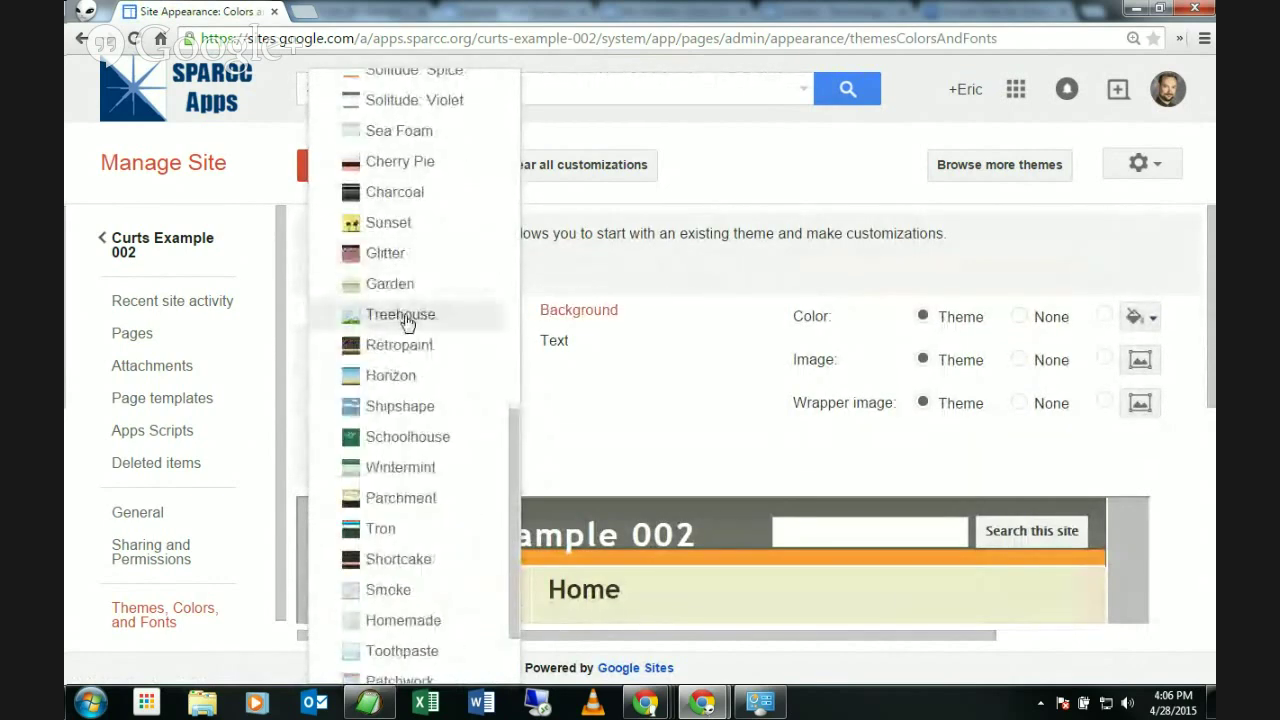
left_click(407, 318)
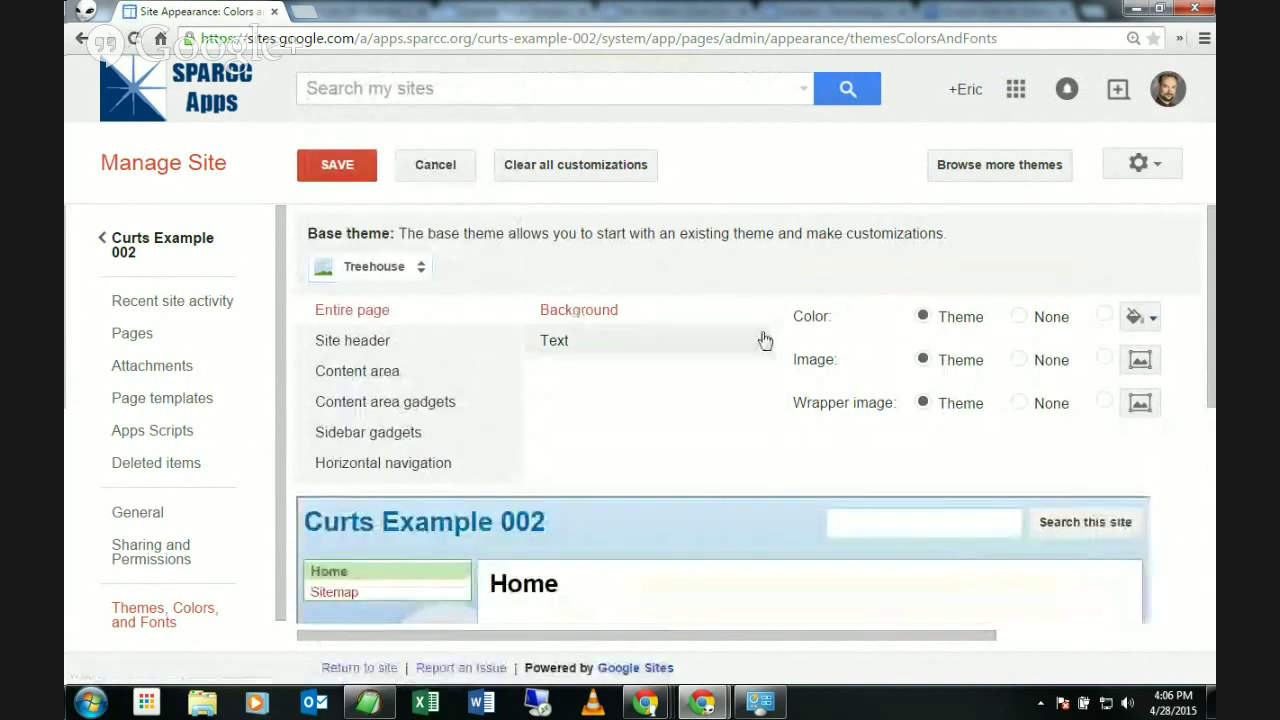
Examine the Treehouse theme's page preview, including the header, sidebar, content area and footer
scroll(766, 343, "down", 3)
scroll(376, 373, "down", 2)
scroll(377, 374, "up", 3)
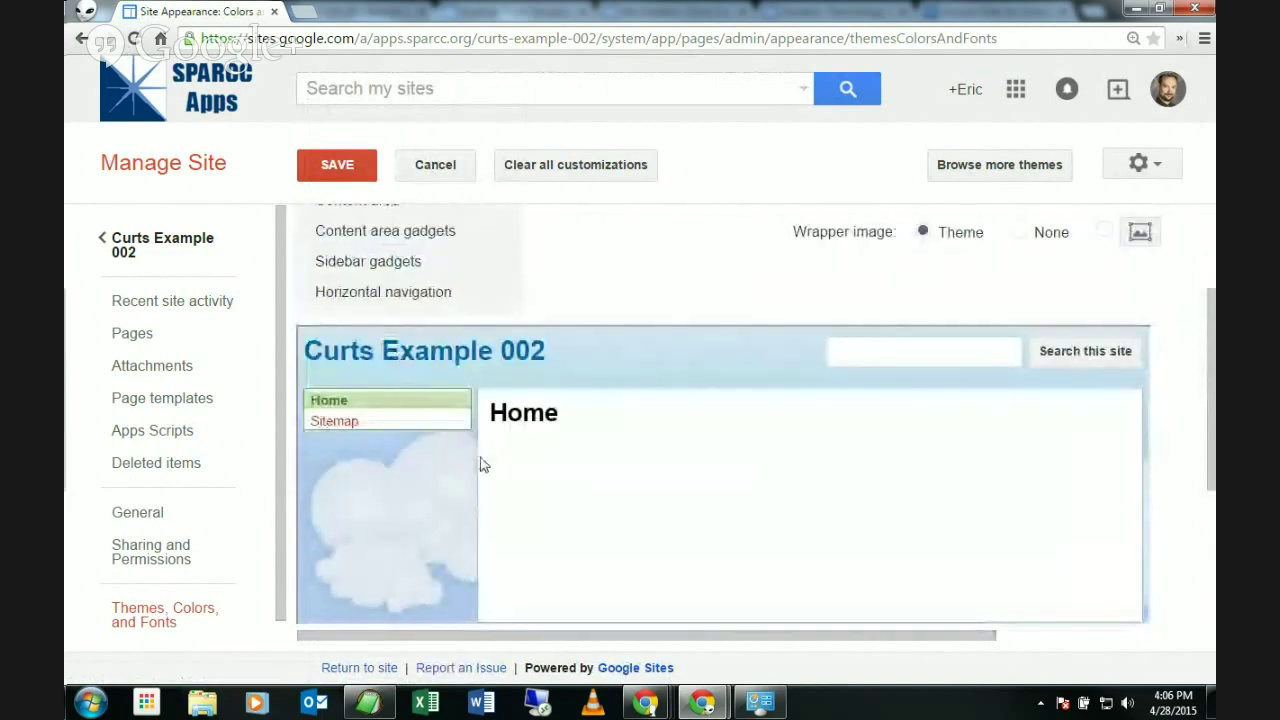
scroll(531, 453, "up", 3)
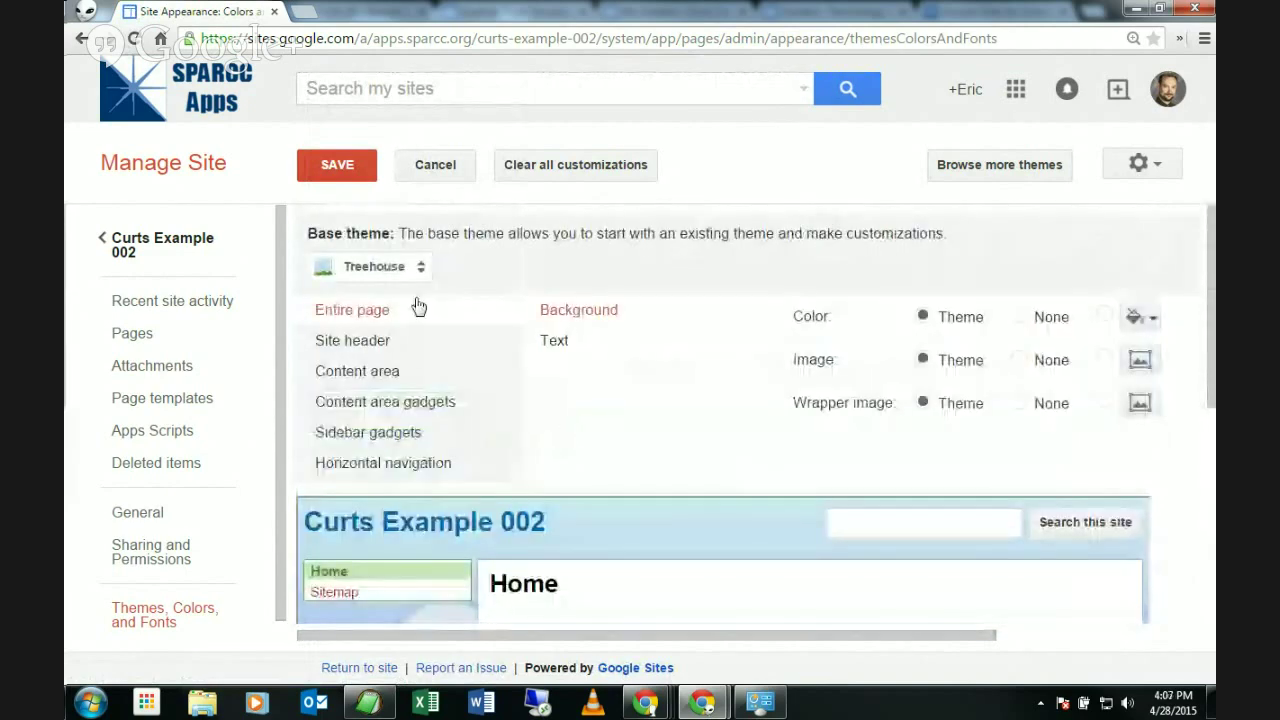
scroll(579, 422, "down", 3)
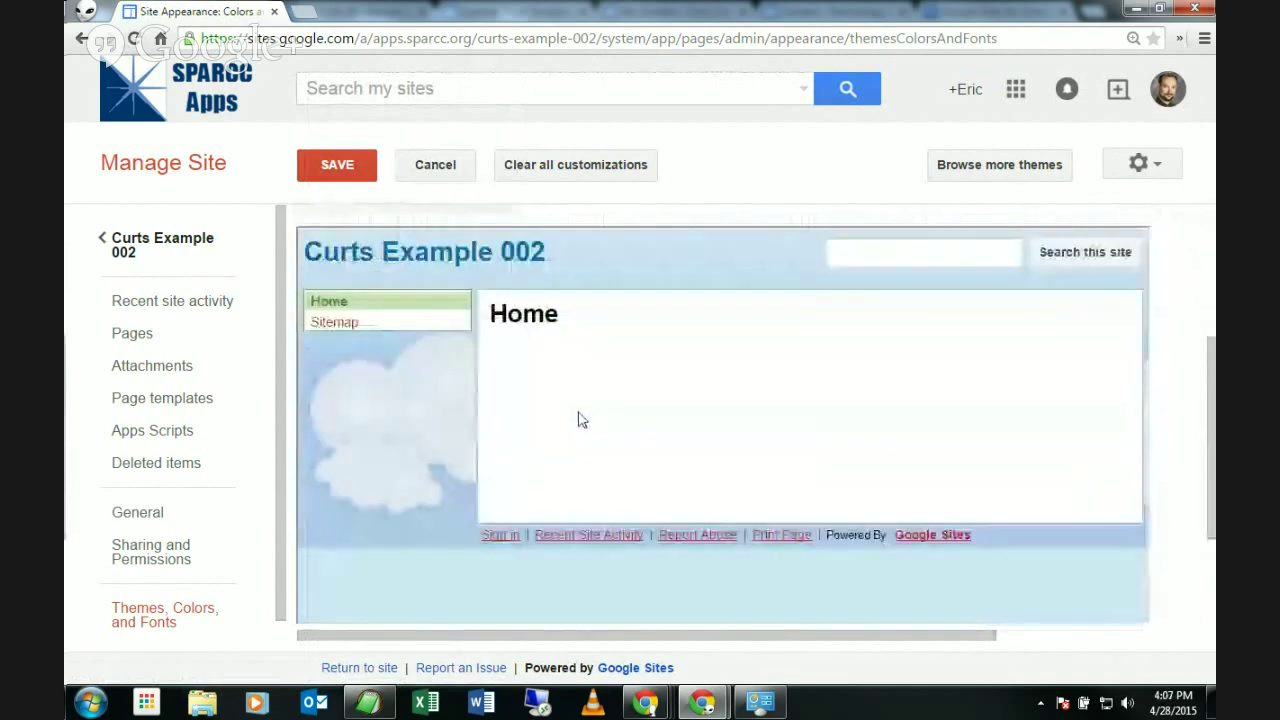
scroll(557, 417, "up", 3)
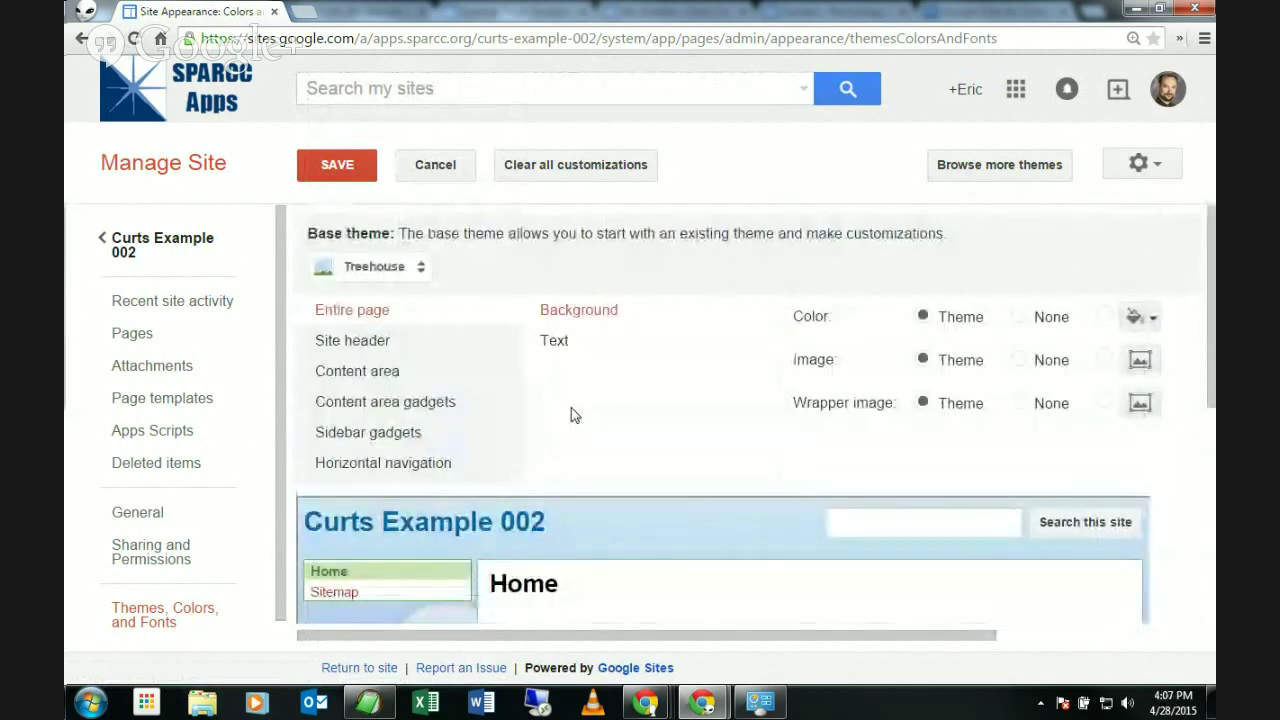
scroll(614, 399, "down", 3)
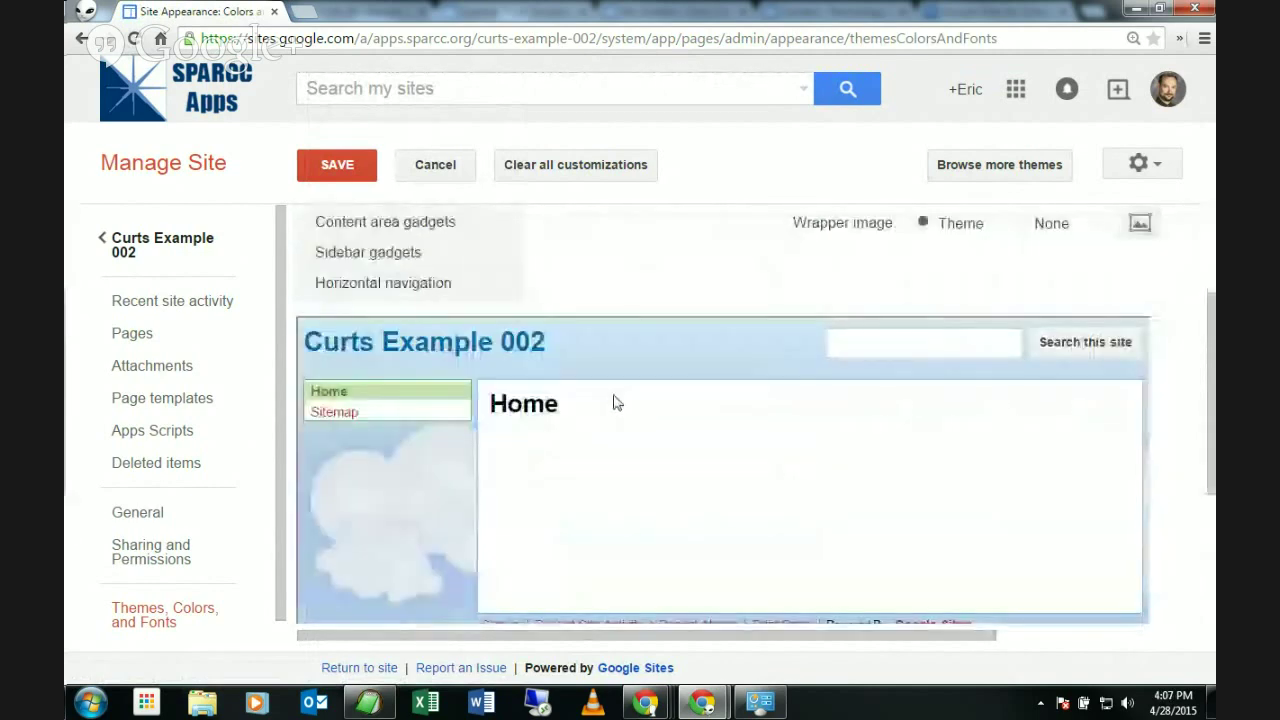
scroll(583, 383, "up", 3)
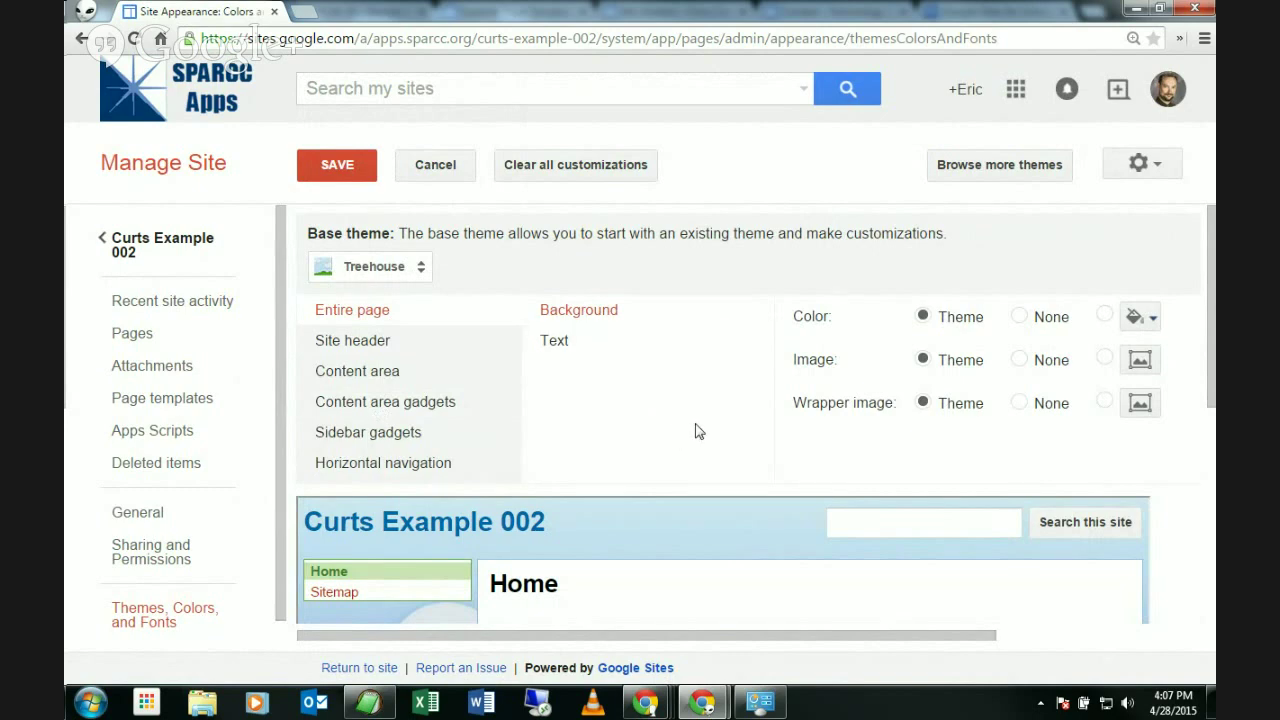
scroll(692, 422, "down", 2)
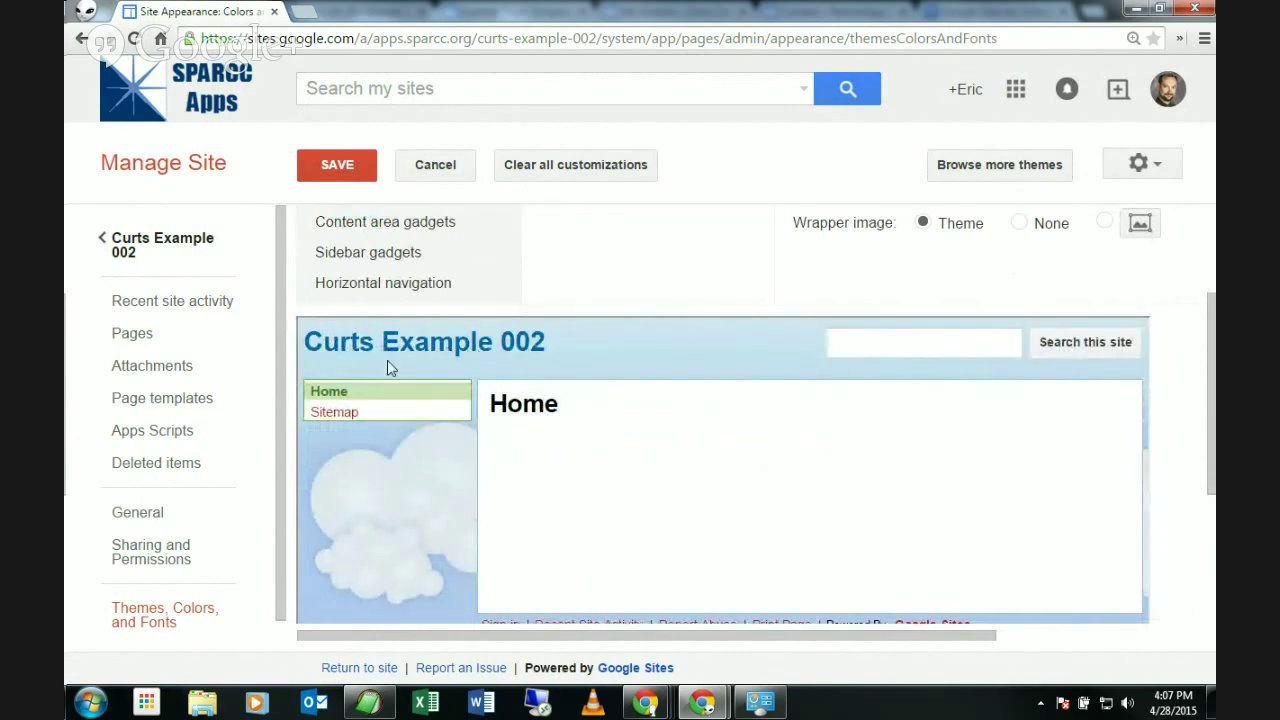
scroll(575, 366, "up", 4)
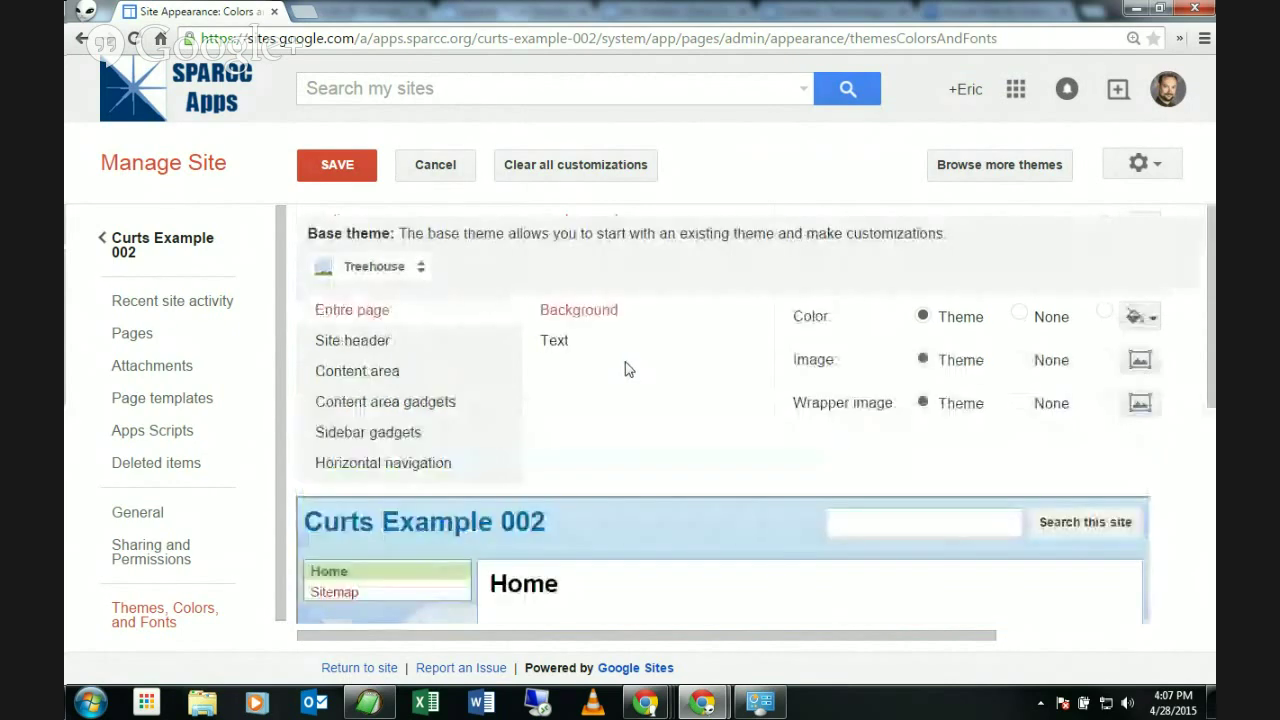
Review the customization options for the site header, content area, content area gadgets, sidebar gadgets and horizontal navigation
left_click(378, 342)
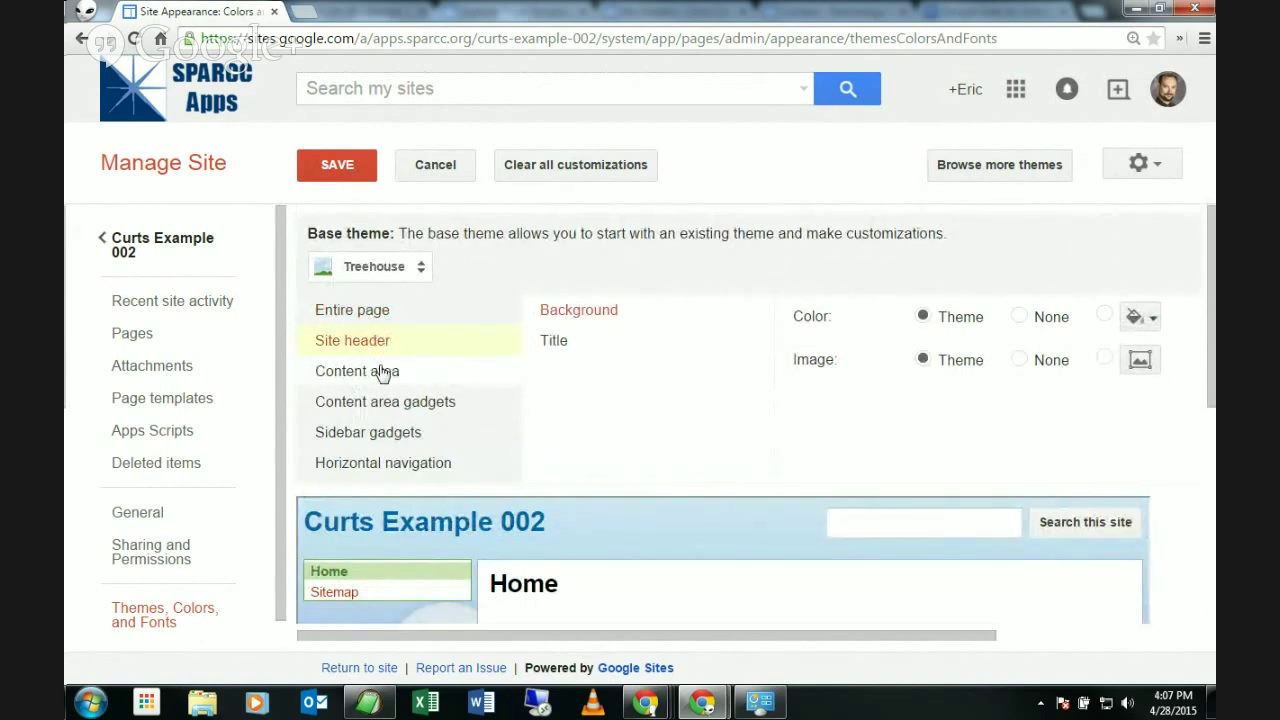
left_click(383, 373)
left_click(377, 403)
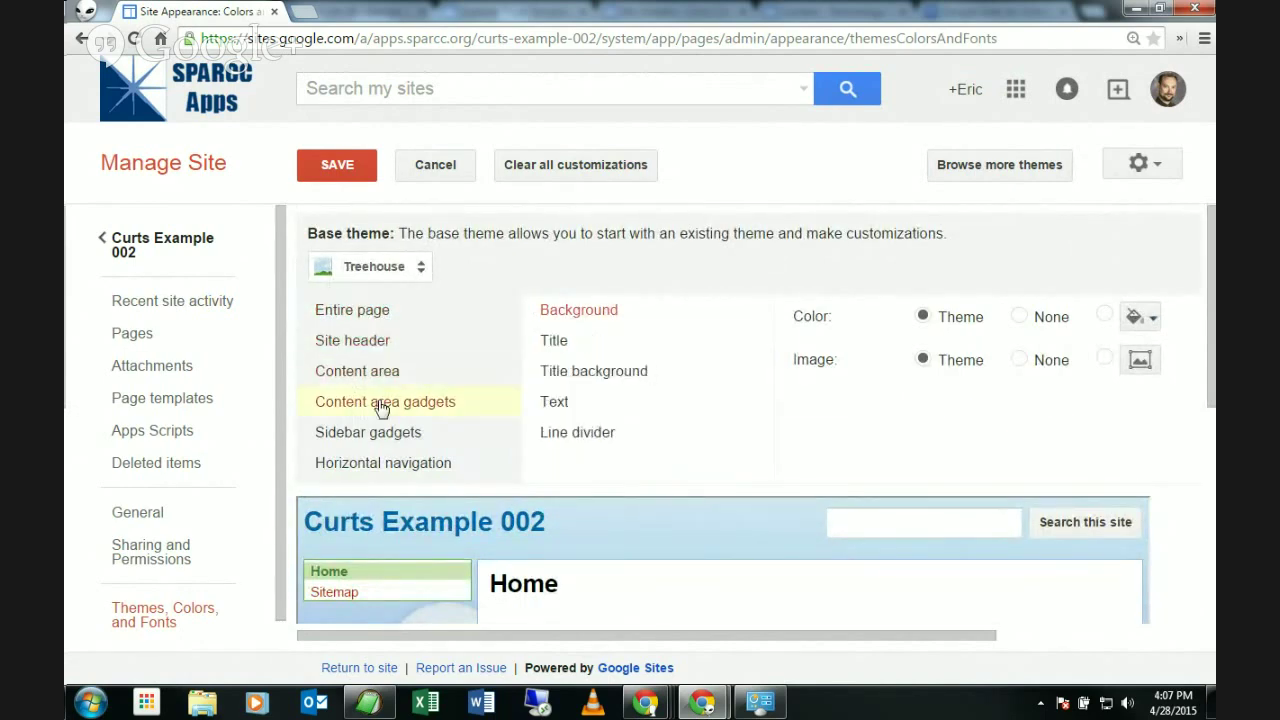
left_click(378, 432)
left_click(382, 468)
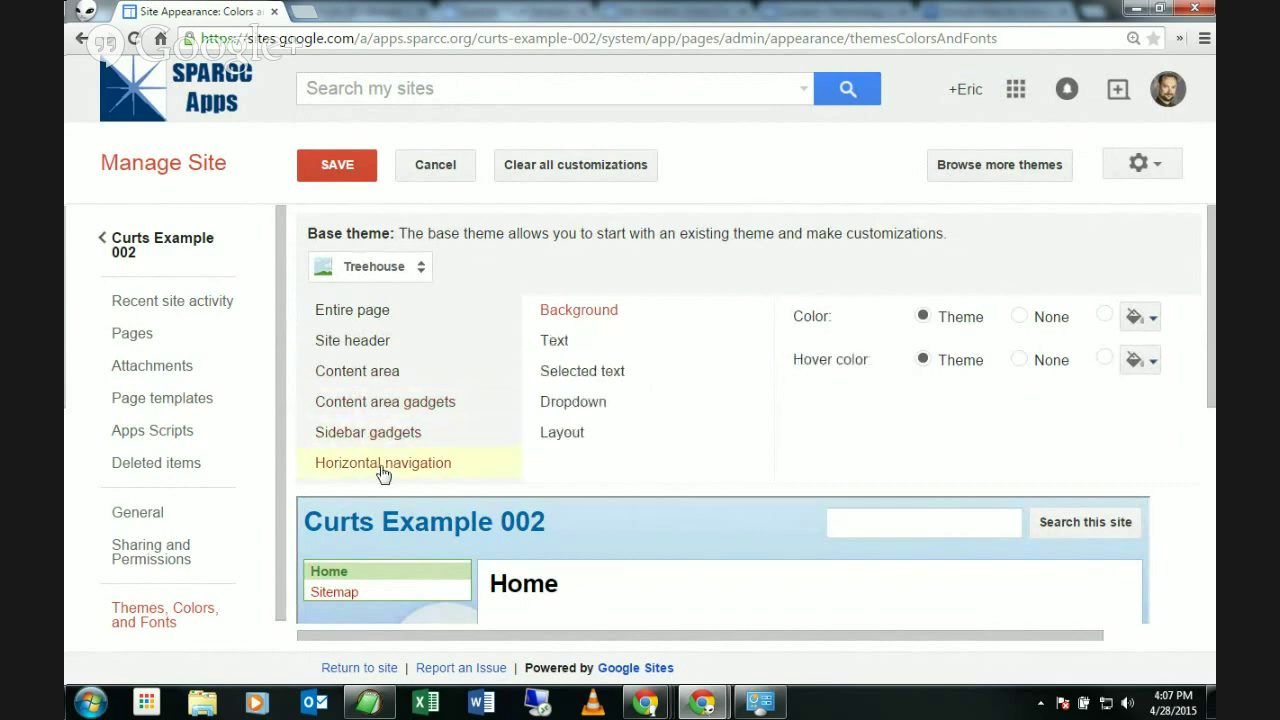
Set the site header title's color to a custom dark green
left_click(370, 347)
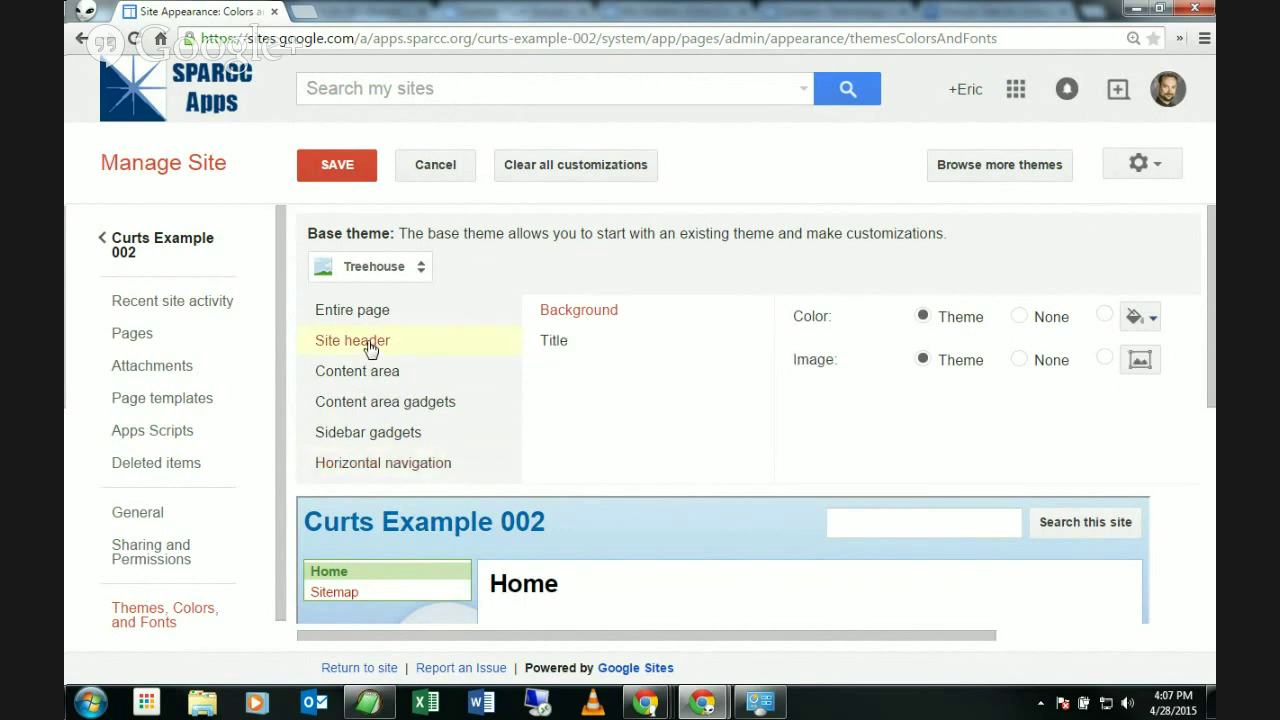
left_click(554, 345)
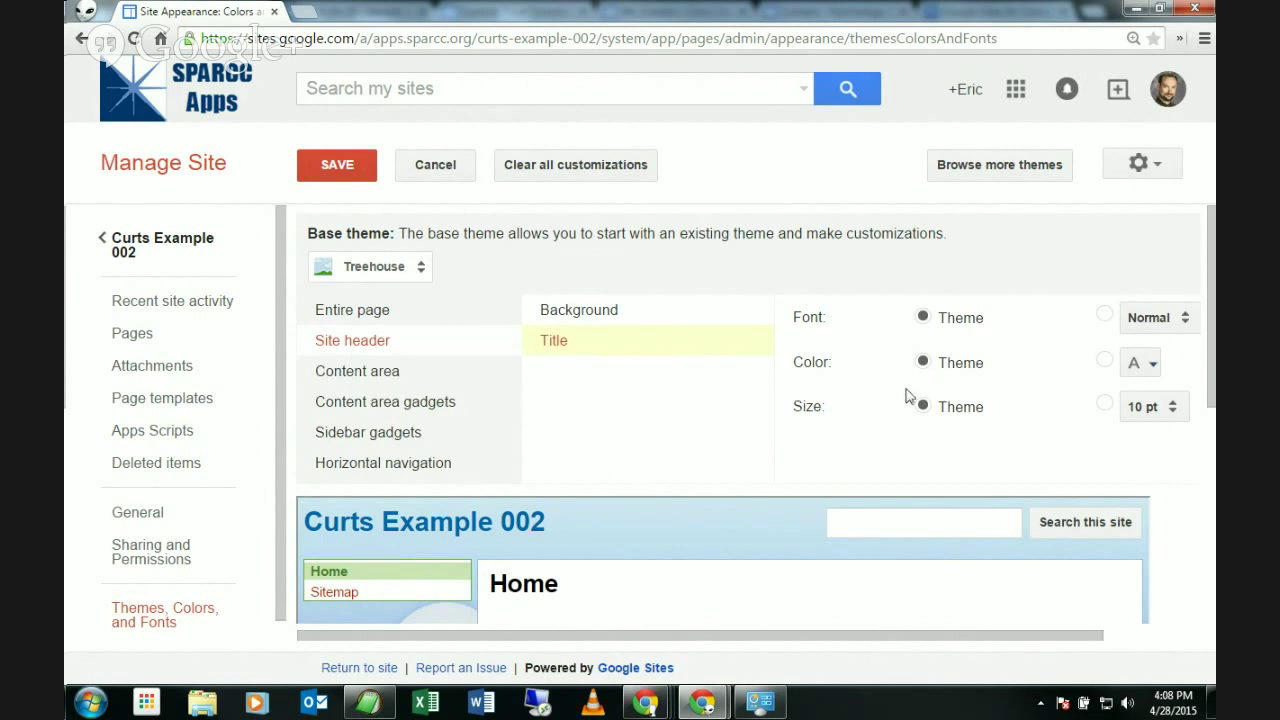
left_click(1104, 362)
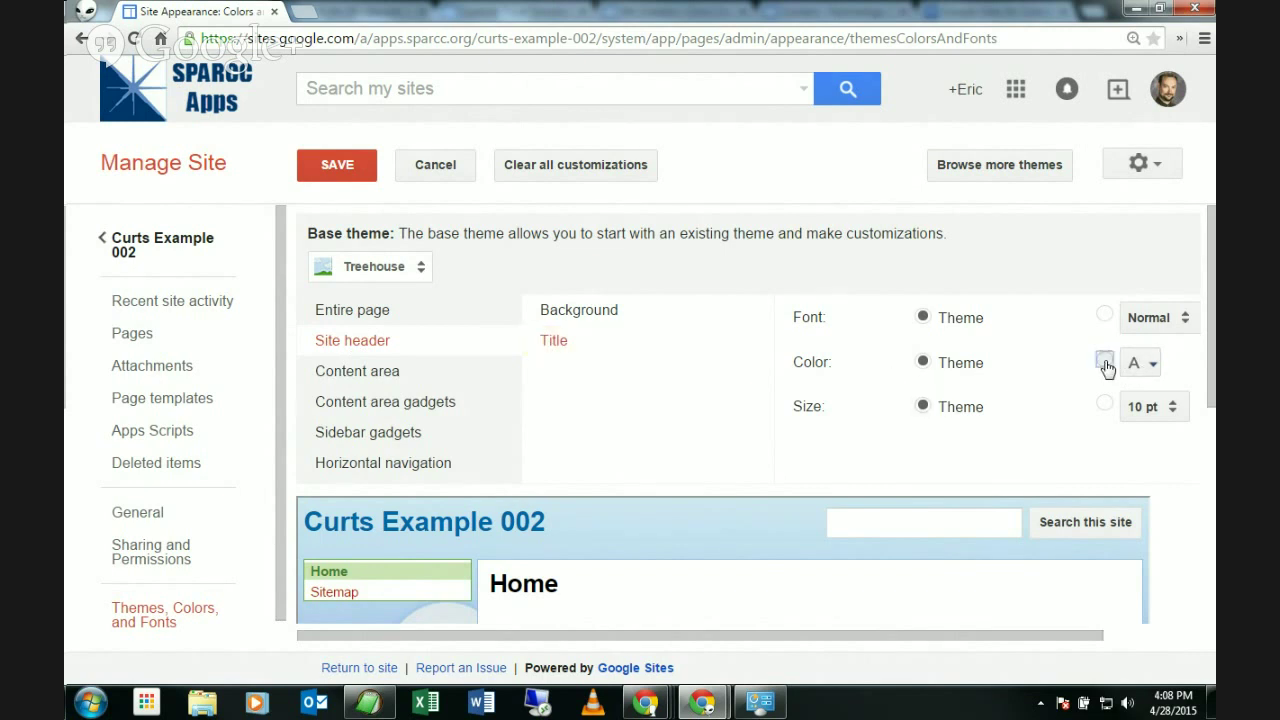
left_click(1143, 366)
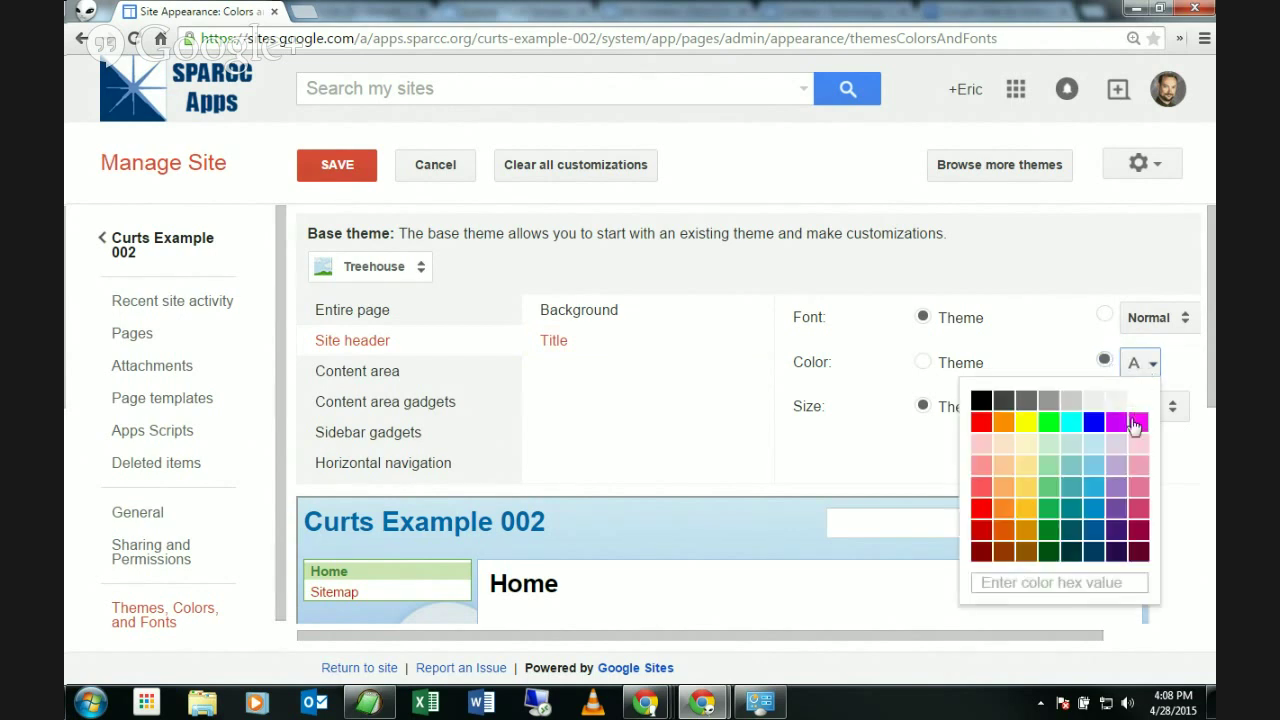
left_click(1049, 551)
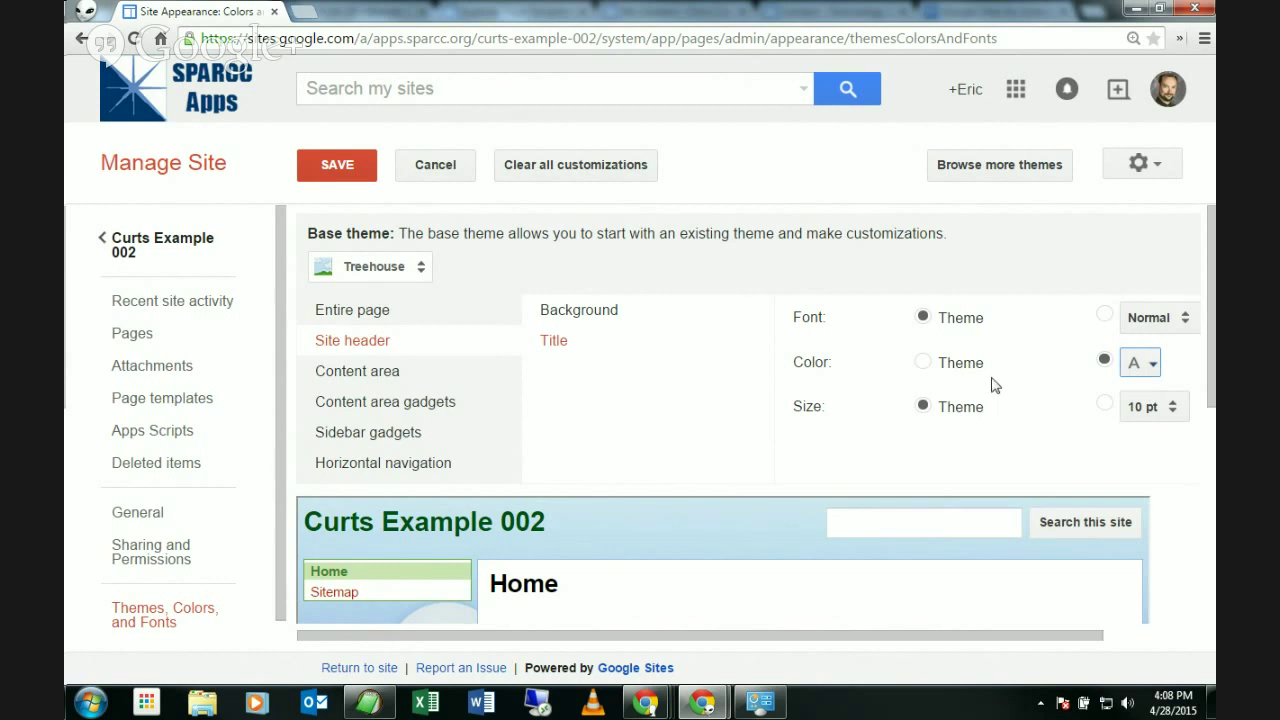
Set the site header title's size to 24 pt
left_click(1104, 404)
left_click(1140, 408)
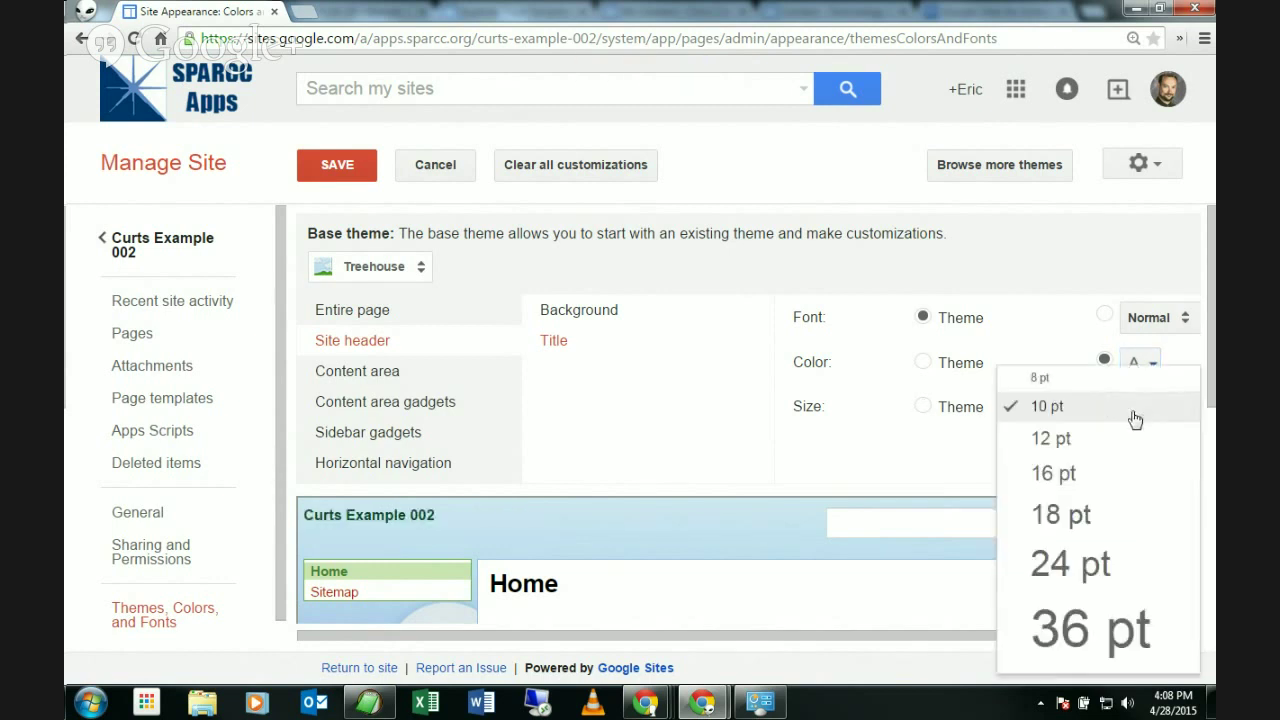
left_click(1094, 566)
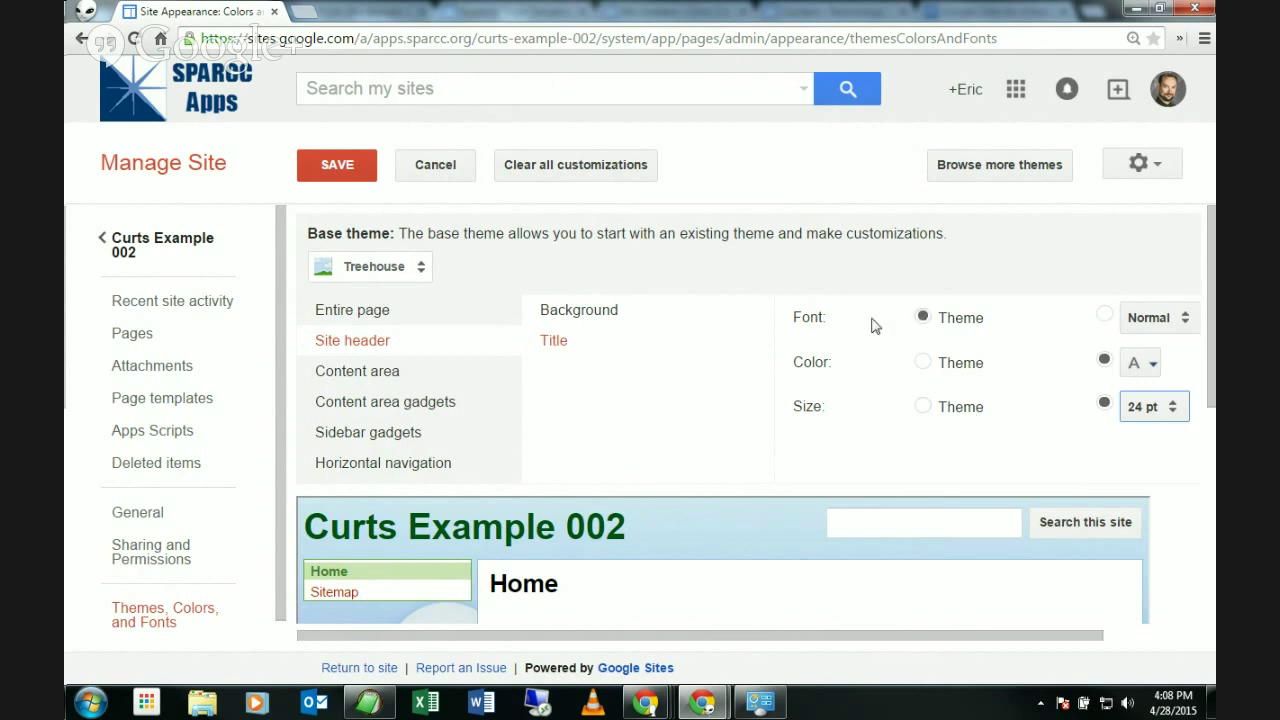
Set the site header title's font to Audiowide
left_click(1104, 318)
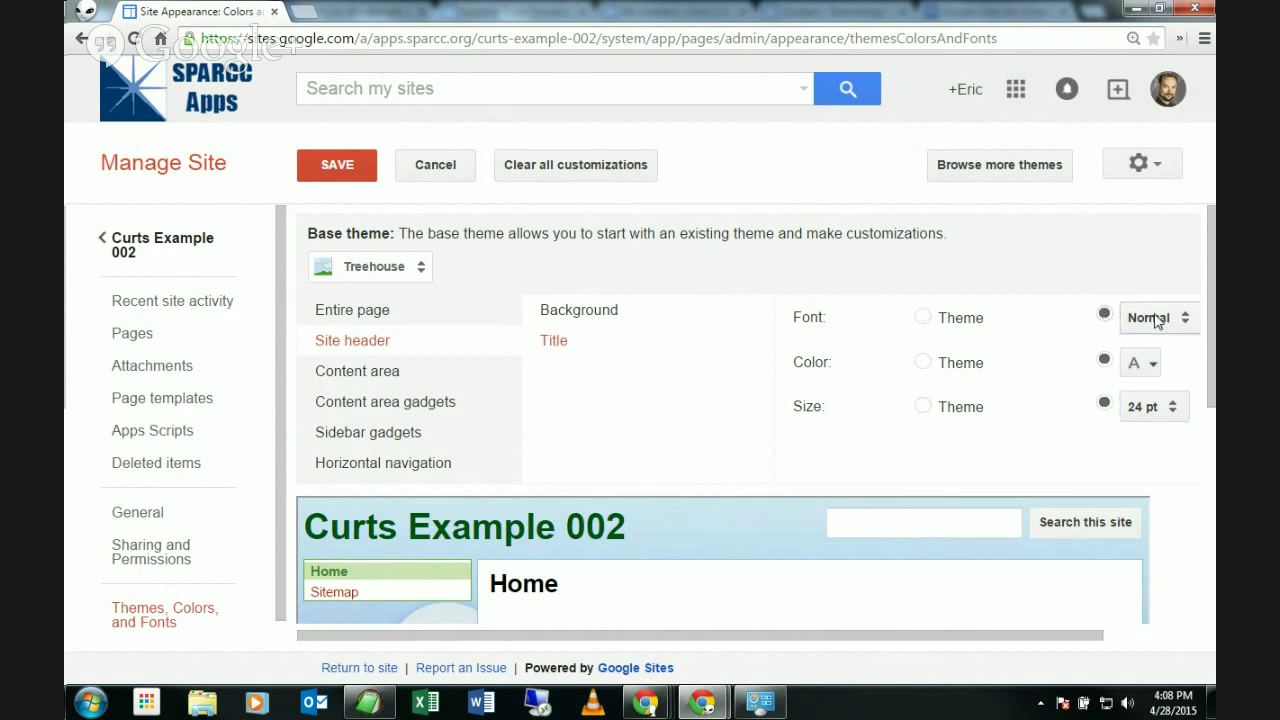
left_click(1156, 320)
scroll(1132, 386, "down", 3)
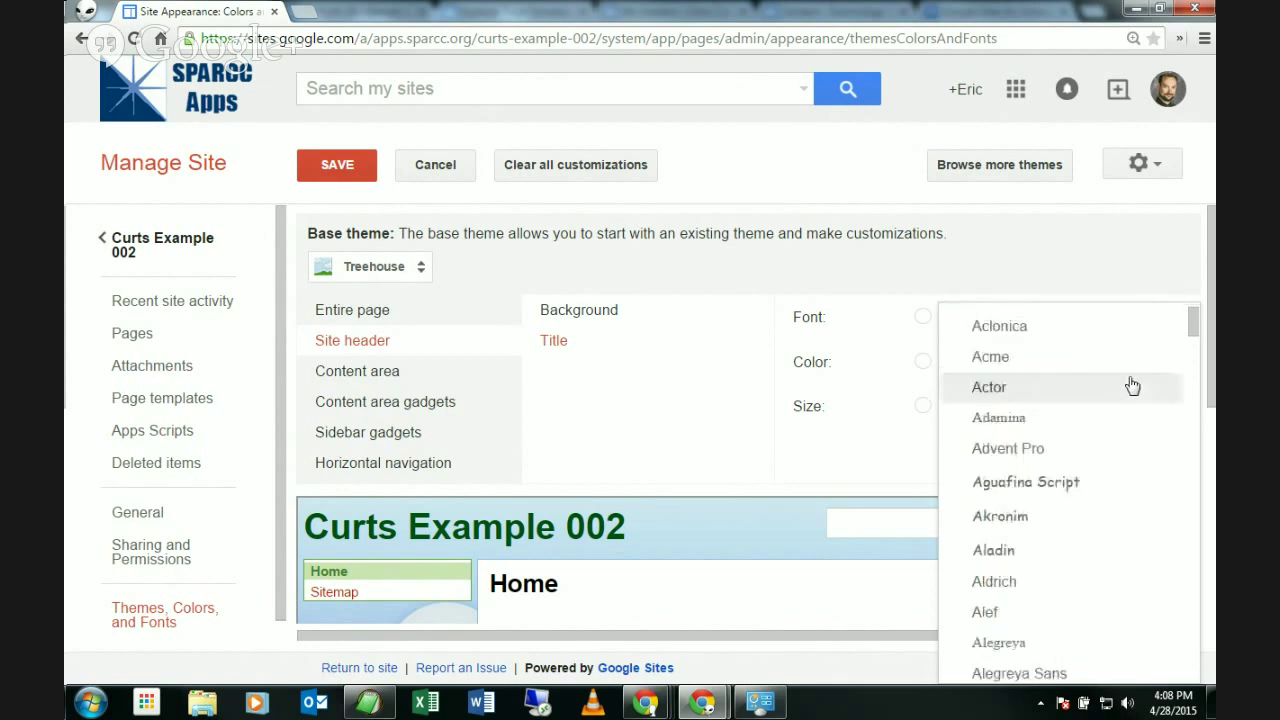
scroll(1132, 386, "down", 4)
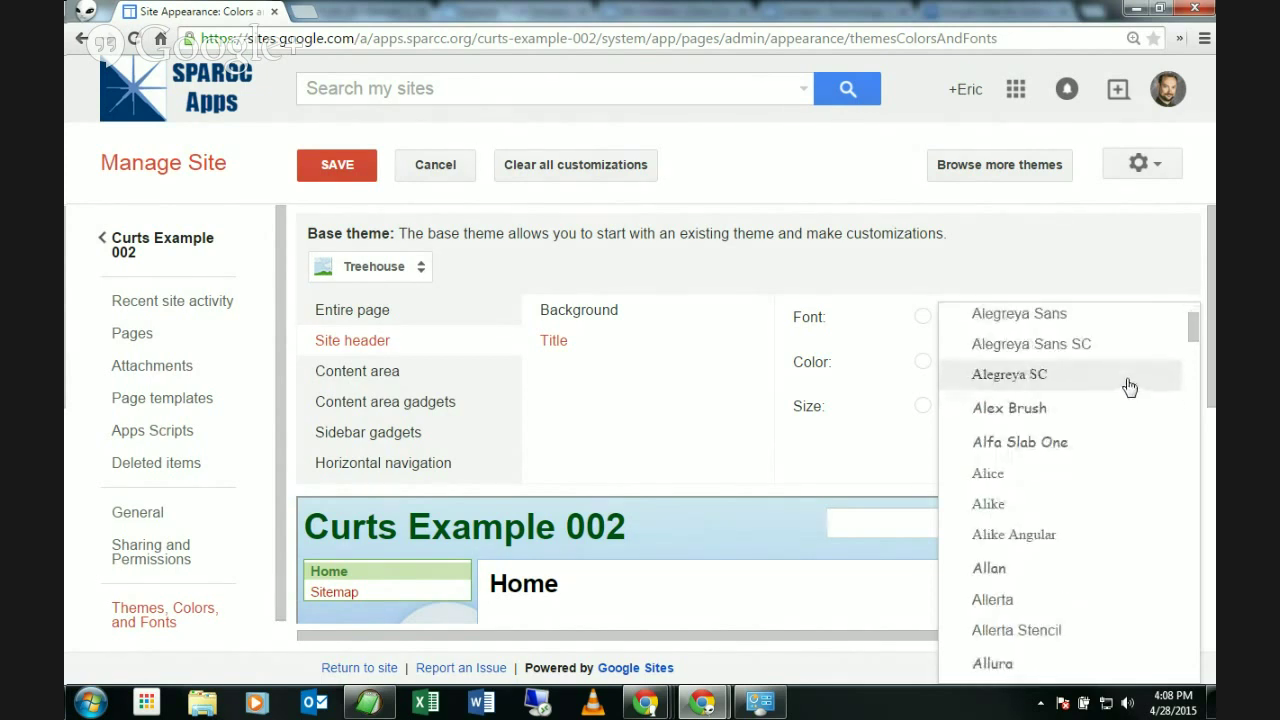
scroll(1120, 387, "down", 3)
scroll(1119, 387, "down", 5)
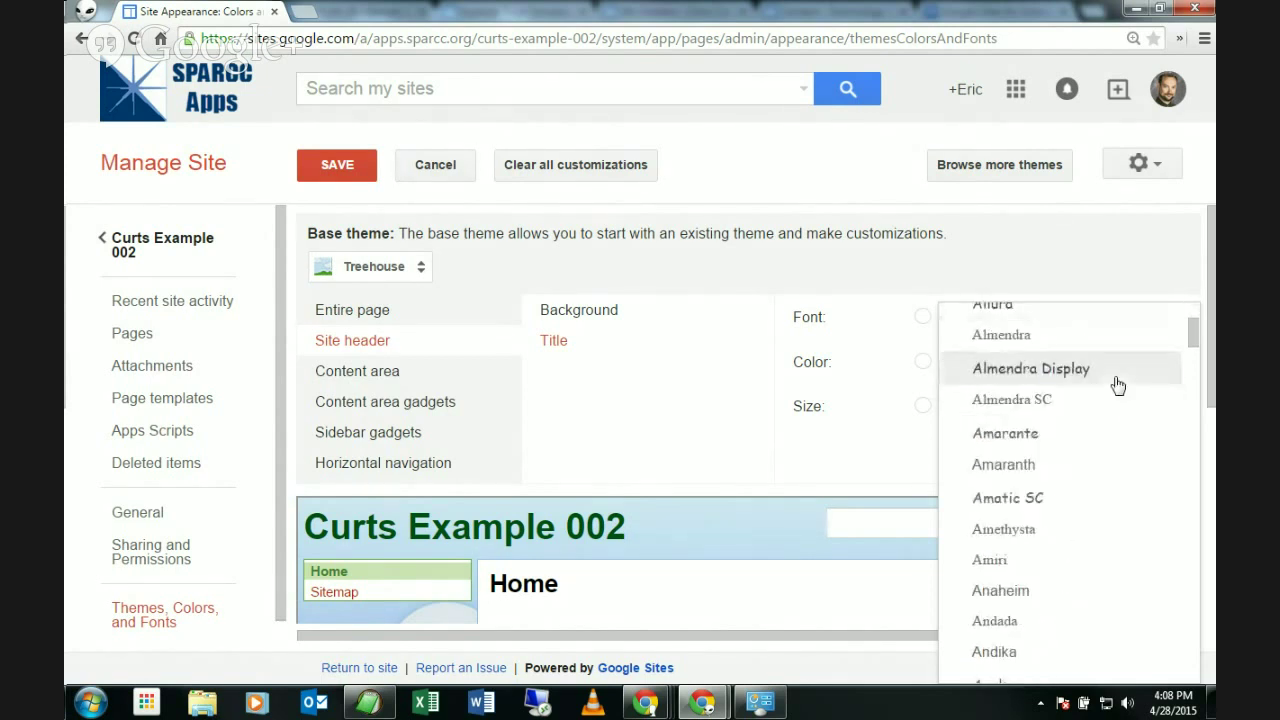
scroll(1118, 387, "down", 3)
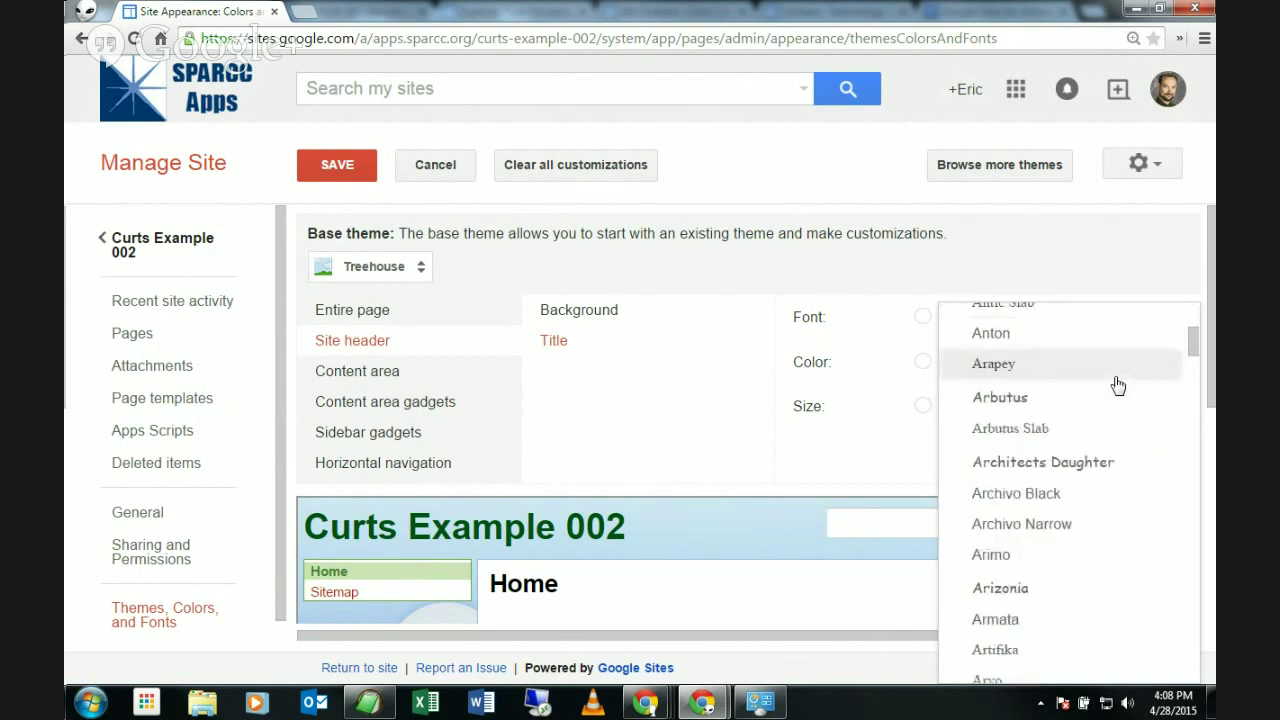
scroll(1116, 385, "down", 6)
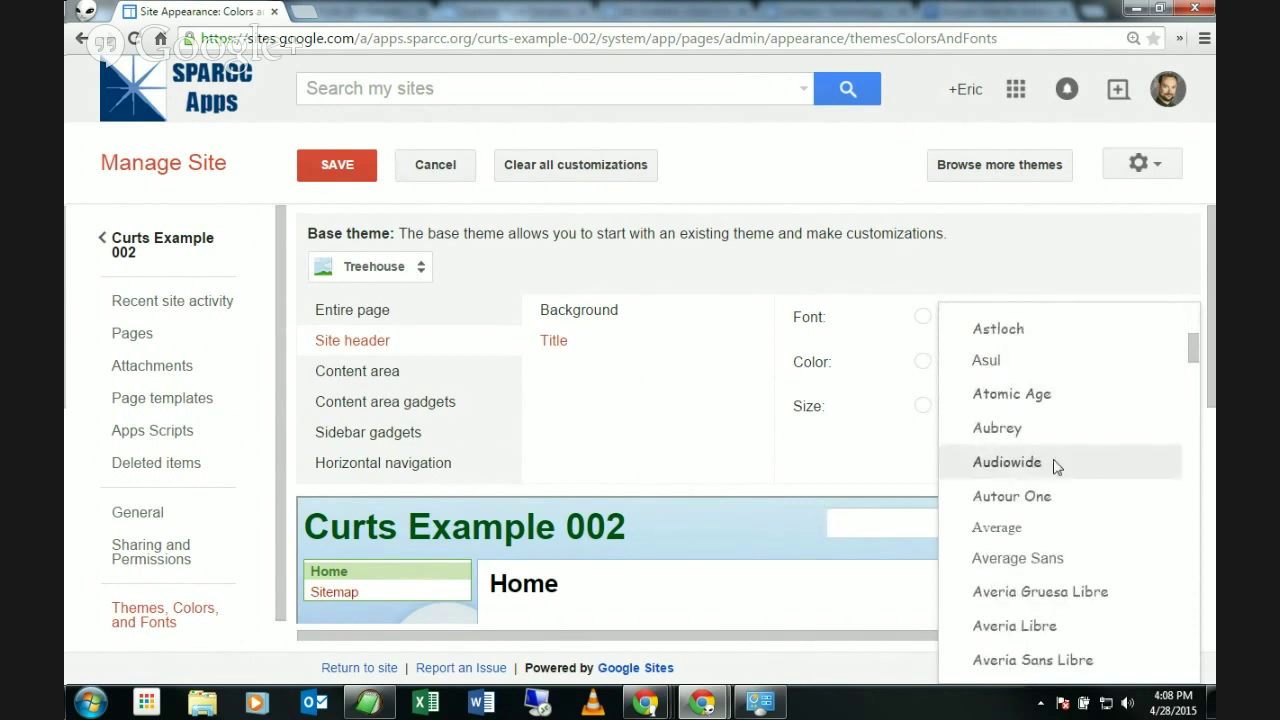
left_click(1007, 462)
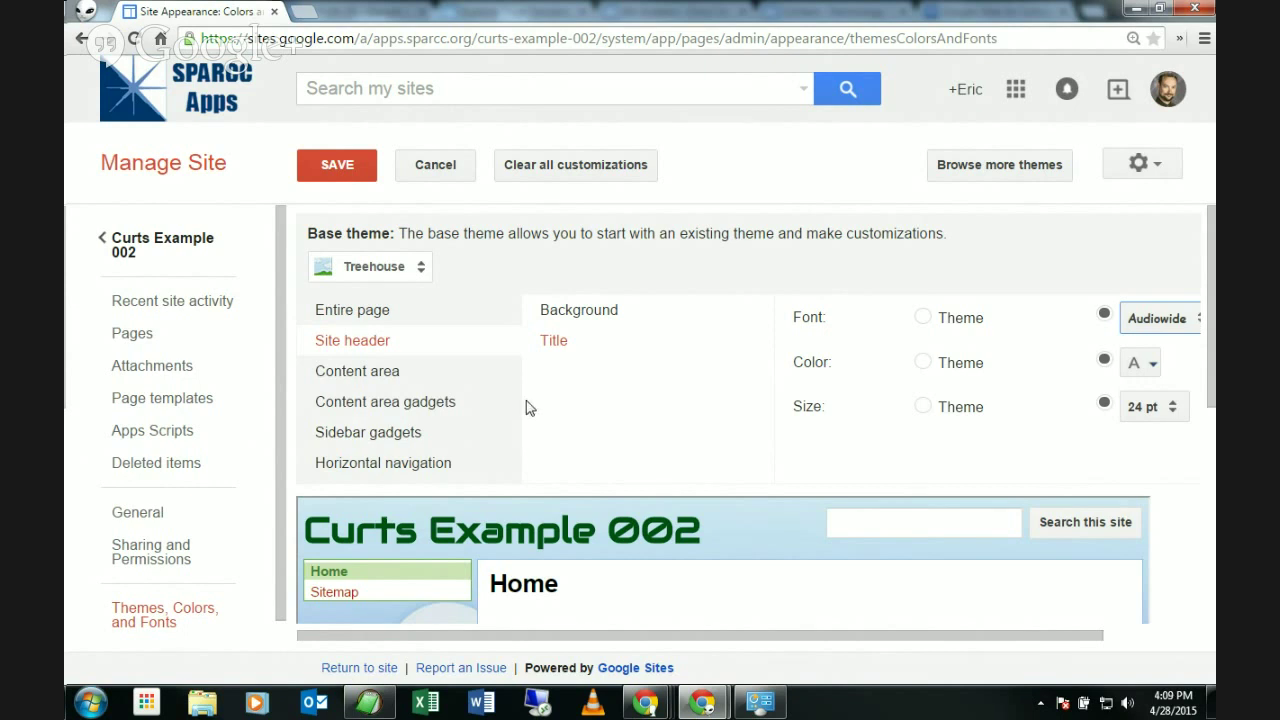
Save the appearance changes and return to the site's Home page
left_click(340, 172)
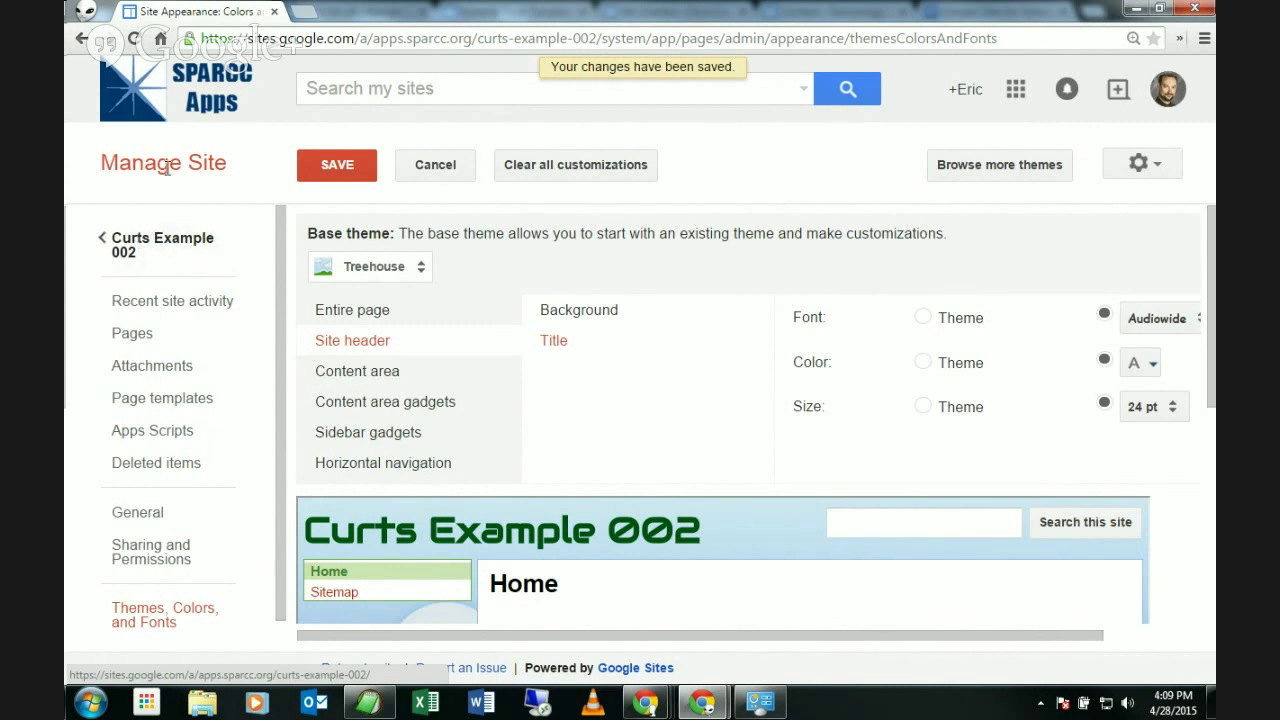
left_click(163, 244)
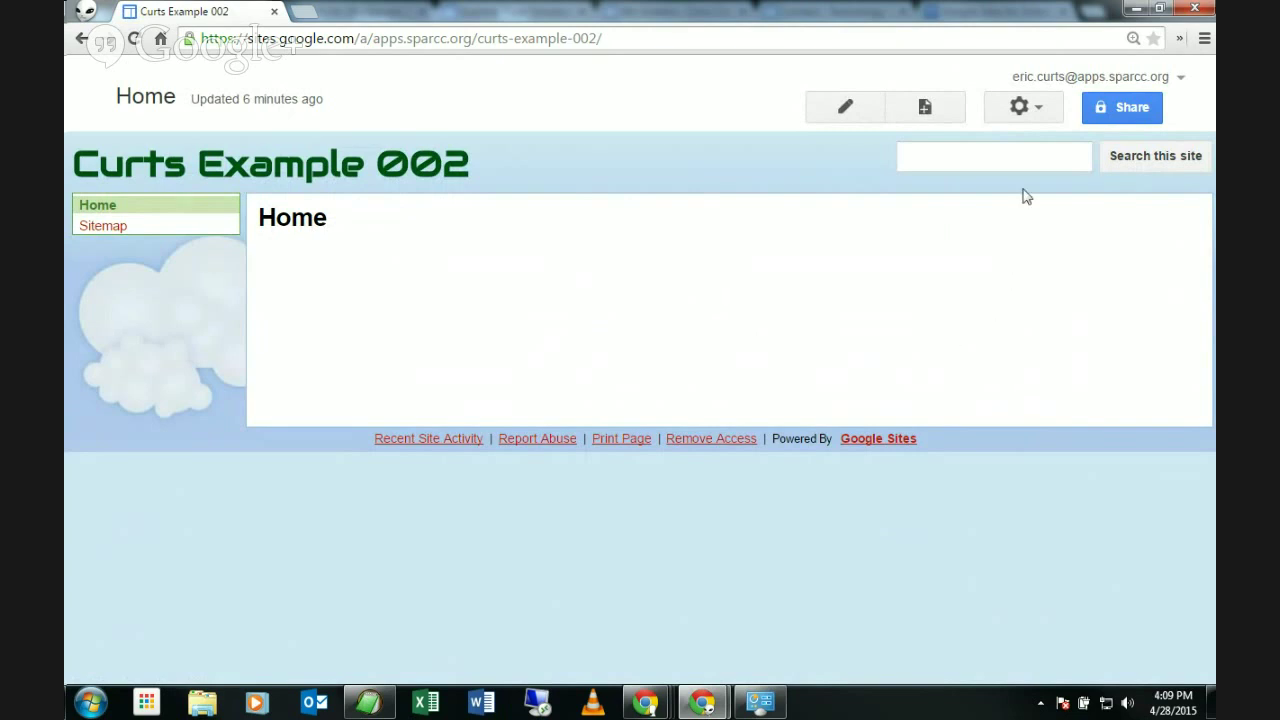
Revisit the site's themes, colors and fonts settings, and go back to the Home page
left_click(1021, 106)
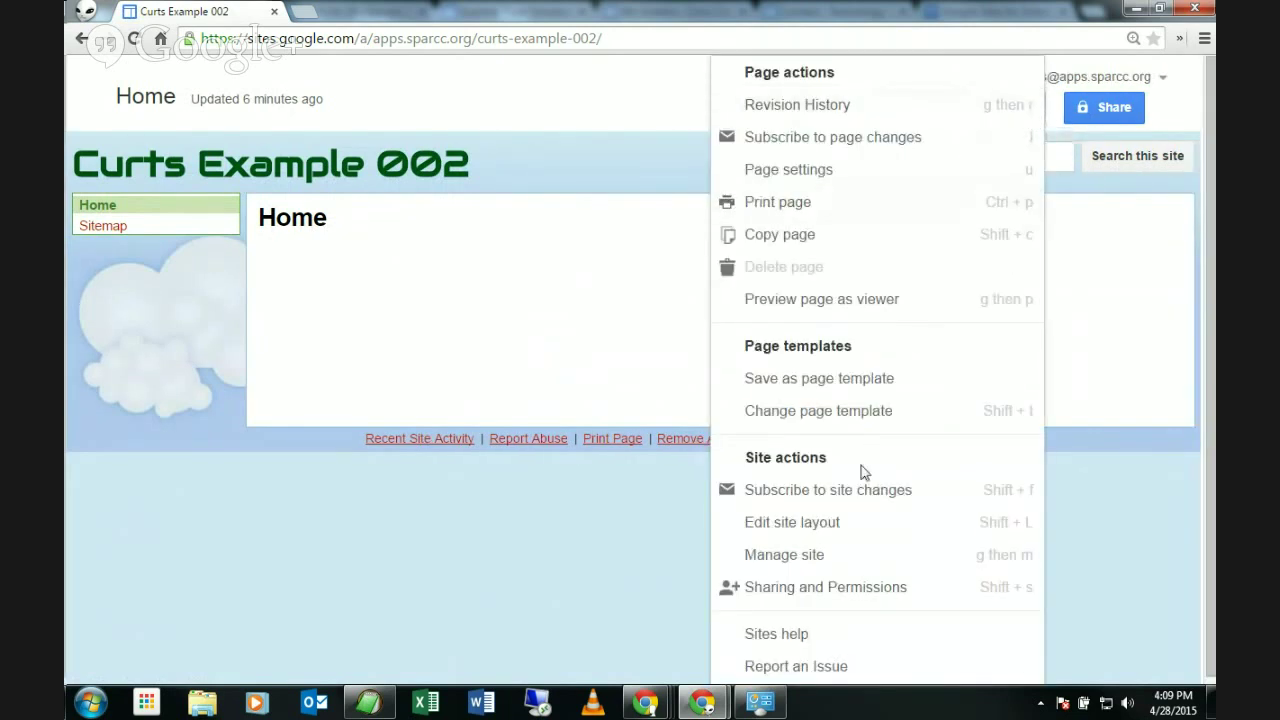
left_click(819, 557)
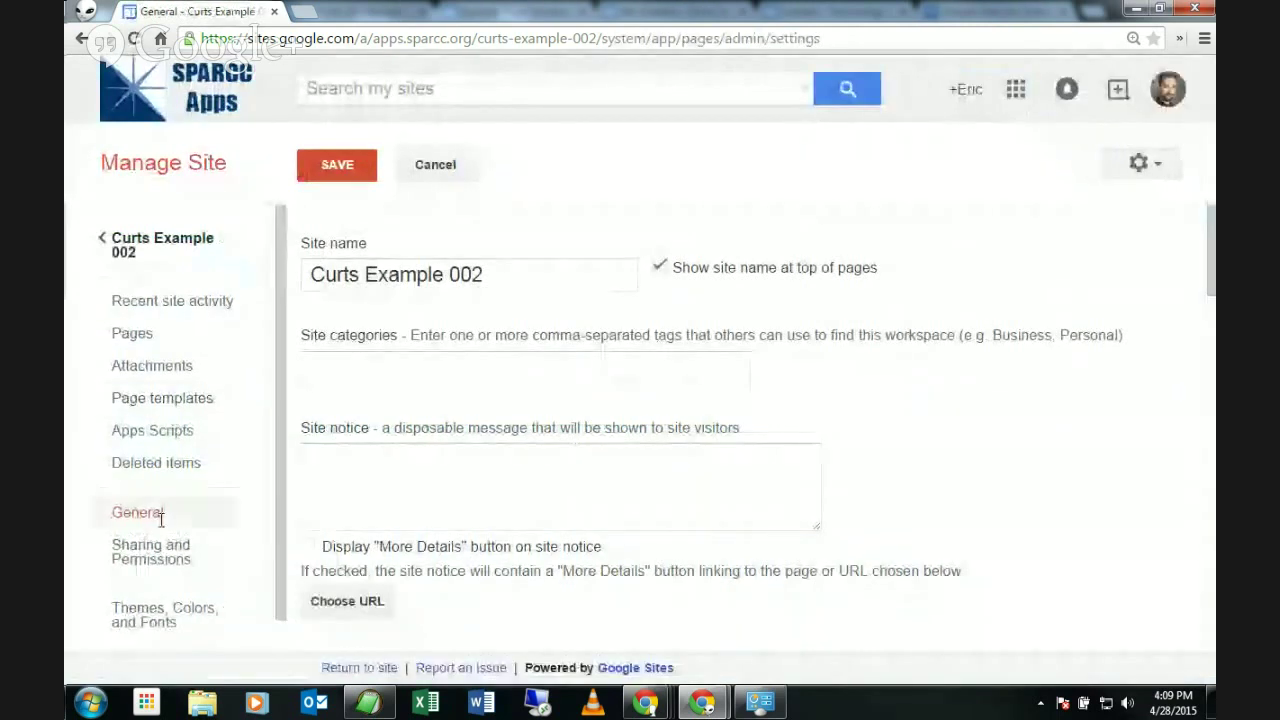
left_click(160, 614)
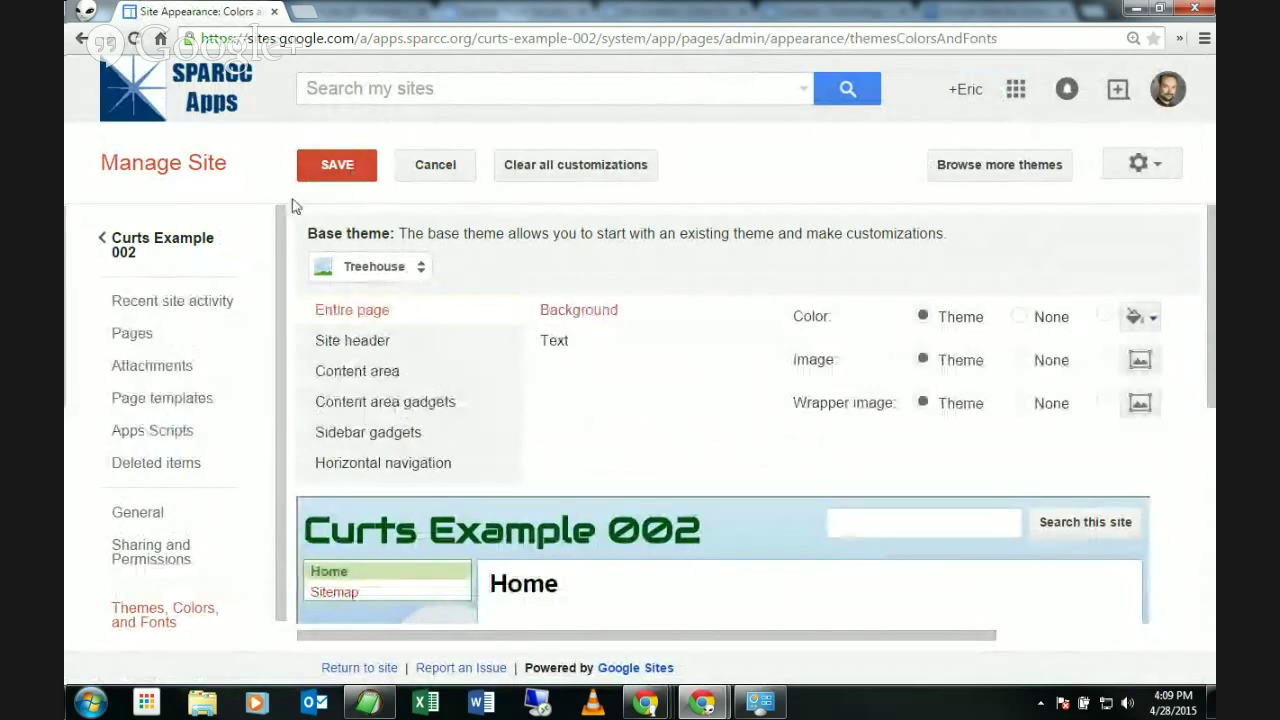
left_click(150, 244)
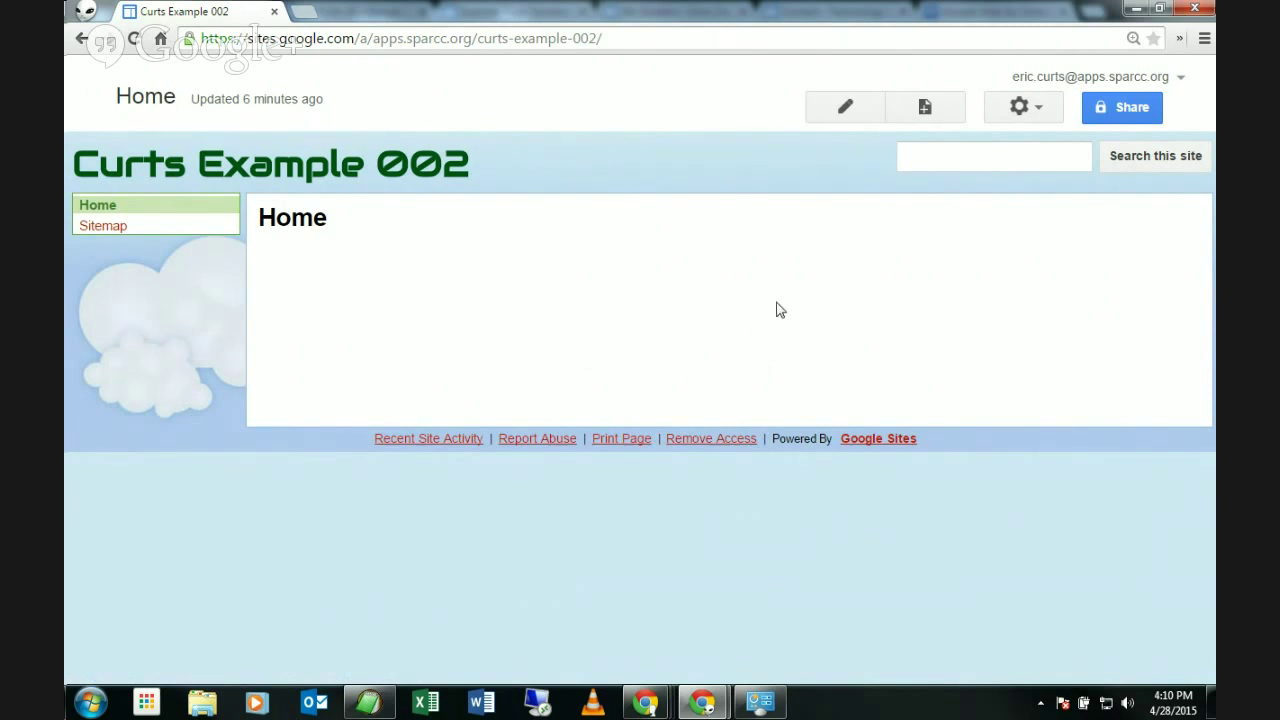
Open the Home page for editing and review the available text formatting, insert, table and layout options
left_click(857, 115)
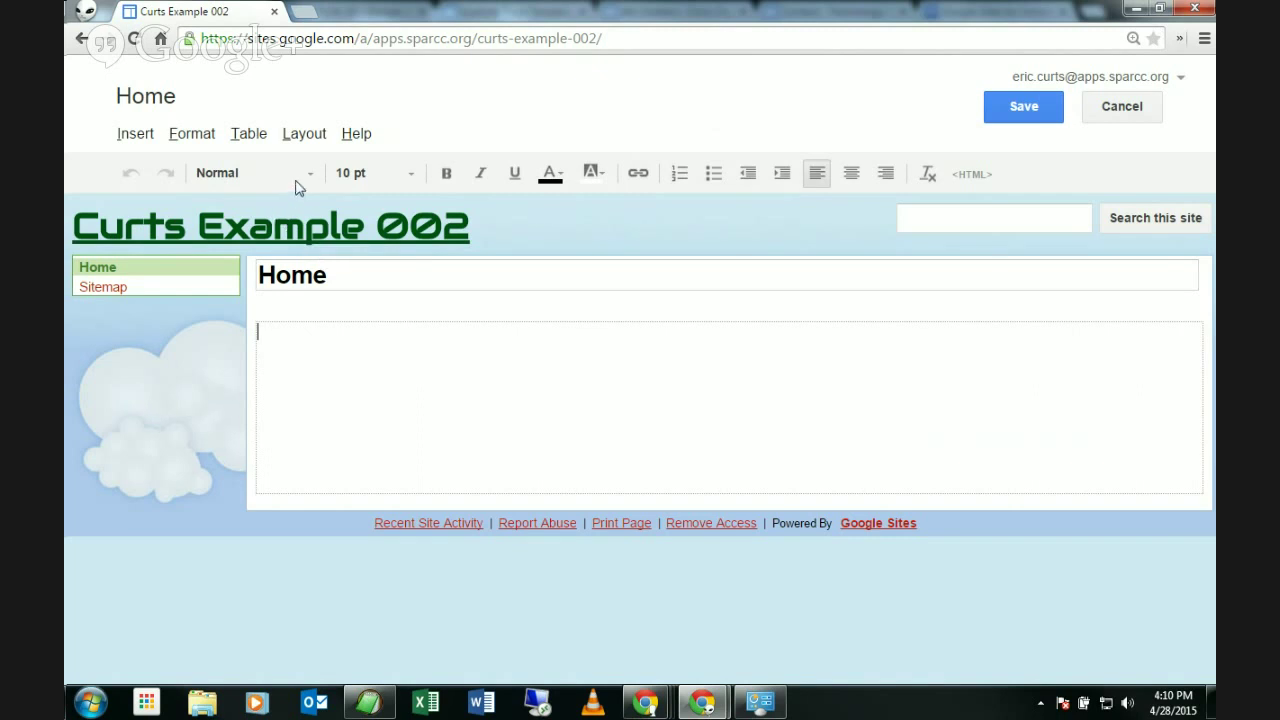
left_click(398, 176)
left_click(398, 176)
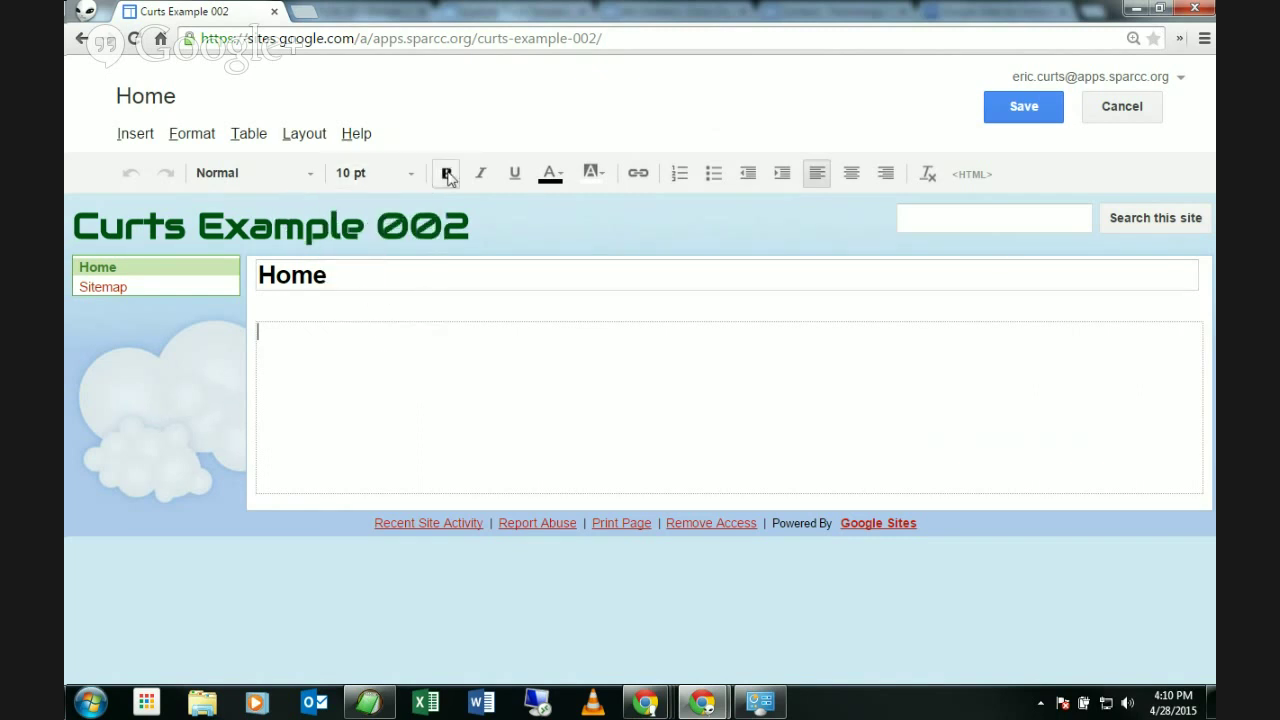
left_click(550, 173)
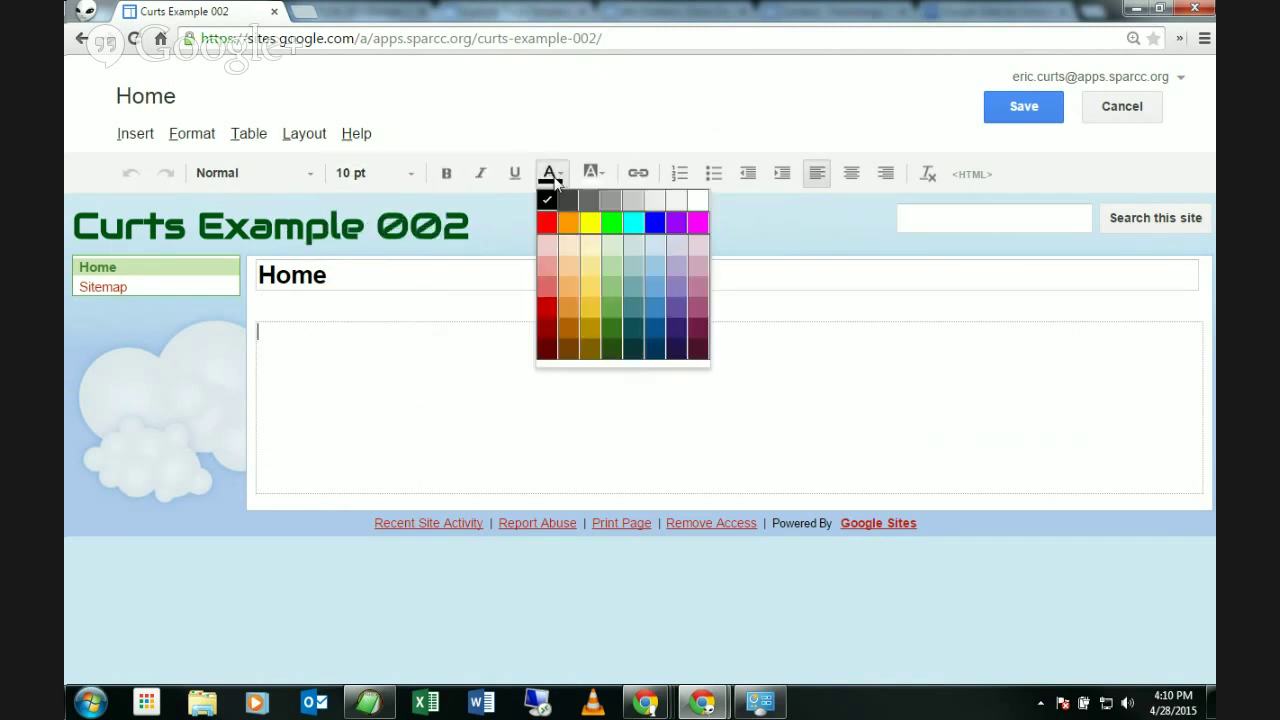
left_click(576, 152)
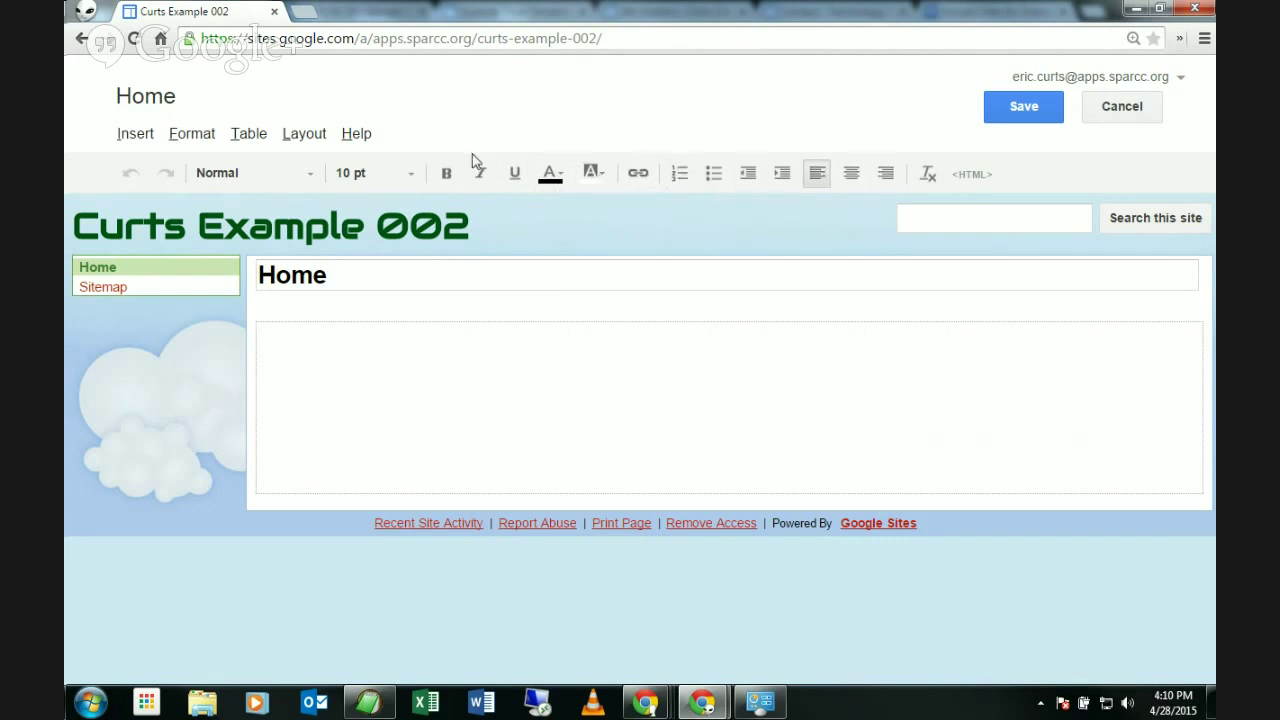
left_click(135, 138)
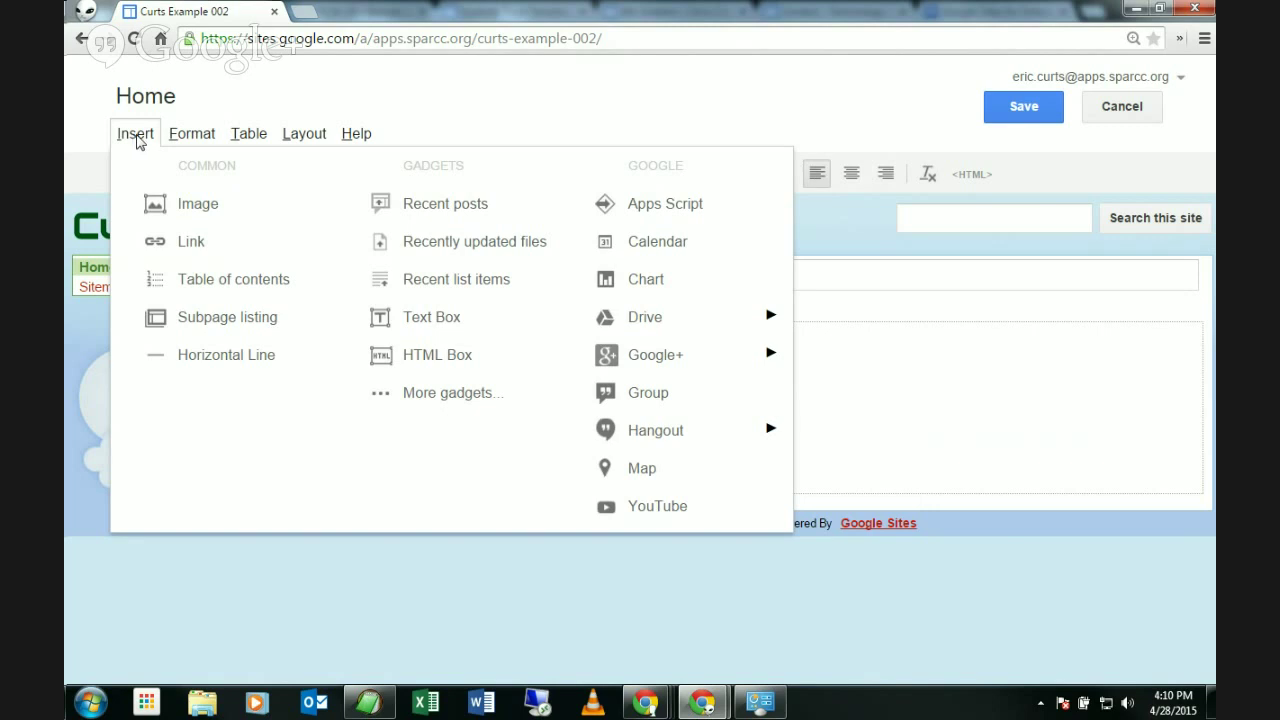
left_click(242, 143)
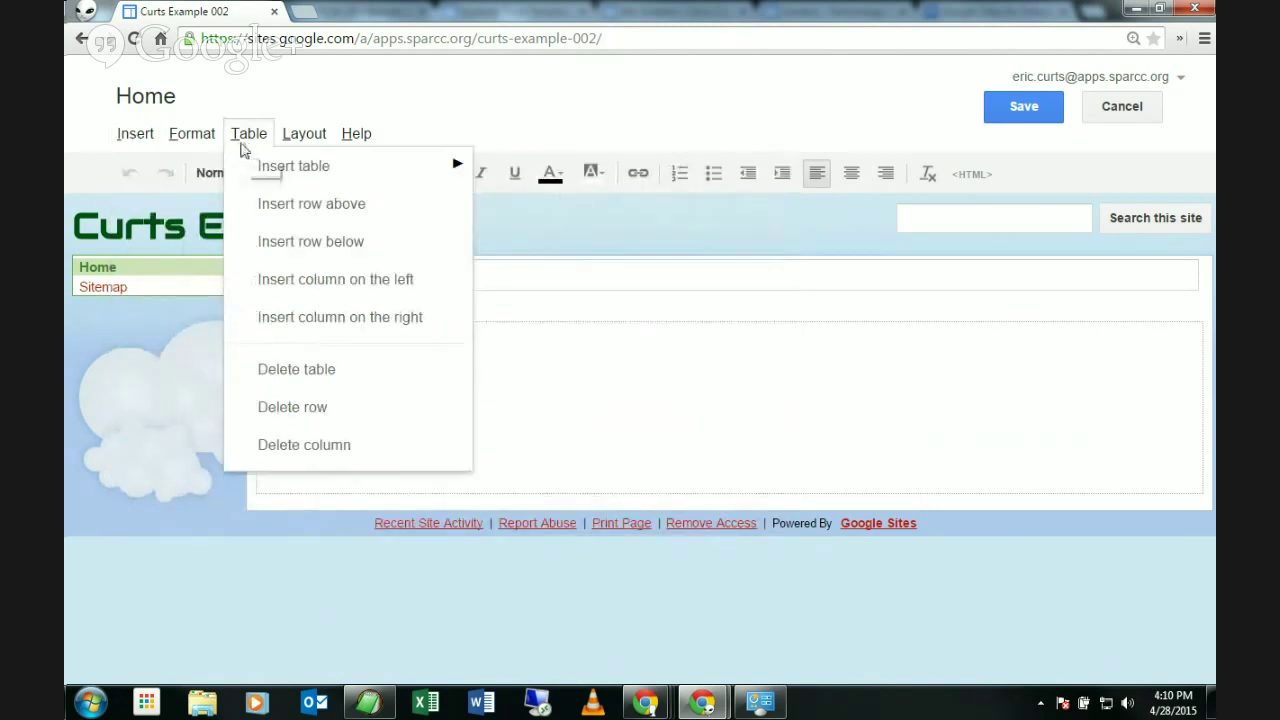
mouse_move(303, 143)
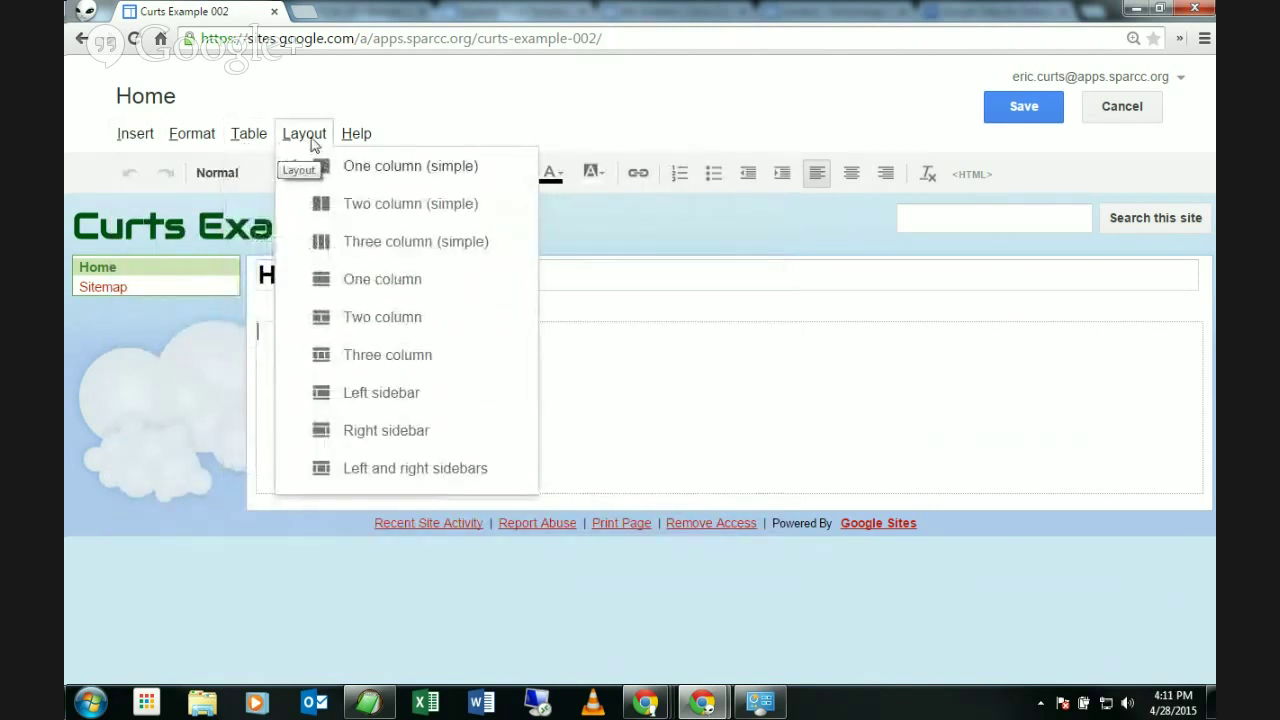
left_click(756, 406)
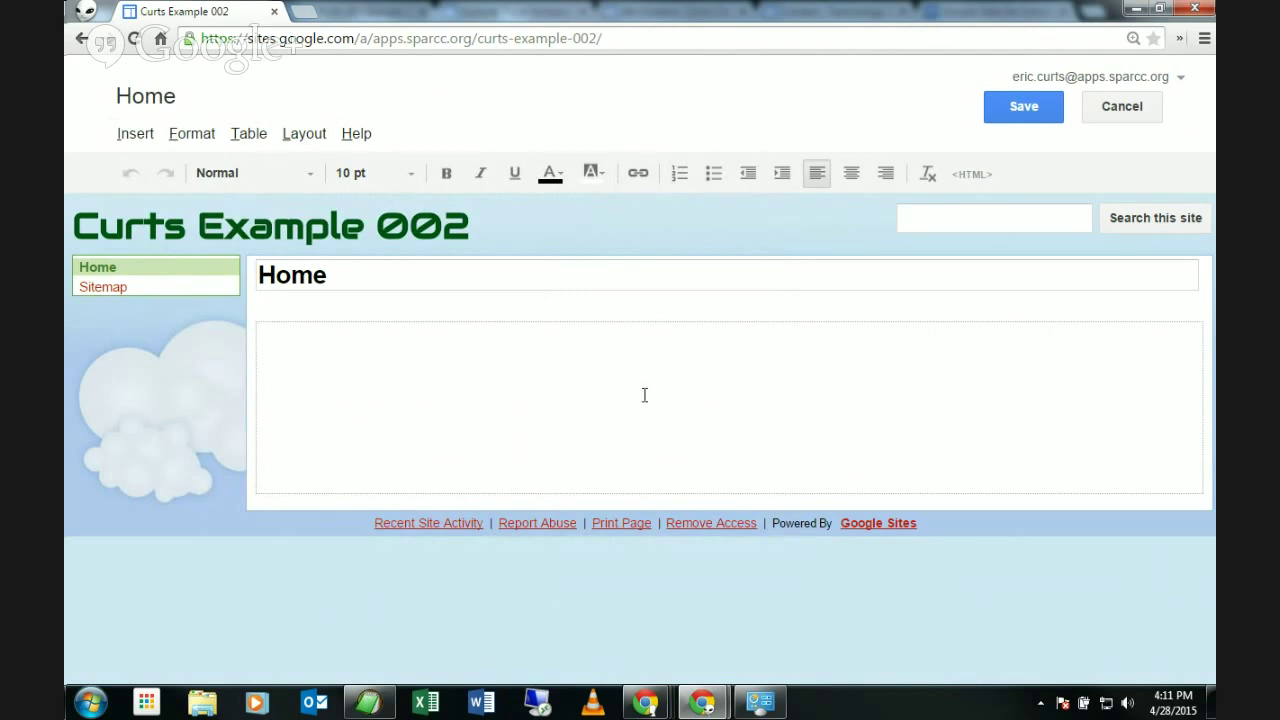
Try the Two column (simple) and Three column (simple) layouts on the Home page
left_click(308, 137)
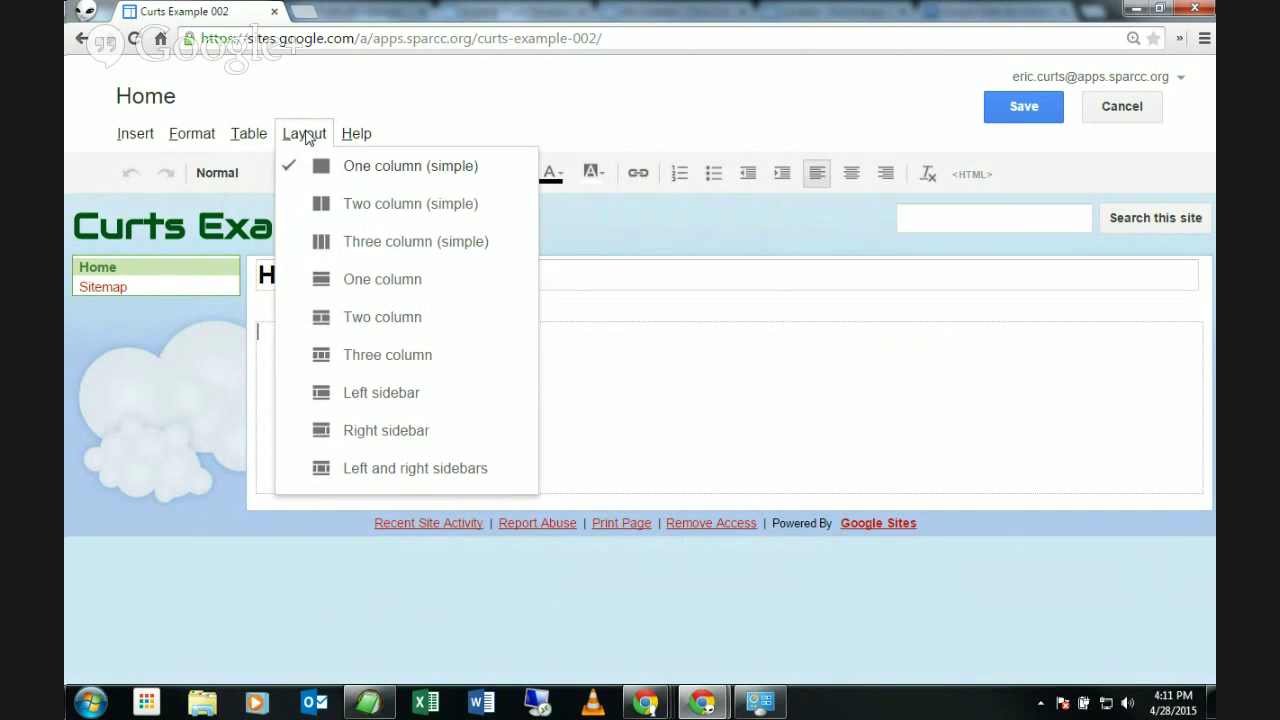
left_click(398, 211)
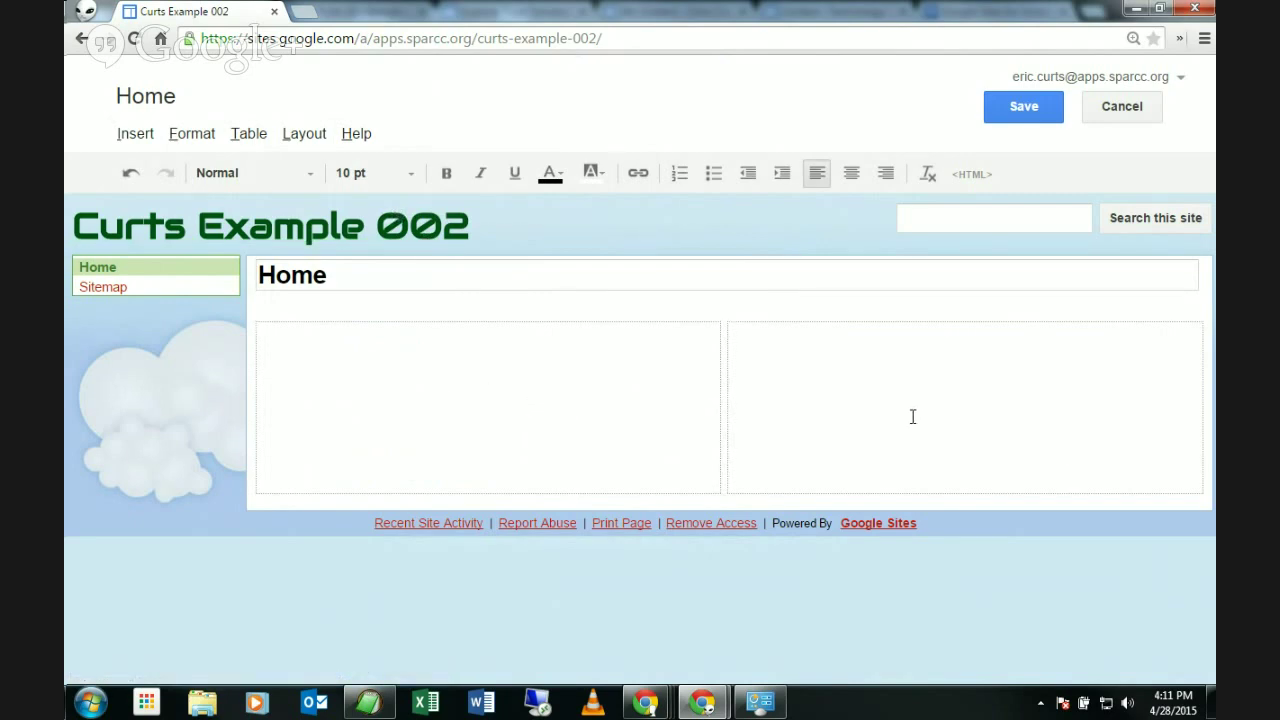
left_click(305, 138)
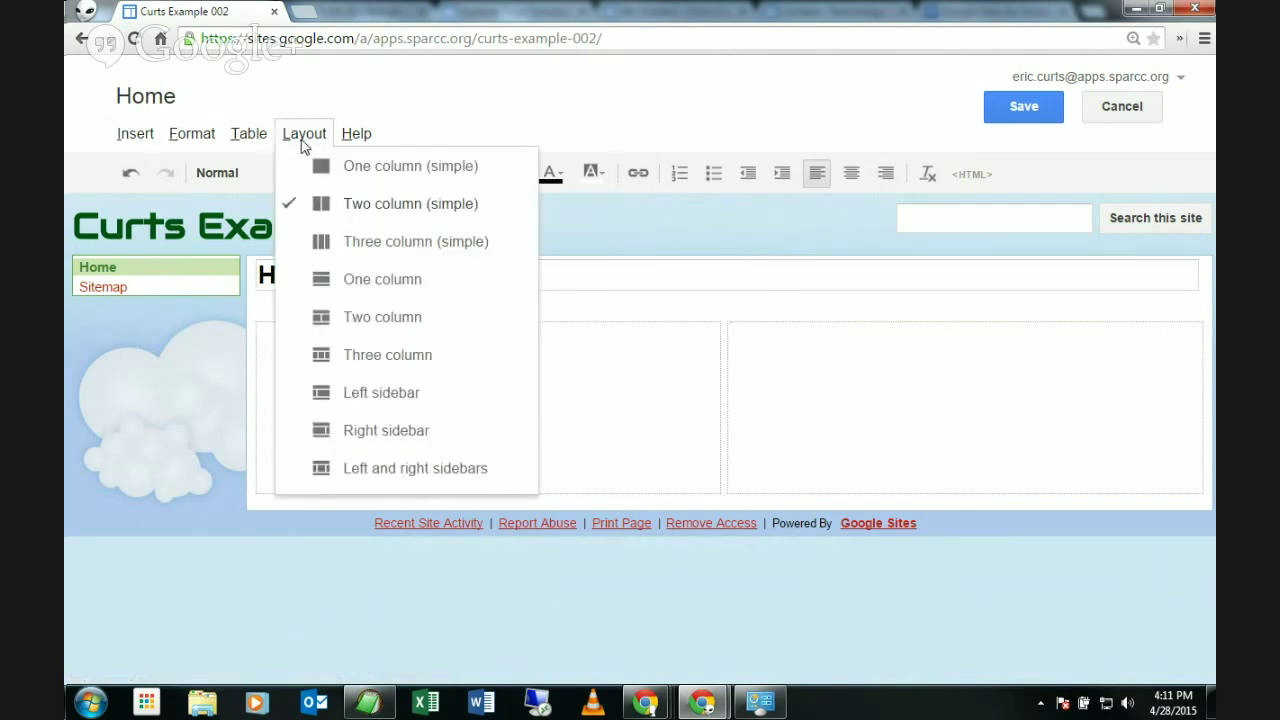
left_click(356, 252)
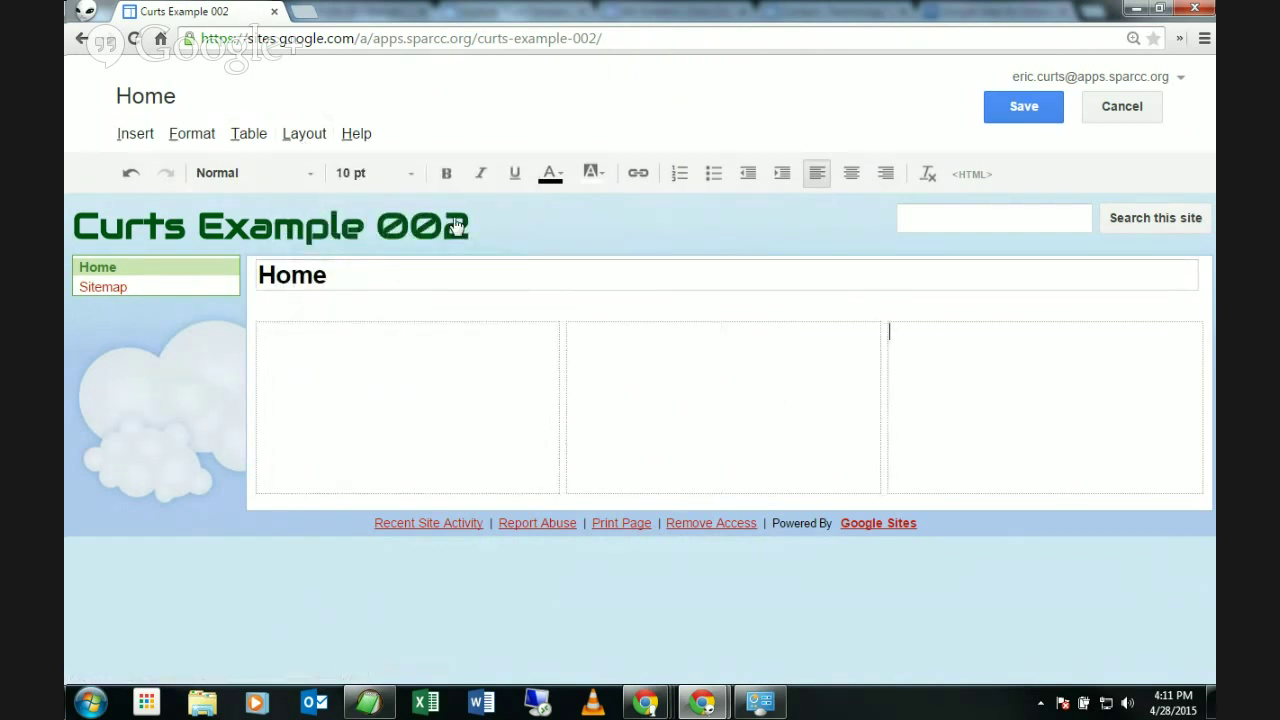
Apply the Three column layout with full-width header and footer areas to the Home page
left_click(310, 135)
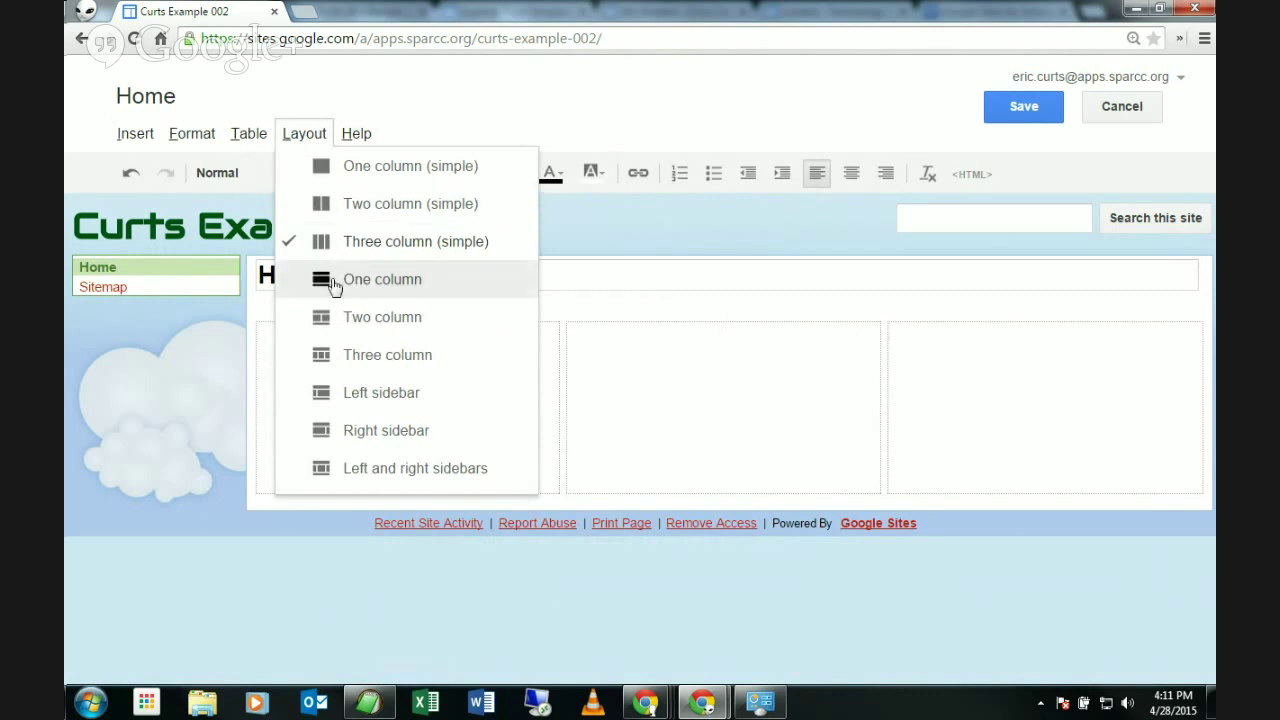
left_click(365, 358)
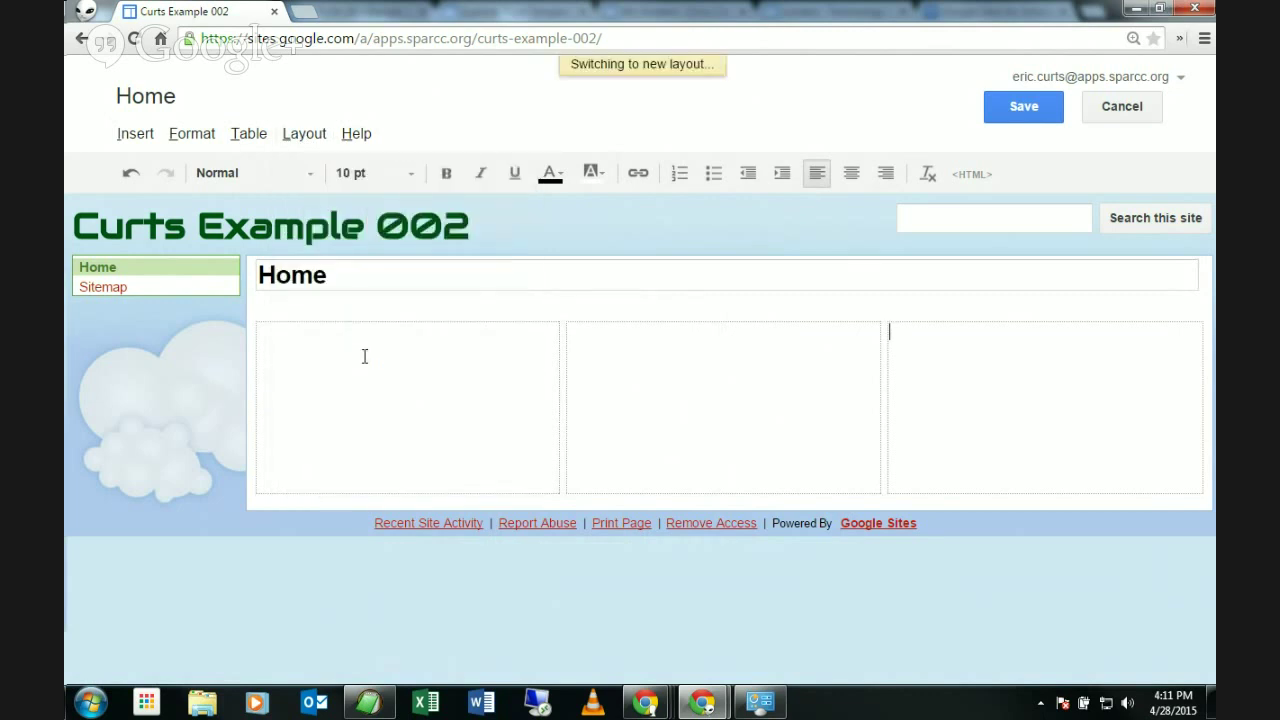
left_click(509, 572)
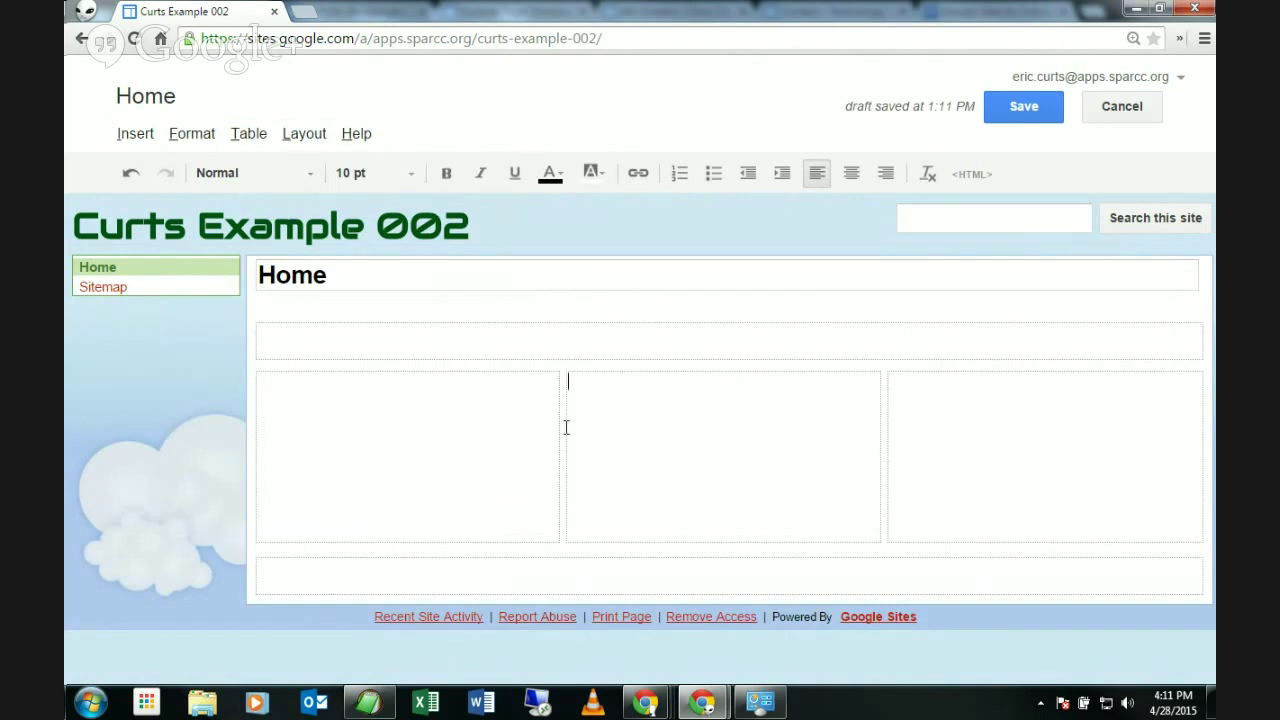
Change the Home page to a single-column layout and place the cursor in its body area
left_click(302, 134)
left_click(324, 172)
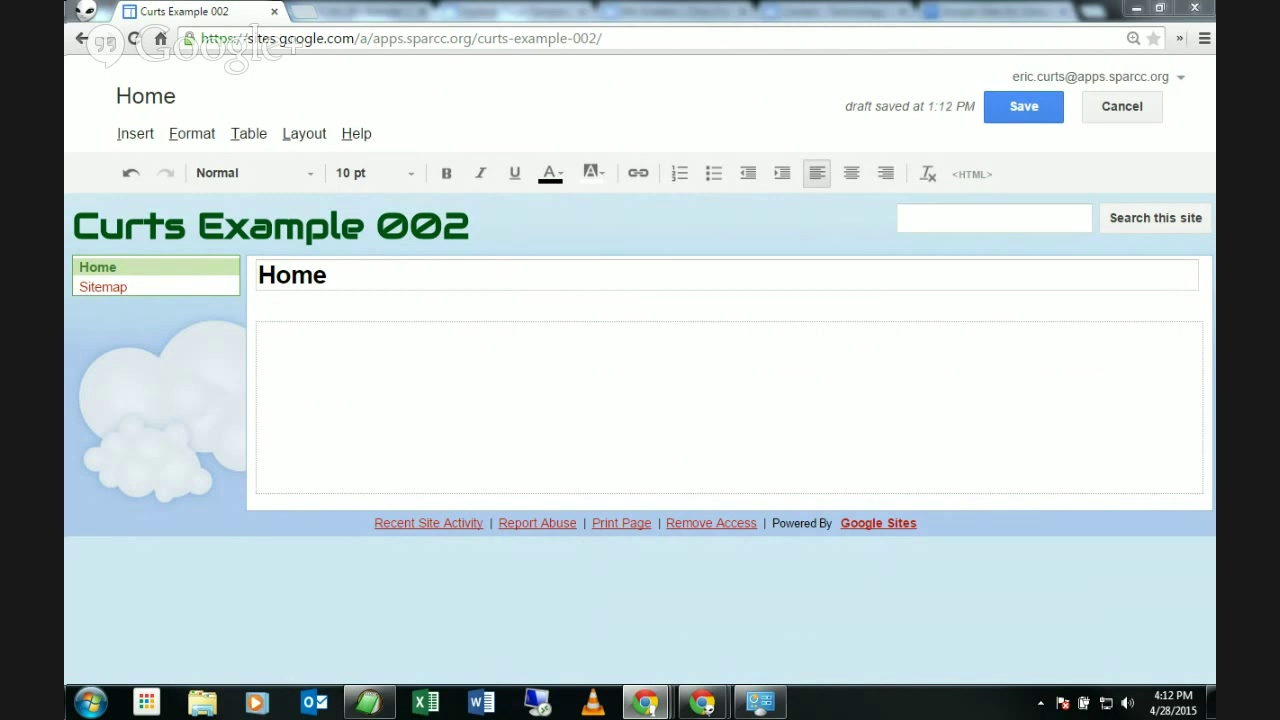
left_click(448, 363)
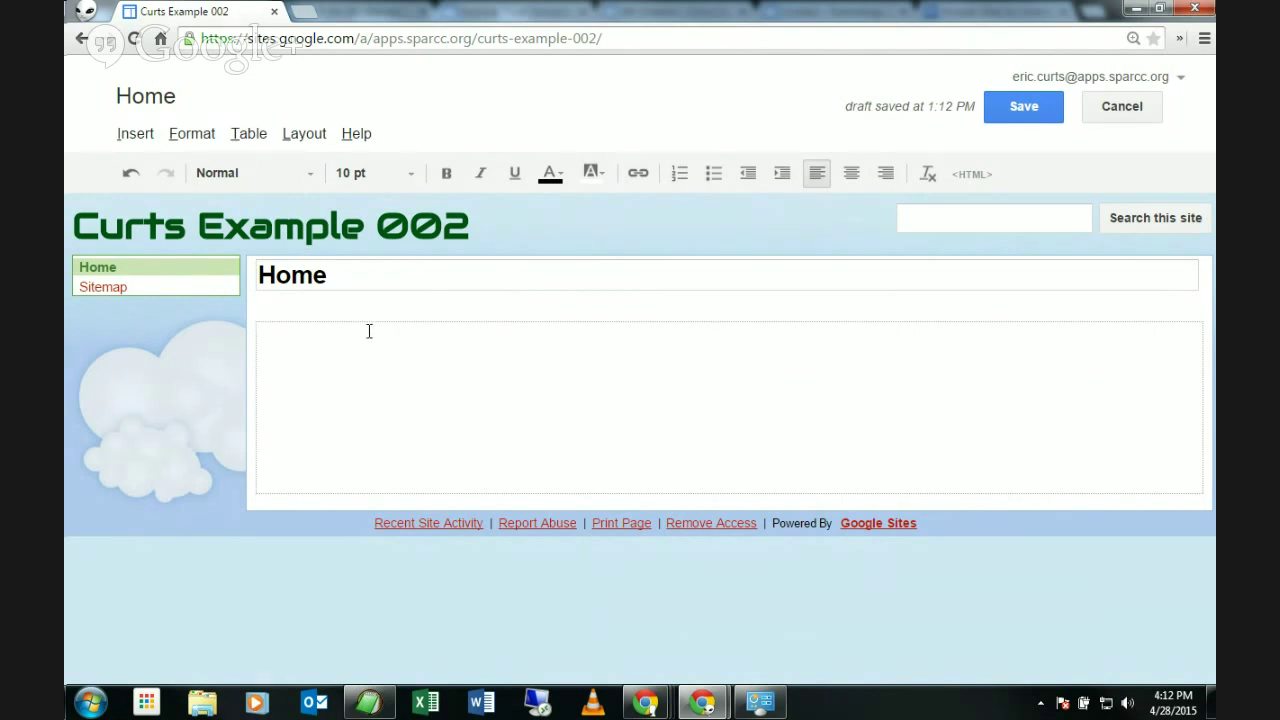
Paste the copied welcome and biography text into the Home page body with its original formatting
right_click(302, 352)
left_click(290, 332)
right_click(290, 332)
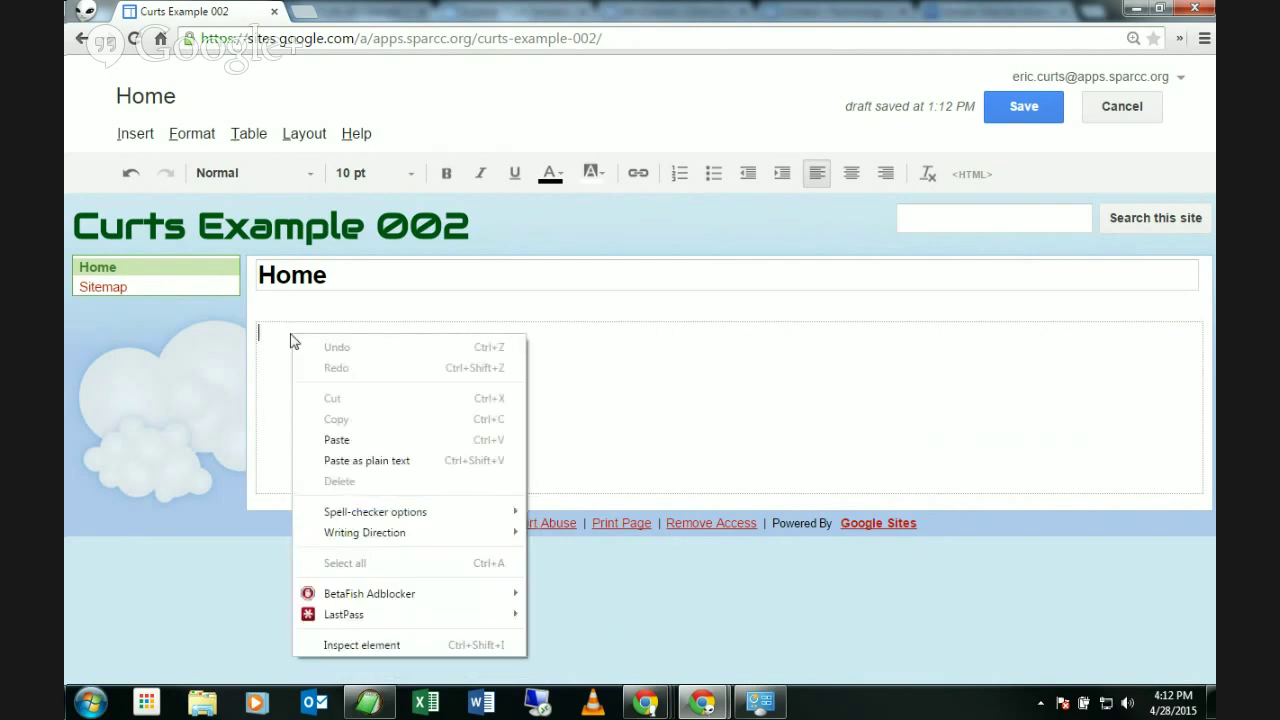
left_click(395, 442)
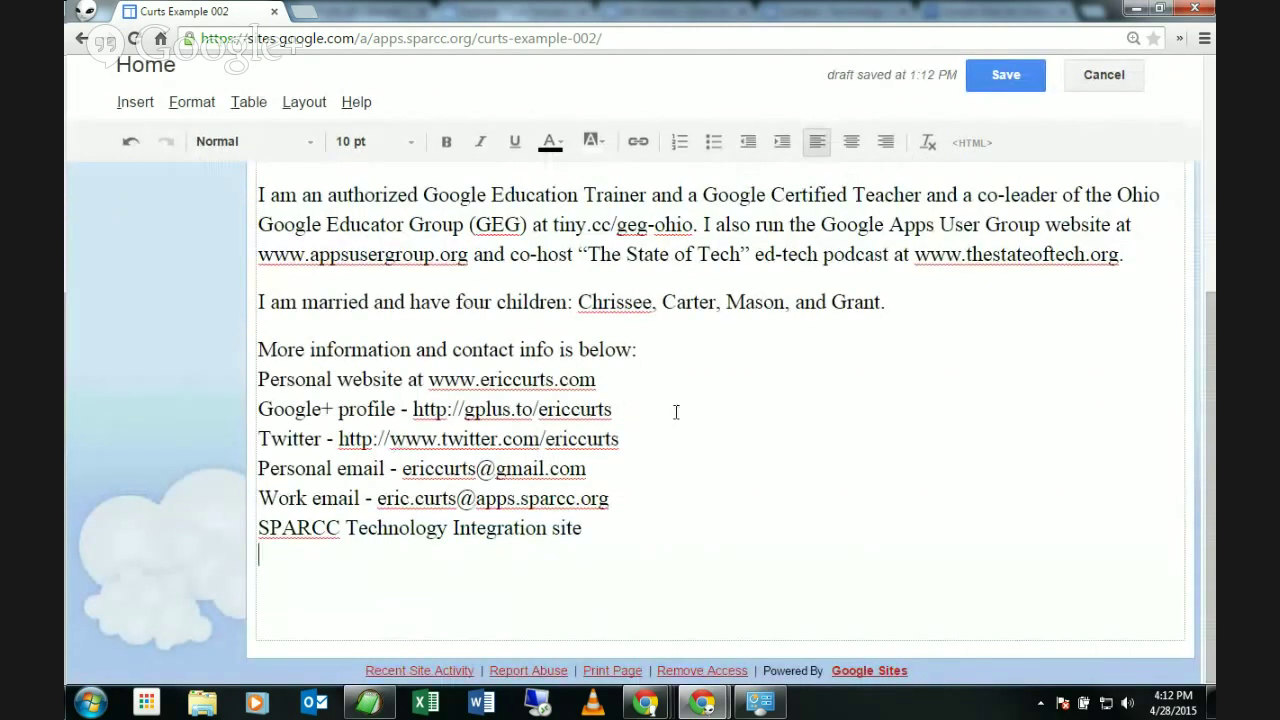
scroll(676, 412, "up", 5)
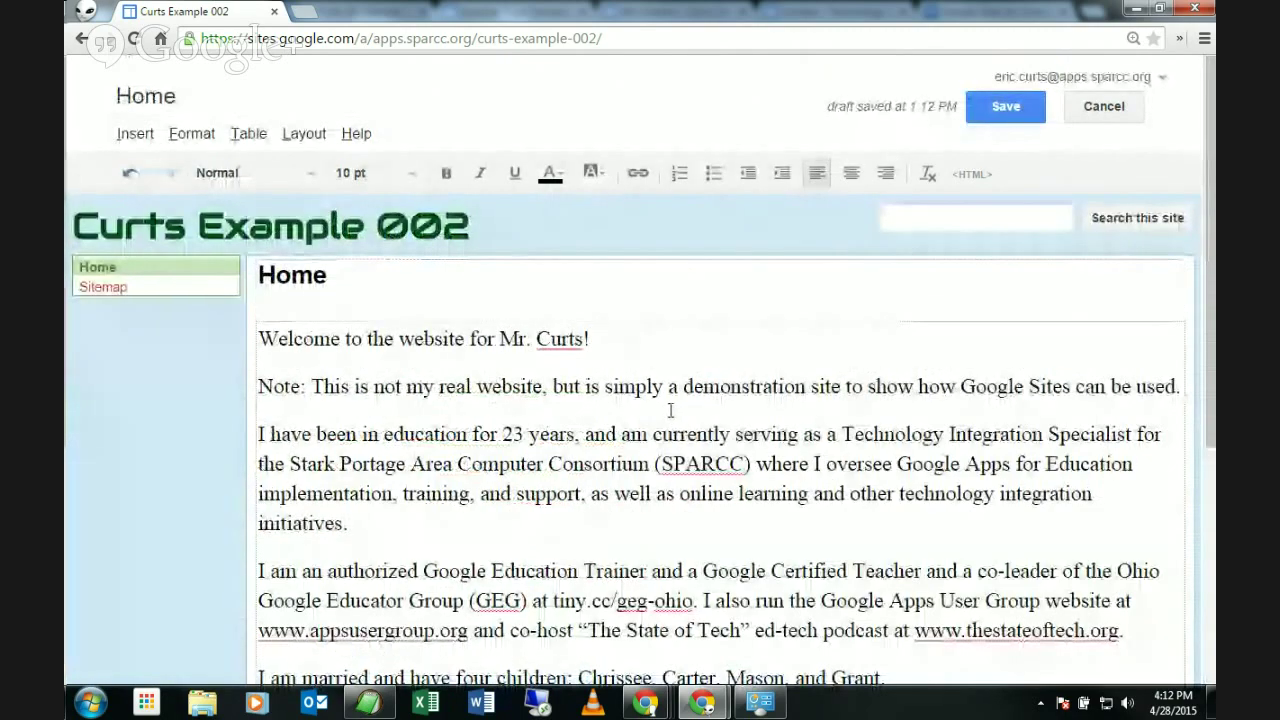
scroll(670, 410, "down", 3)
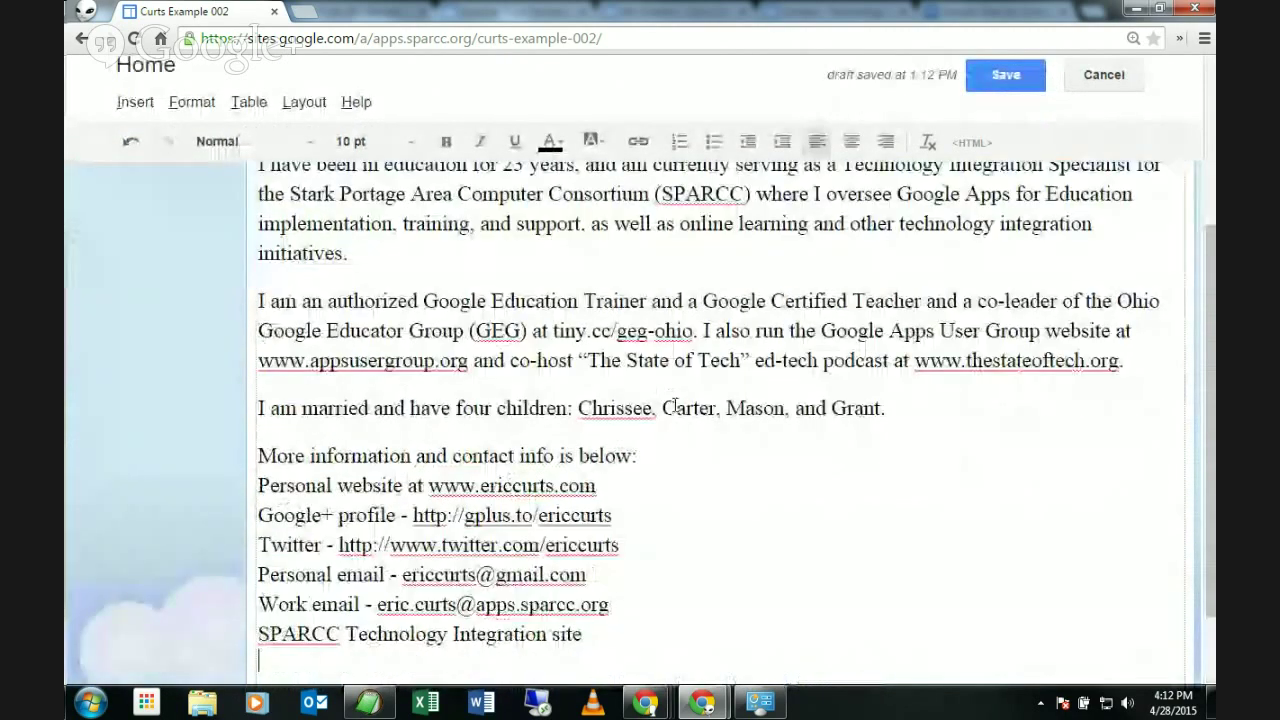
scroll(676, 407, "up", 5)
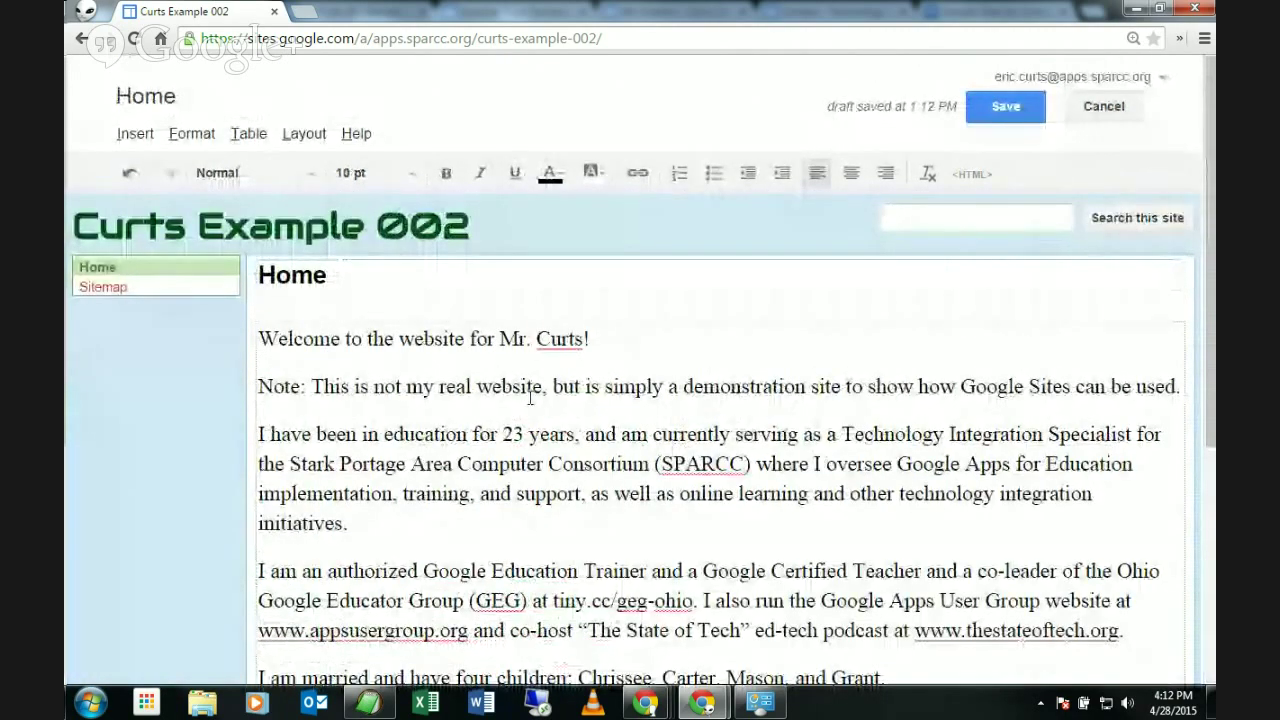
Check the font style and size that the pasted text carried over into the Home page
left_click_drag(311, 388, 368, 390)
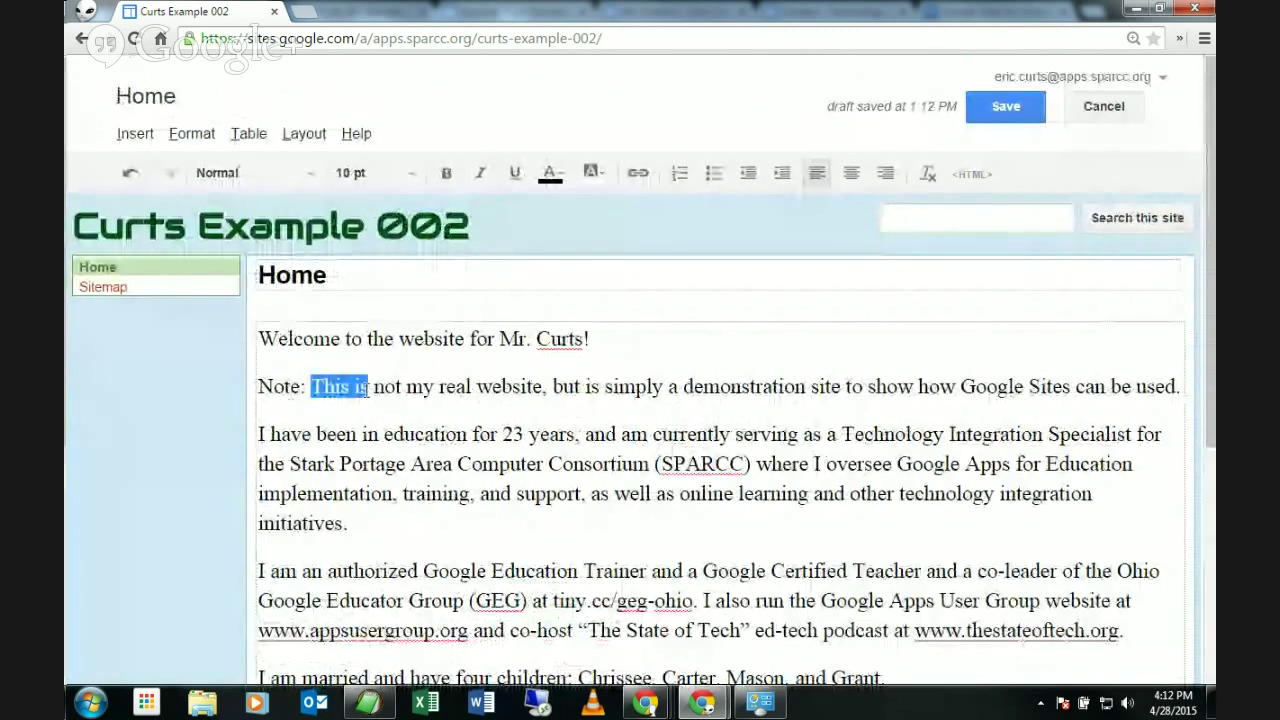
left_click(414, 459)
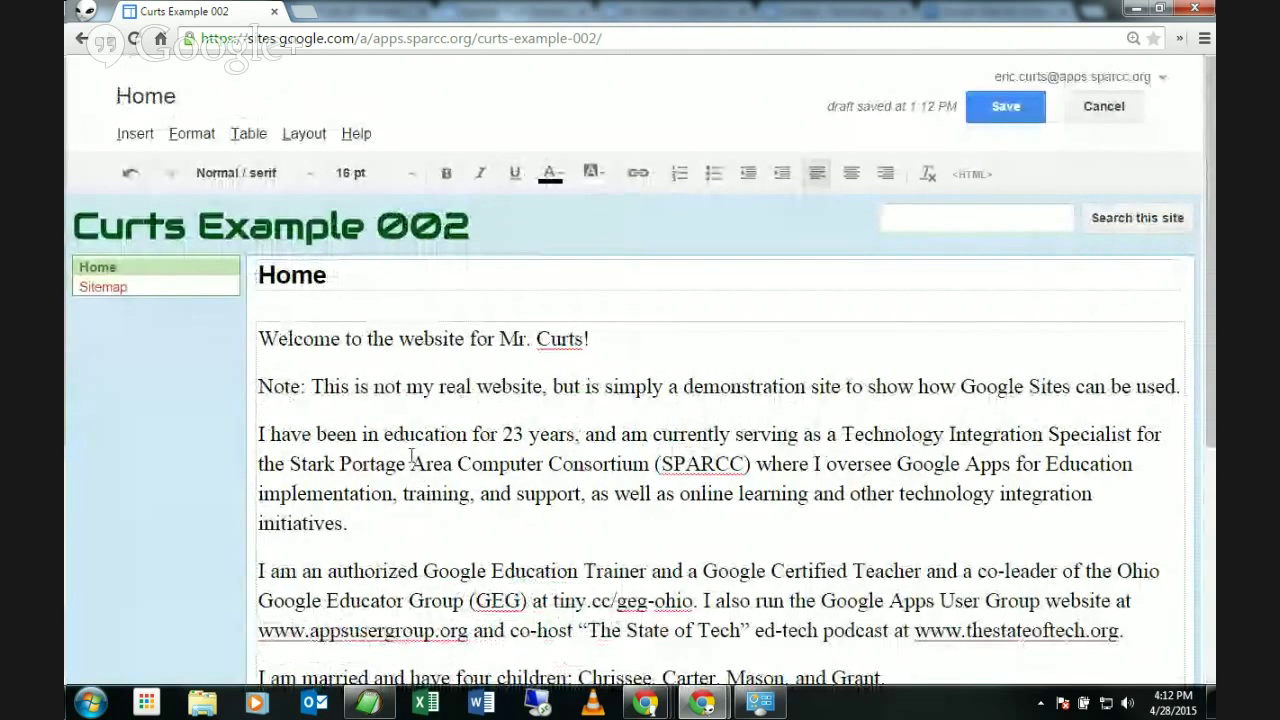
scroll(507, 418, "down", 3)
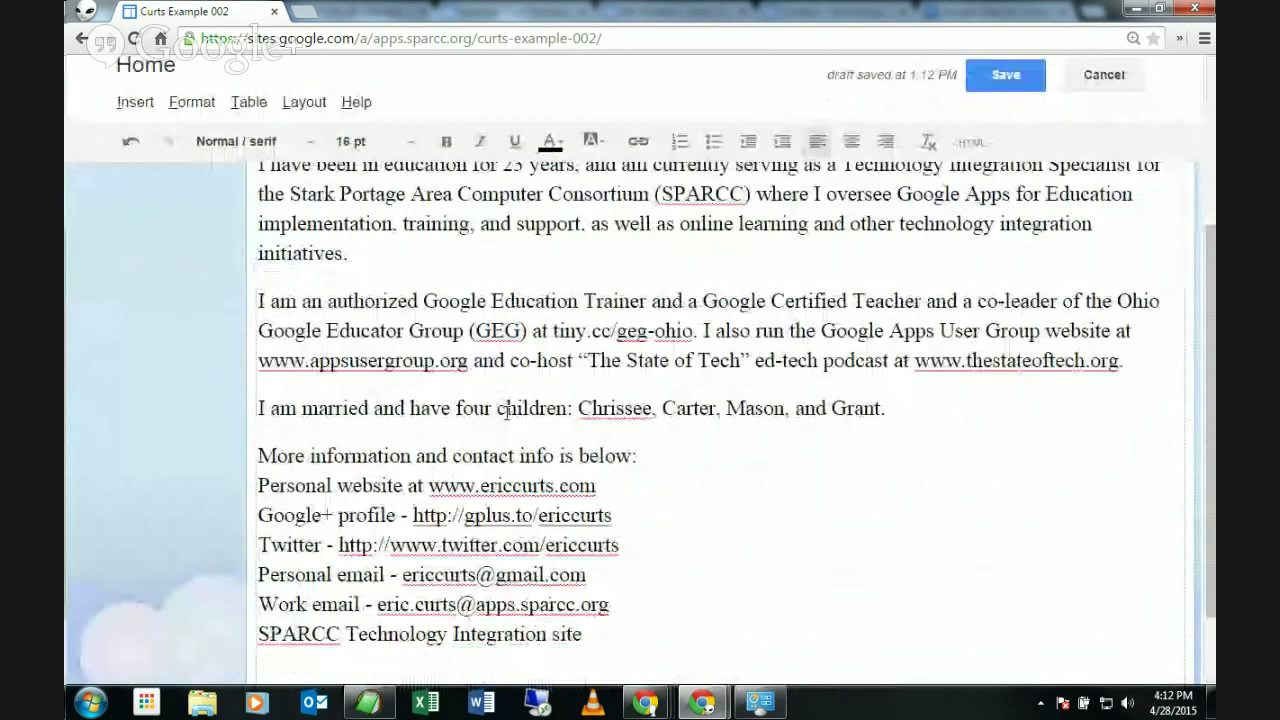
scroll(505, 408, "down", 1)
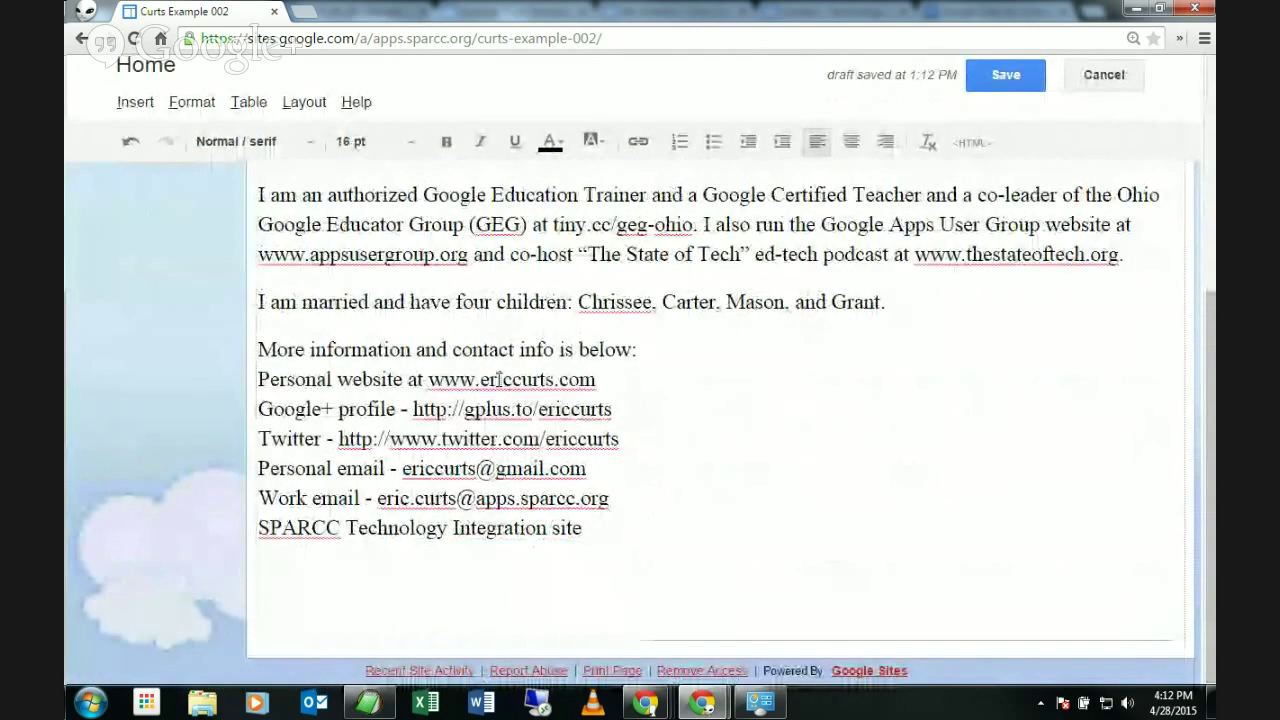
scroll(675, 335, "up", 5)
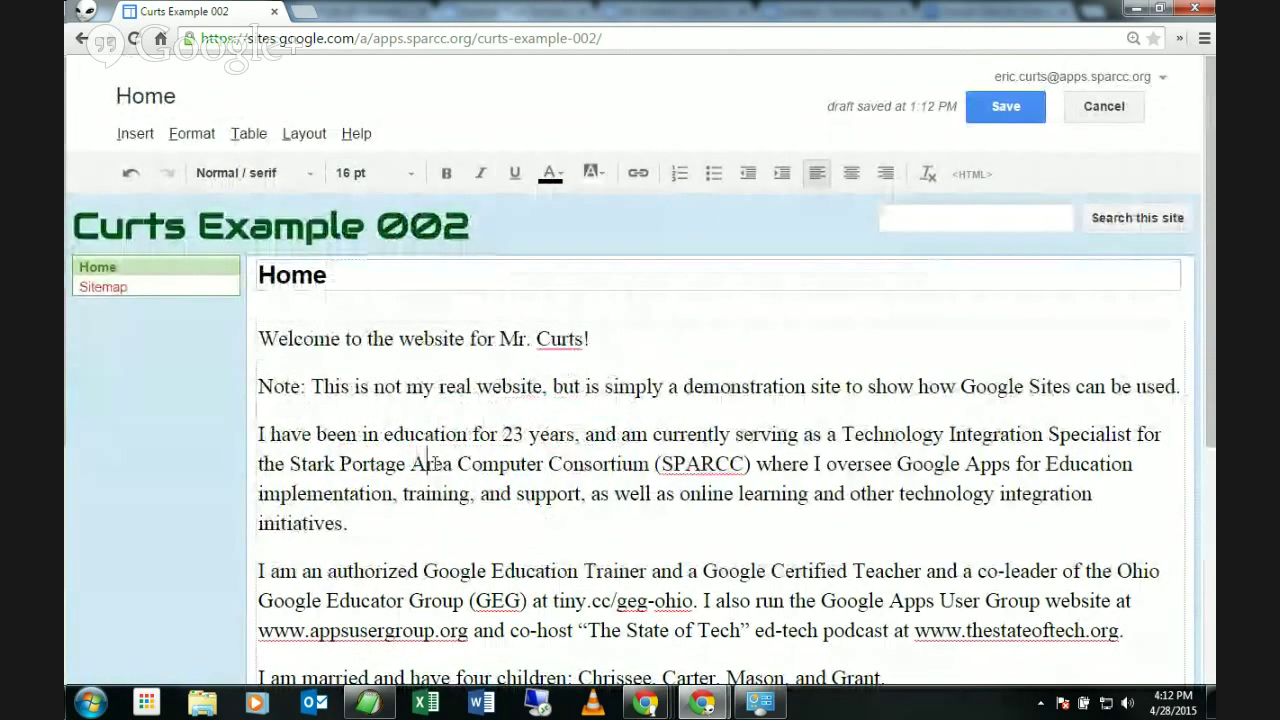
left_click(428, 460)
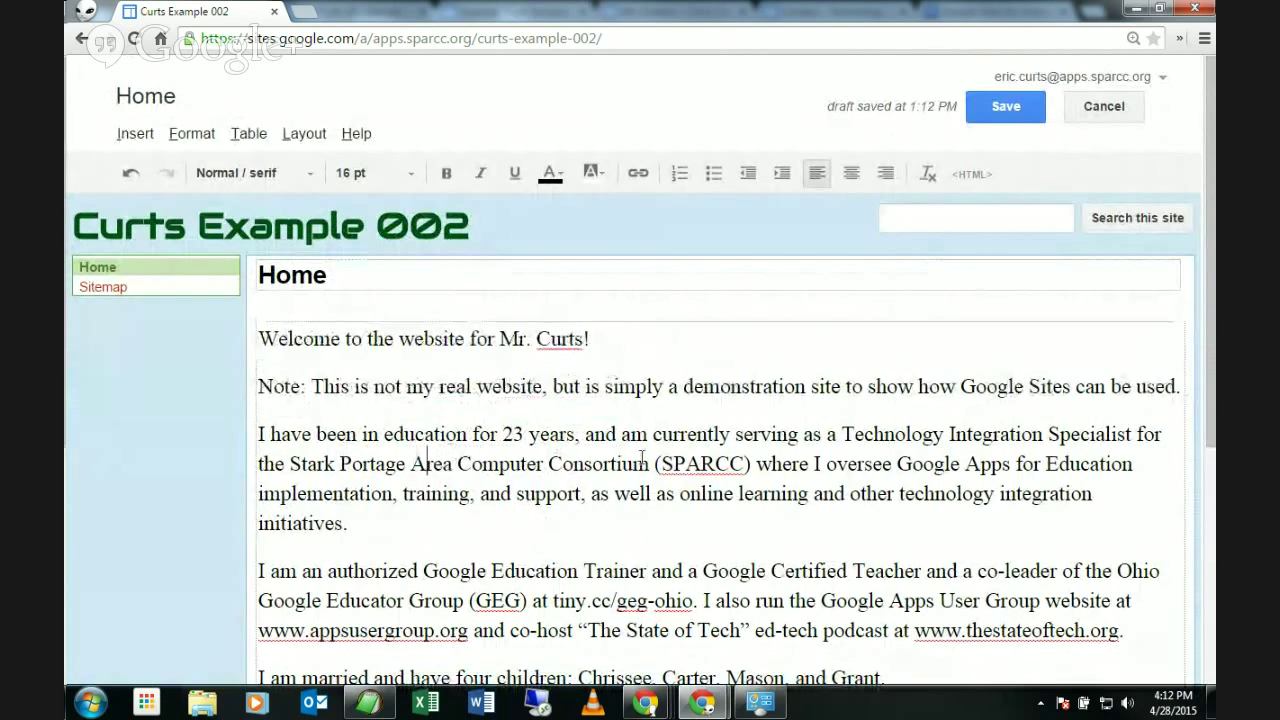
Remove the formatting from all of the pasted text on the Home page
scroll(650, 447, "down", 5)
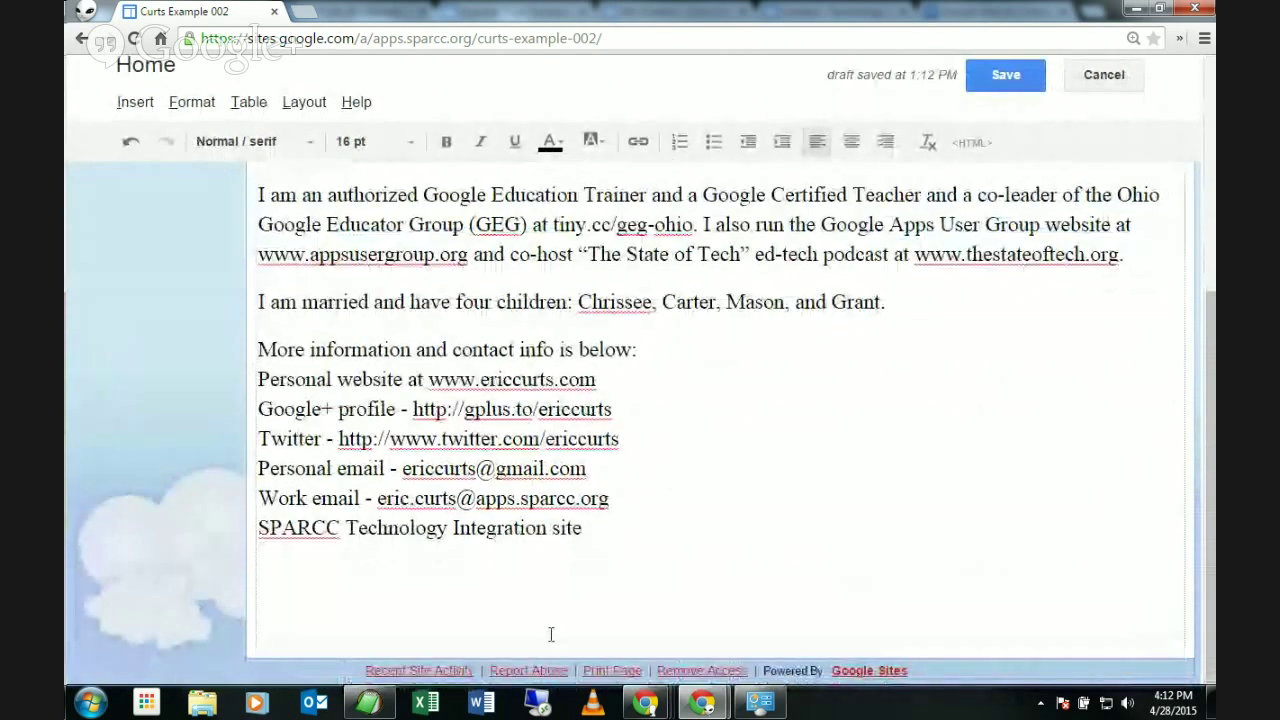
left_click_drag(549, 632, 228, 287)
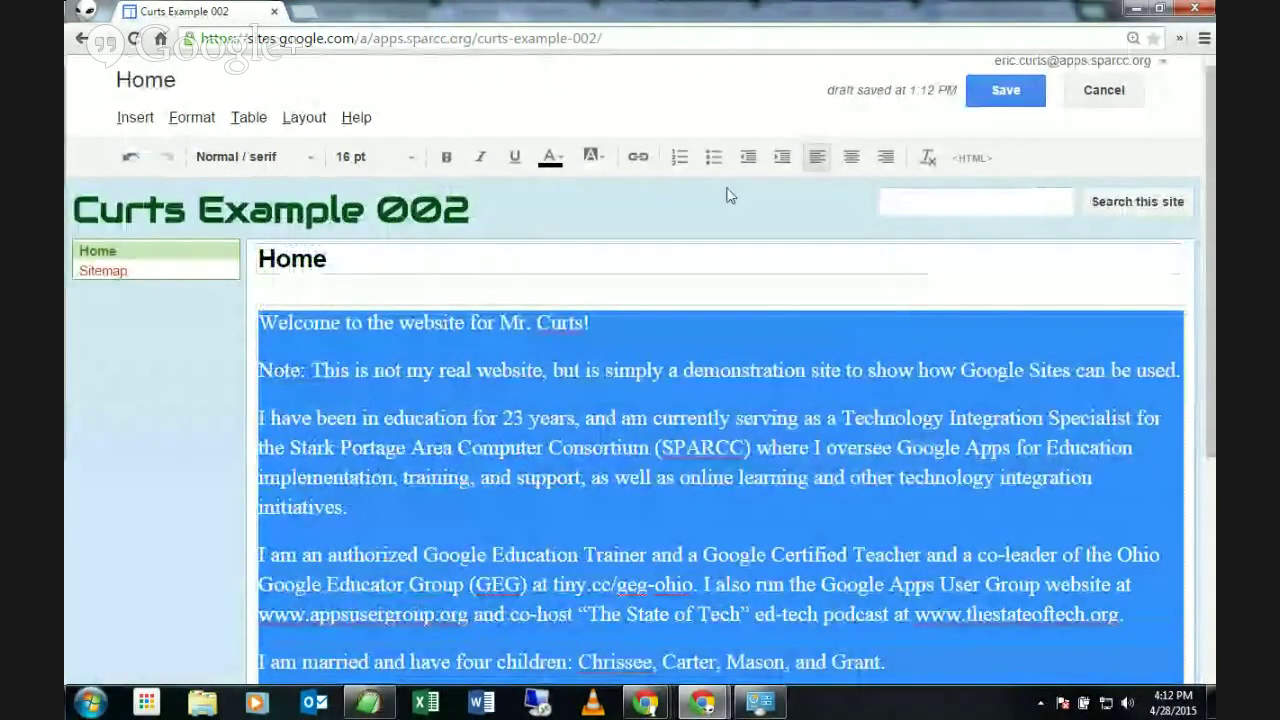
left_click(921, 161)
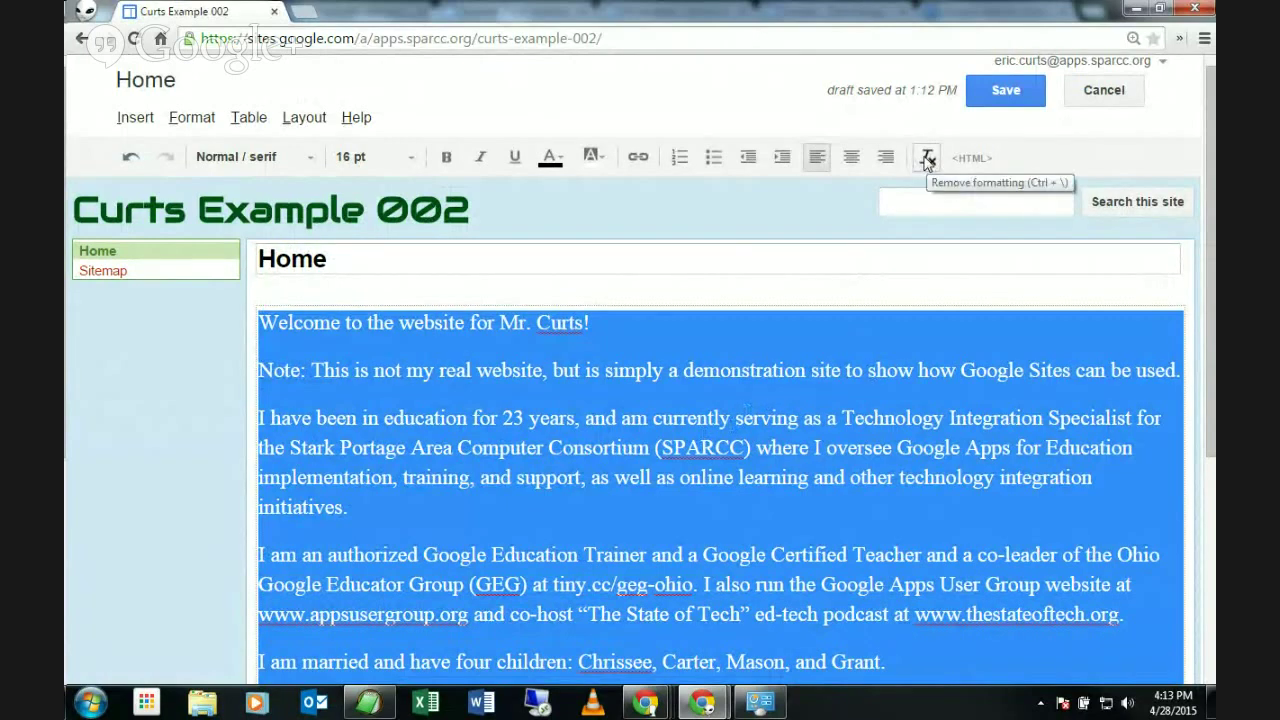
left_click(927, 160)
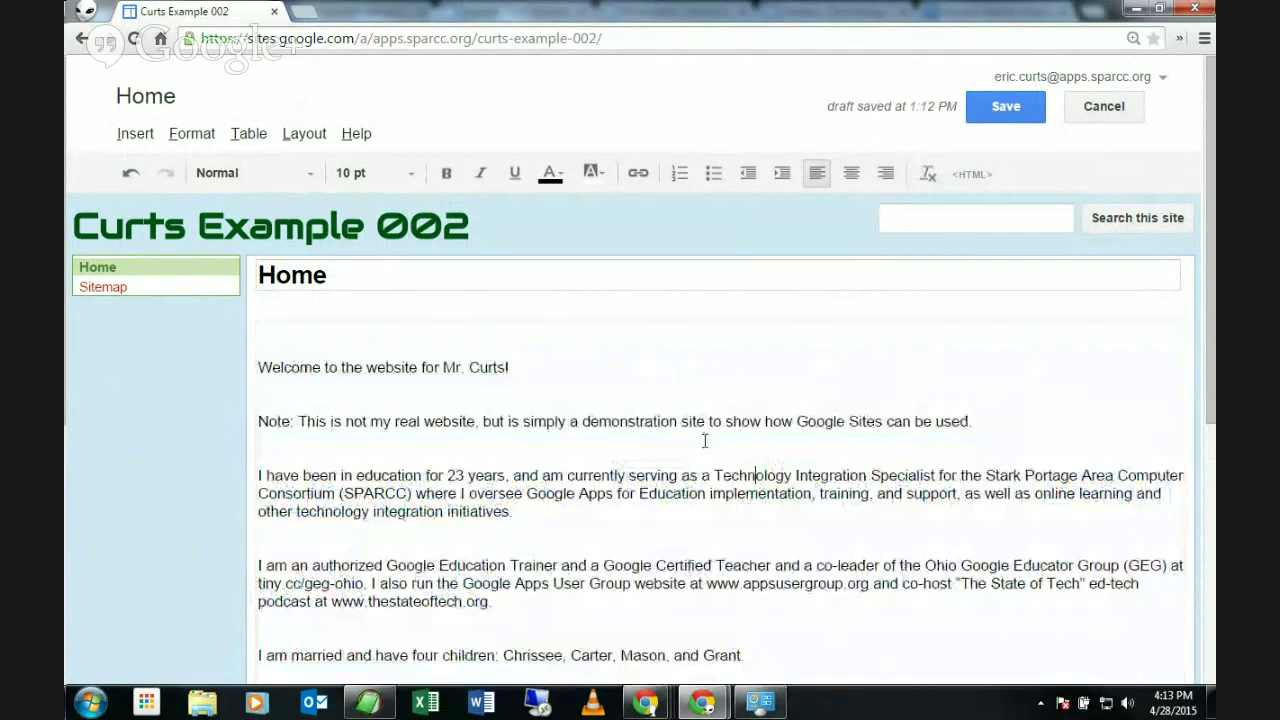
left_click(760, 472)
scroll(684, 406, "down", 4)
scroll(697, 391, "up", 4)
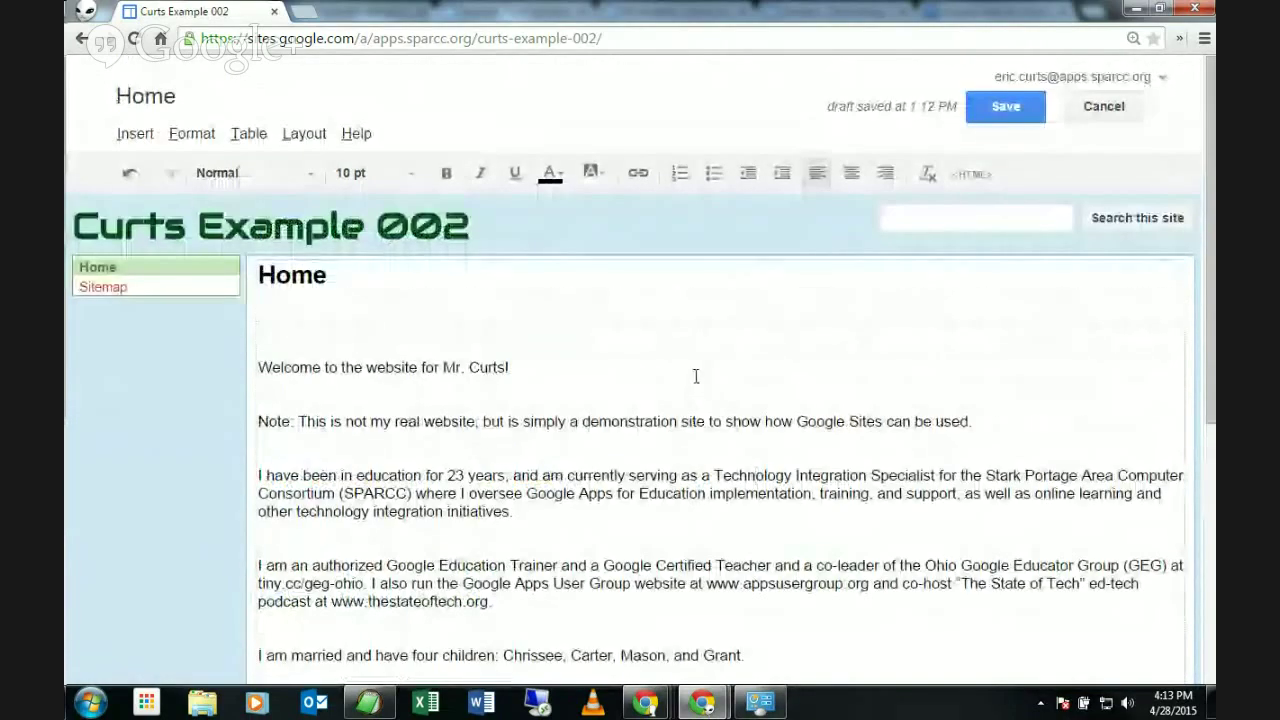
scroll(700, 373, "down", 2)
scroll(708, 372, "down", 3)
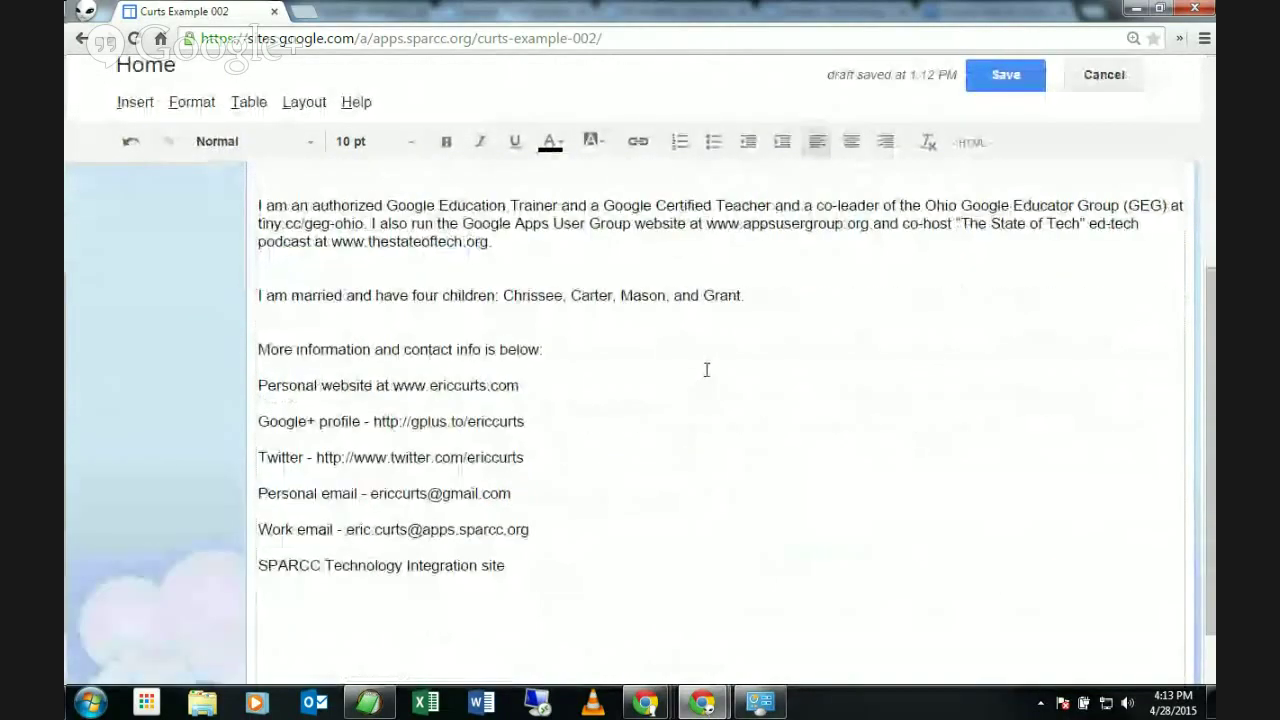
scroll(694, 372, "up", 2)
scroll(697, 375, "up", 3)
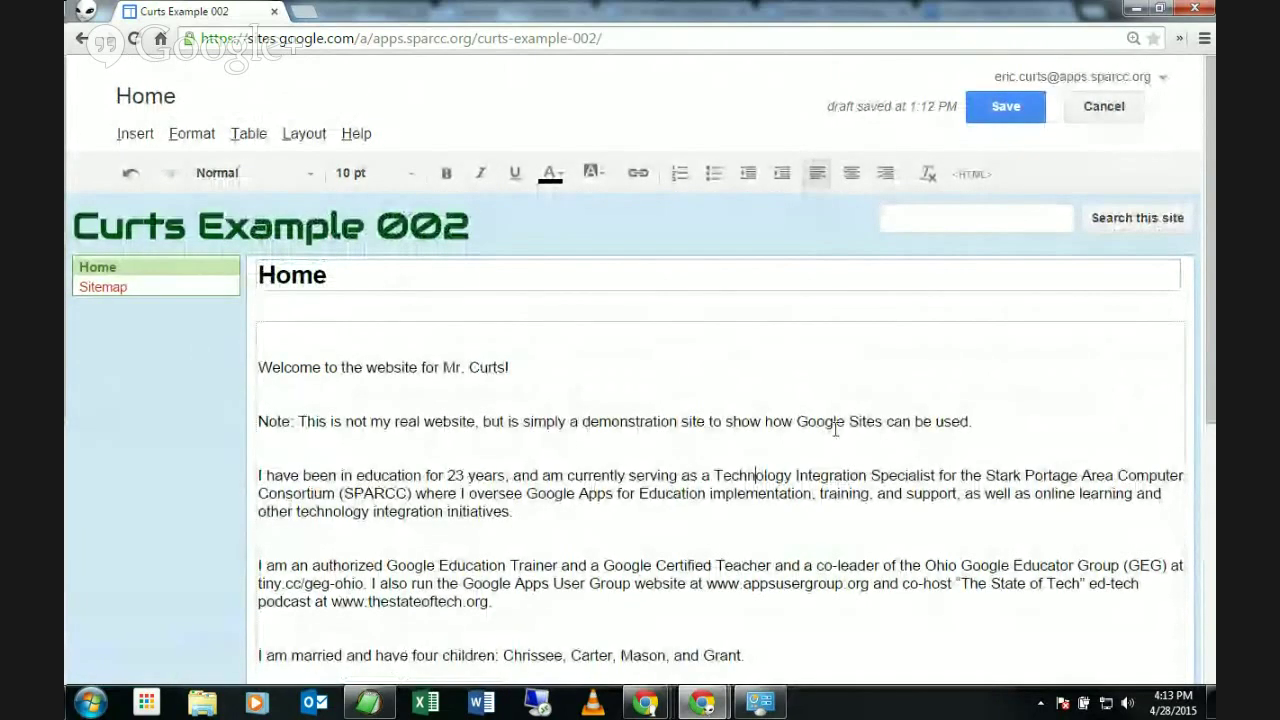
Delete all the pasted text and the leftover blank lines from the Home page body
scroll(876, 405, "down", 3)
scroll(876, 405, "down", 3)
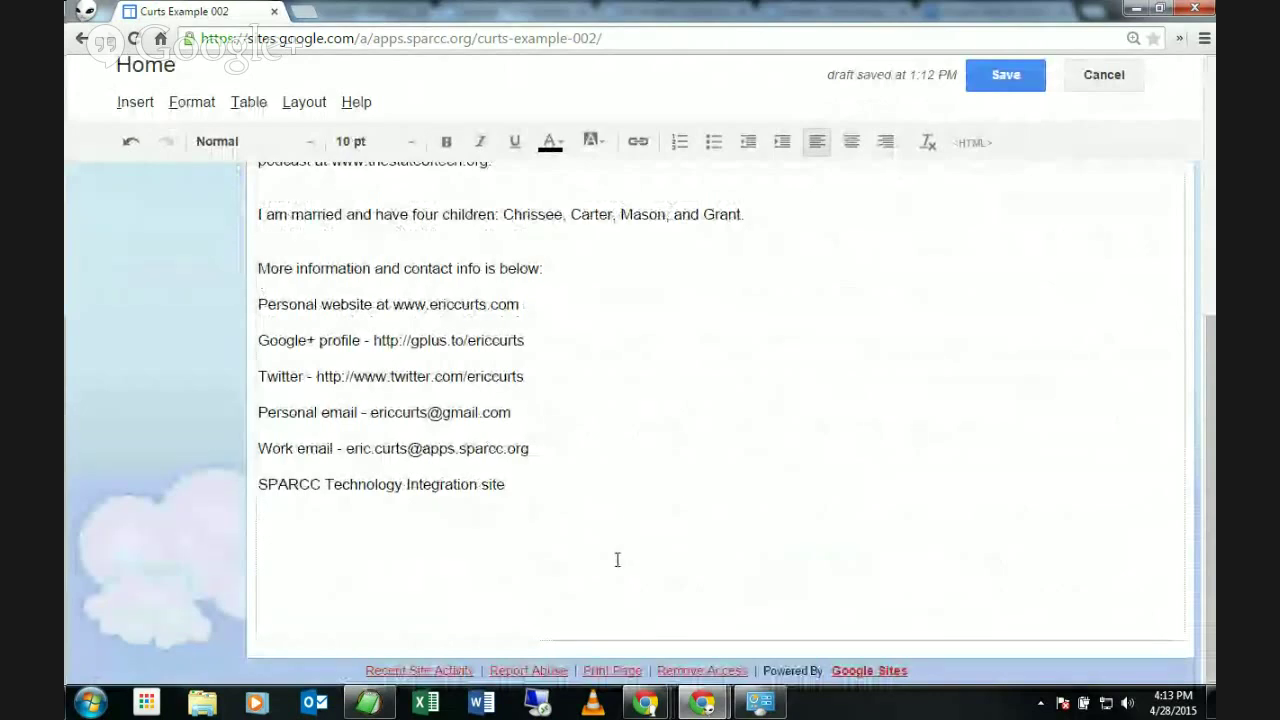
left_click_drag(583, 529, 383, 245)
key("ctrl+c")
key("BackSpace")
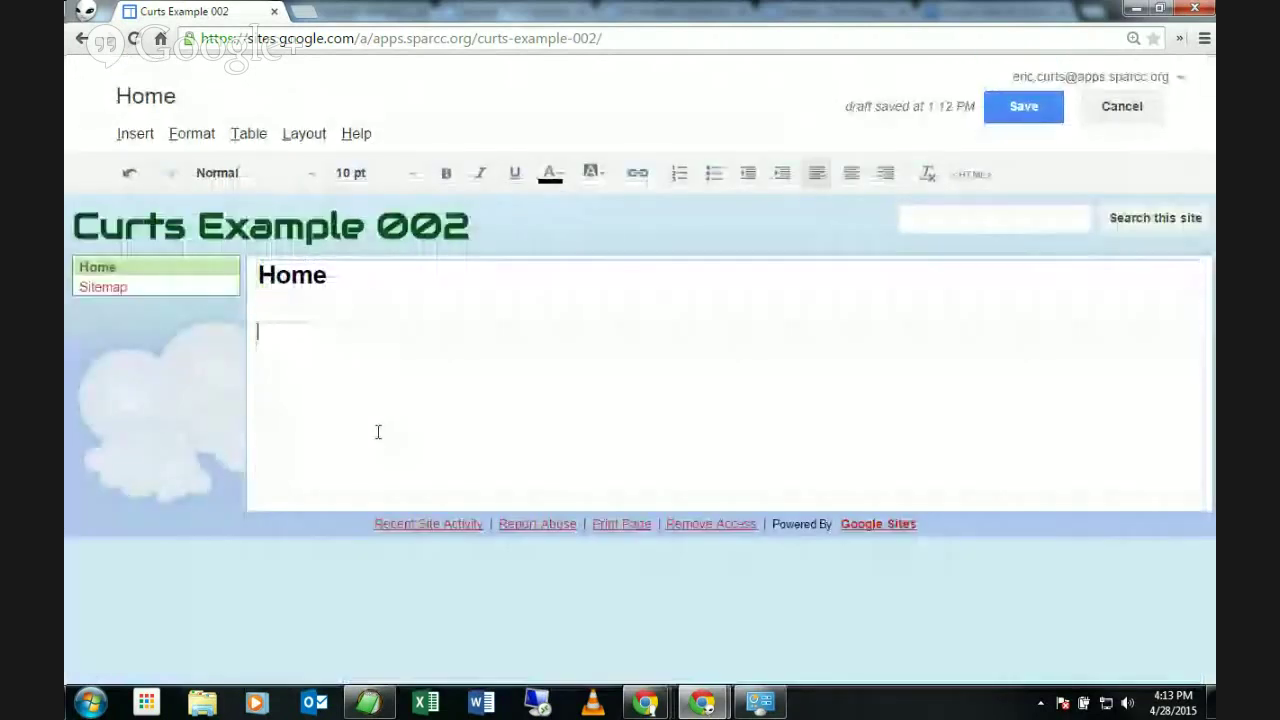
left_click_drag(378, 432, 367, 430)
left_click(367, 445)
key("BackSpace")
key("BackSpace")
key("BackSpace")
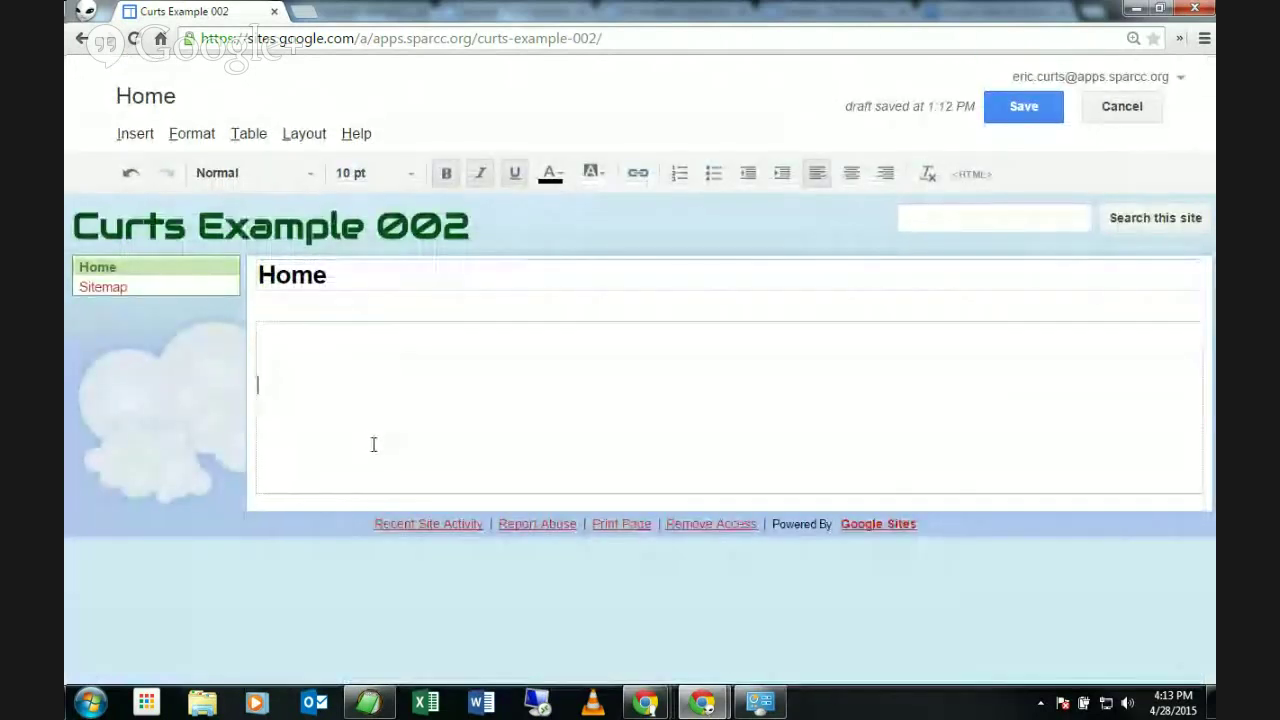
key("BackSpace")
key("BackSpace")
key("BackSpace")
left_click(294, 338)
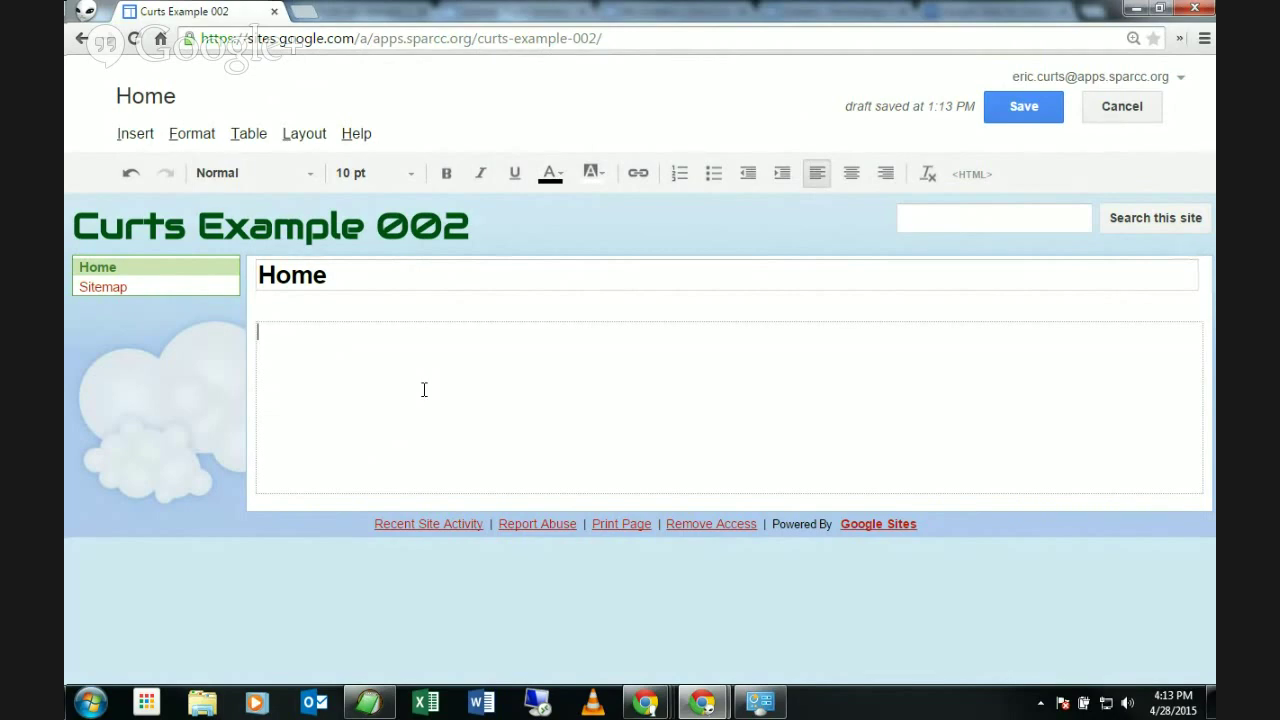
Paste the welcome and biography text into the empty Home page body as plain text
key("ctrl+v")
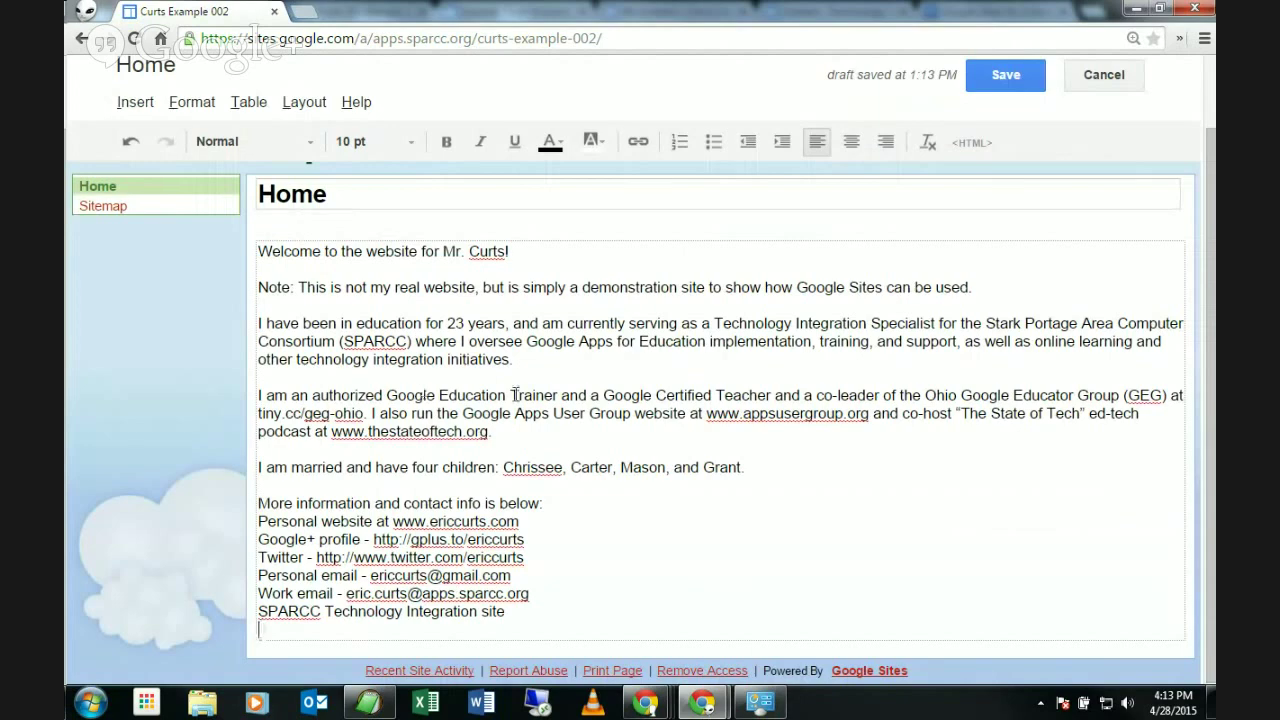
left_click_drag(382, 285, 392, 281)
scroll(381, 279, "up", 2)
scroll(381, 279, "down", 2)
Format the welcome line at the start of the page text as 18 pt, centered and blue
left_click_drag(523, 251, 256, 265)
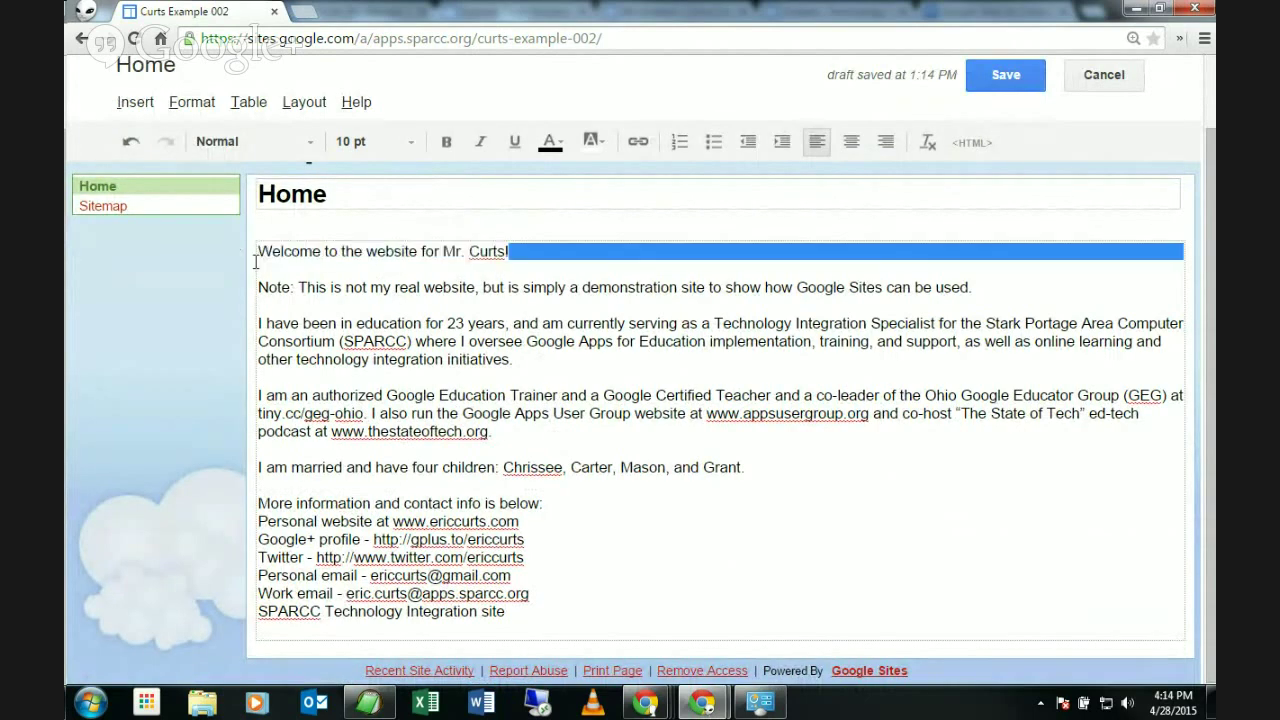
left_click_drag(502, 246, 245, 251)
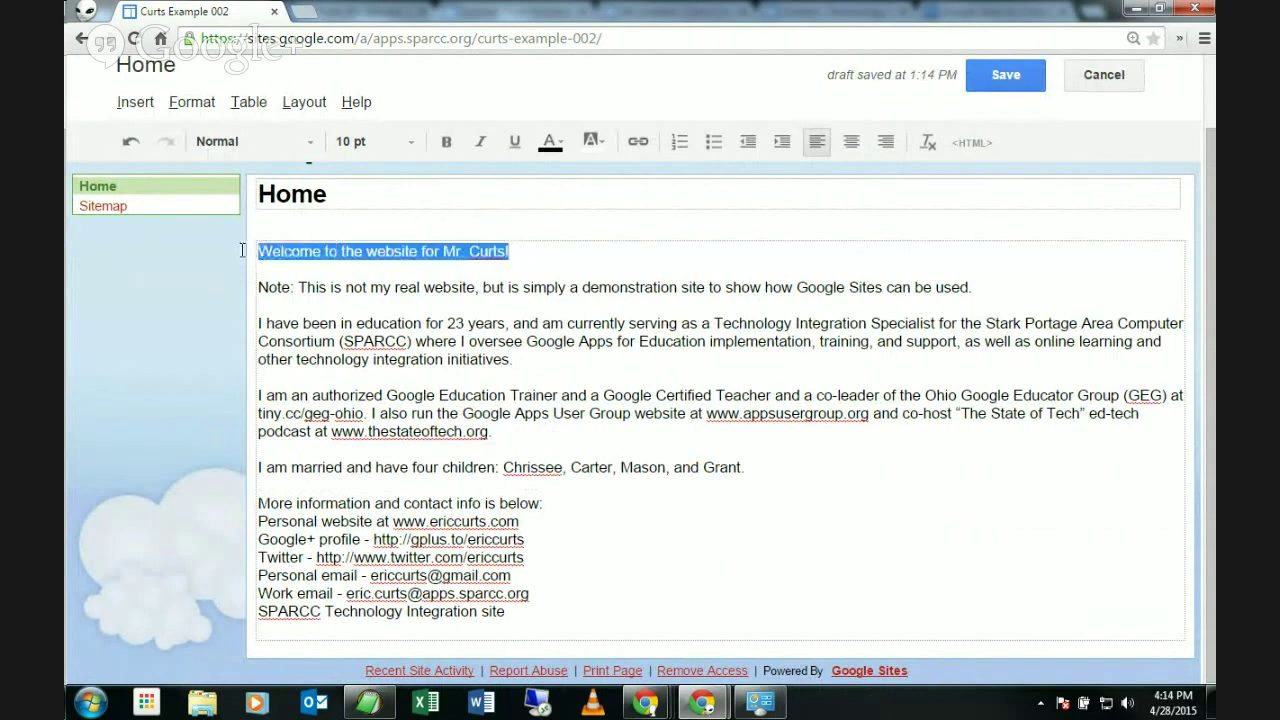
left_click(385, 142)
left_click(386, 292)
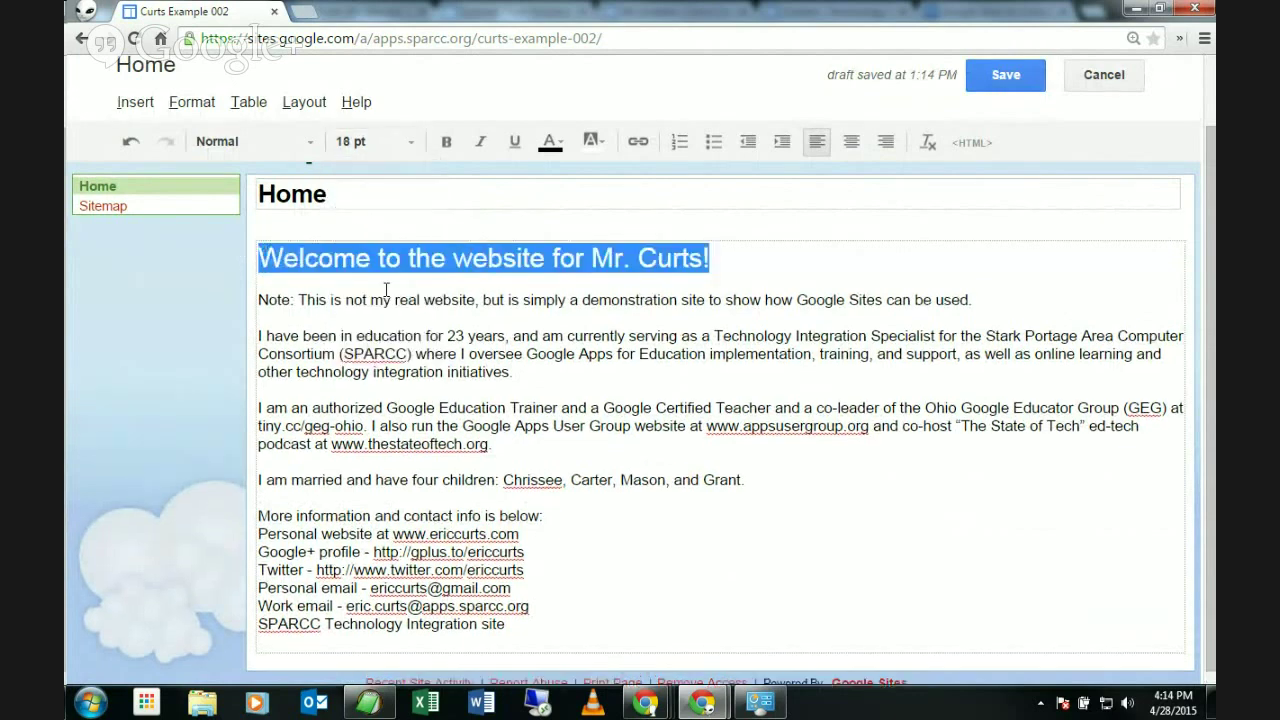
left_click(849, 142)
left_click(552, 142)
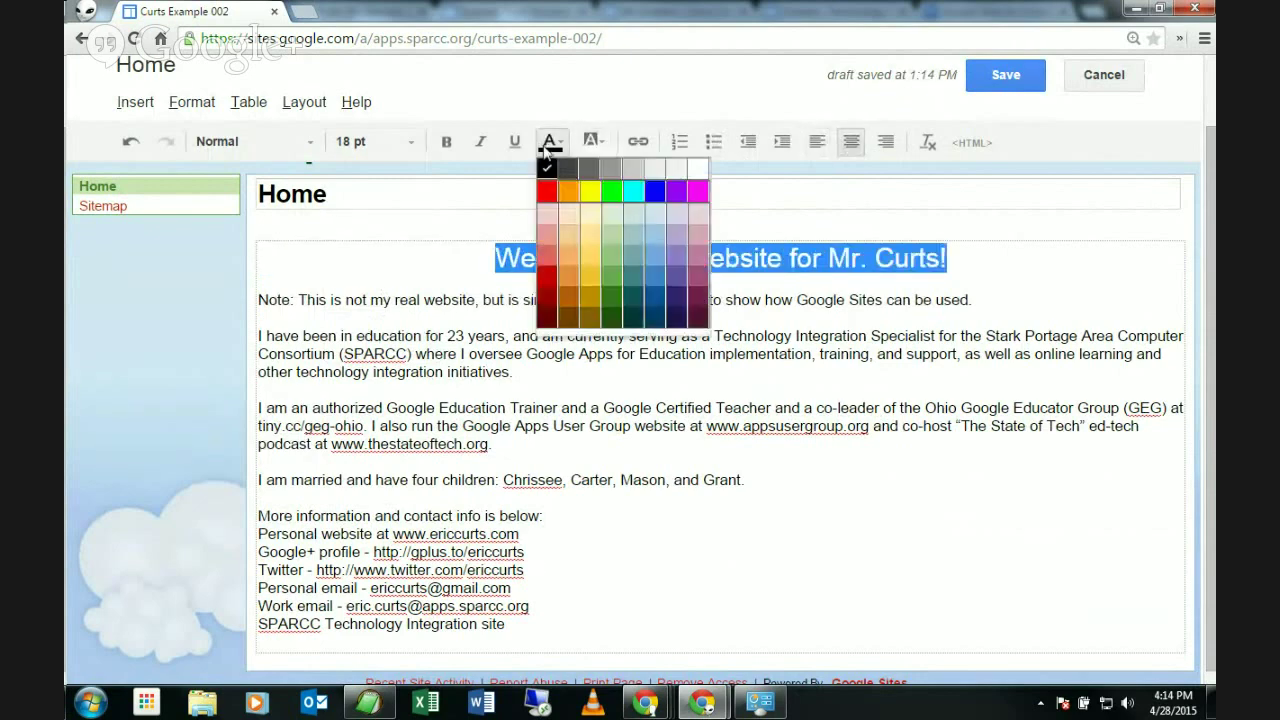
left_click(652, 195)
left_click(589, 285)
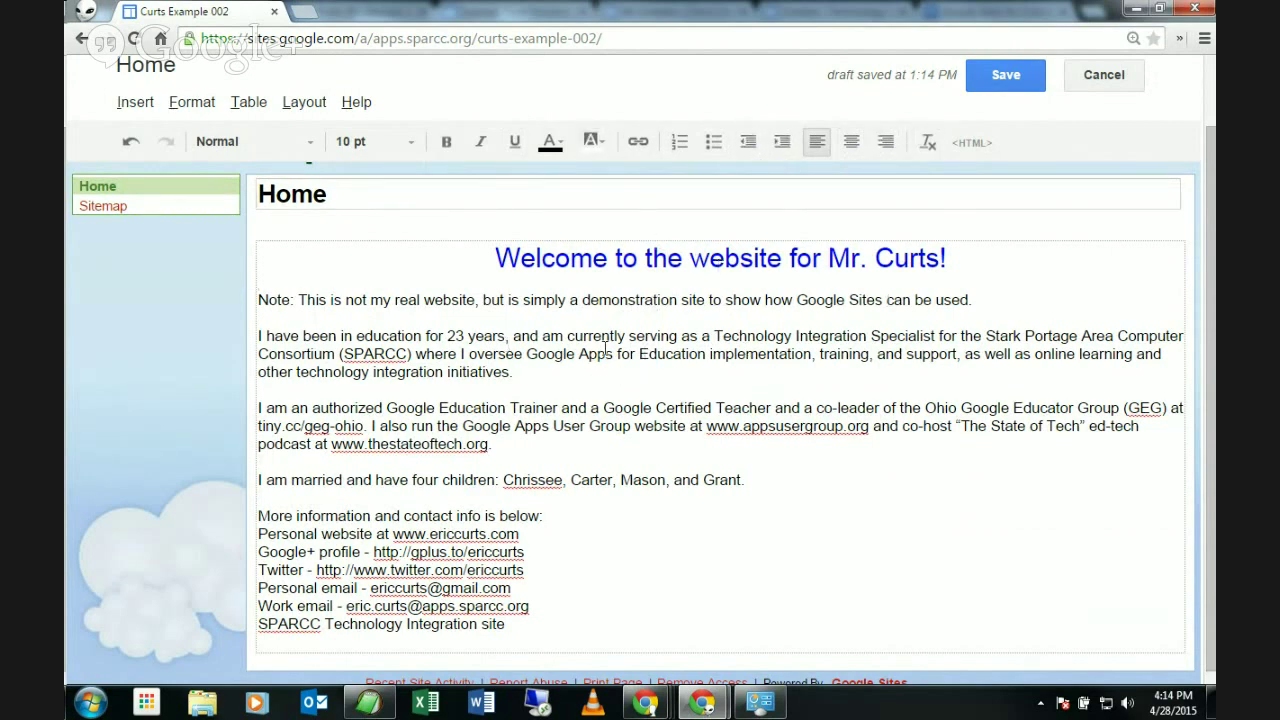
Put each of the four children's names on its own line, removing the commas, the "and" and the final period
scroll(590, 372, "down", 1)
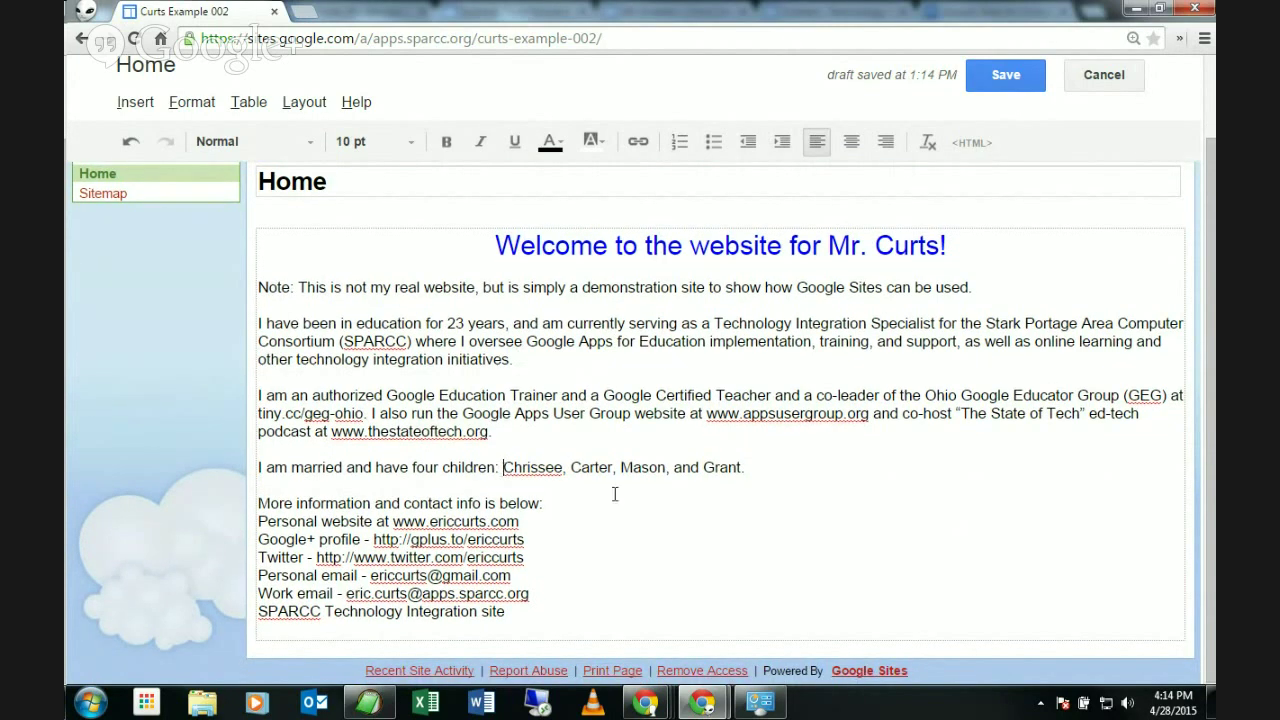
key("Return")
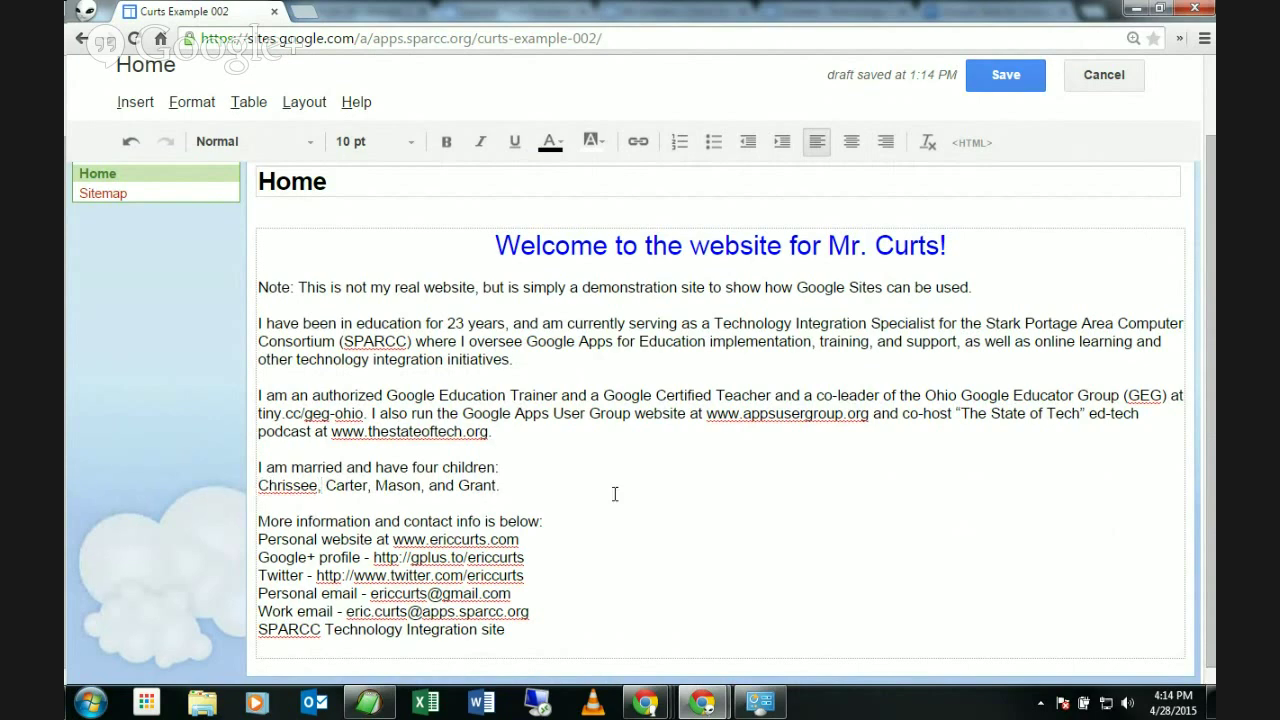
key("Delete")
key("Delete")
key("Return")
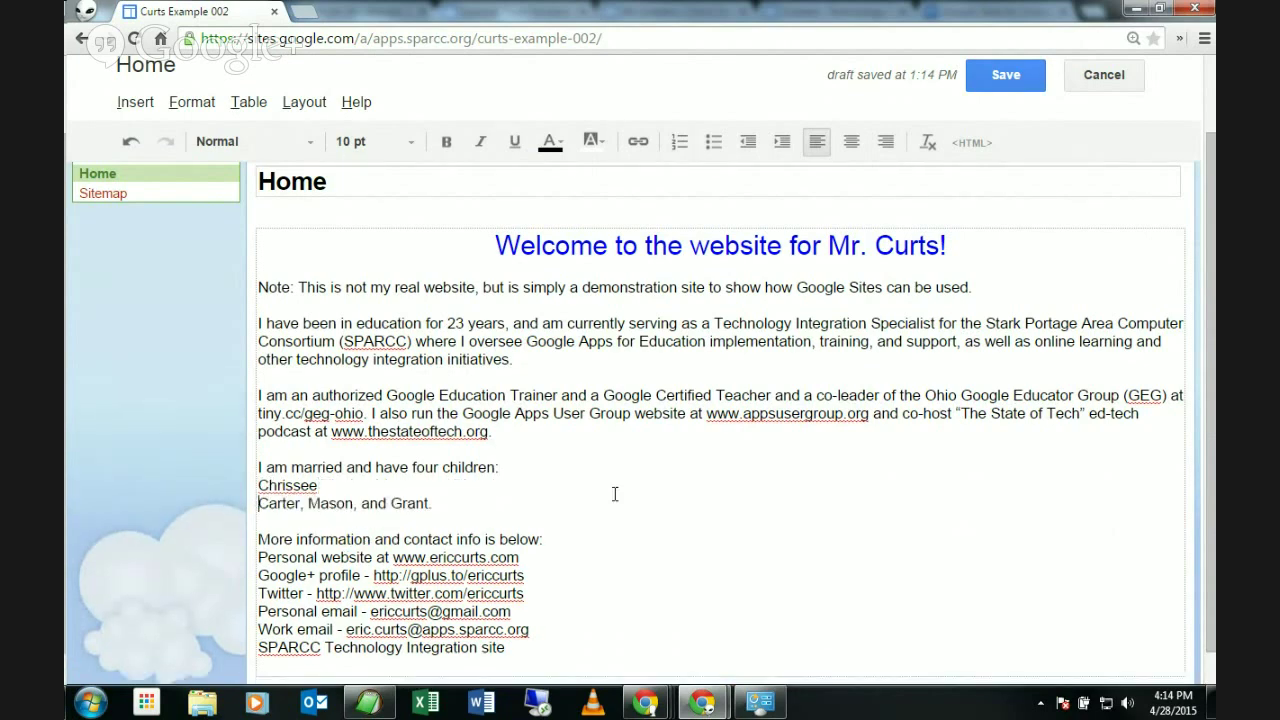
key("Delete")
key("Delete")
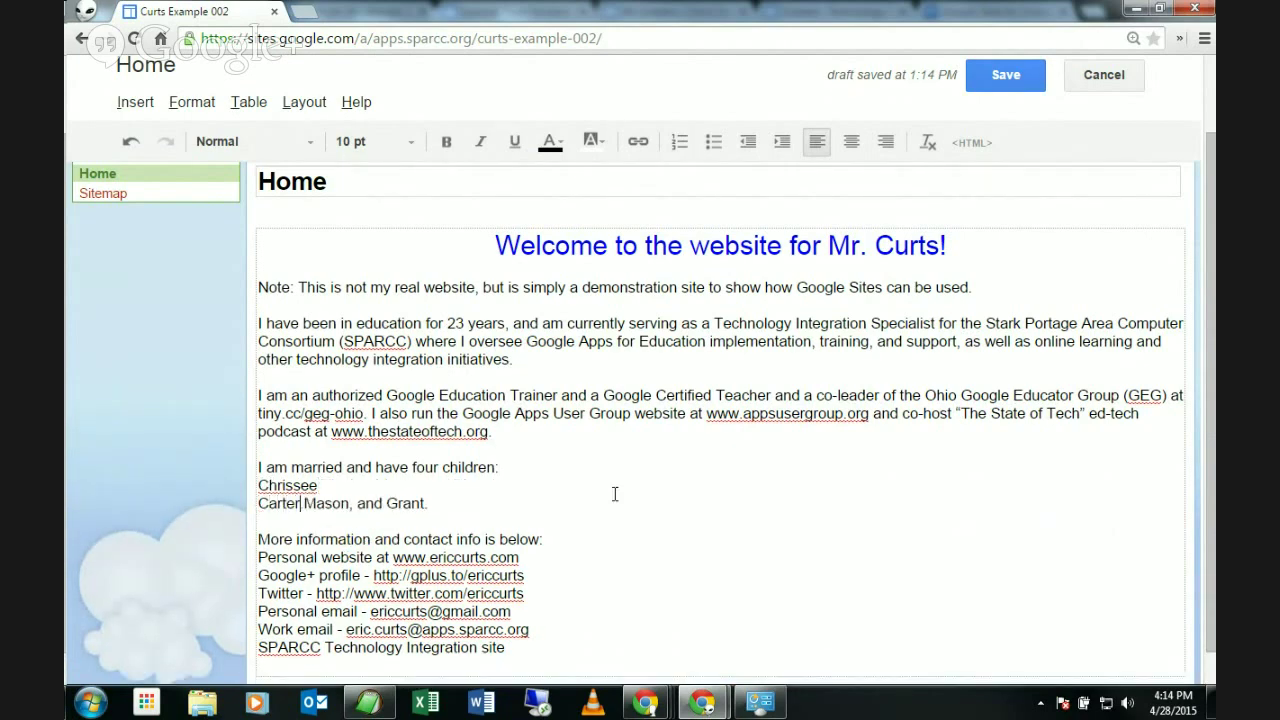
key("Return")
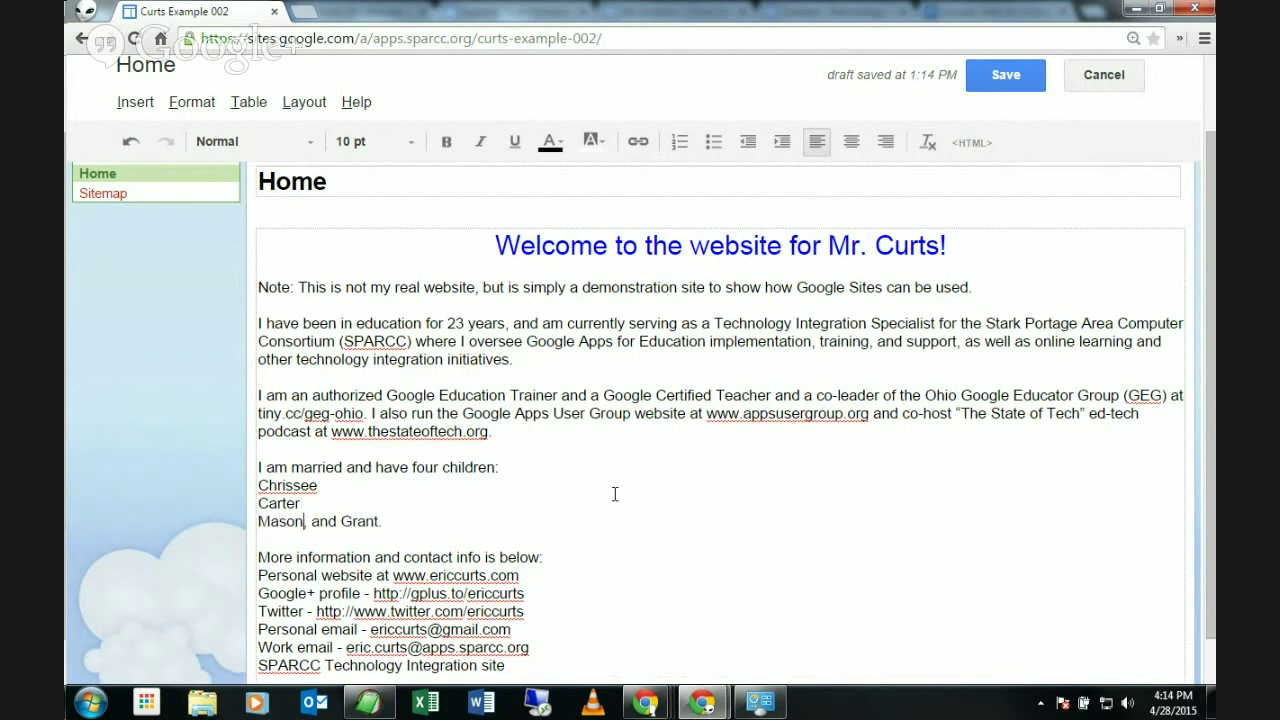
key("Delete")
key("Delete")
key("Delete")
key("Delete")
key("Delete")
key("Delete")
key("Return")
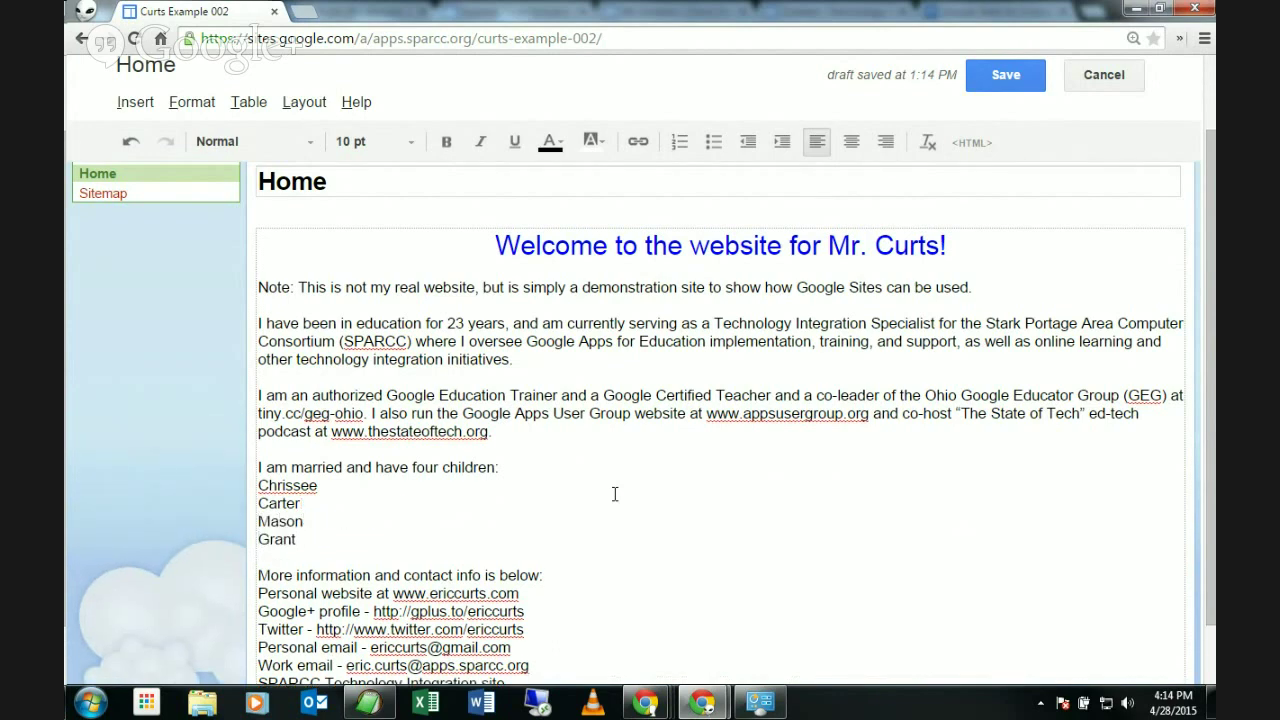
Turn the four lines with the children's names into a bulleted list
left_click_drag(282, 485, 283, 540)
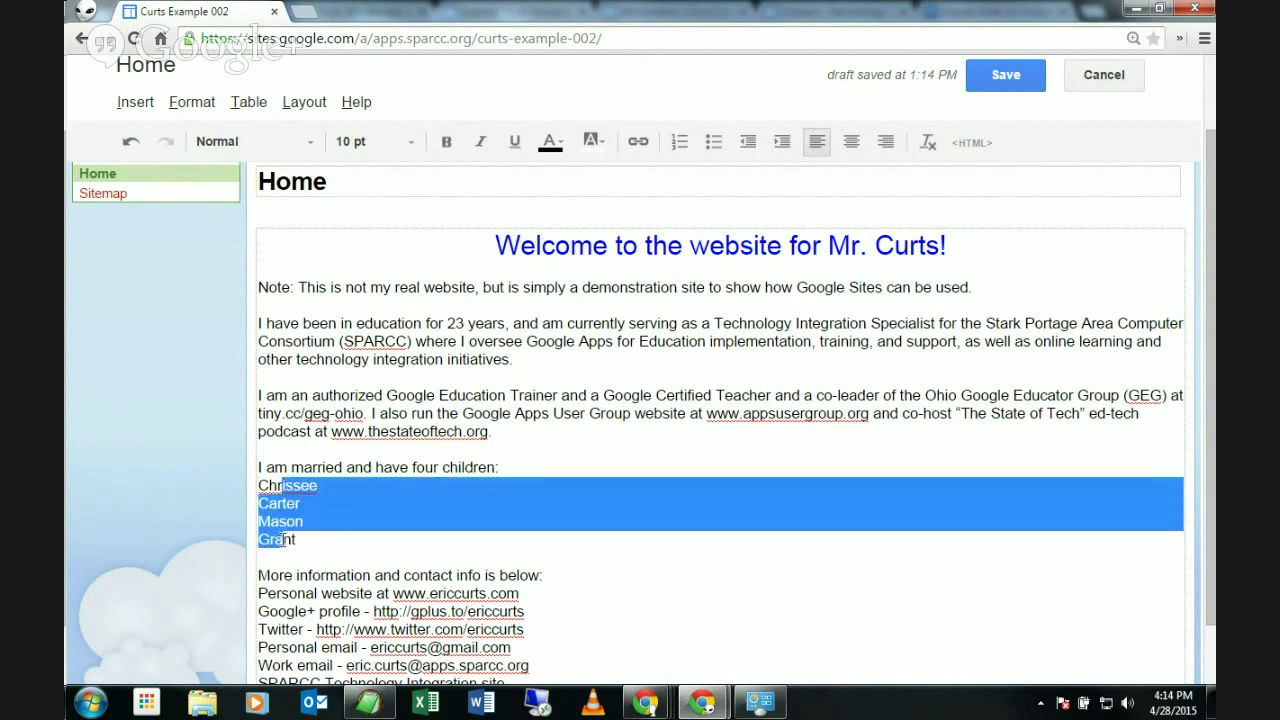
left_click(713, 142)
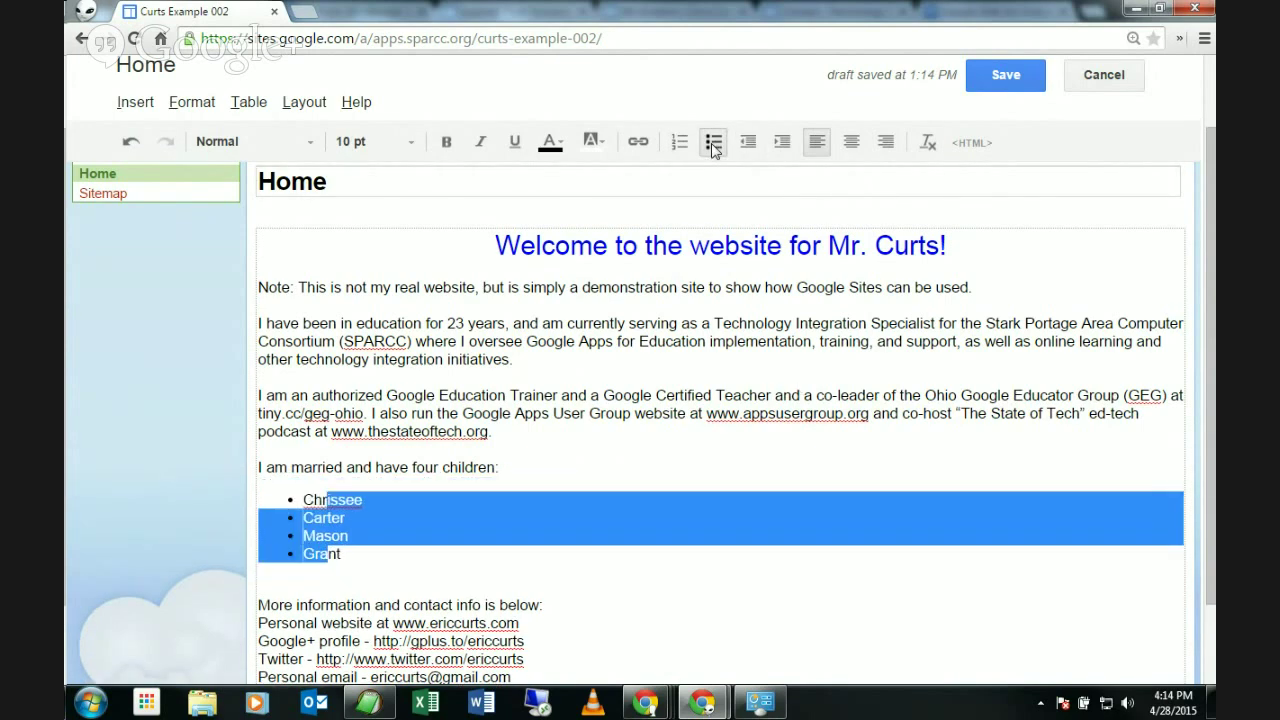
left_click(618, 473)
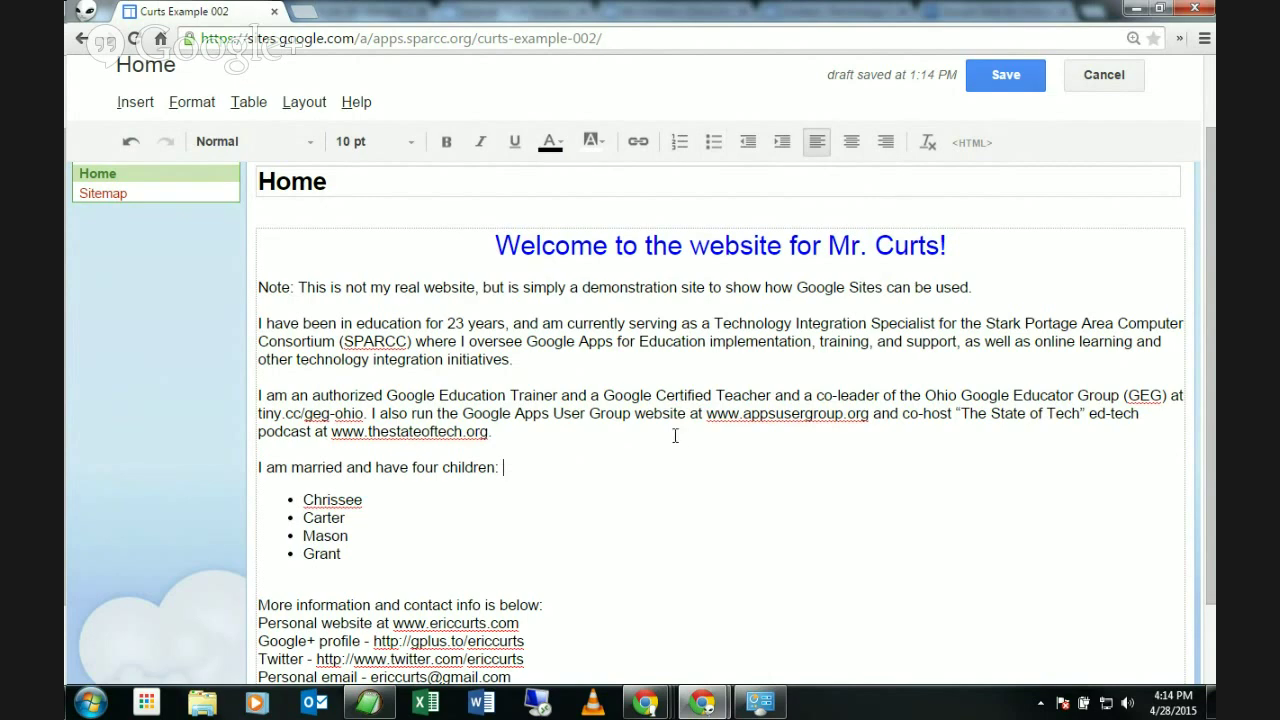
Make a bulleted list of the six contact lines, from the personal website through the SPARCC Technology Integration site
scroll(580, 446, "up", 2)
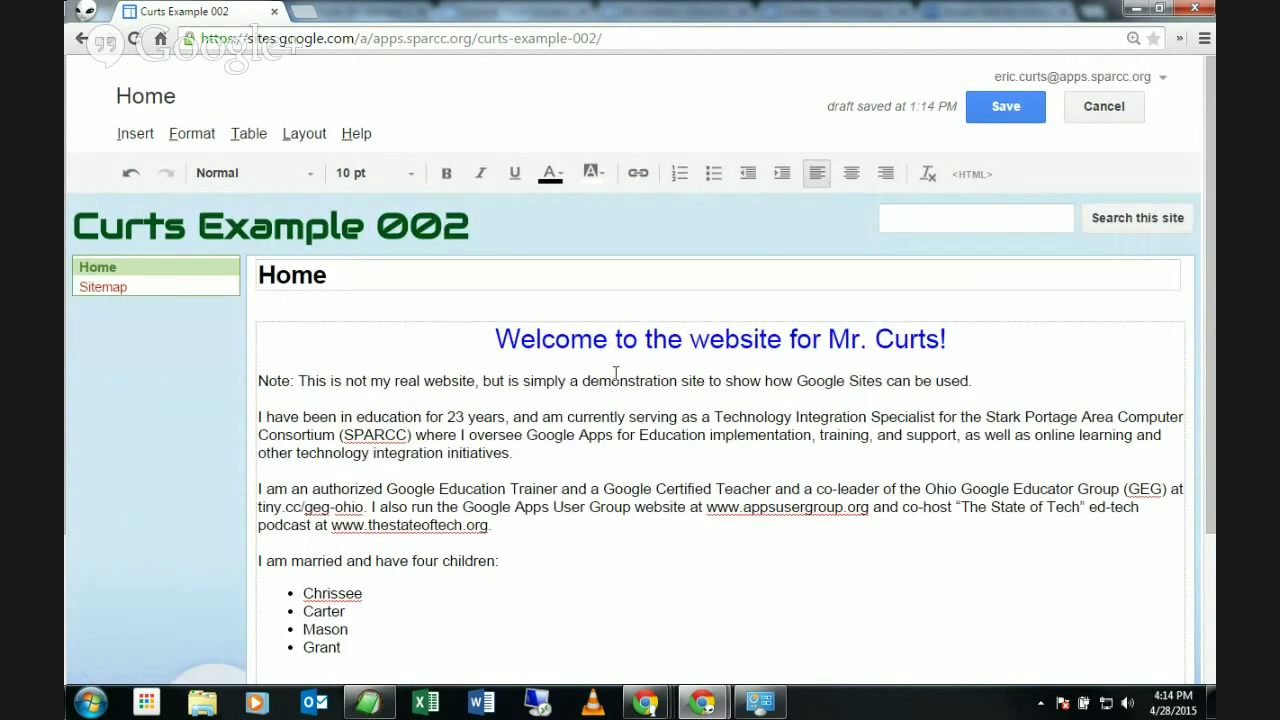
scroll(615, 372, "down", 2)
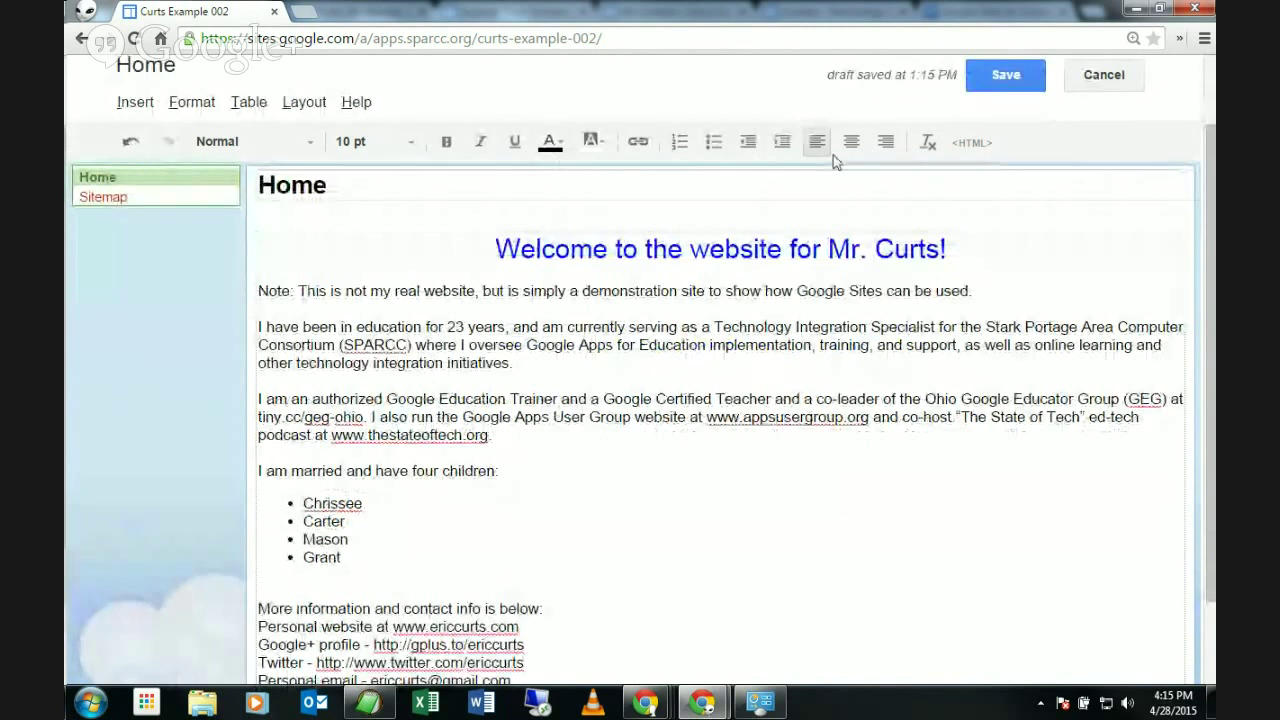
left_click(805, 250)
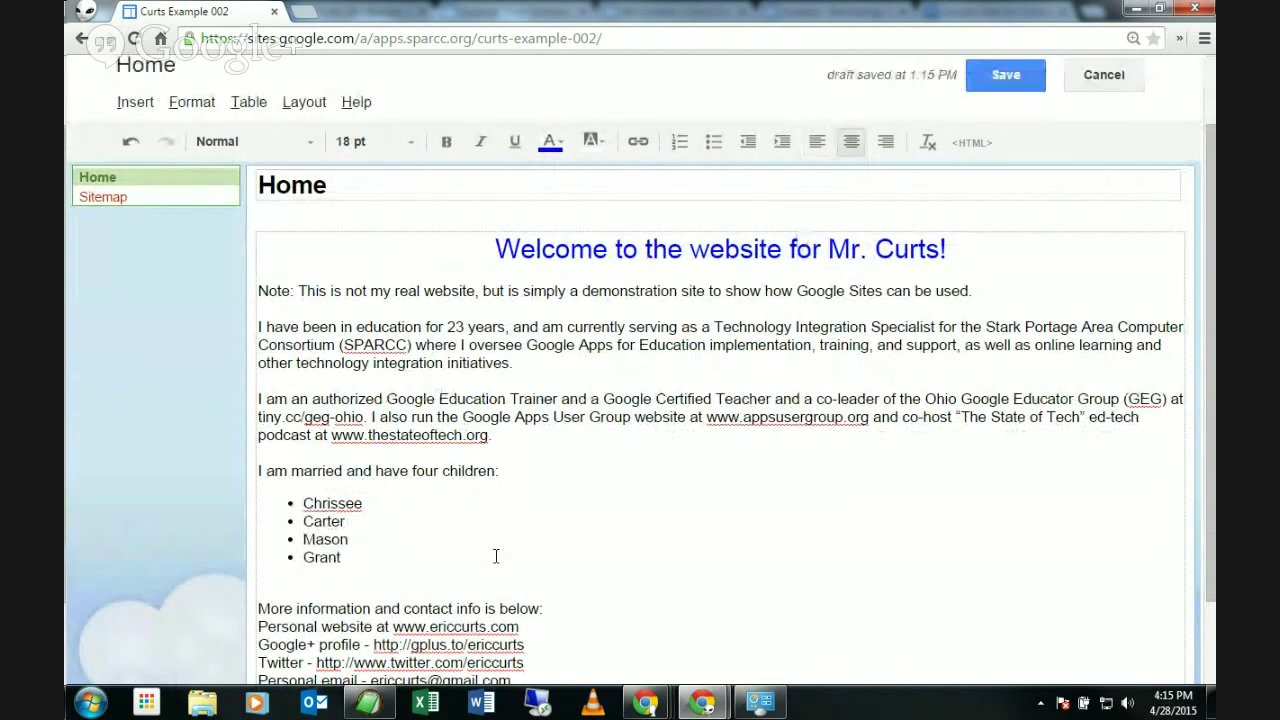
scroll(492, 552, "down", 2)
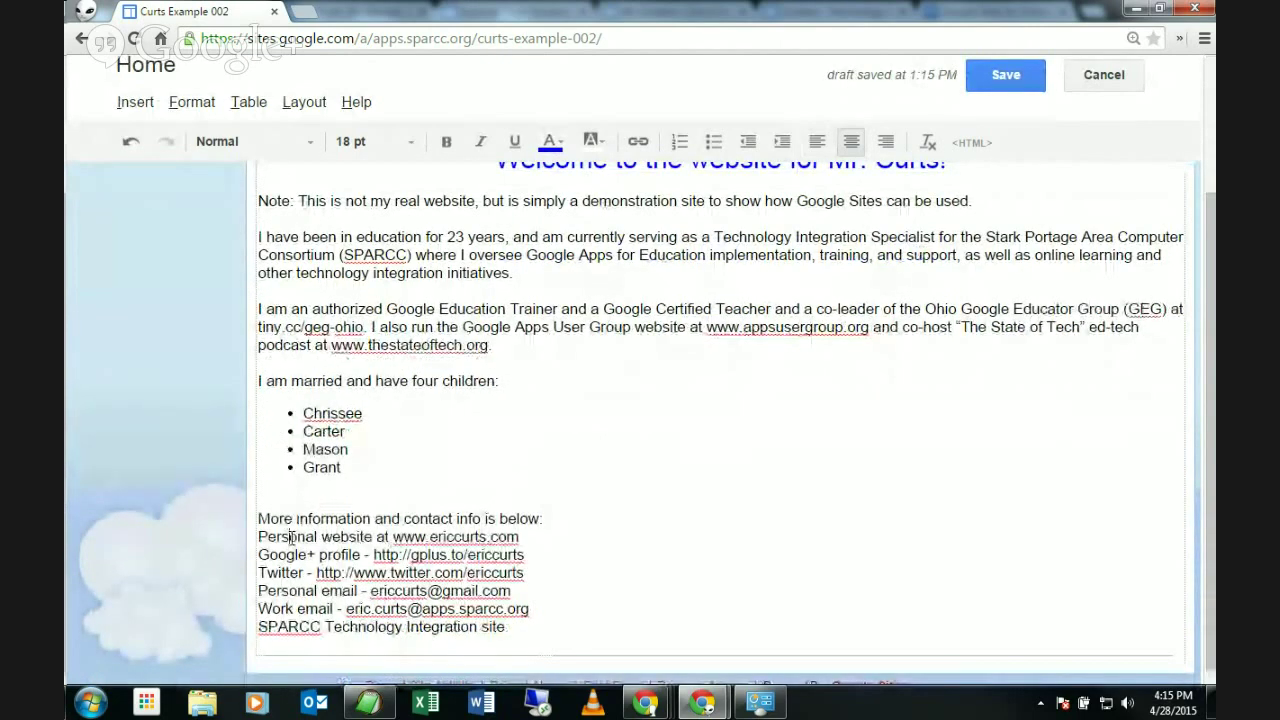
left_click_drag(291, 537, 309, 626)
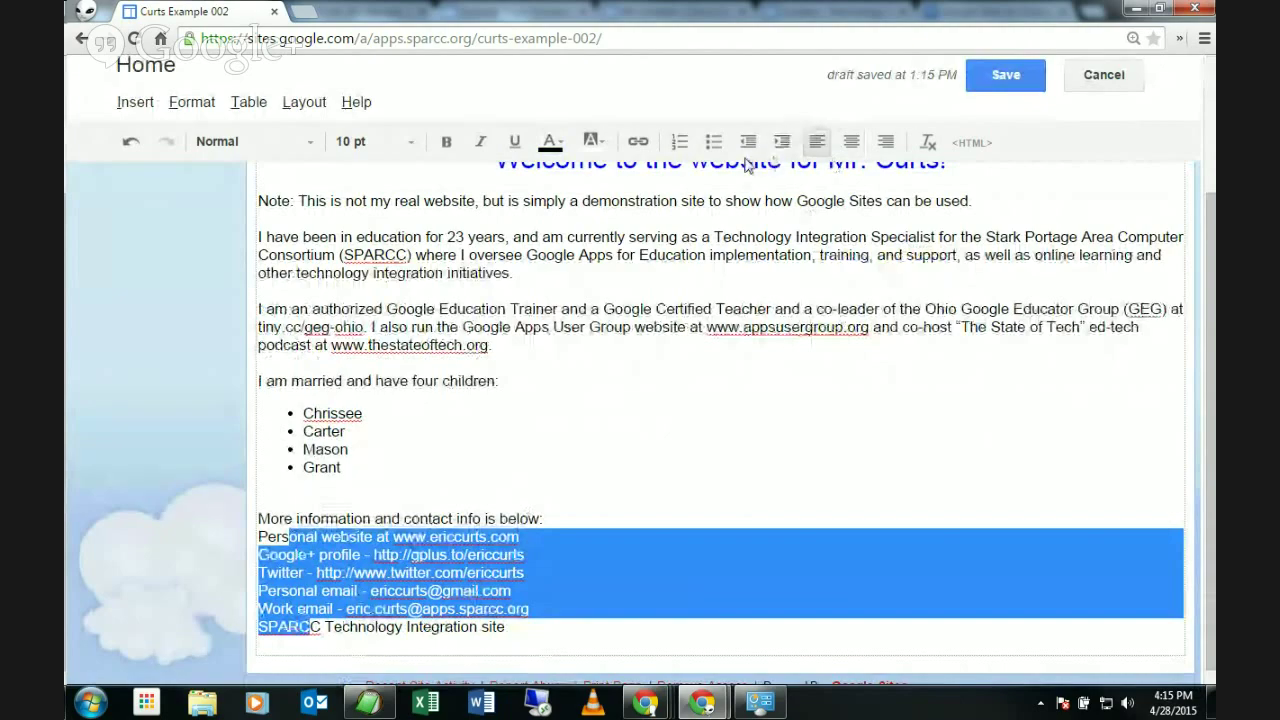
left_click(713, 141)
left_click(577, 501)
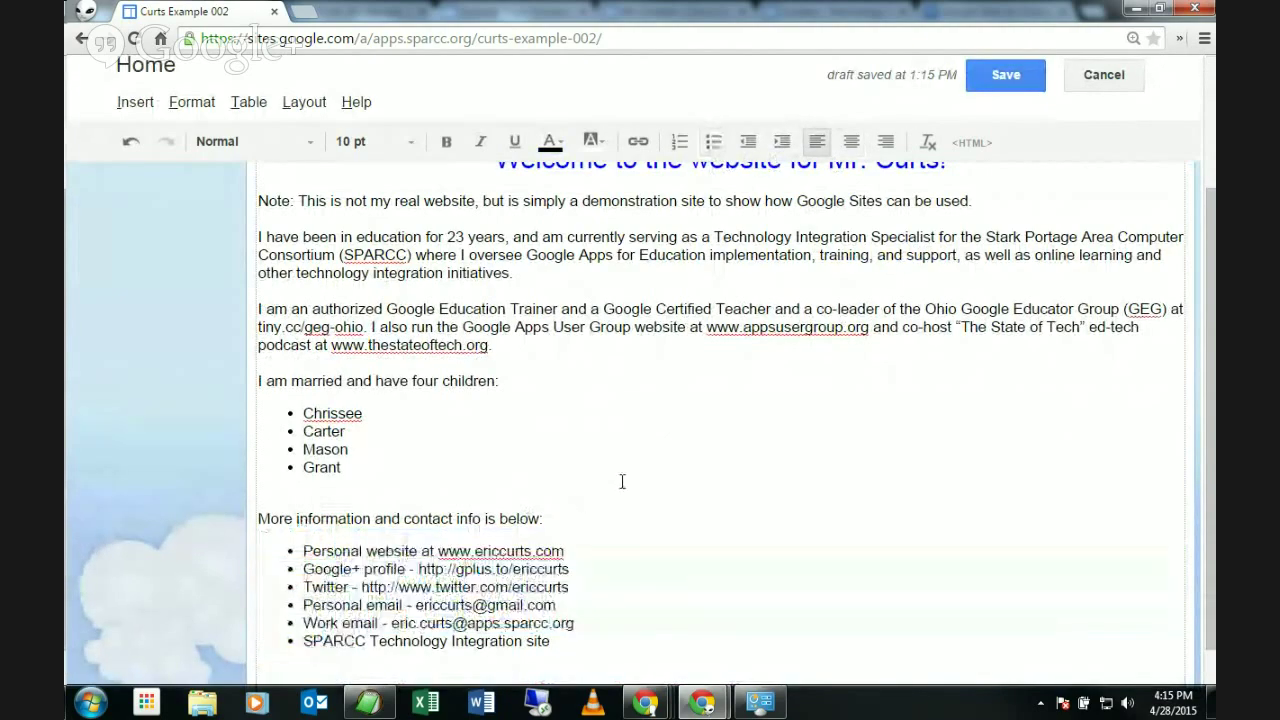
Look over the whole Home page text, including the web and email addresses in the paragraphs and the contact list
scroll(624, 480, "down", 2)
scroll(660, 449, "up", 3)
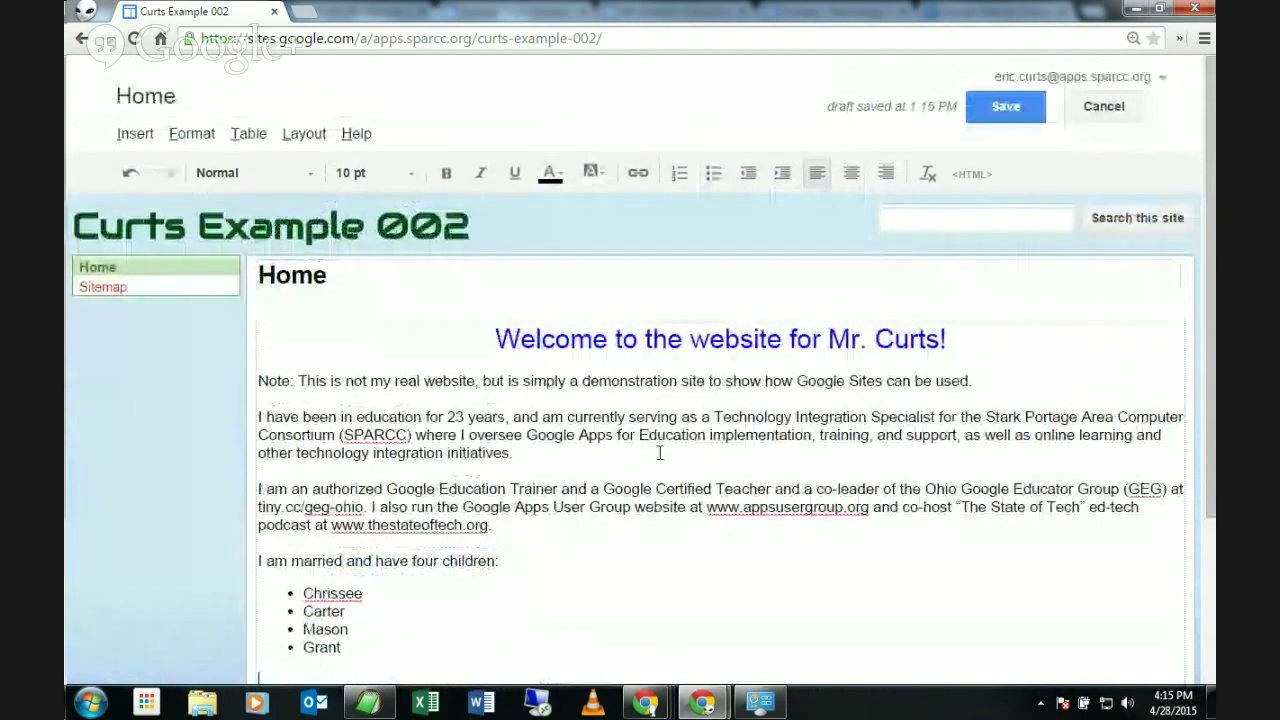
scroll(660, 449, "down", 3)
scroll(661, 449, "up", 3)
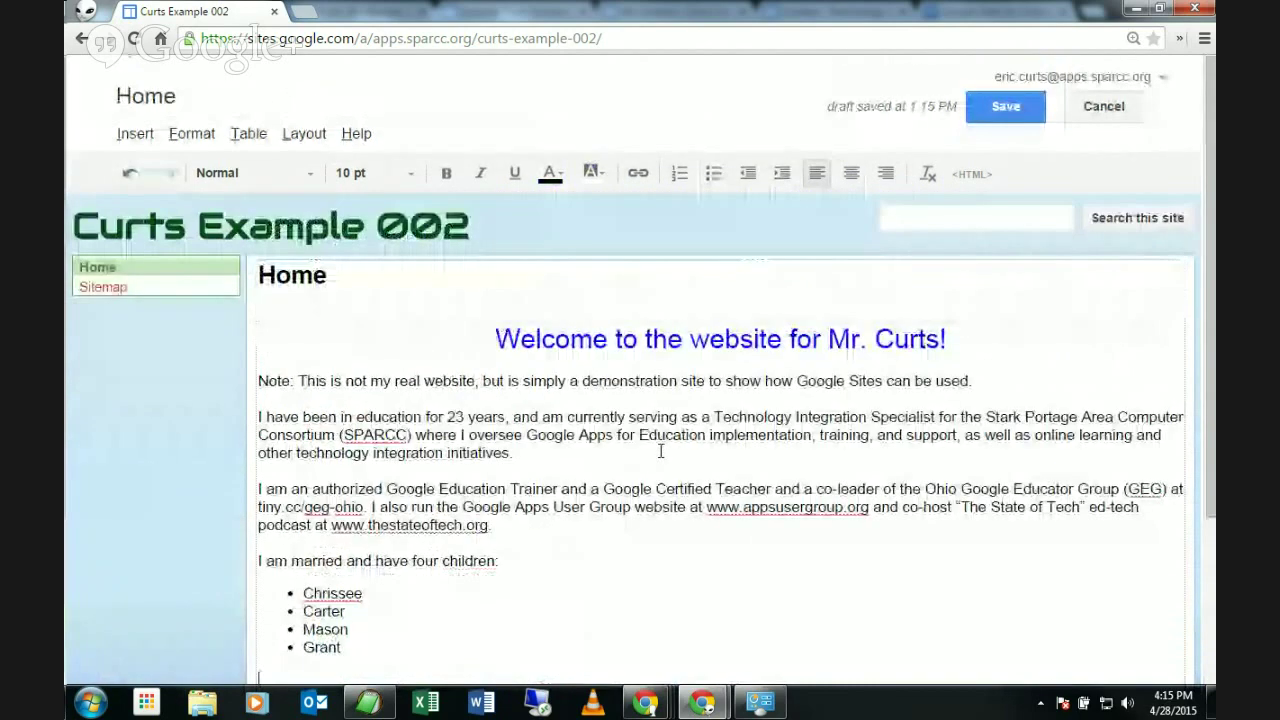
scroll(657, 452, "down", 4)
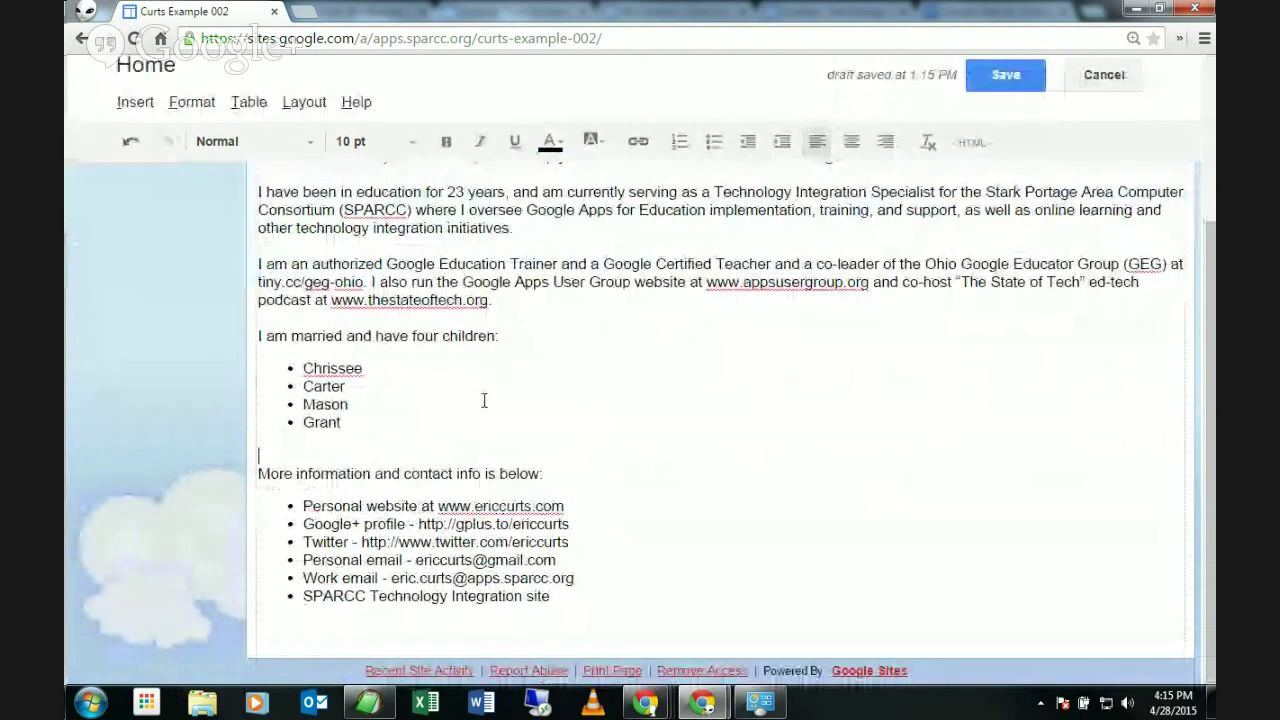
left_click(484, 525)
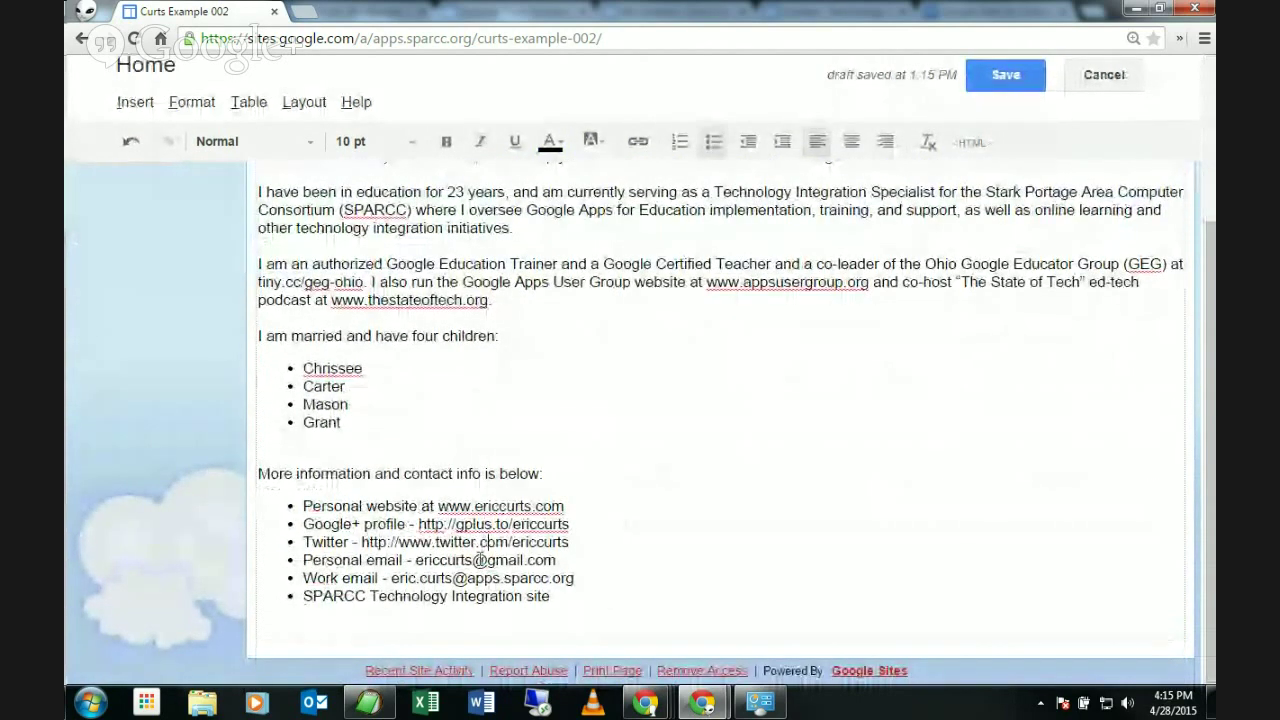
left_click(530, 578)
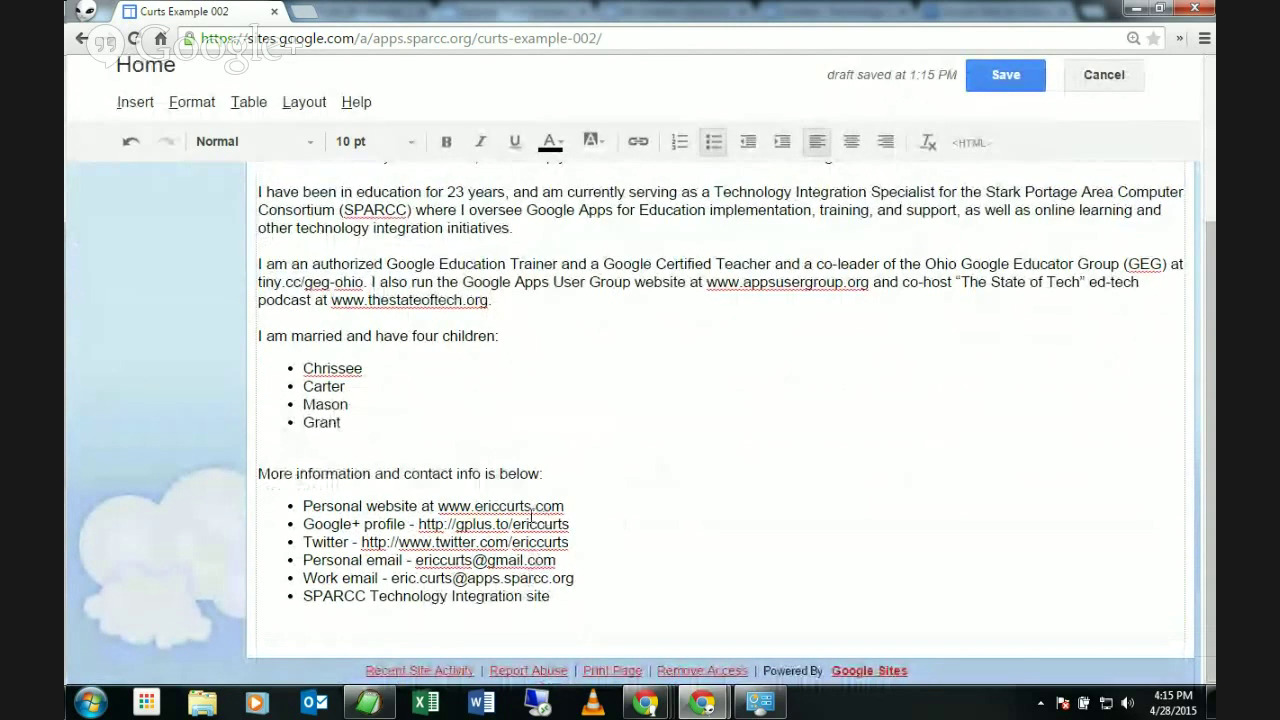
scroll(632, 455, "up", 3)
scroll(632, 461, "down", 2)
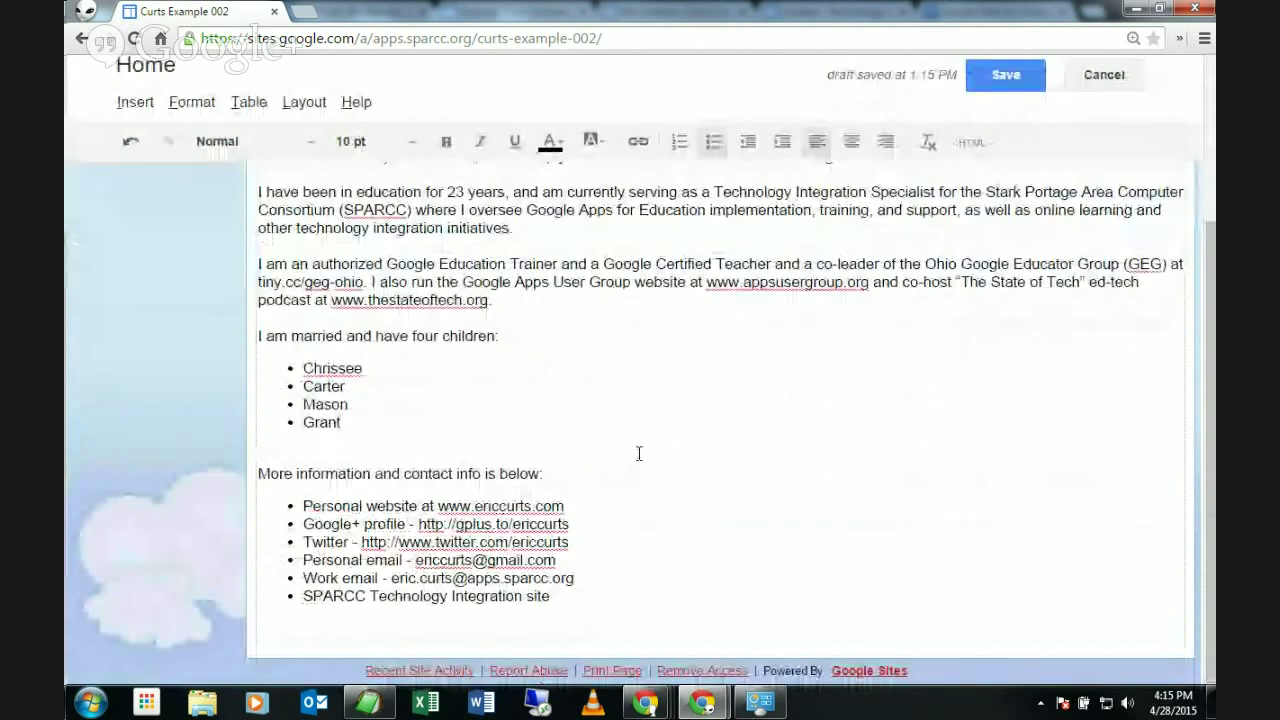
scroll(594, 508, "up", 3)
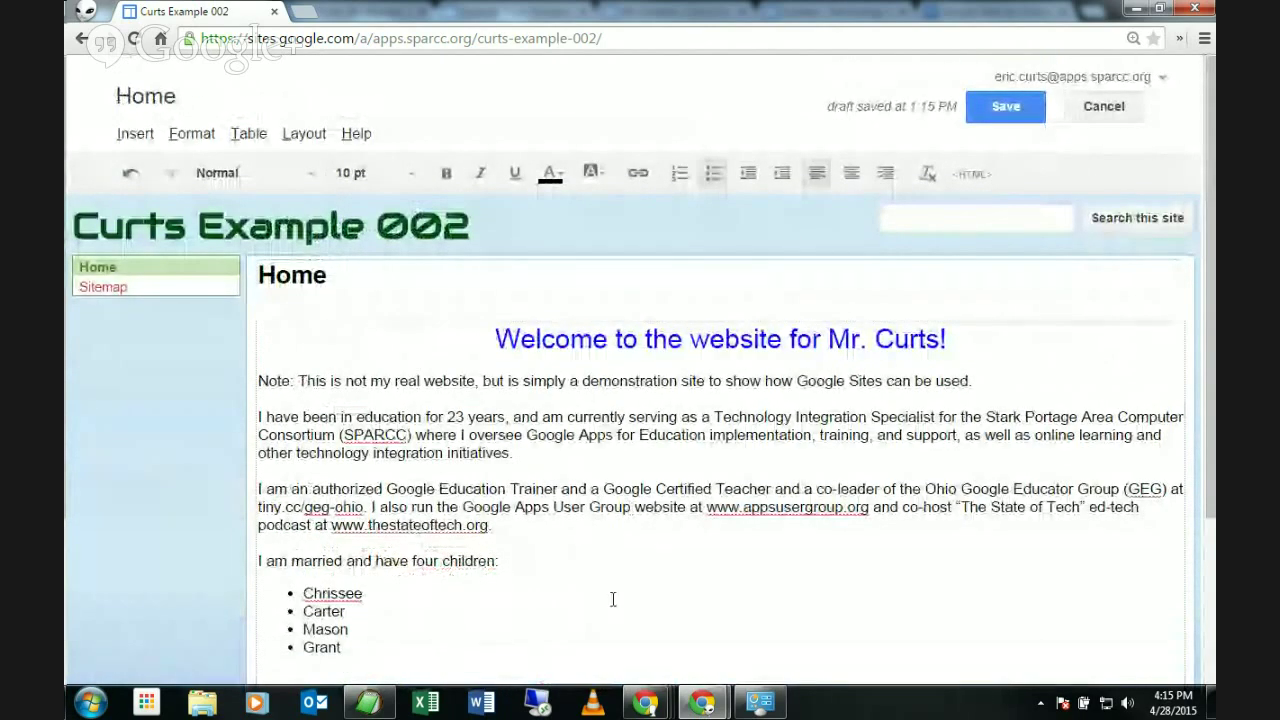
scroll(611, 597, "down", 2)
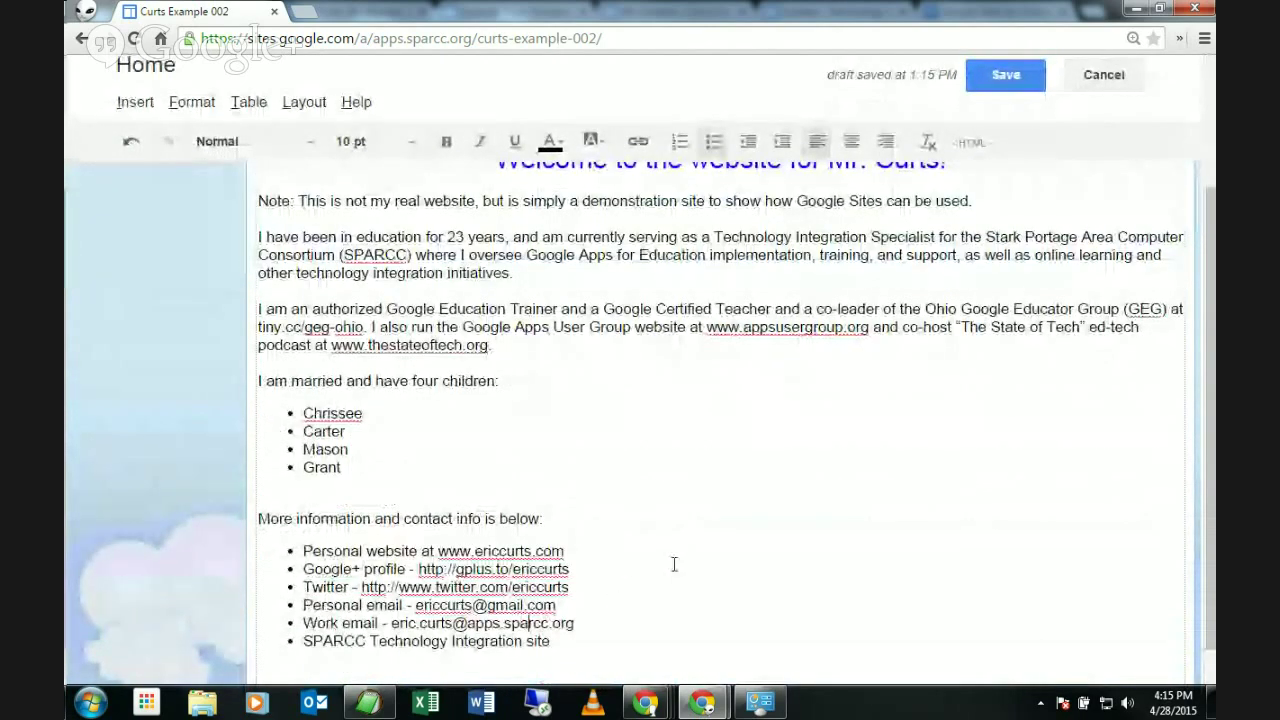
scroll(674, 563, "up", 2)
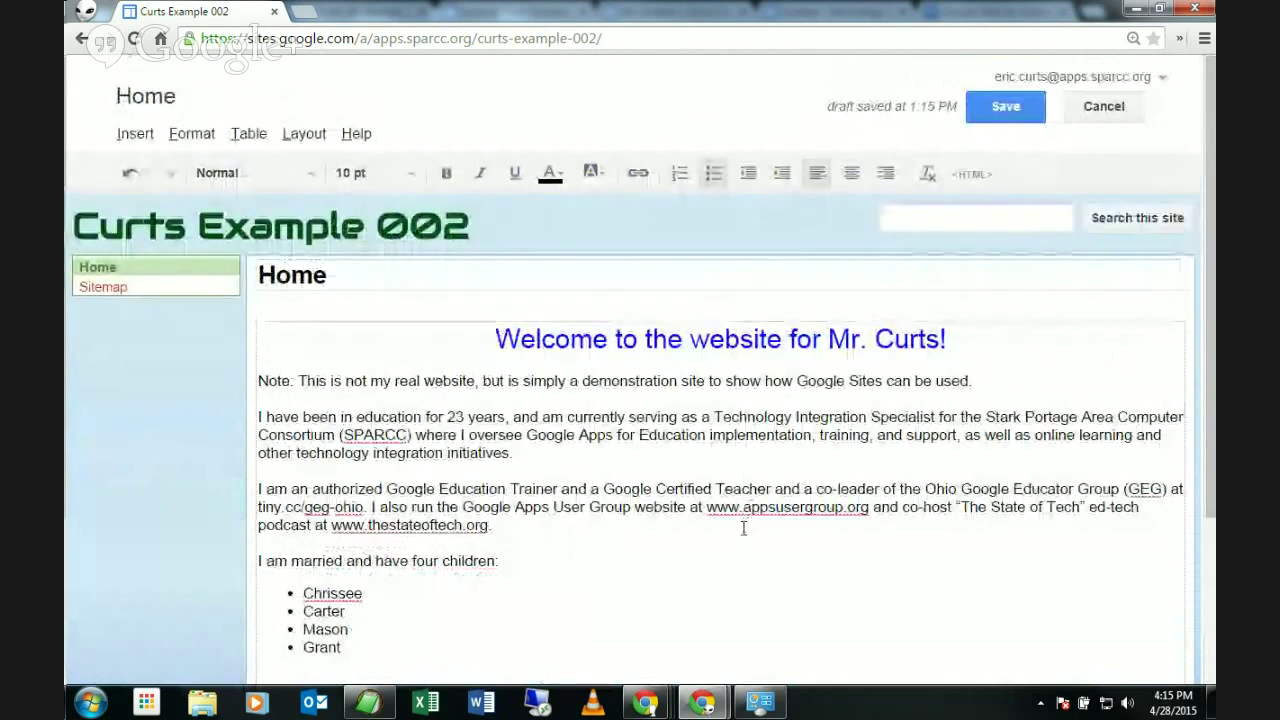
scroll(738, 539, "down", 2)
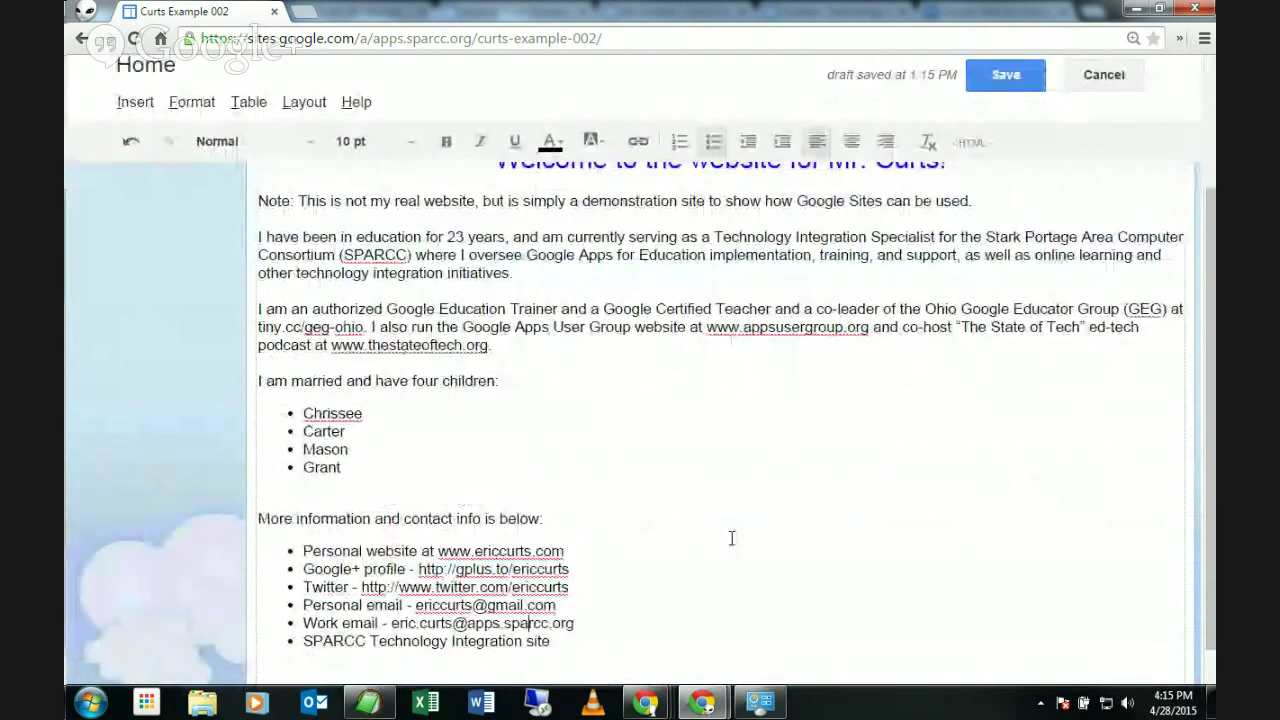
scroll(733, 538, "up", 2)
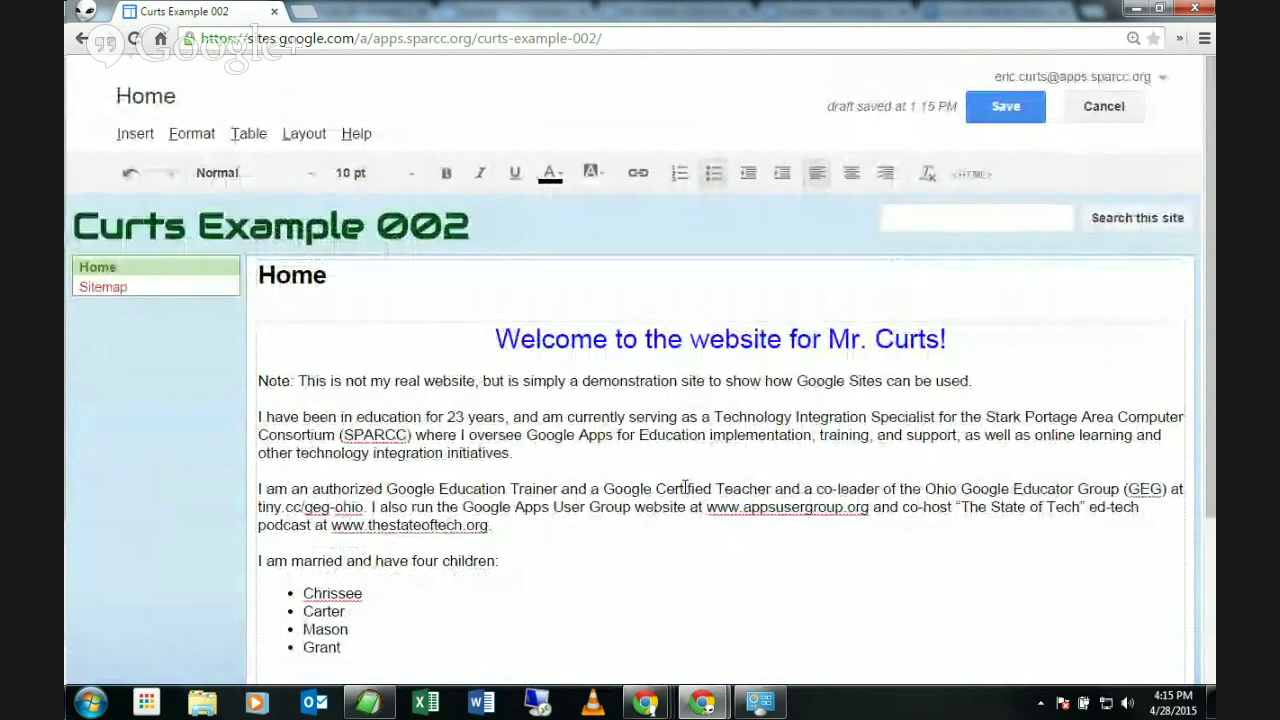
scroll(684, 482, "down", 2)
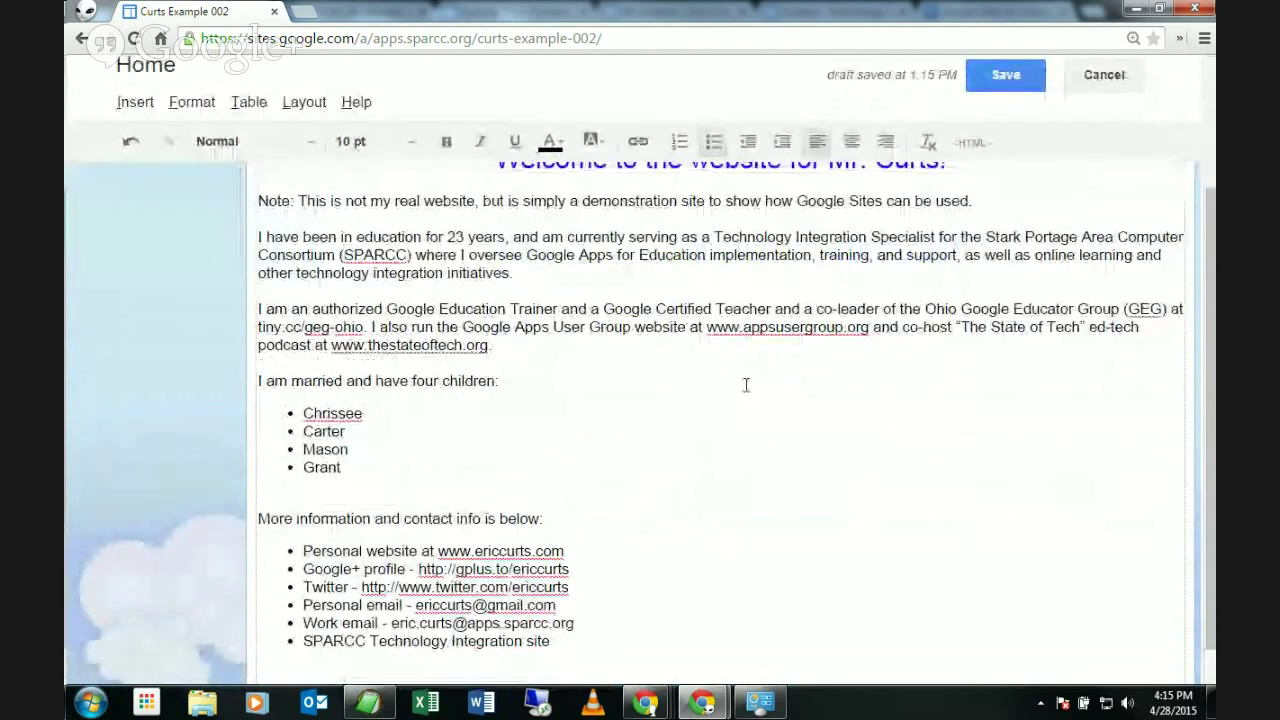
left_click_drag(706, 327, 868, 330)
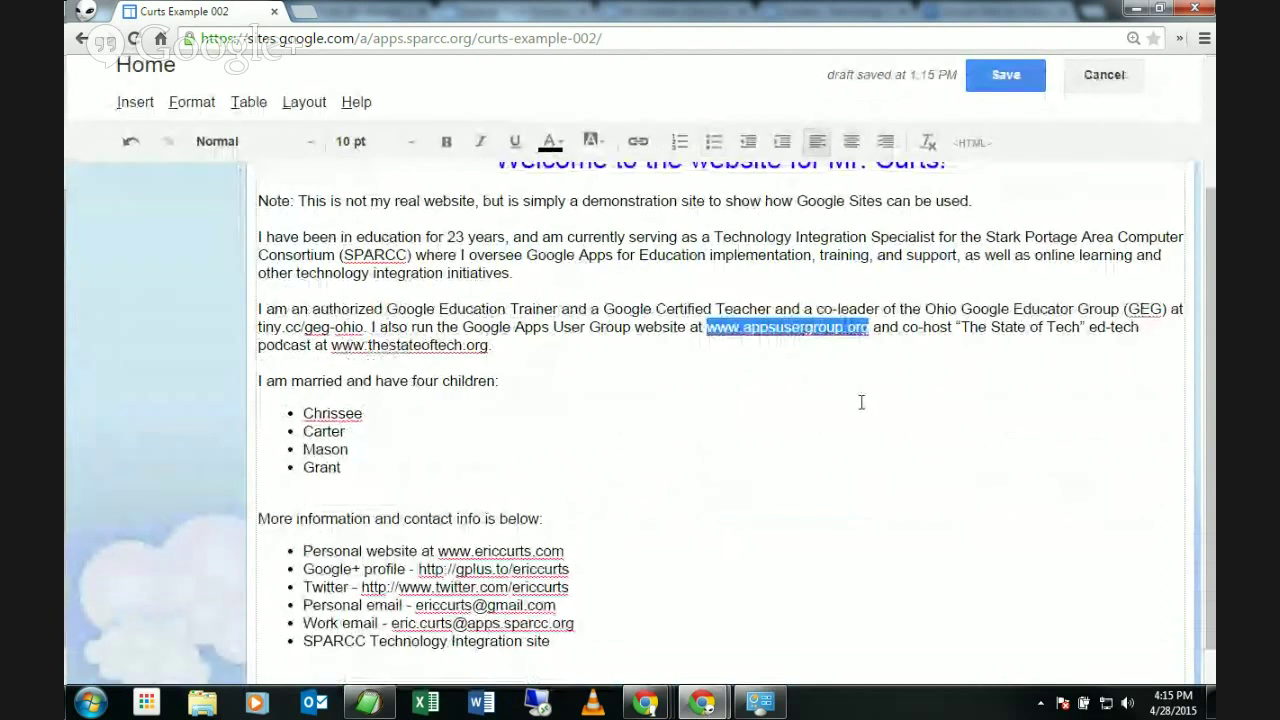
left_click(878, 459)
left_click_drag(707, 327, 869, 334)
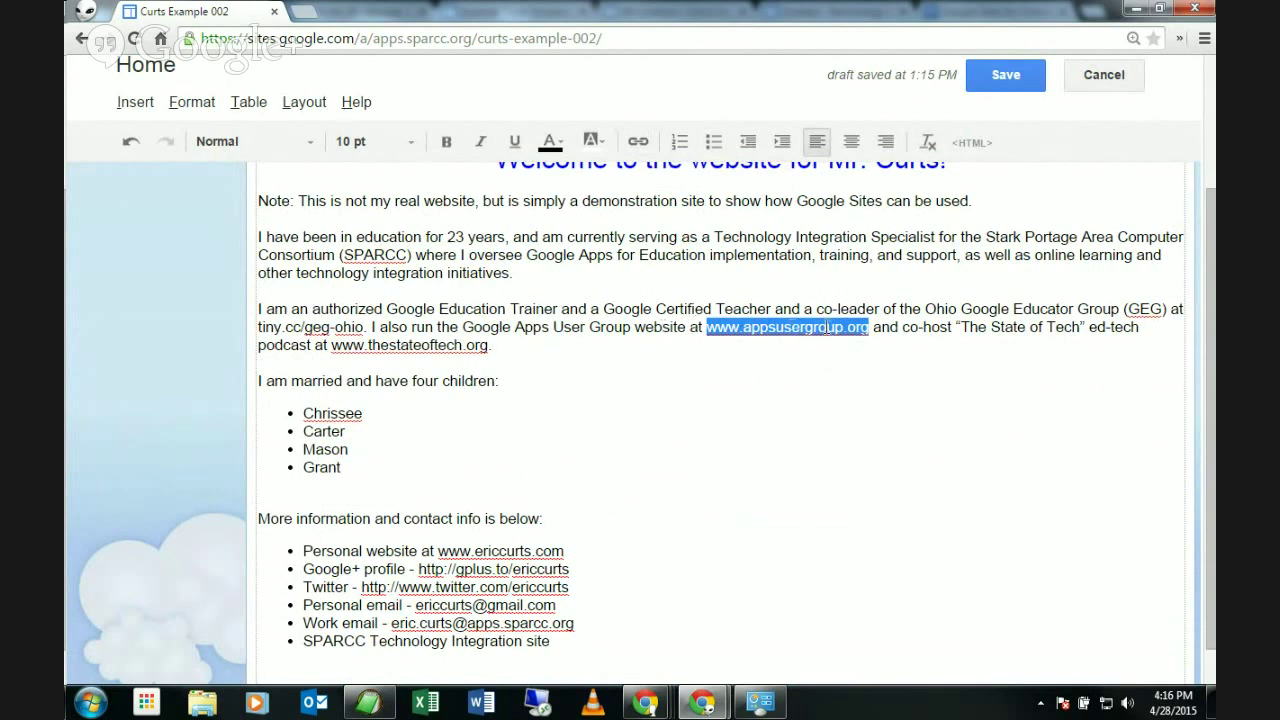
left_click(637, 143)
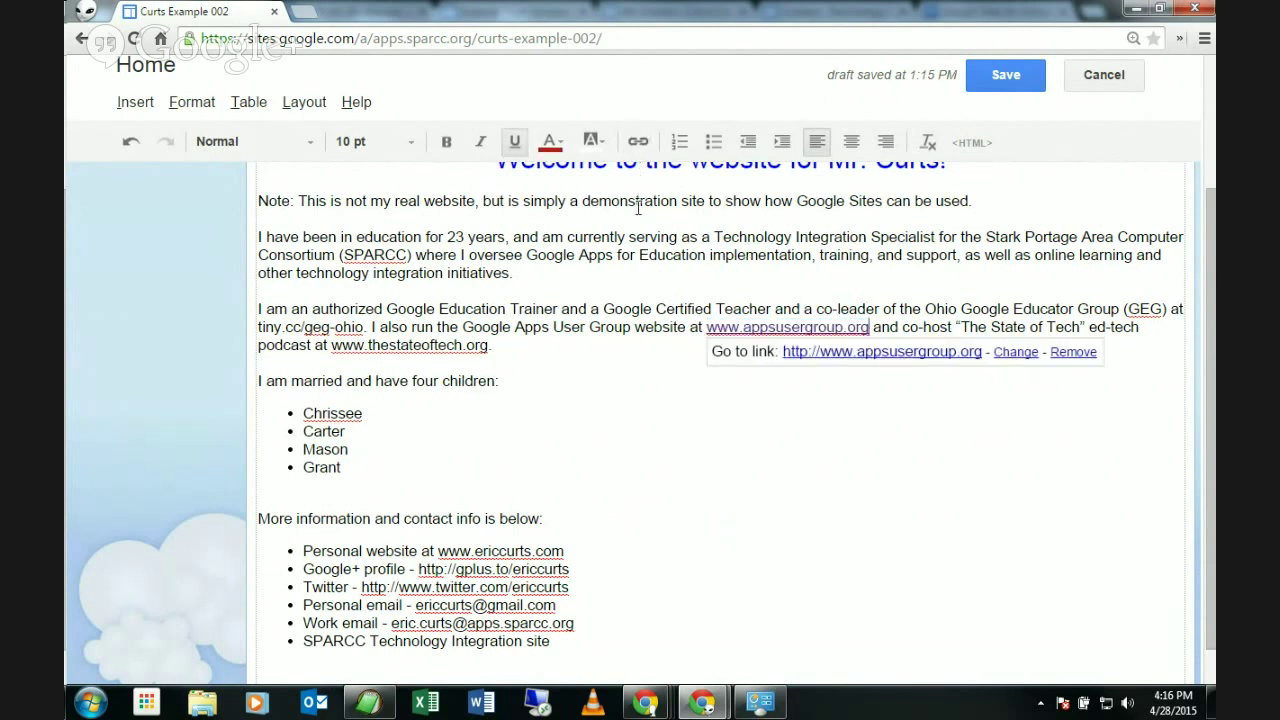
left_click(618, 381)
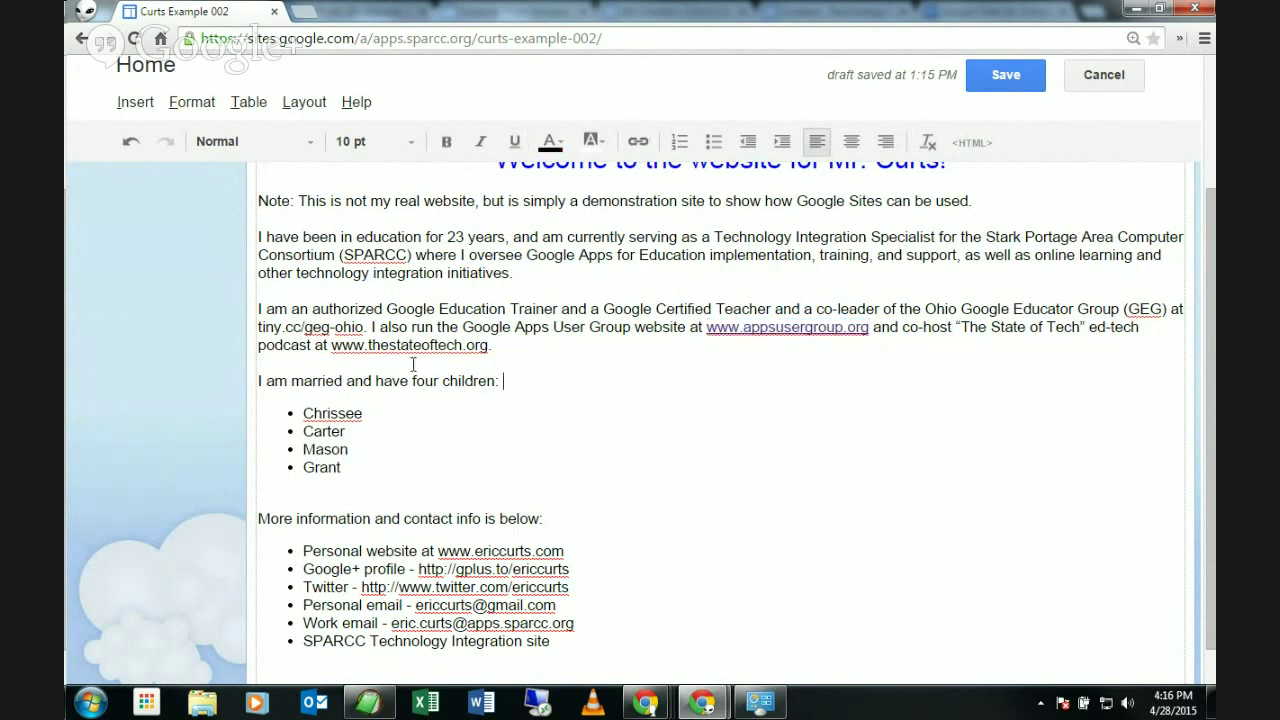
Turn the personal email address in the contact list into a clickable link
scroll(478, 433, "down", 1)
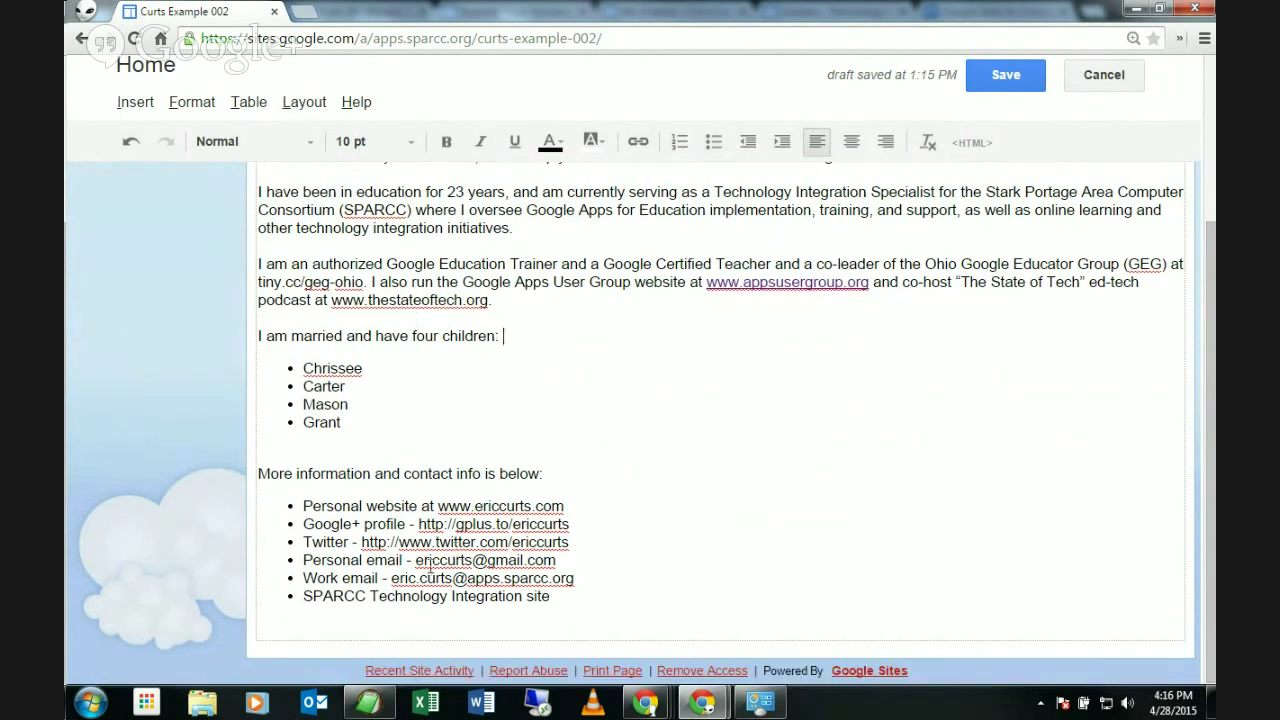
left_click_drag(416, 561, 553, 568)
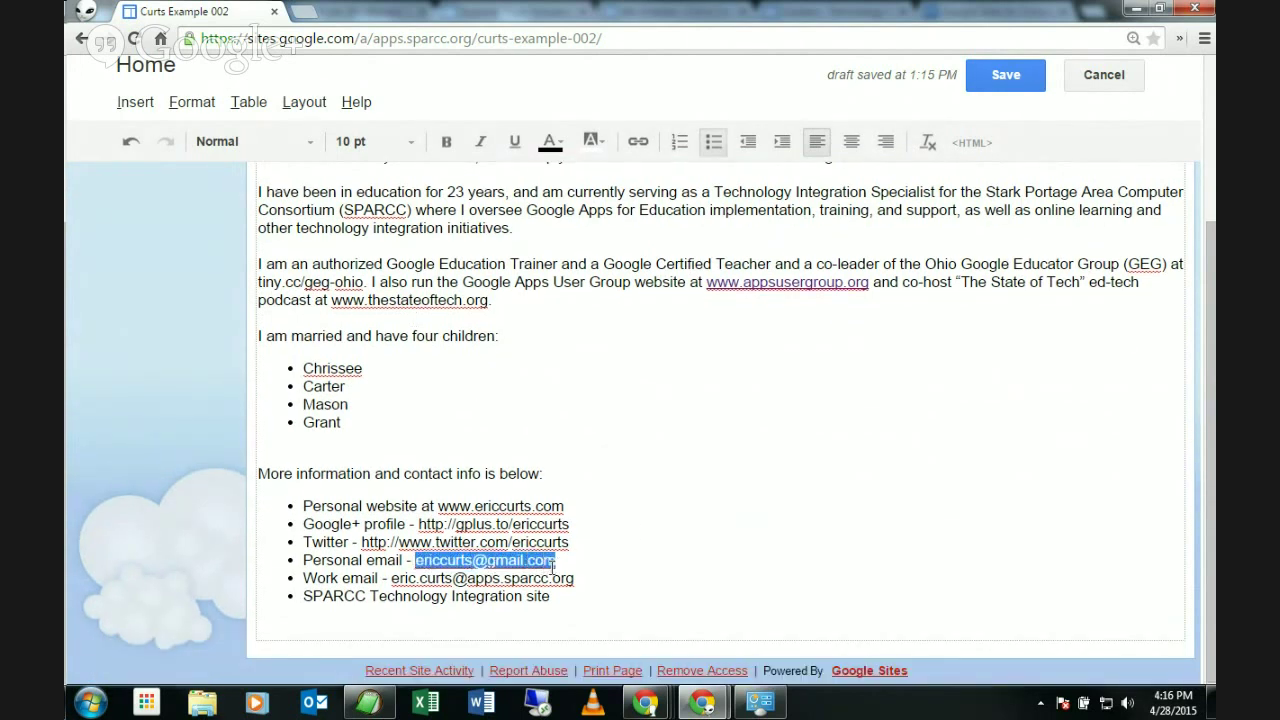
left_click(639, 146)
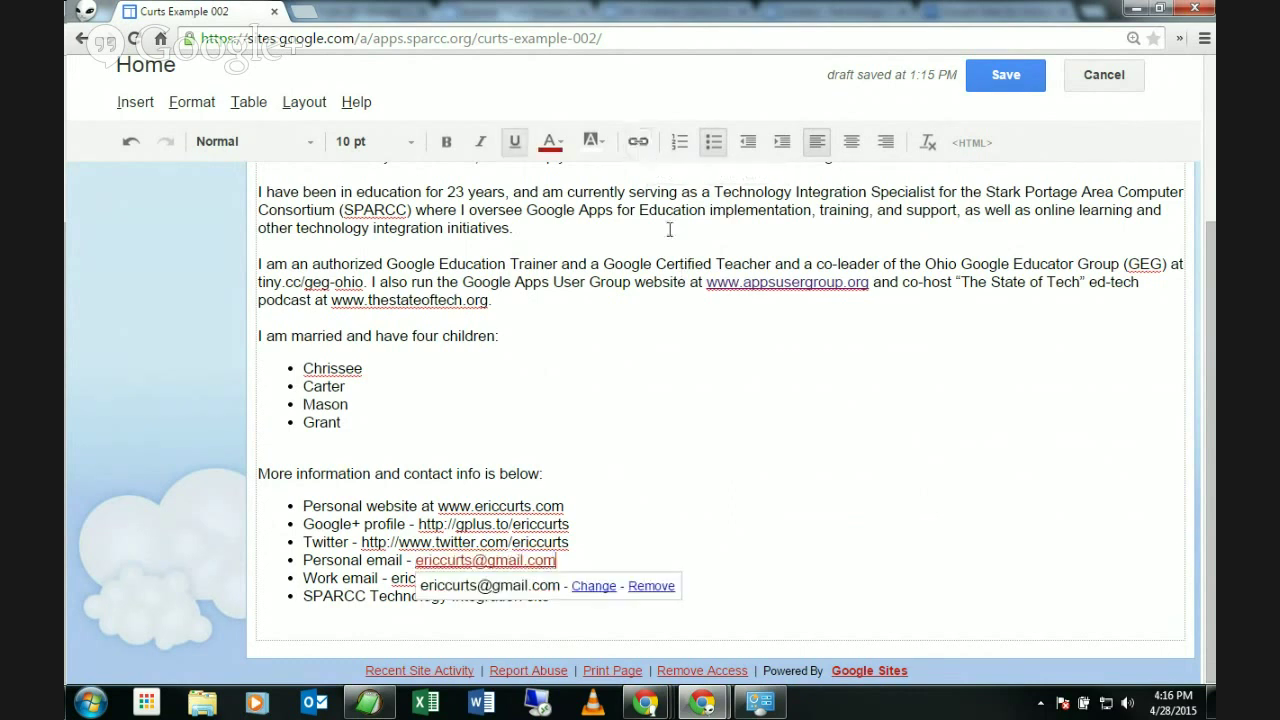
left_click(729, 463)
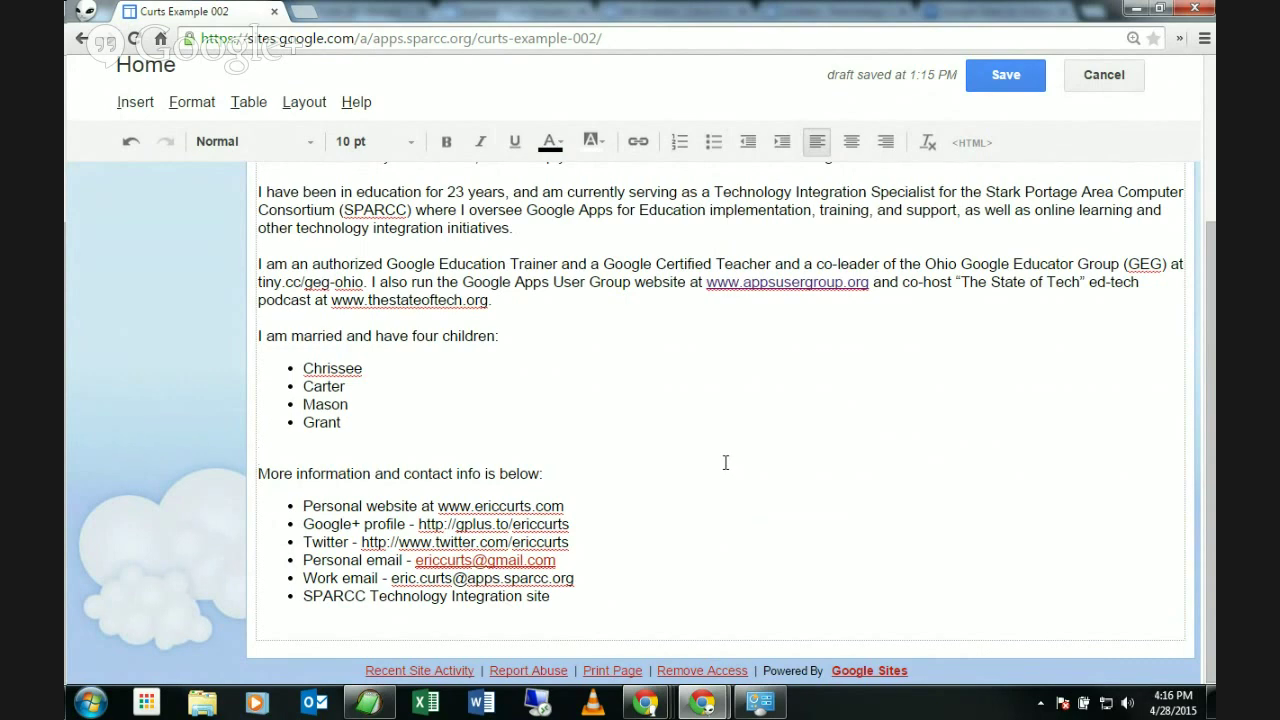
Turn the work email address in the contact list into a clickable link
key("ctrl+plus")
key("ctrl+plus")
key("ctrl+plus")
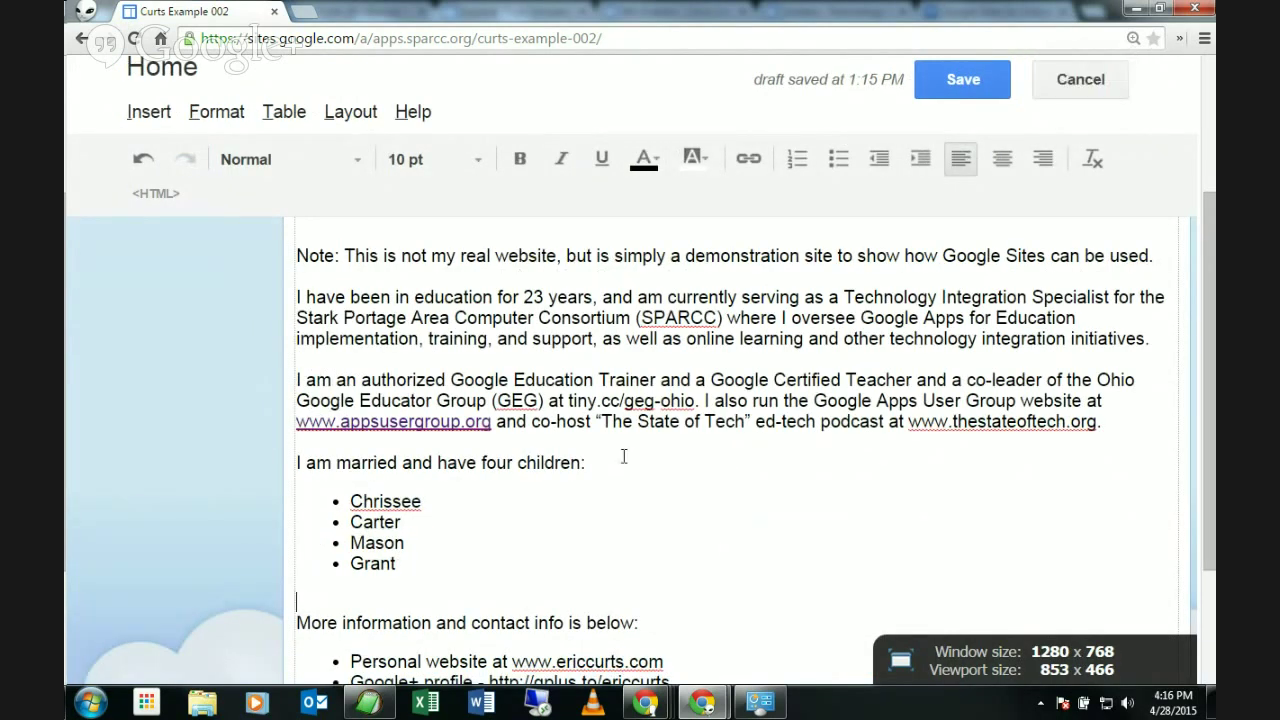
scroll(631, 455, "down", 2)
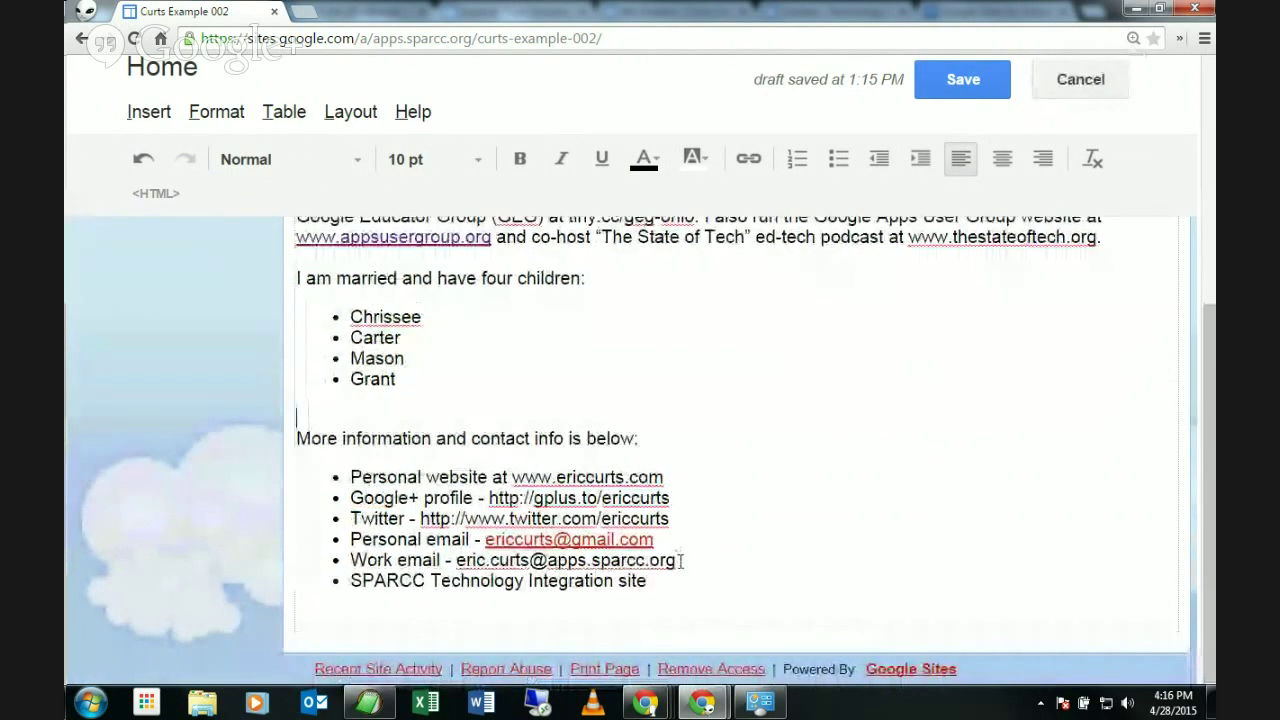
left_click_drag(677, 560, 456, 562)
left_click(749, 158)
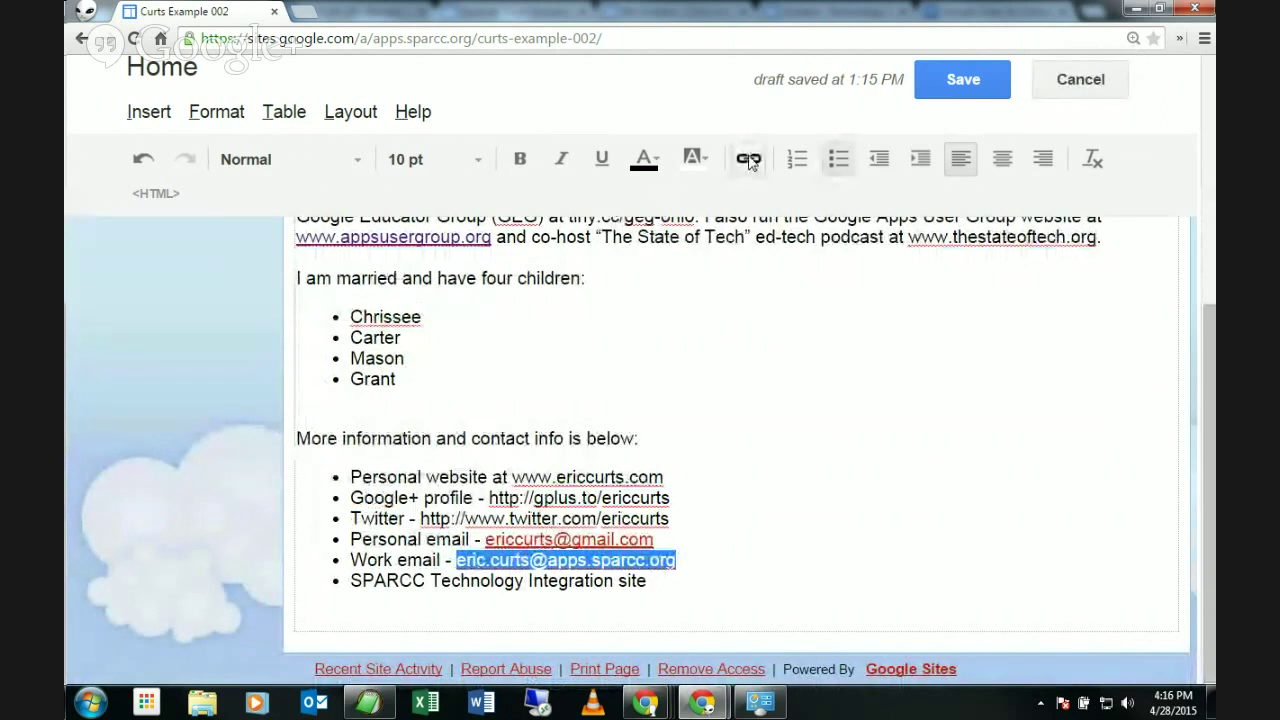
left_click(783, 434)
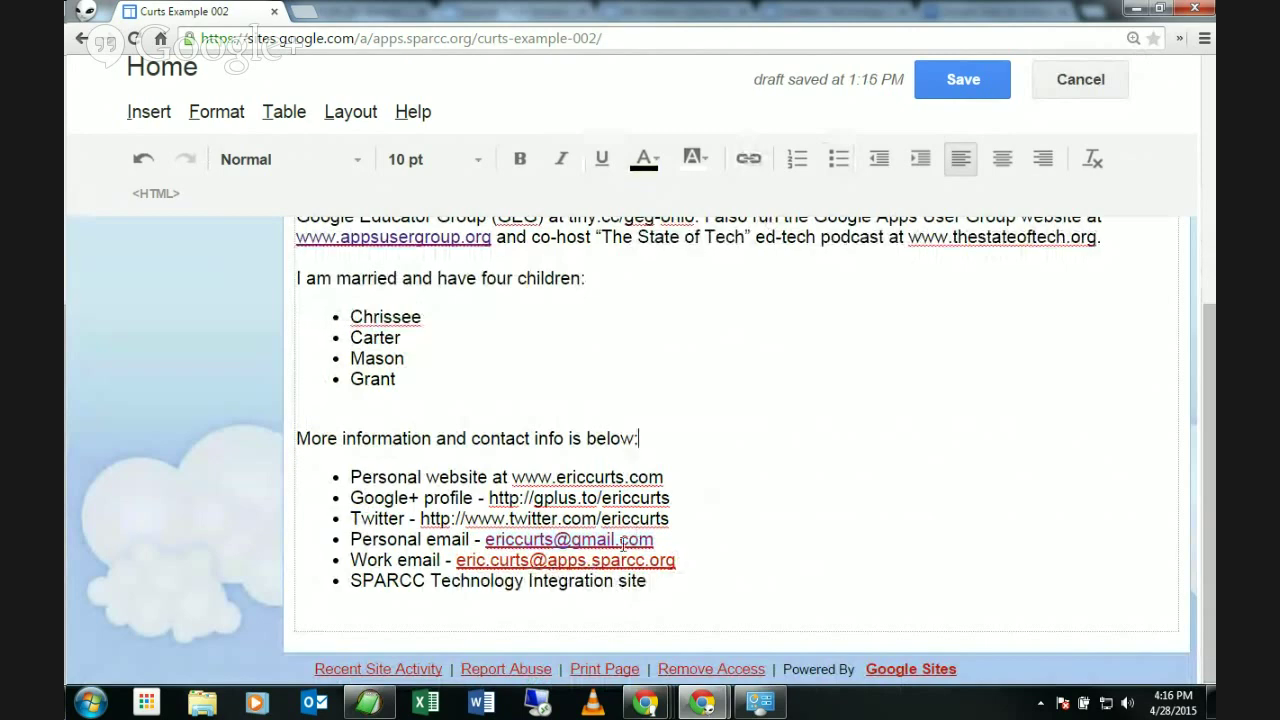
Turn the personal website address in the contact list into a clickable link
left_click_drag(664, 477, 512, 476)
left_click(749, 158)
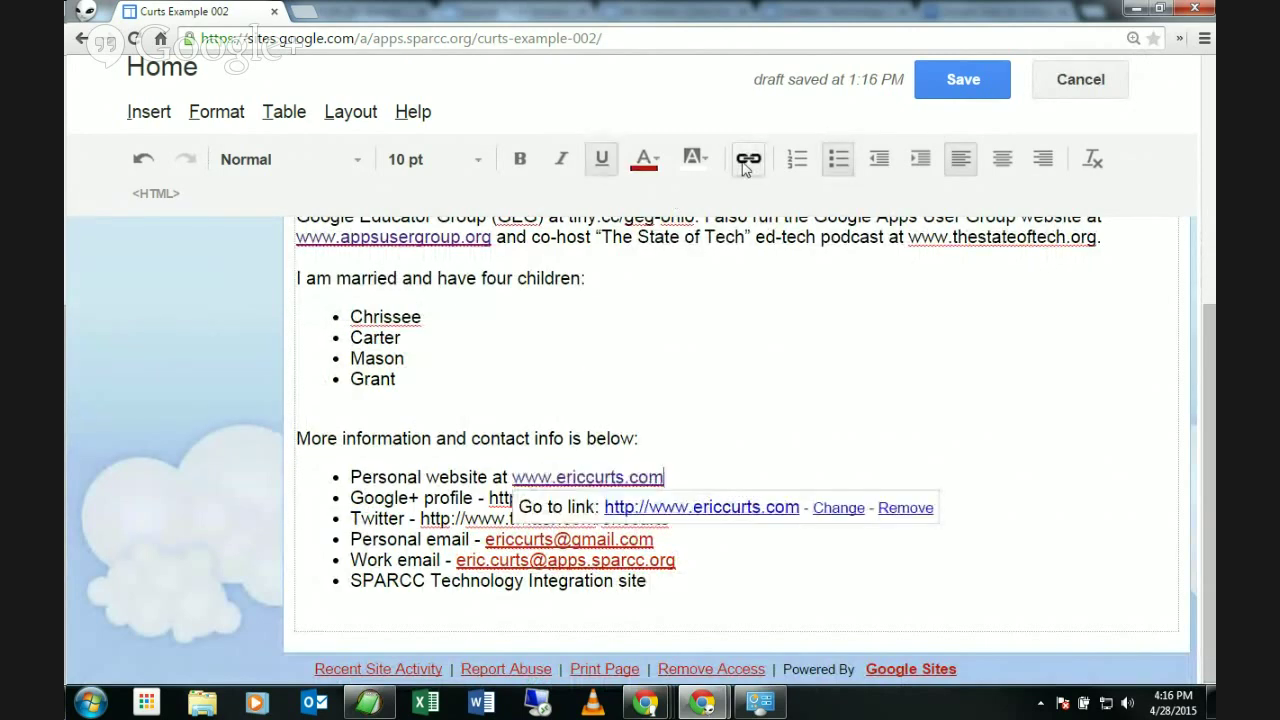
left_click(713, 399)
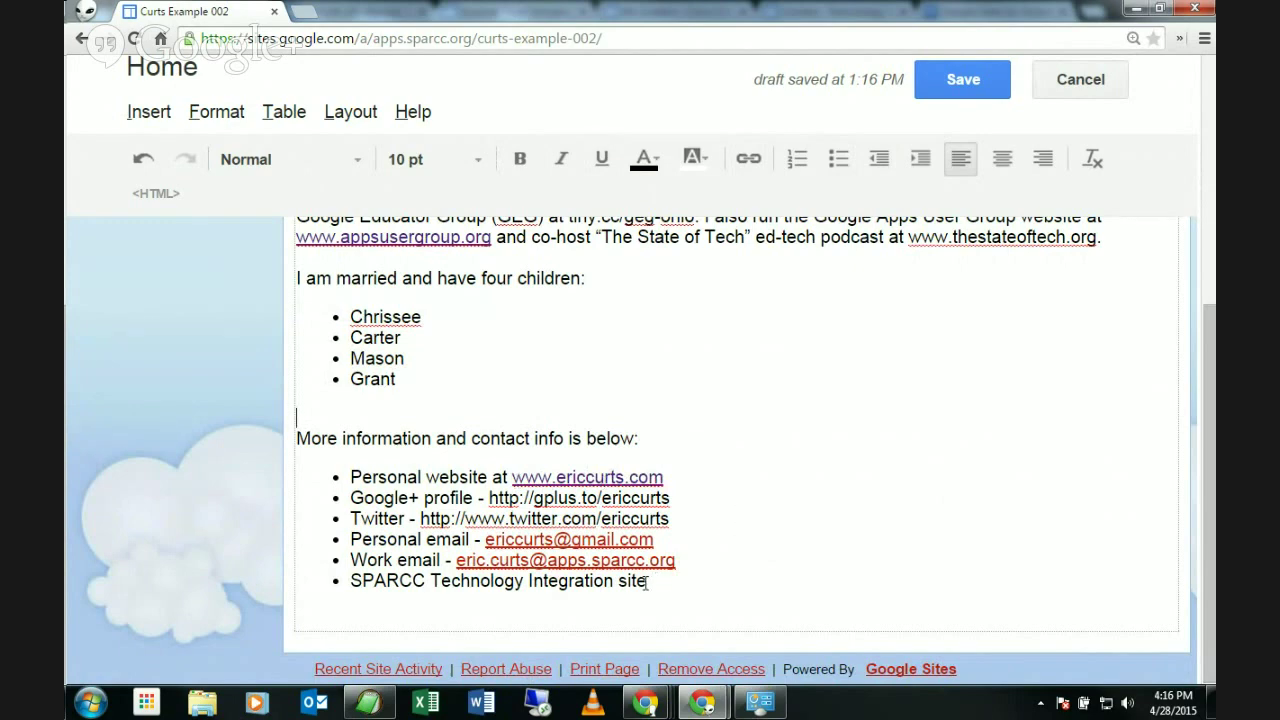
left_click_drag(646, 582, 350, 582)
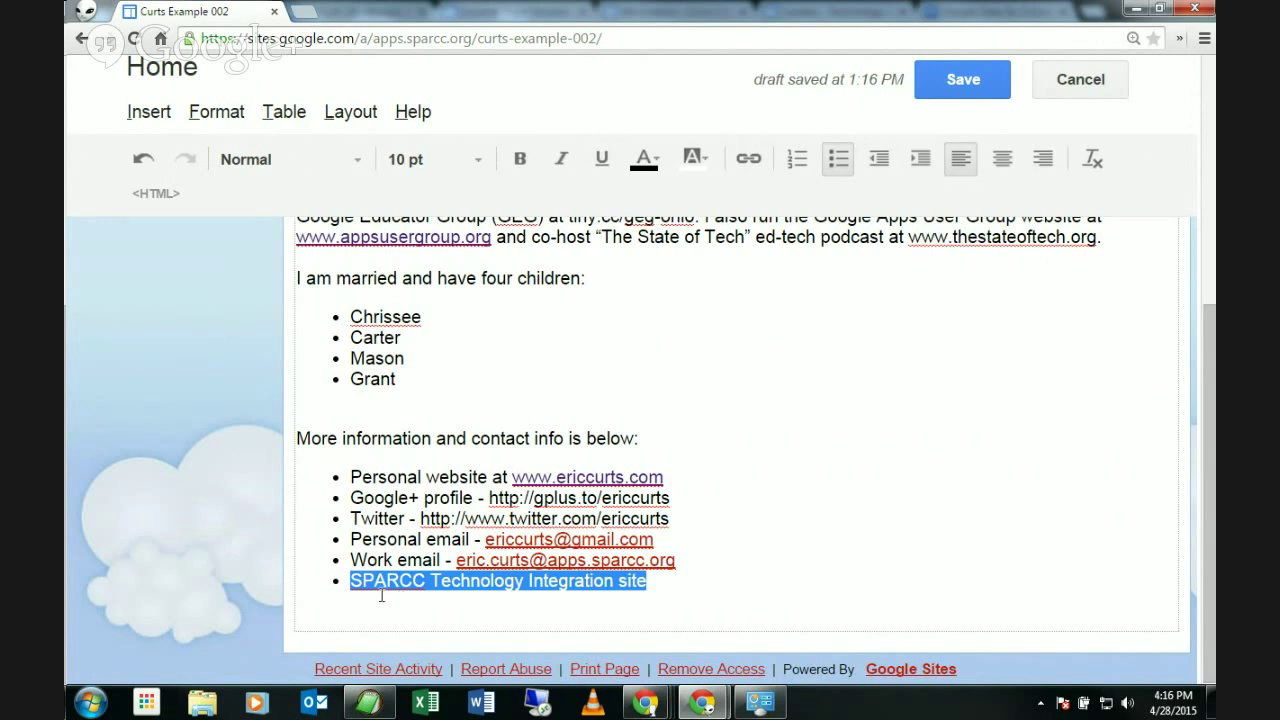
left_click(653, 606)
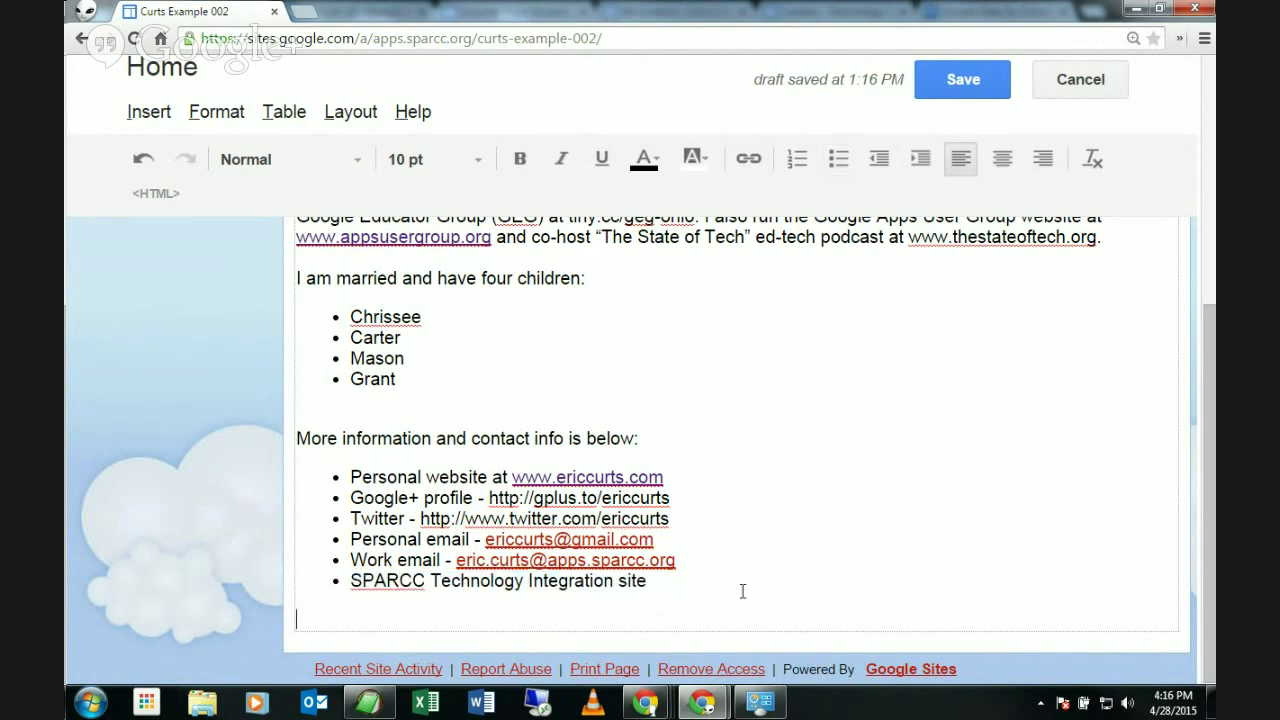
left_click_drag(647, 582, 352, 582)
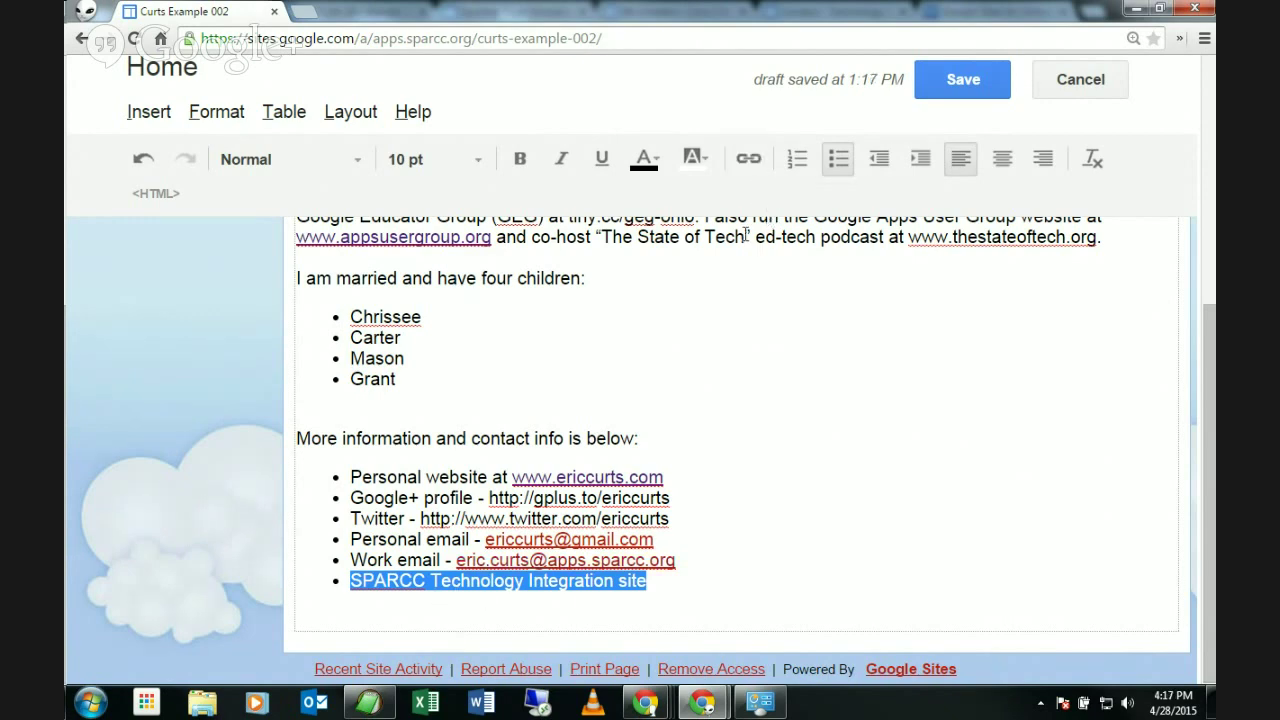
left_click(749, 162)
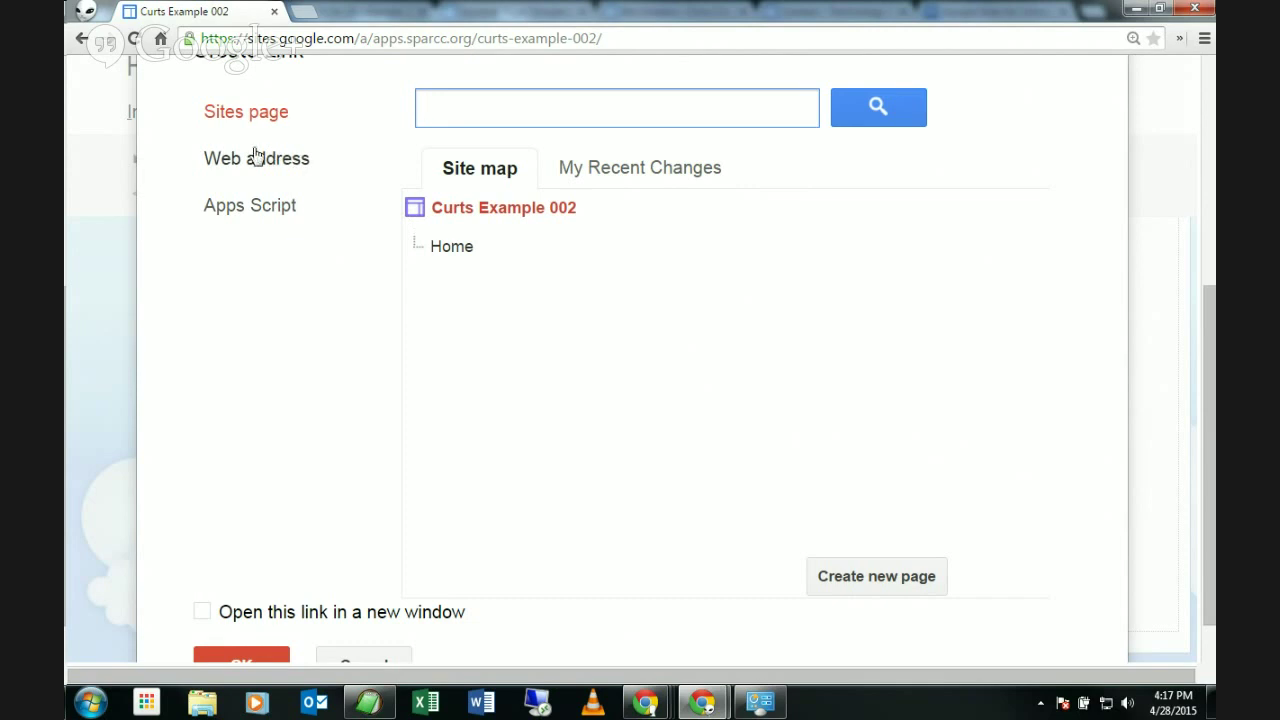
left_click(222, 166)
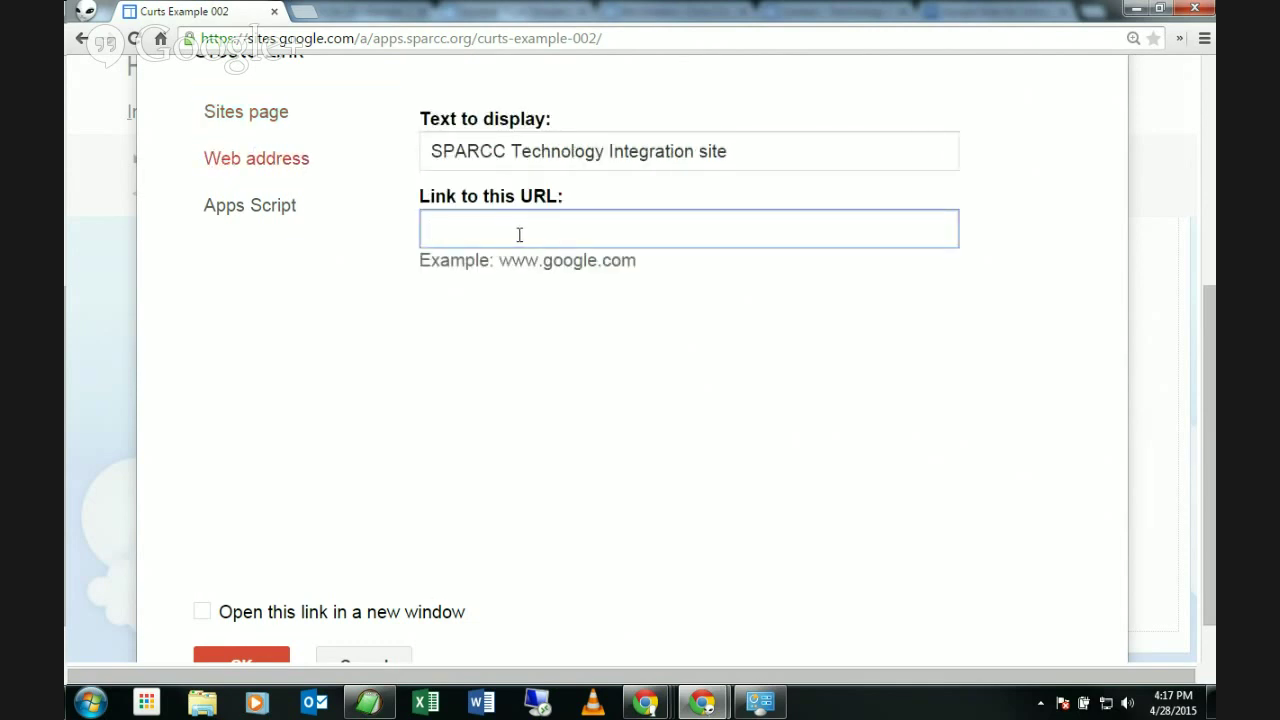
type("http://ti.apps.spar")
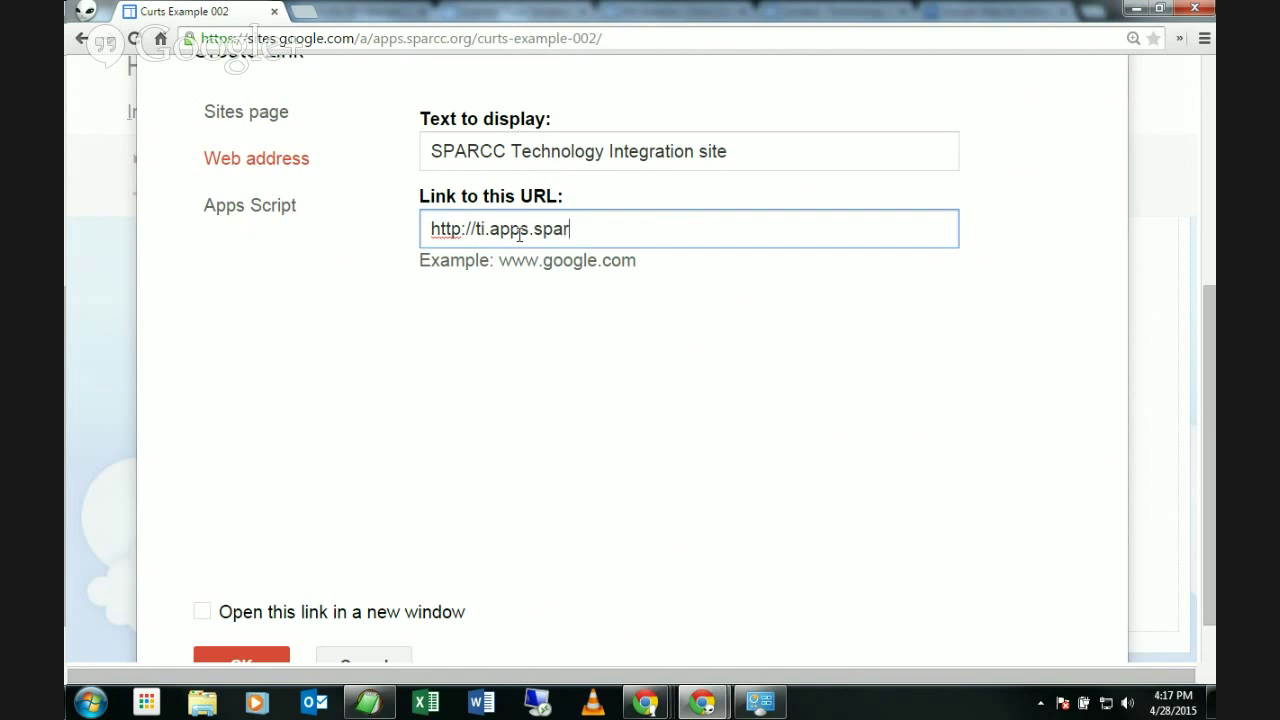
type("cc.org")
scroll(352, 350, "down", 1)
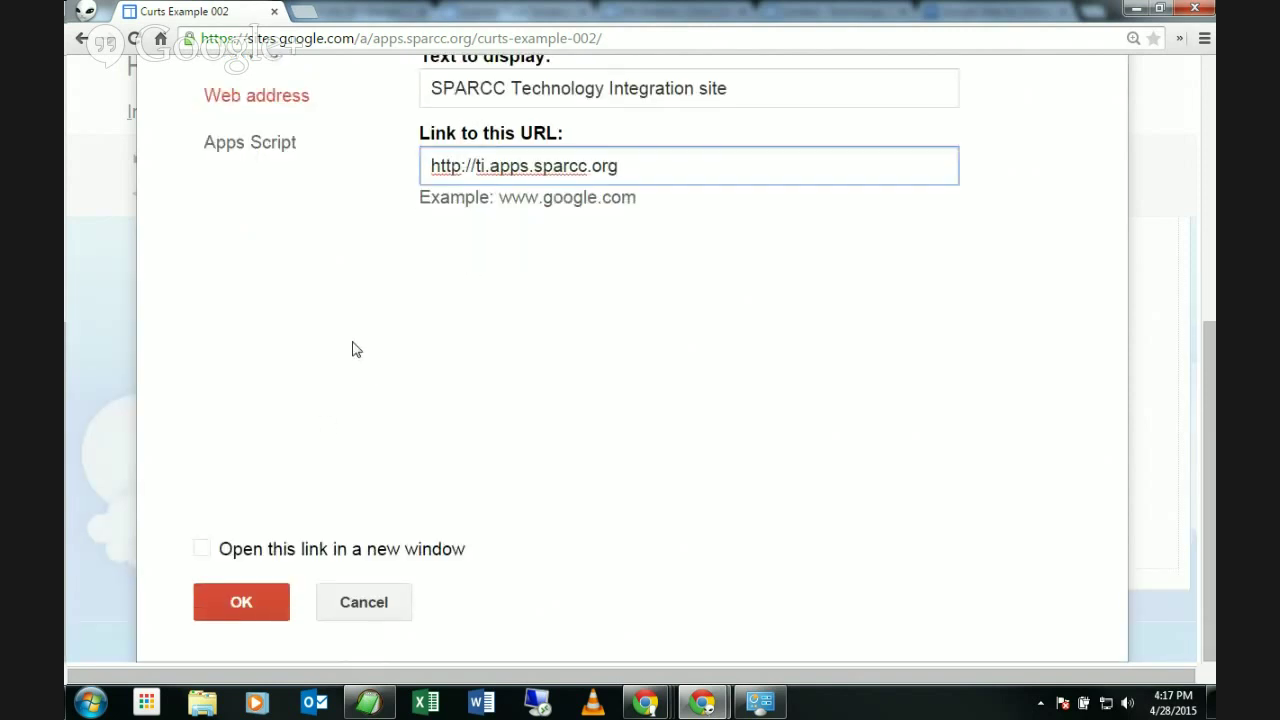
left_click(241, 612)
left_click(829, 457)
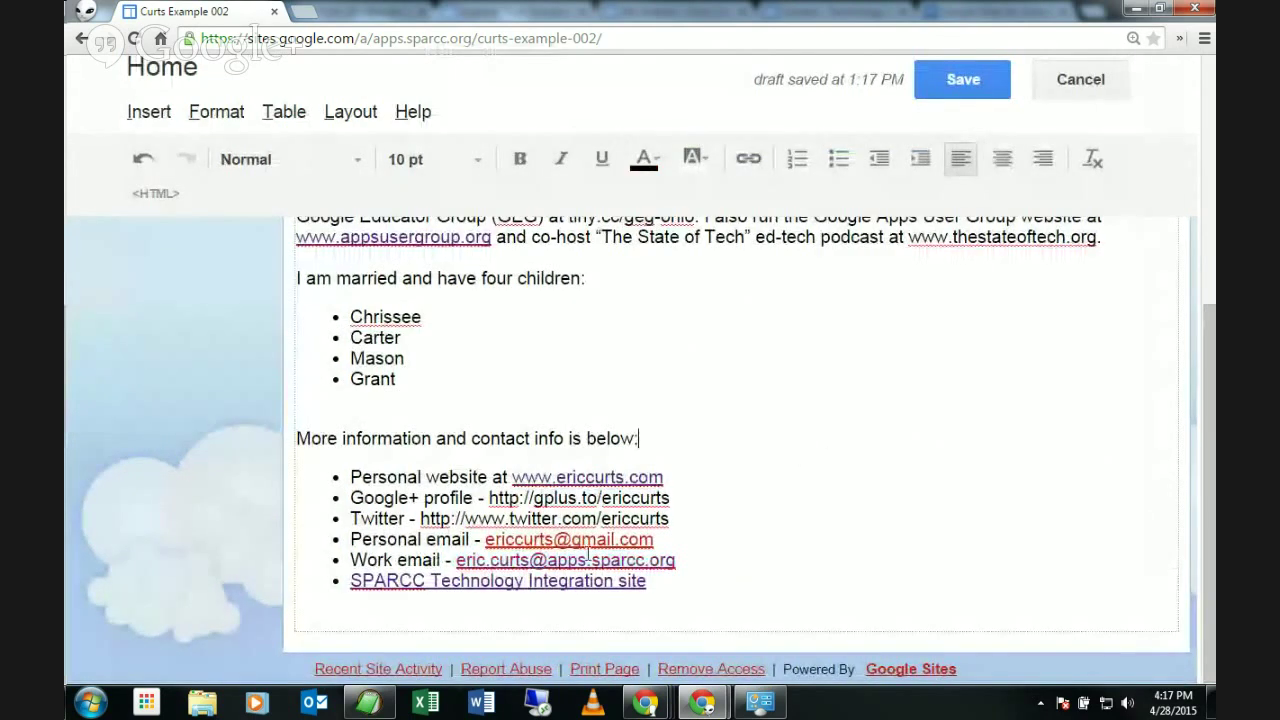
left_click(478, 586)
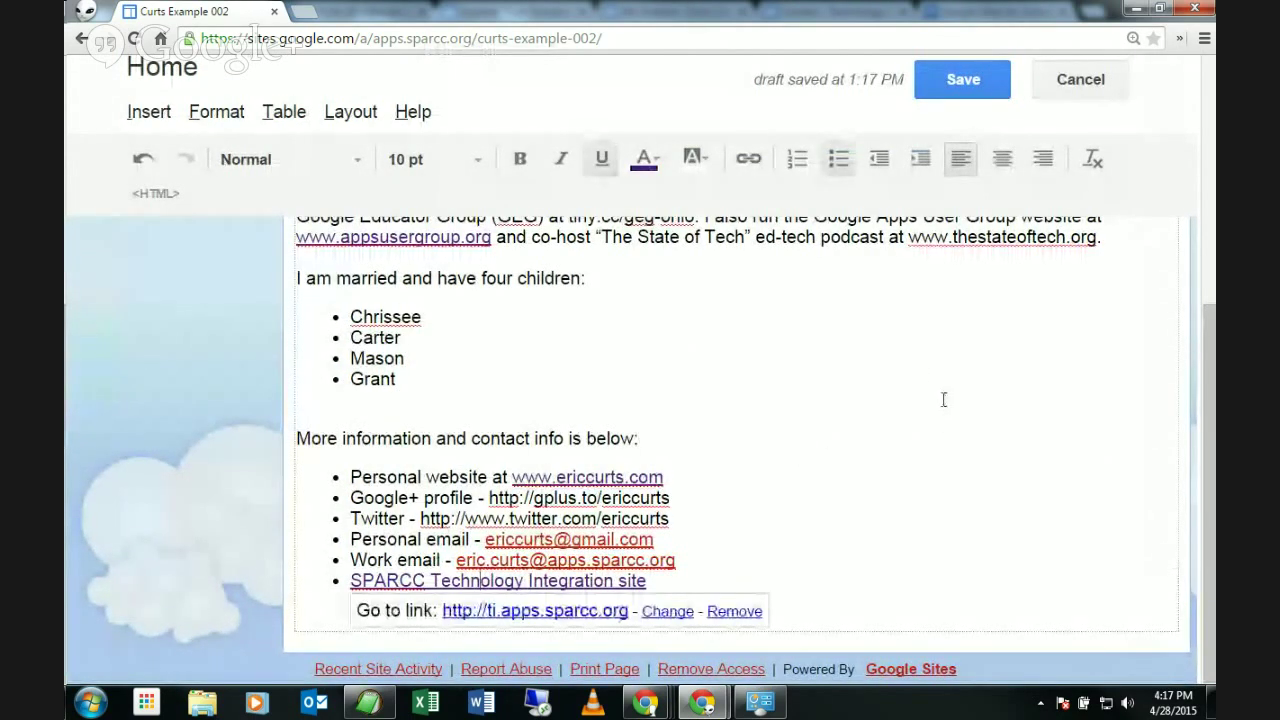
left_click(677, 402)
Look over the Home page from the welcome heading down to the linked contact list at 125% zoom
scroll(683, 387, "up", 4)
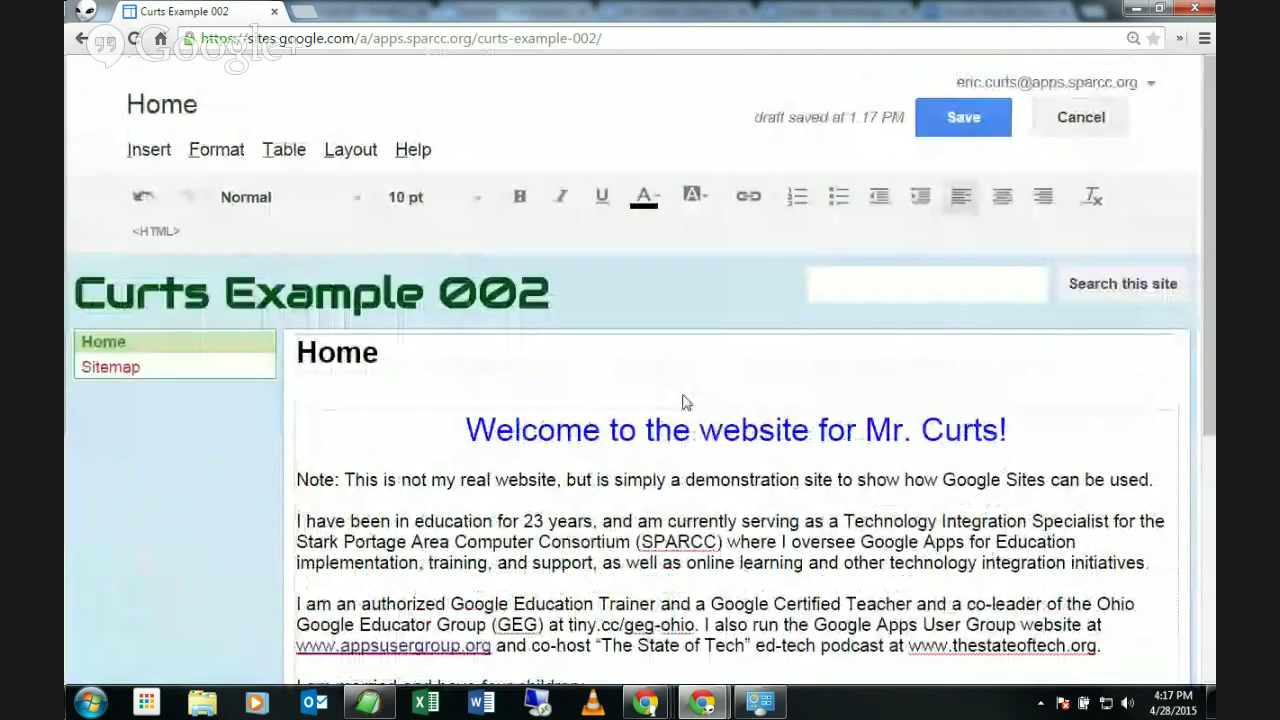
scroll(681, 400, "down", 1)
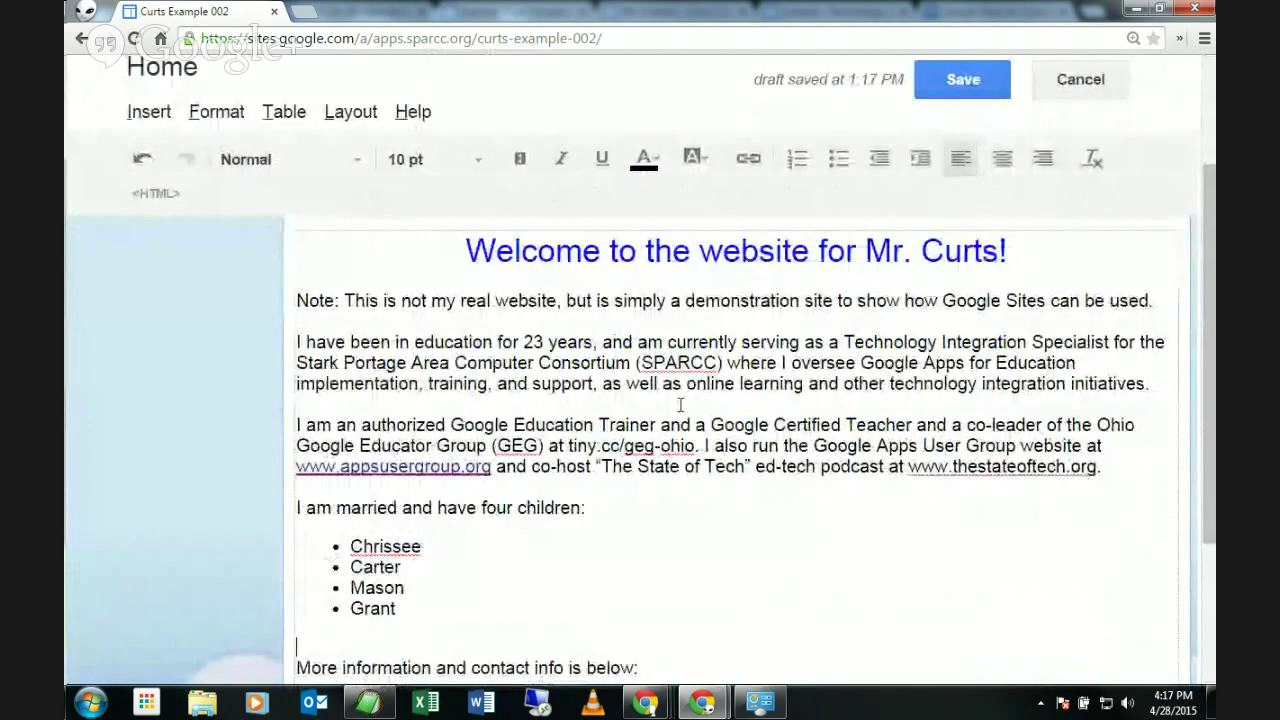
key("ctrl+minus")
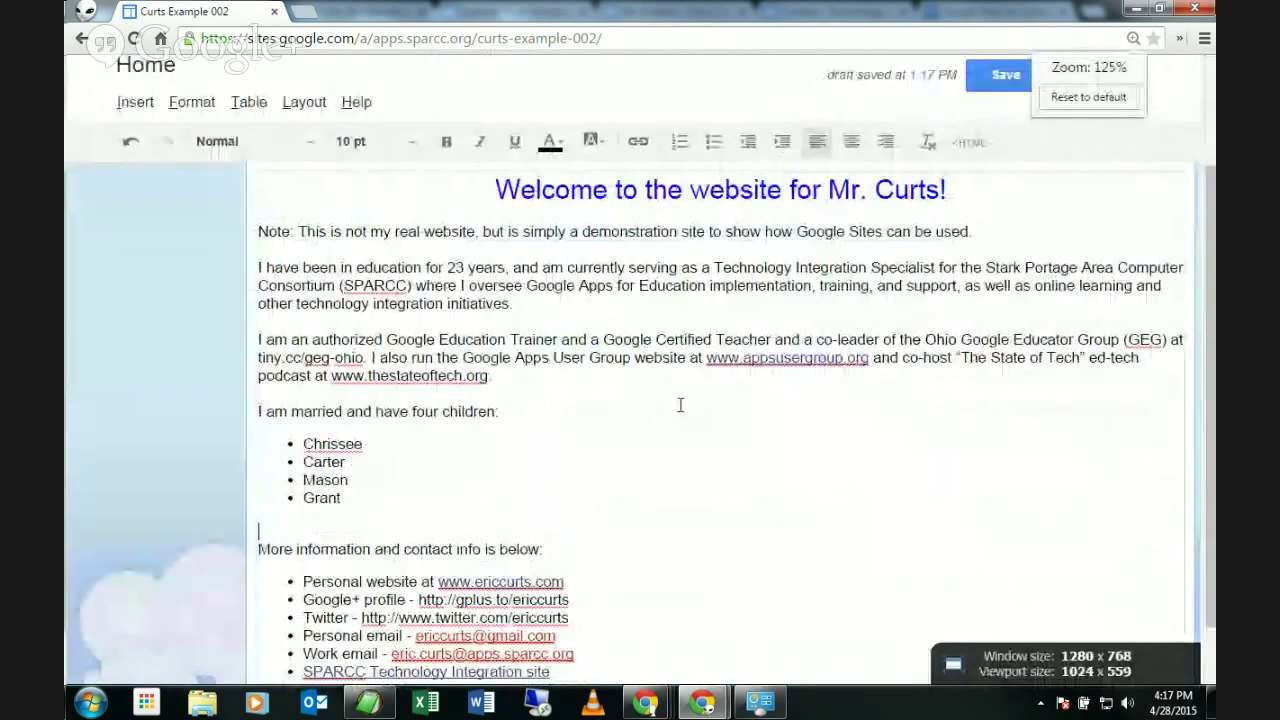
scroll(514, 336, "up", 2)
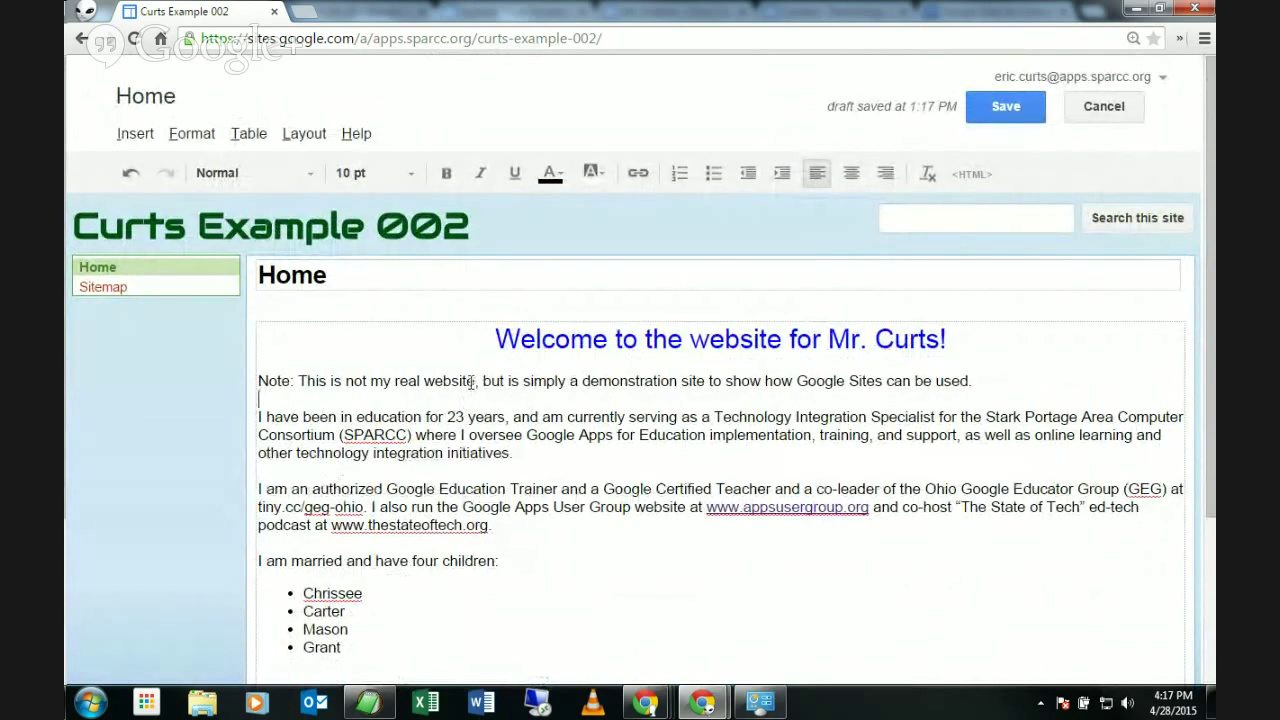
scroll(469, 400, "down", 3)
scroll(469, 391, "up", 3)
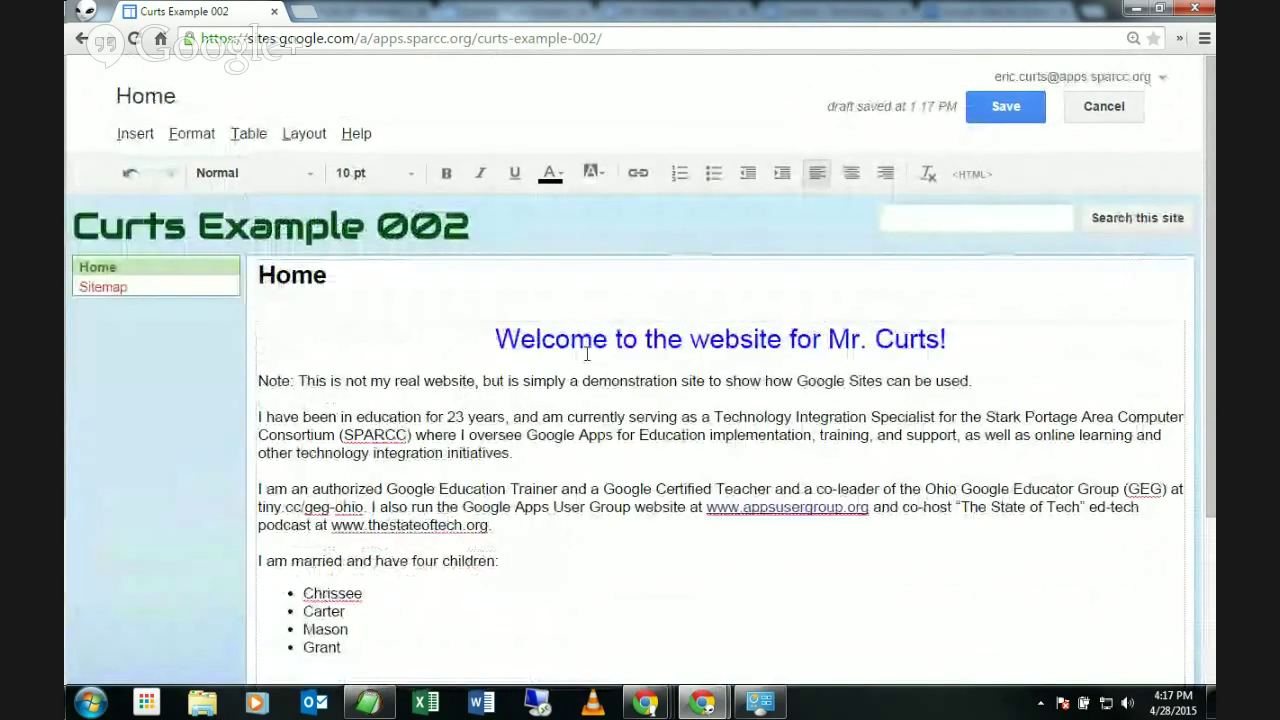
scroll(587, 353, "down", 3)
scroll(520, 560, "up", 5)
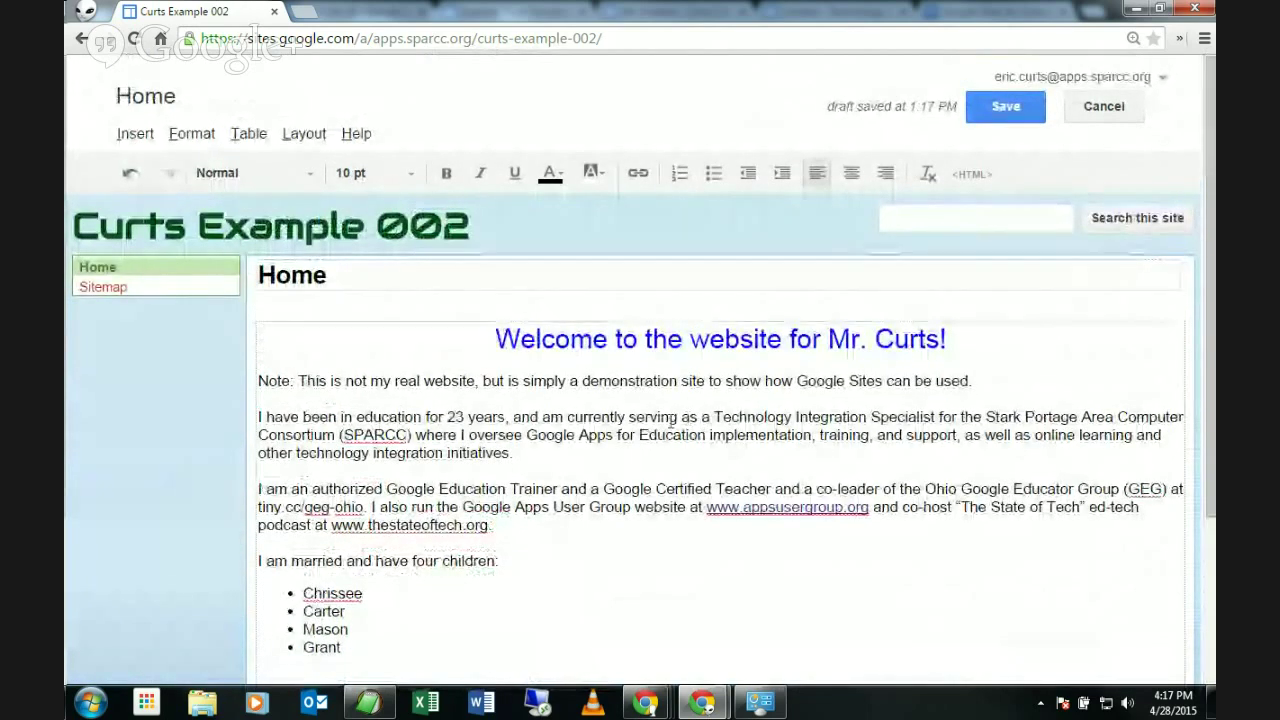
Place the text cursor between the welcome heading and the Note line, and review the available image sources, including Google+ photos and Drive images
left_click(449, 340)
left_click(358, 401)
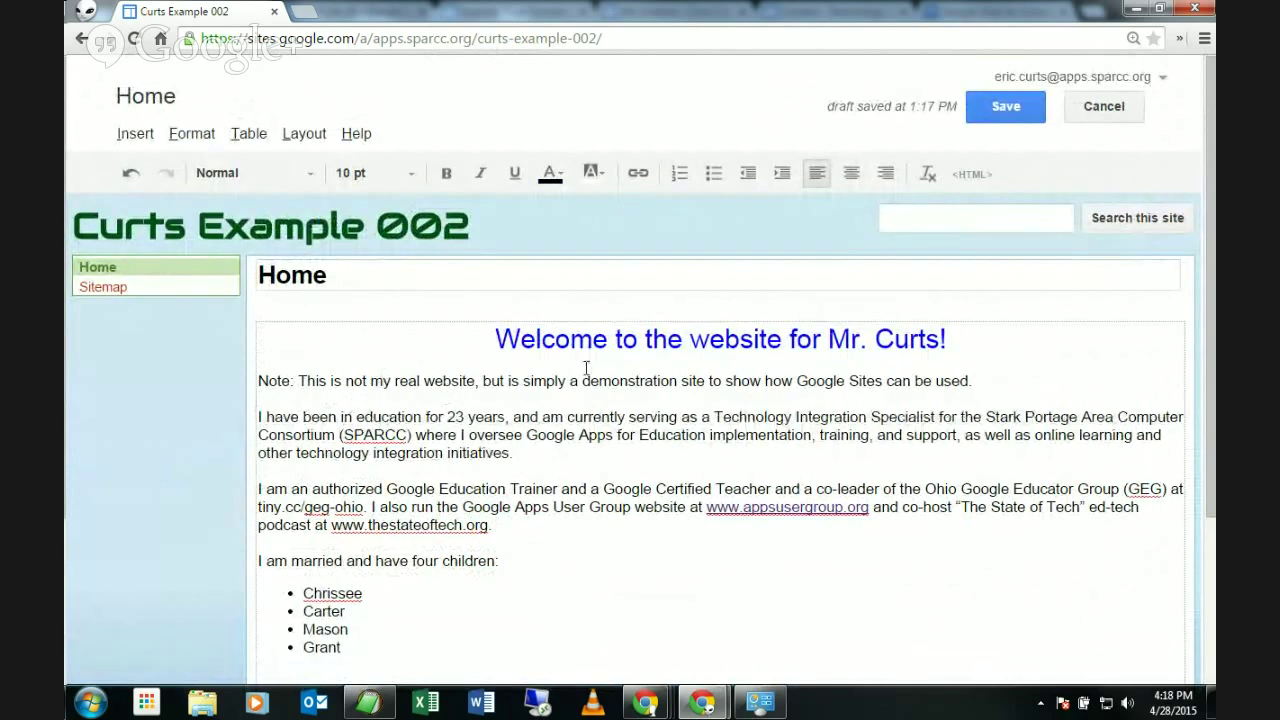
left_click(318, 339)
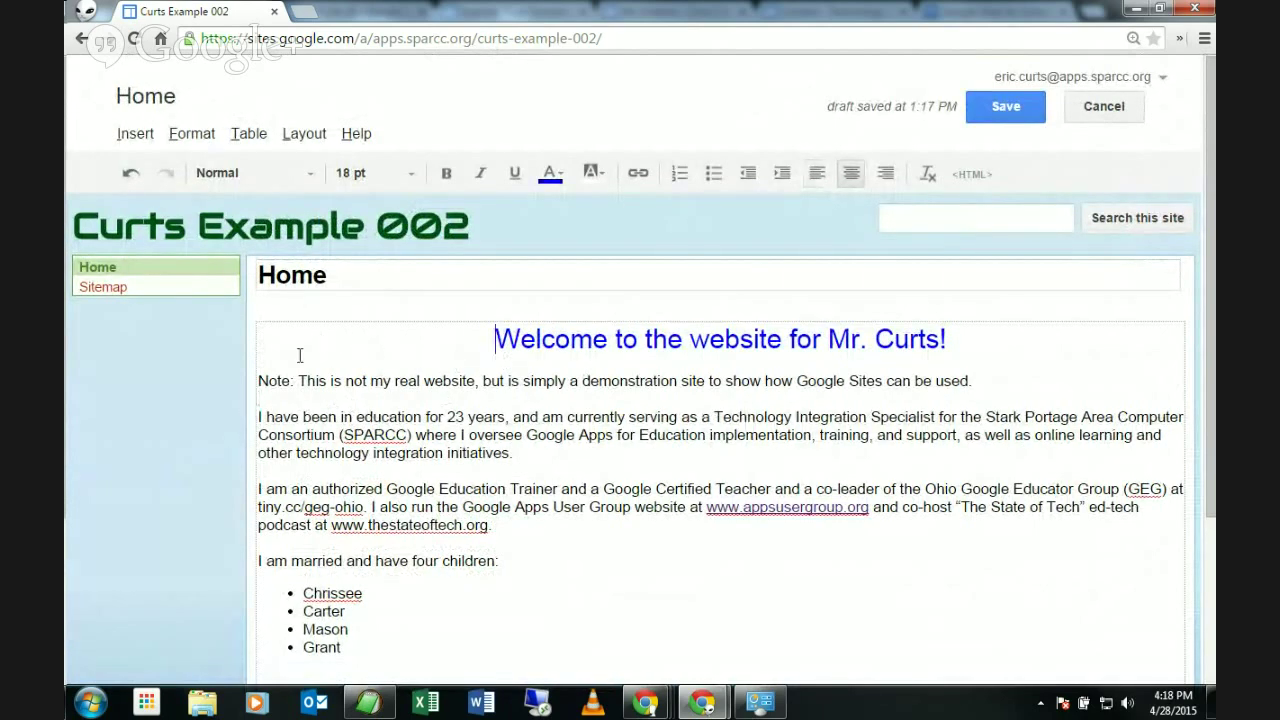
left_click(132, 140)
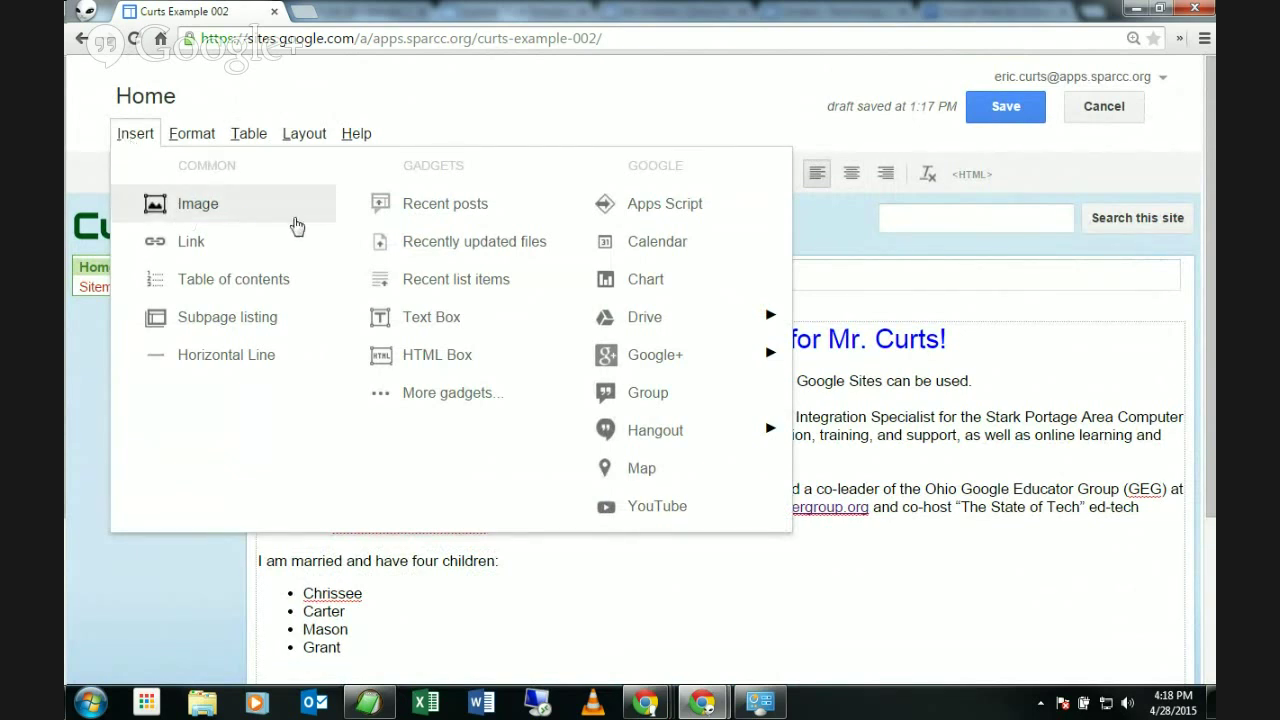
mouse_move(658, 316)
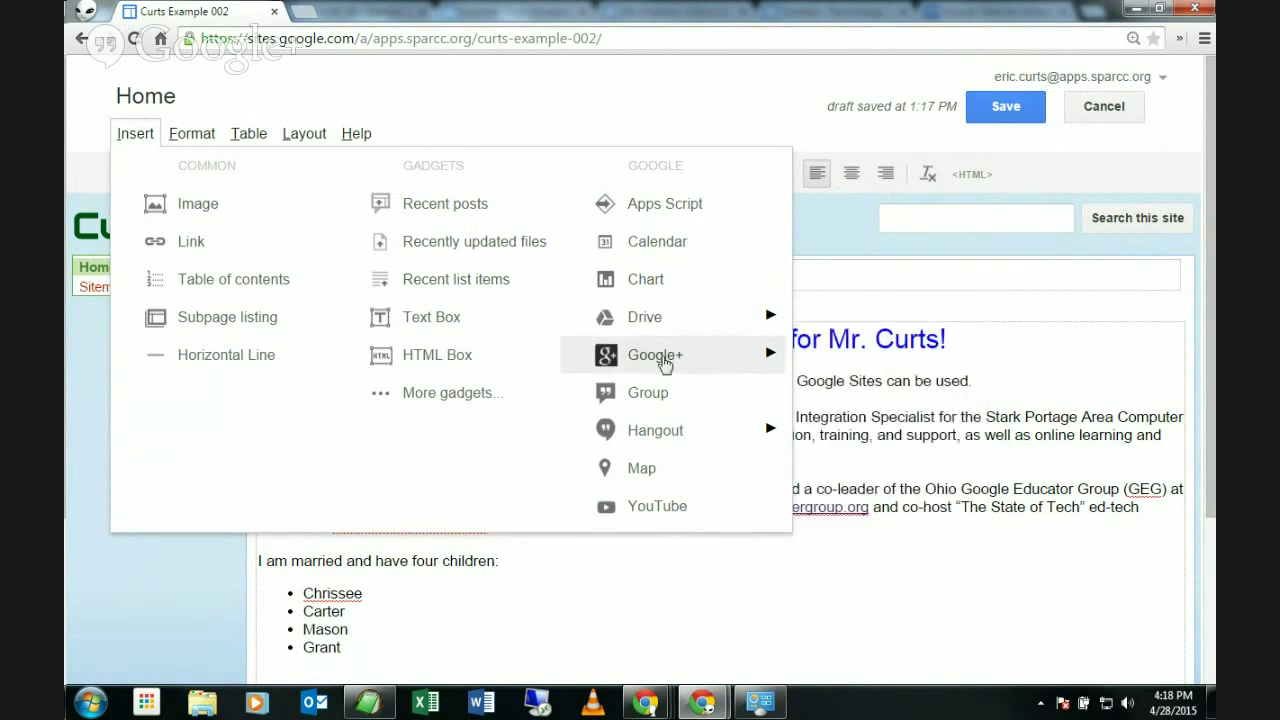
mouse_move(657, 362)
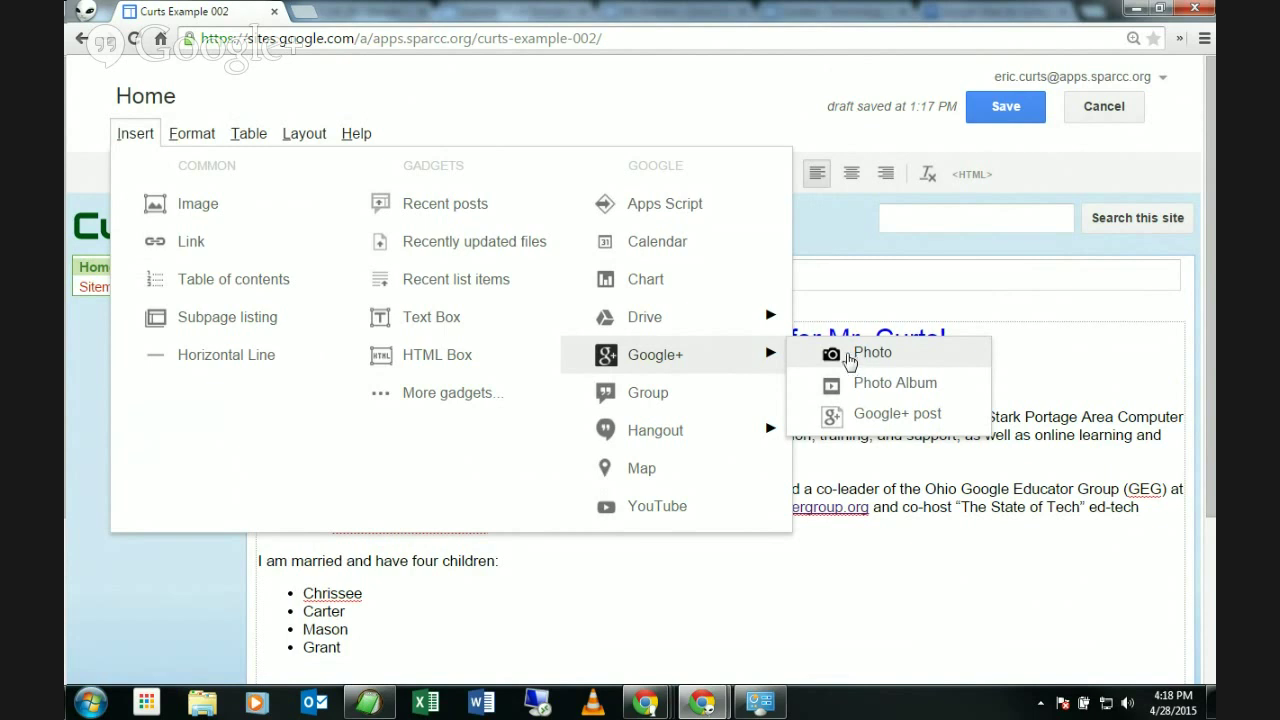
mouse_move(720, 322)
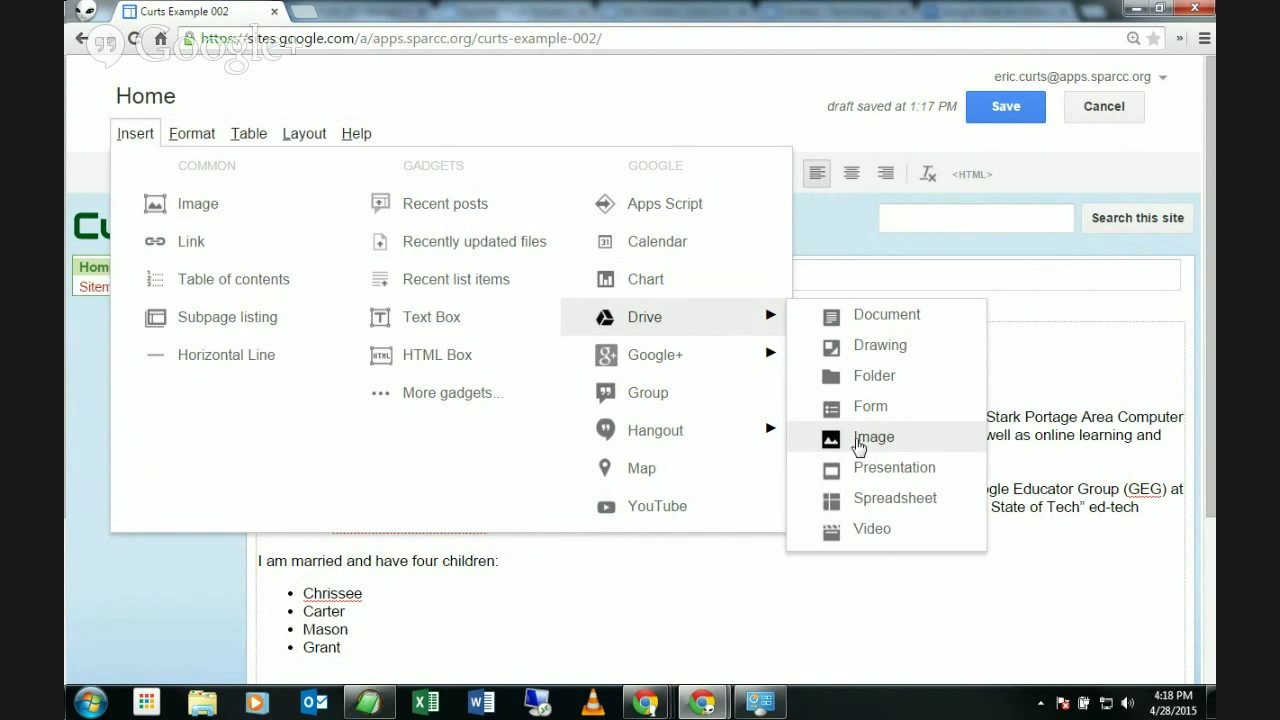
mouse_move(708, 367)
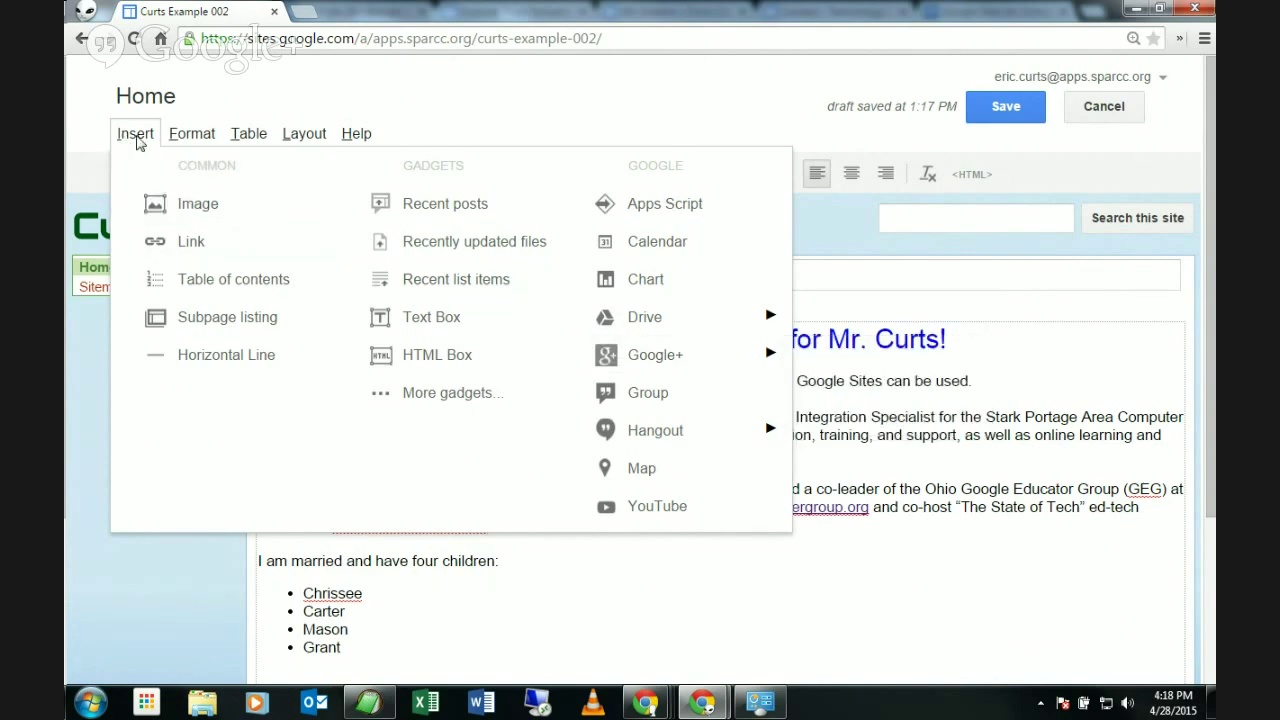
Upload the headshot JPG from the desktop's Bootcamp folder and insert it below the welcome heading
left_click(198, 204)
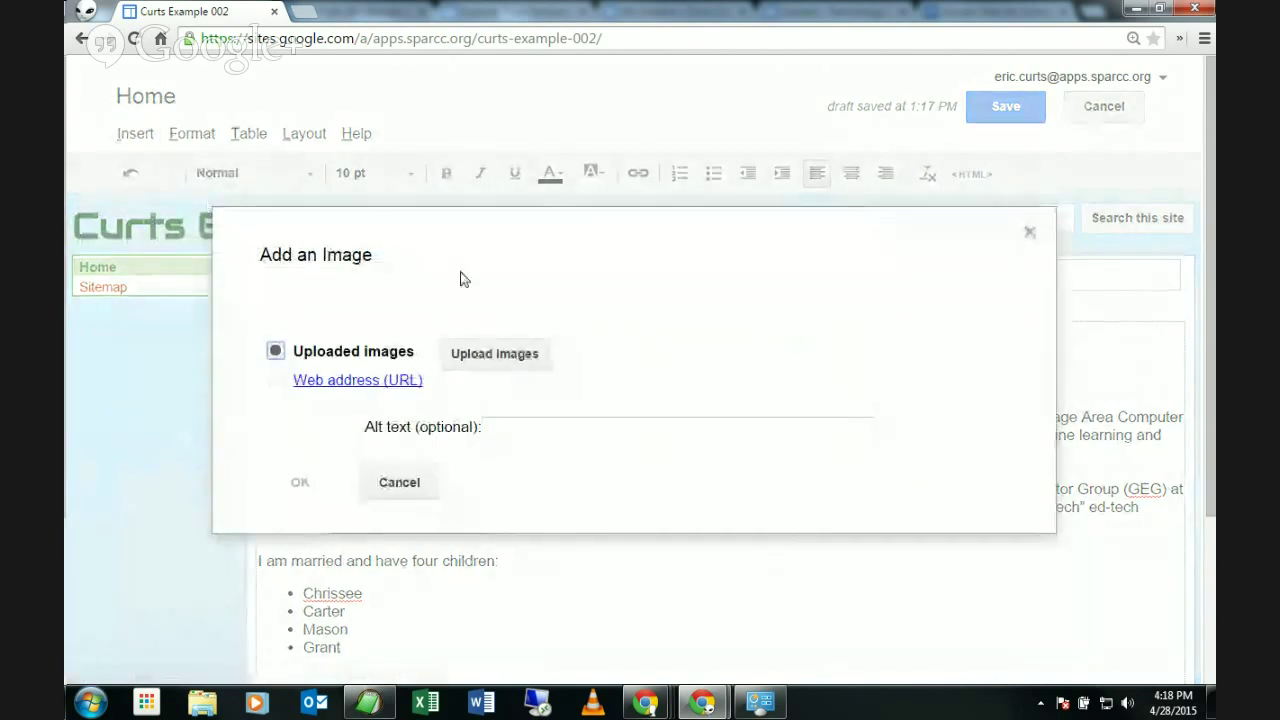
left_click(496, 356)
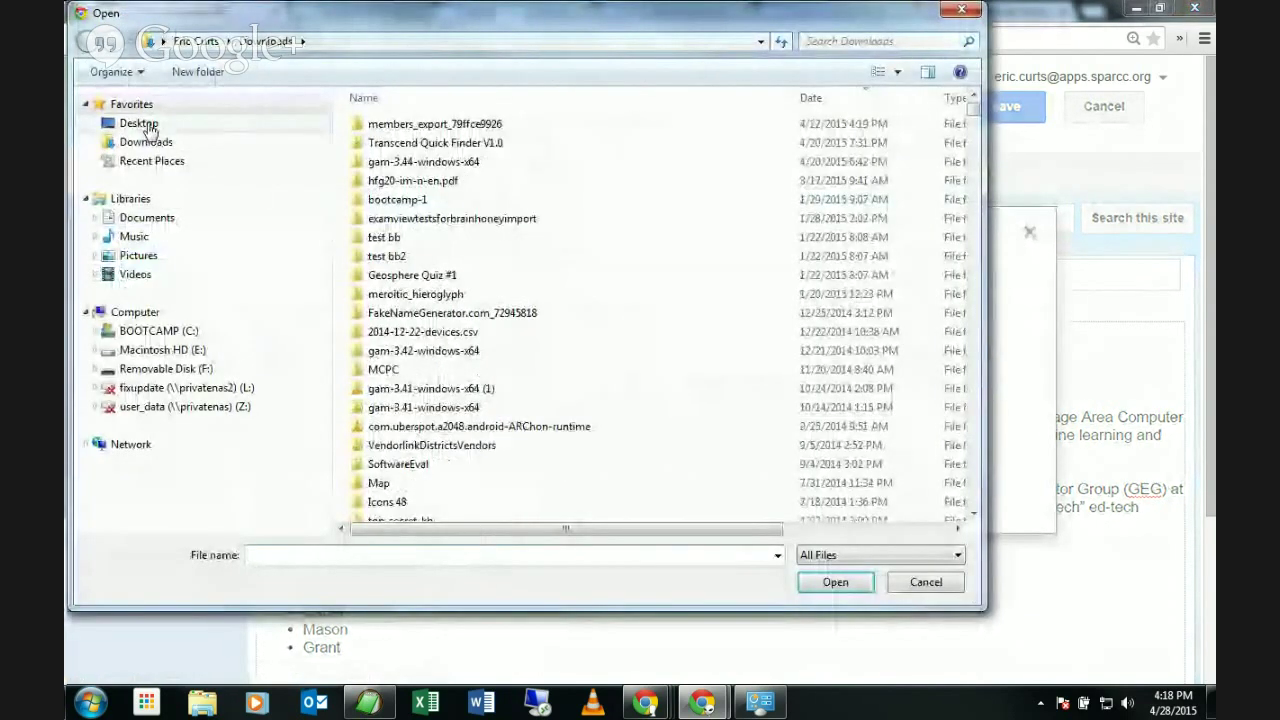
left_click(135, 123)
double_click(650, 417)
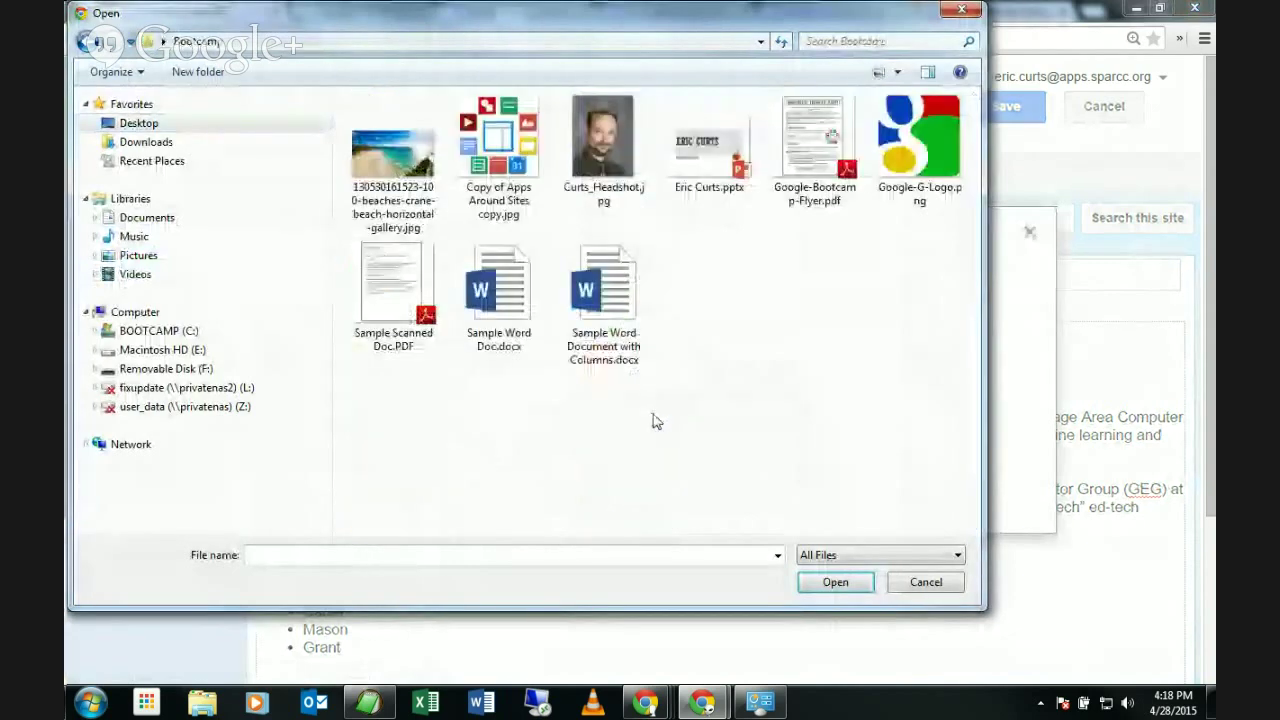
left_click(624, 184)
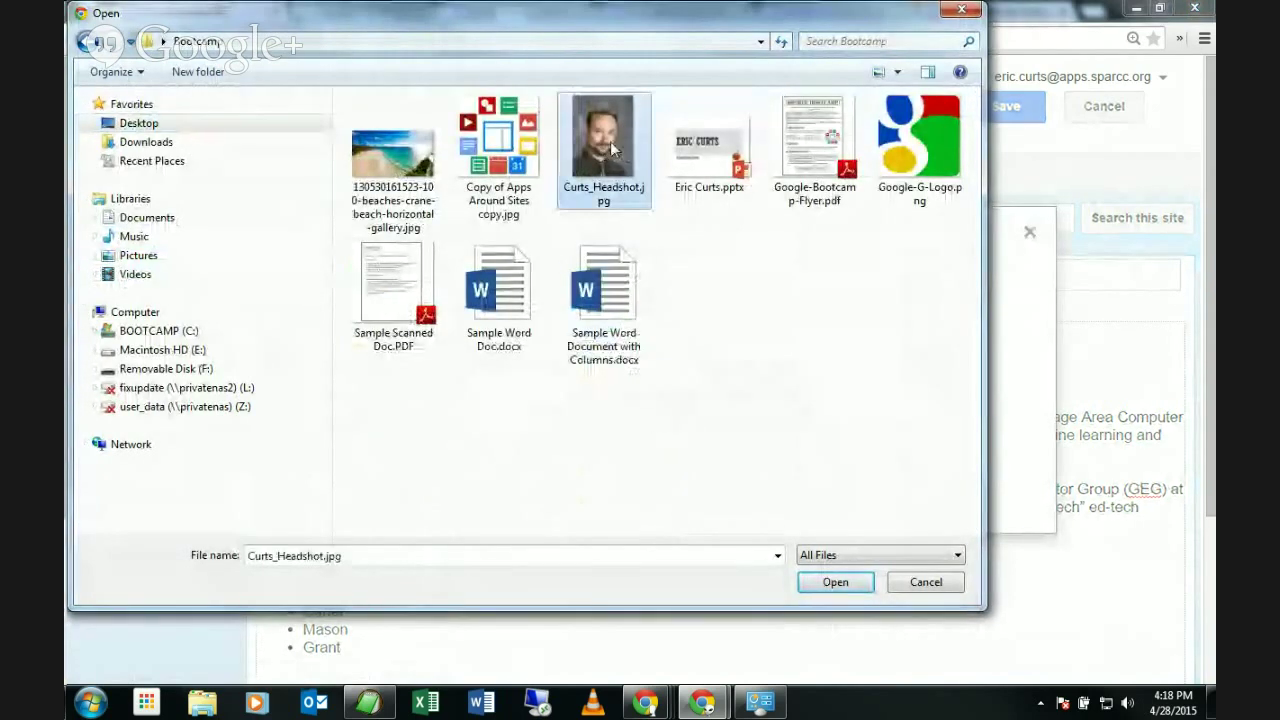
left_click(833, 582)
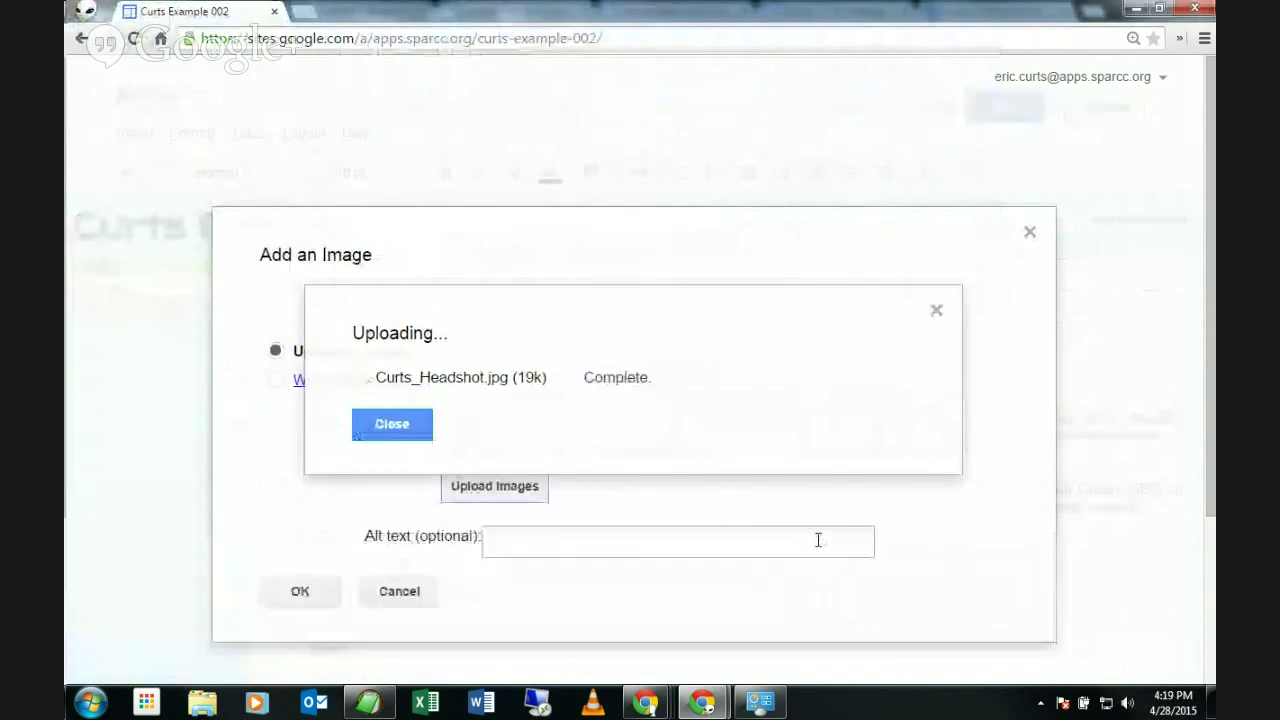
left_click(302, 592)
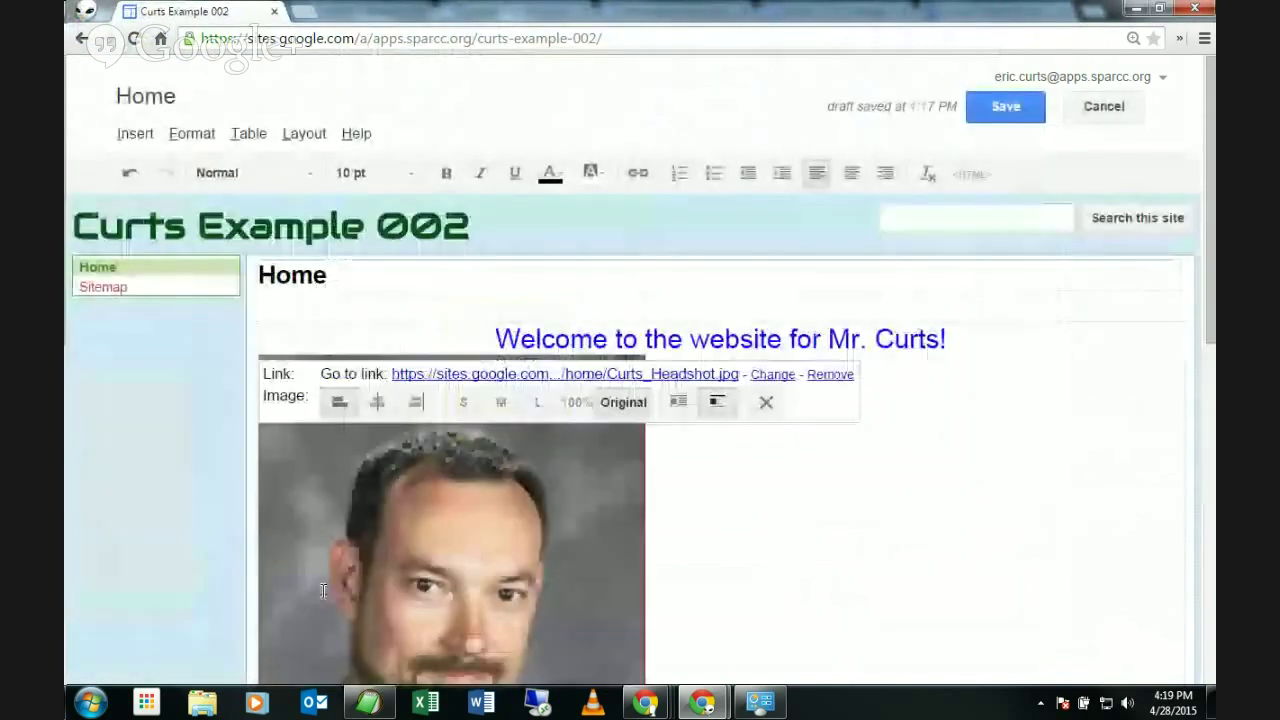
scroll(878, 474, "down", 1)
scroll(876, 470, "down", 4)
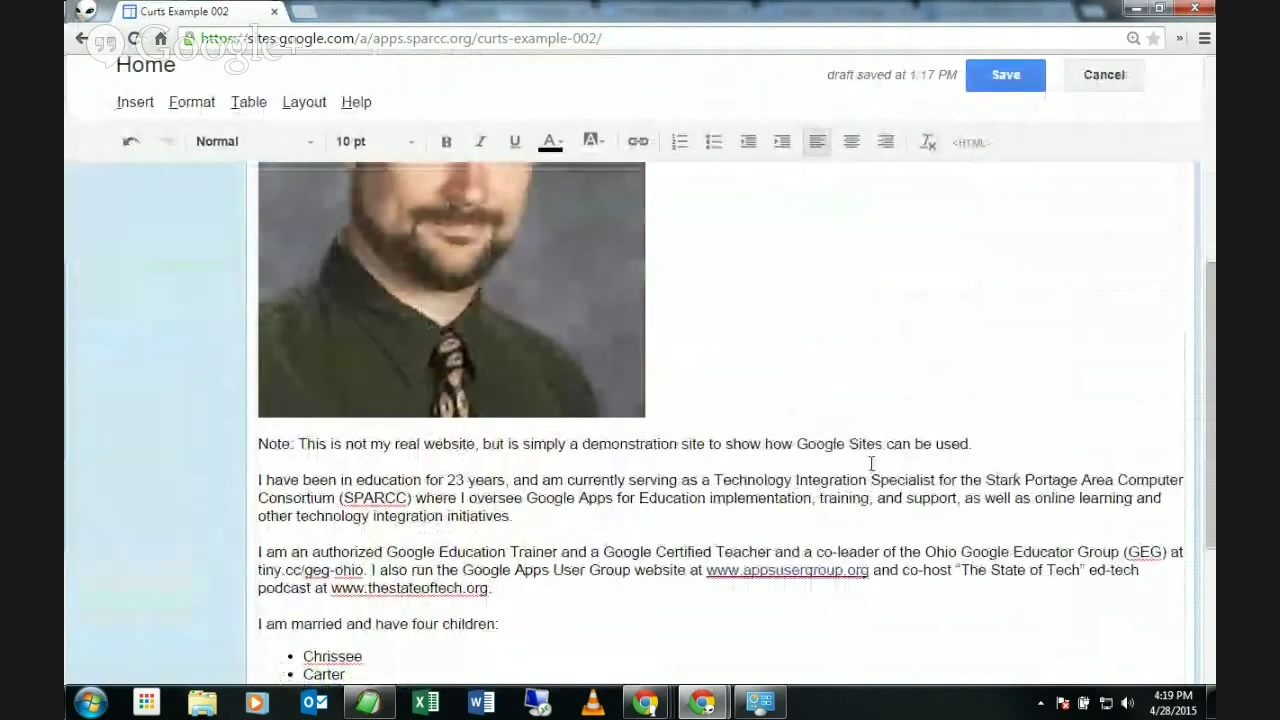
Select the headshot below the welcome heading, try the M, L and Original sizes, and set it to size S
scroll(872, 465, "up", 4)
scroll(872, 469, "down", 2)
scroll(871, 469, "down", 2)
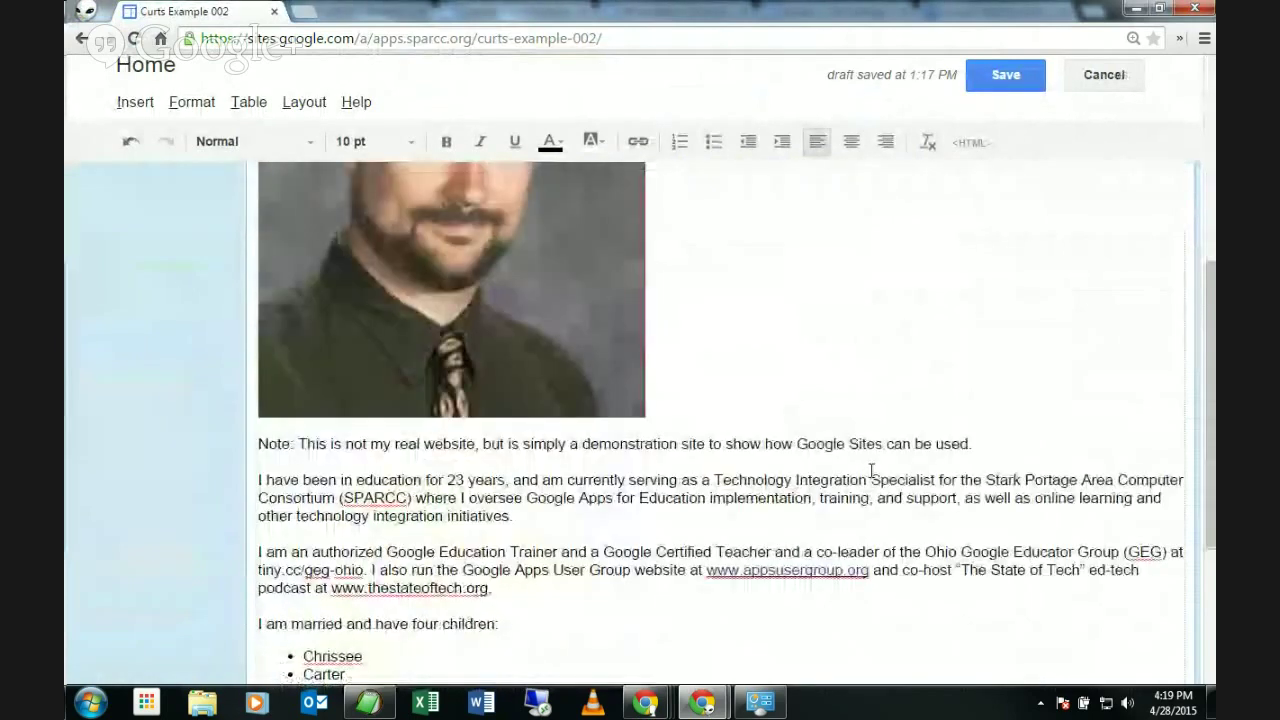
scroll(871, 470, "up", 4)
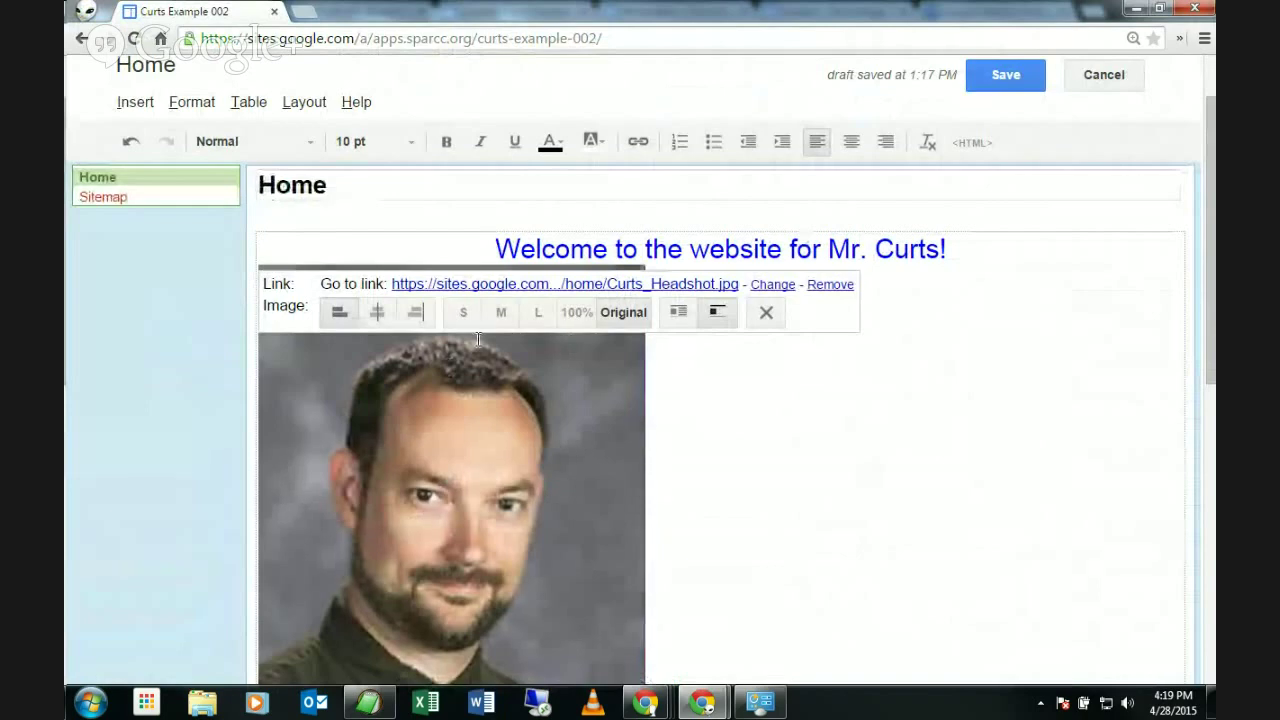
left_click(826, 476)
left_click(510, 473)
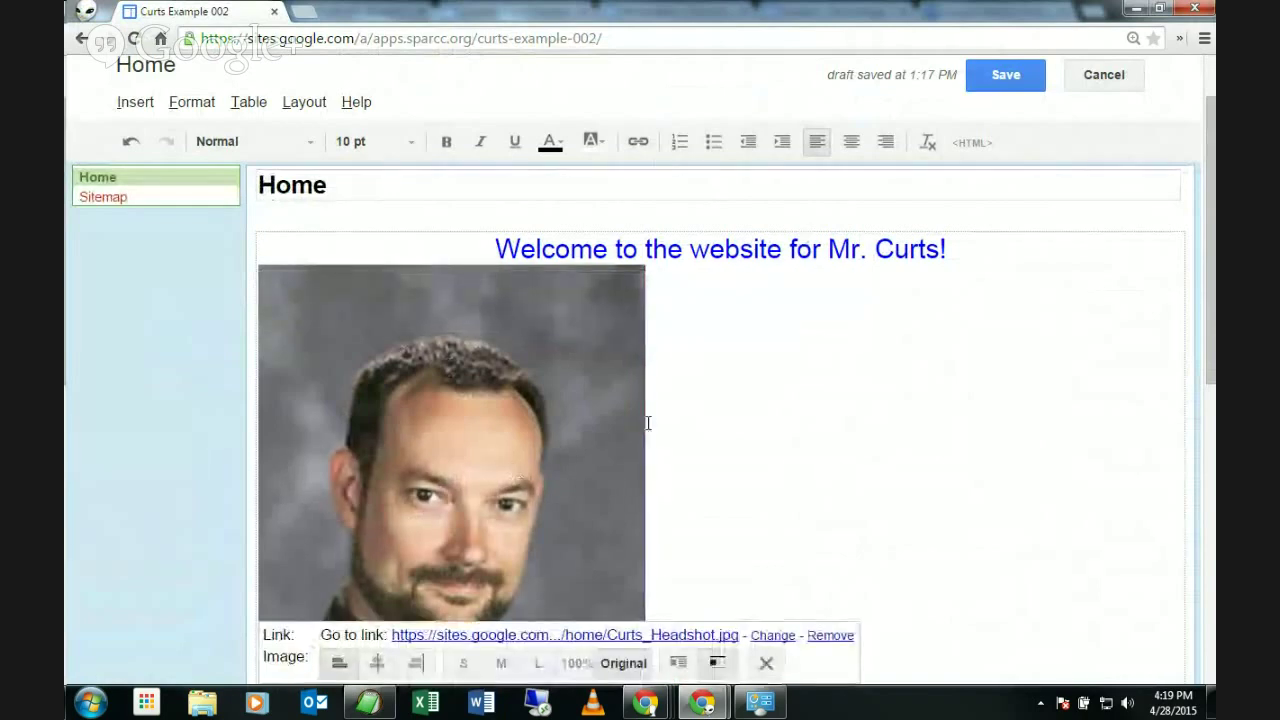
scroll(667, 416, "down", 1)
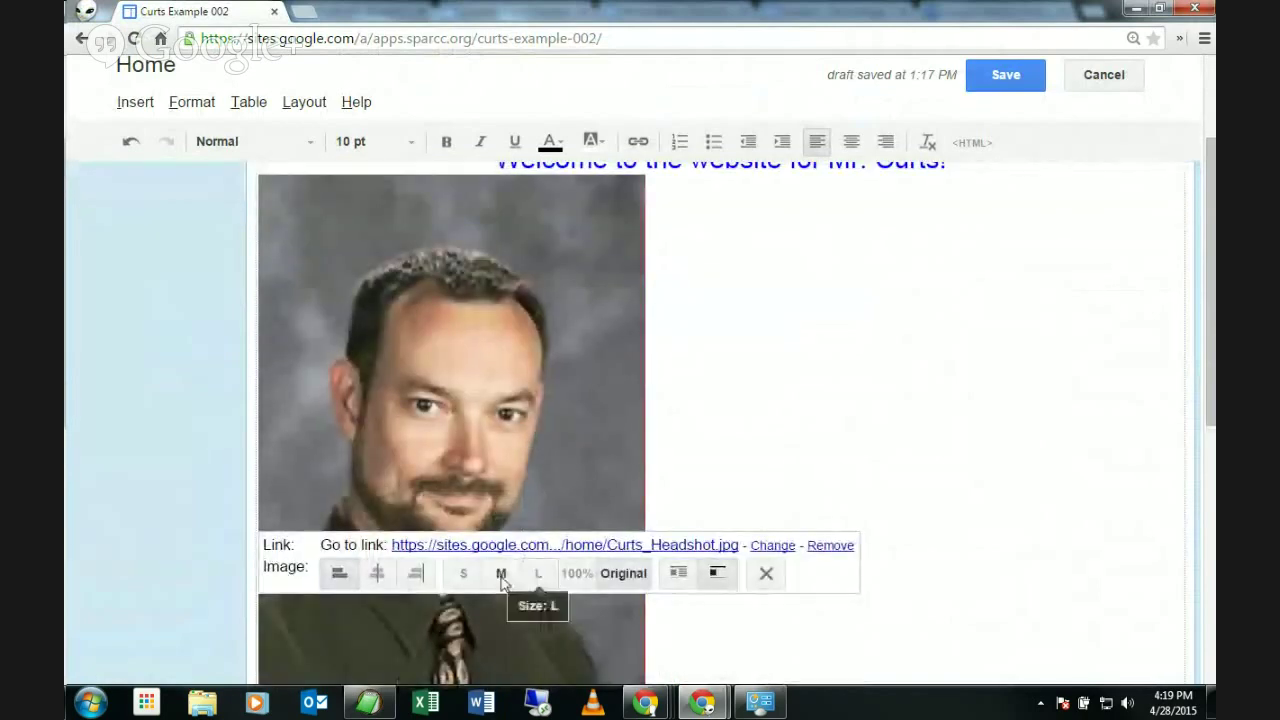
left_click(463, 573)
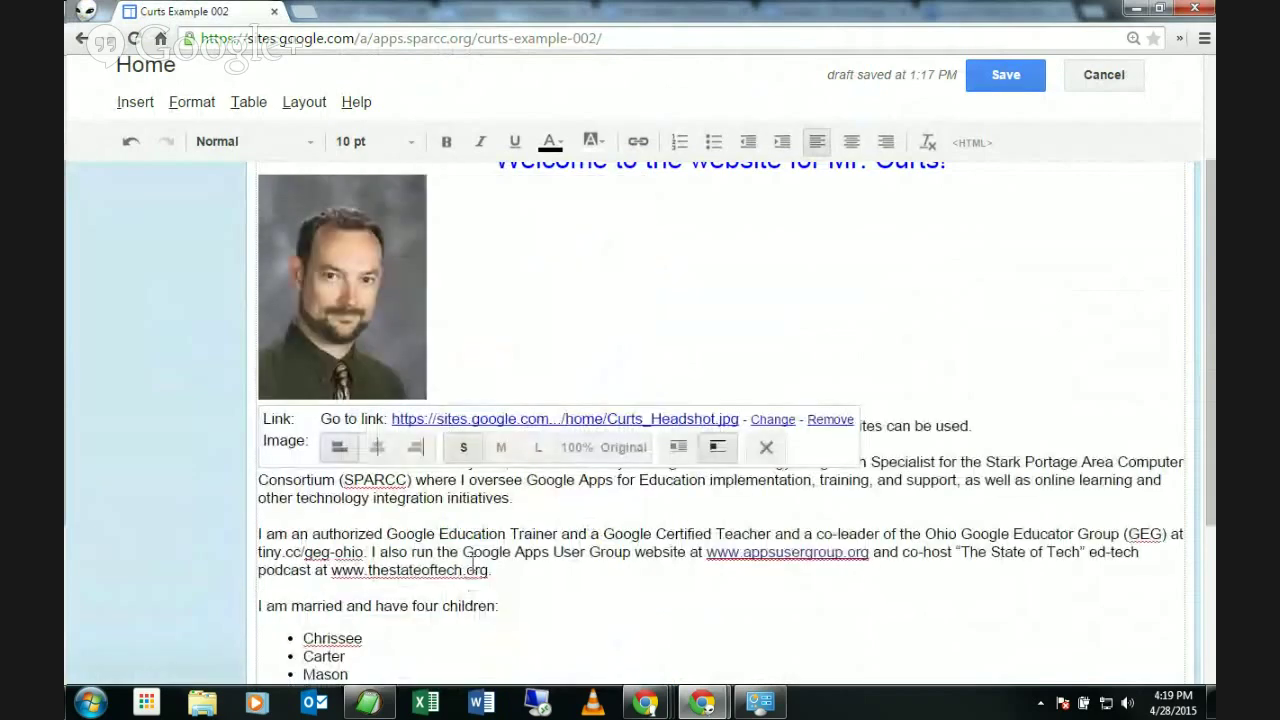
left_click(501, 450)
left_click(538, 582)
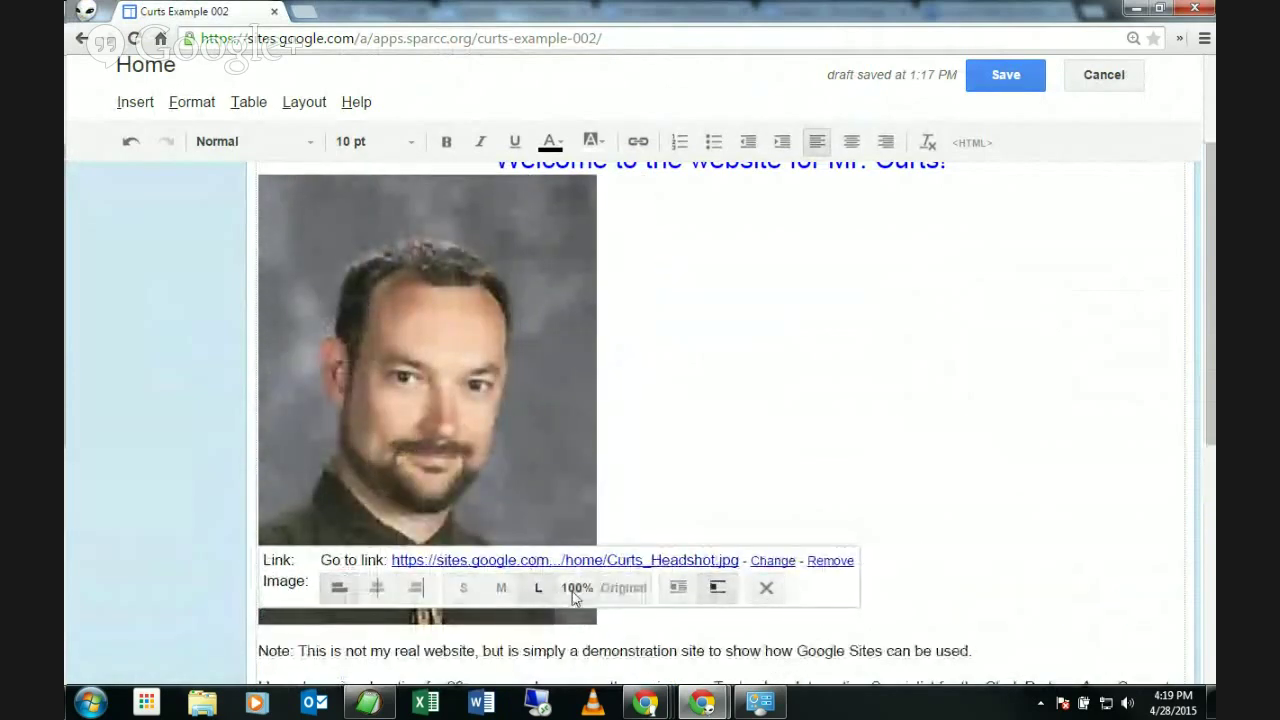
left_click(623, 588)
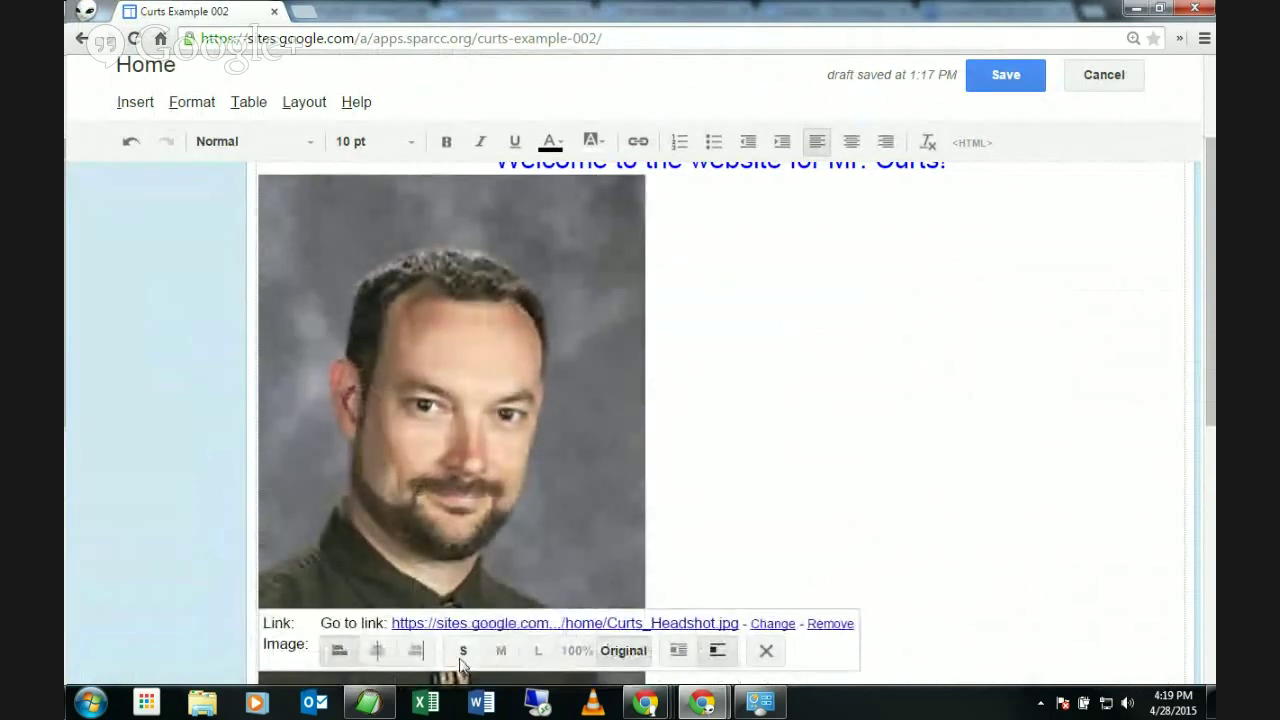
left_click(463, 650)
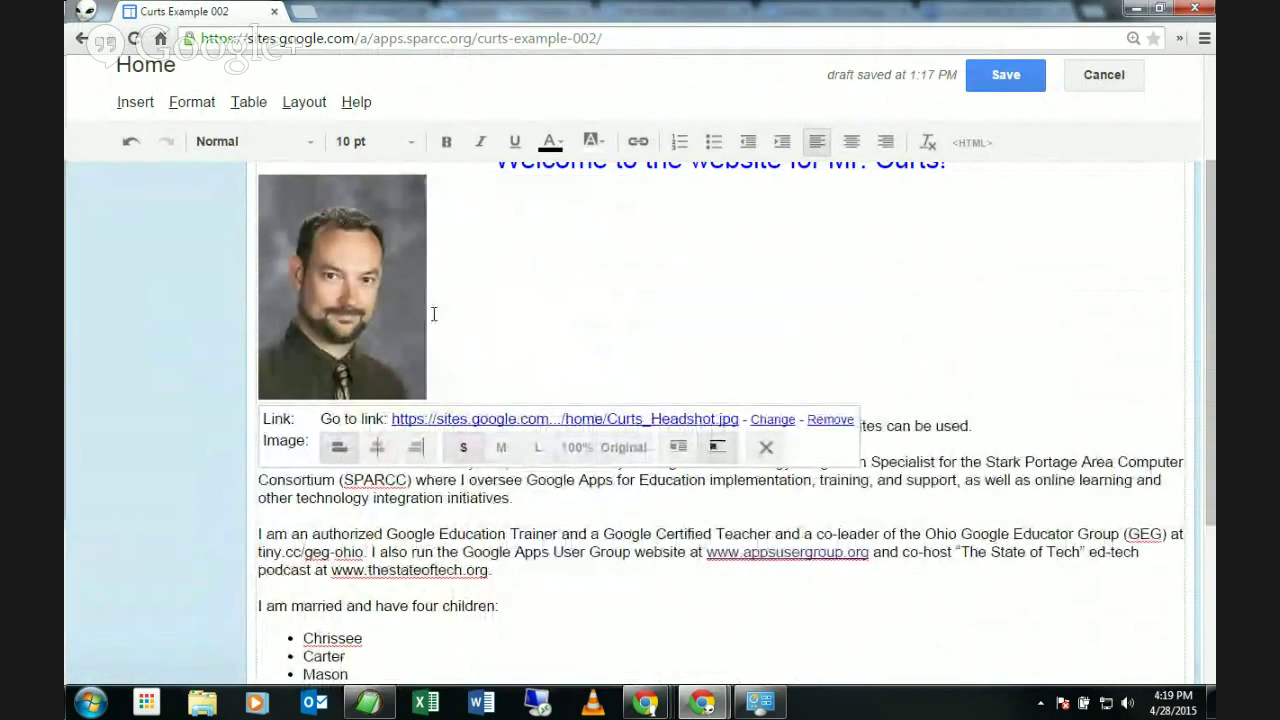
Align the headshot to the right, after trying centre alignment, and turn text wrapping on so the paragraphs flow beside it
scroll(440, 317, "up", 2)
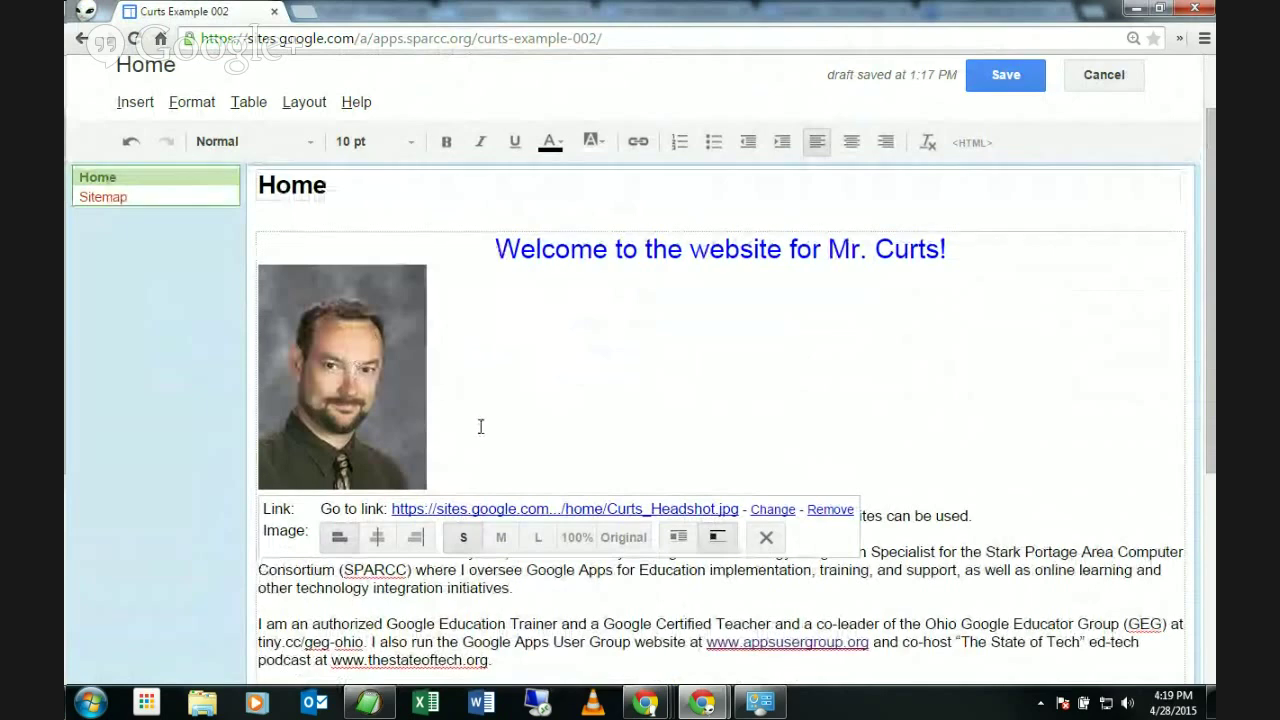
left_click(377, 537)
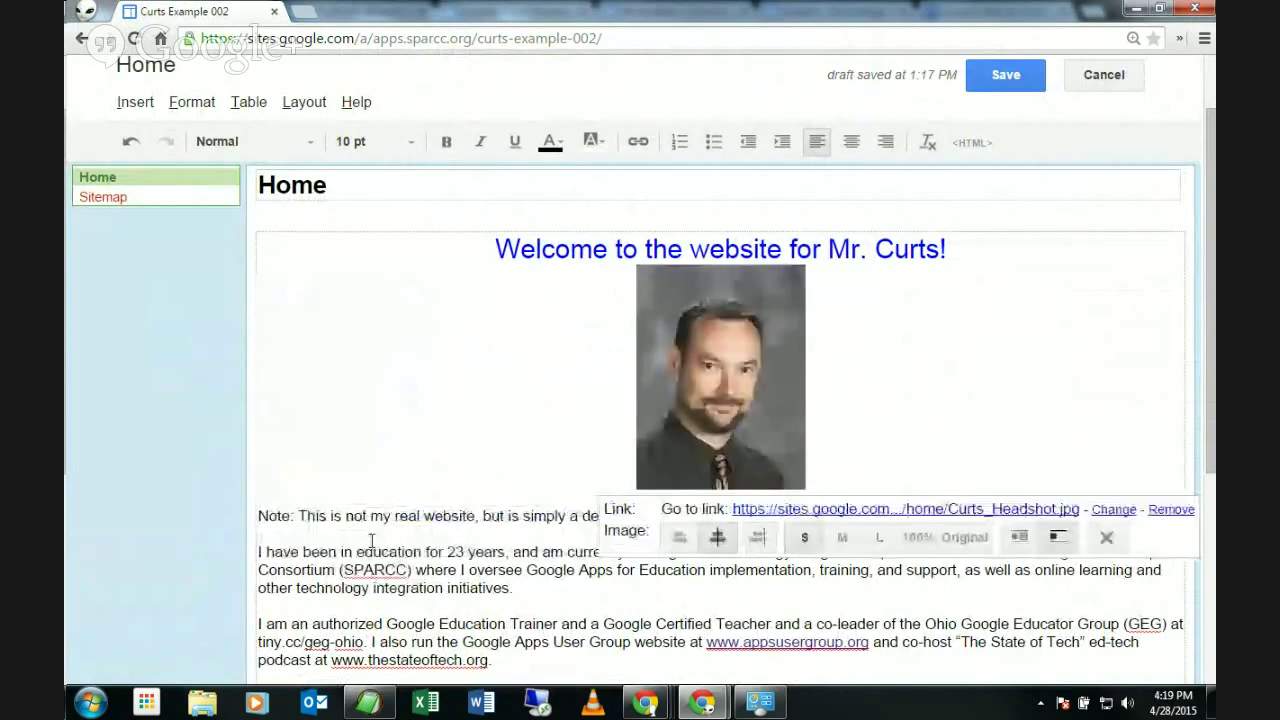
left_click(757, 537)
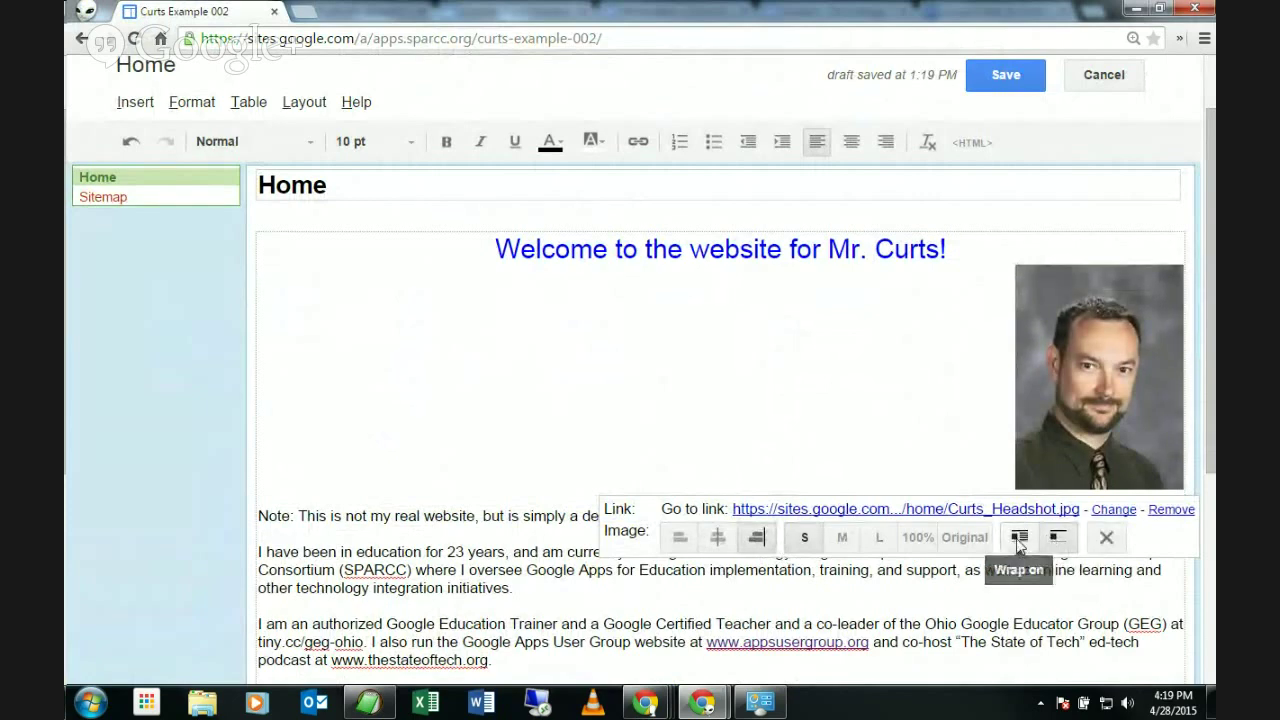
left_click(1019, 541)
left_click(645, 454)
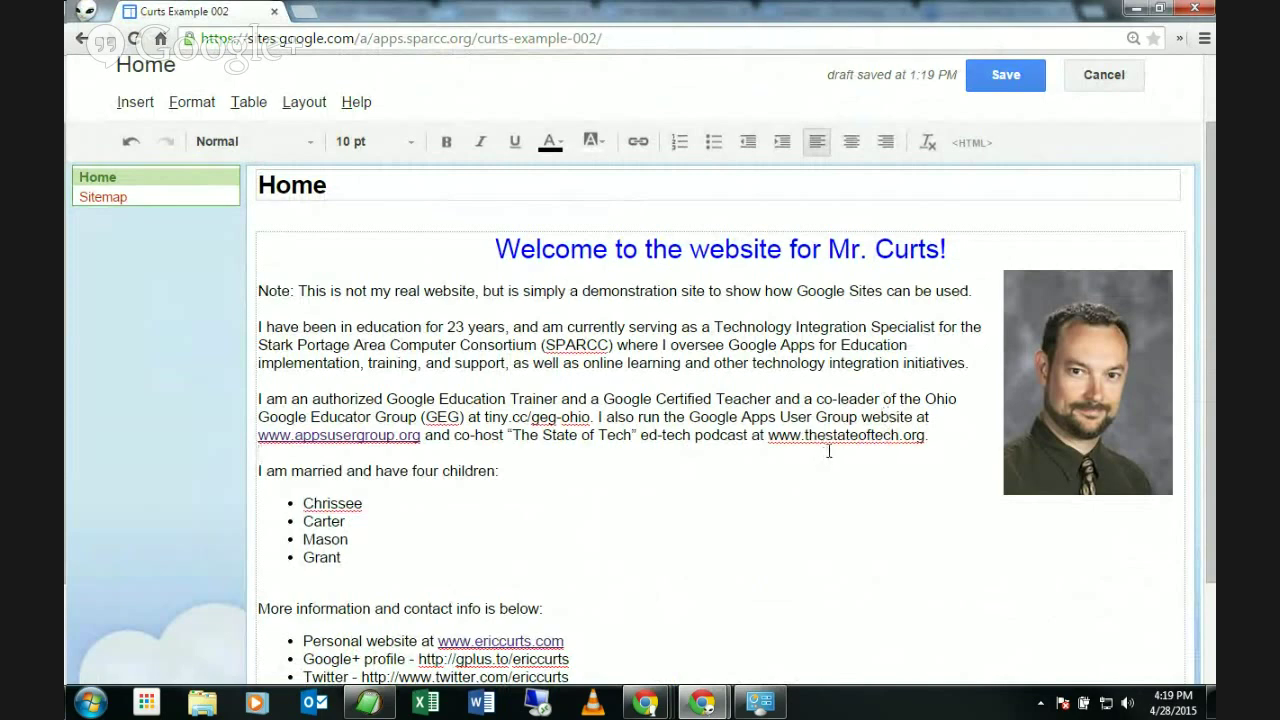
left_click(1114, 402)
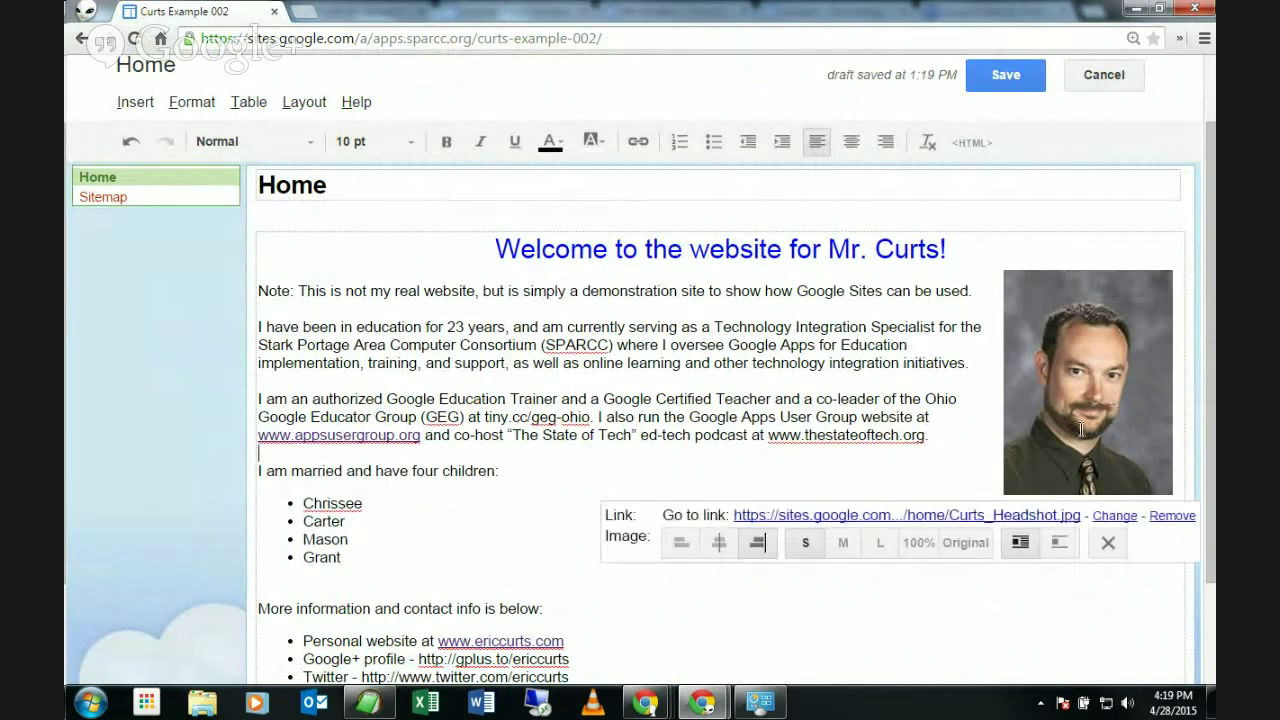
left_click(591, 466)
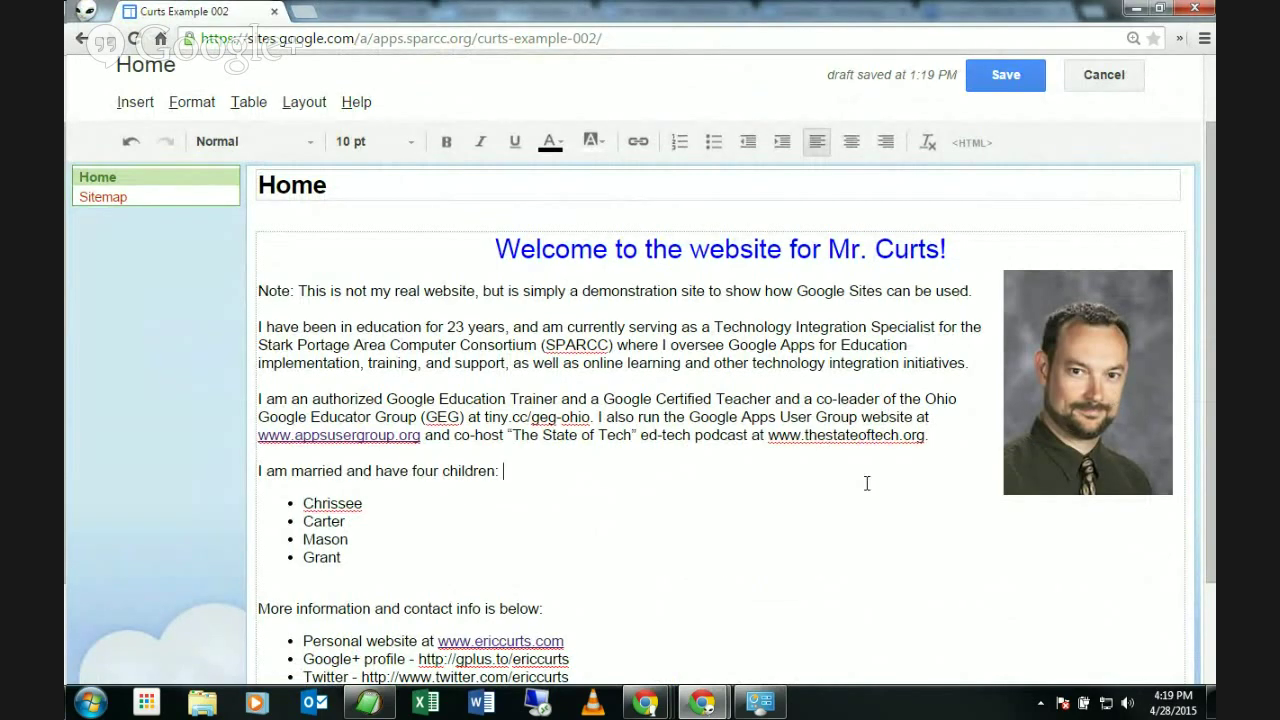
Save the Home page and look it over from the welcome heading down to the contact list
scroll(867, 483, "down", 3)
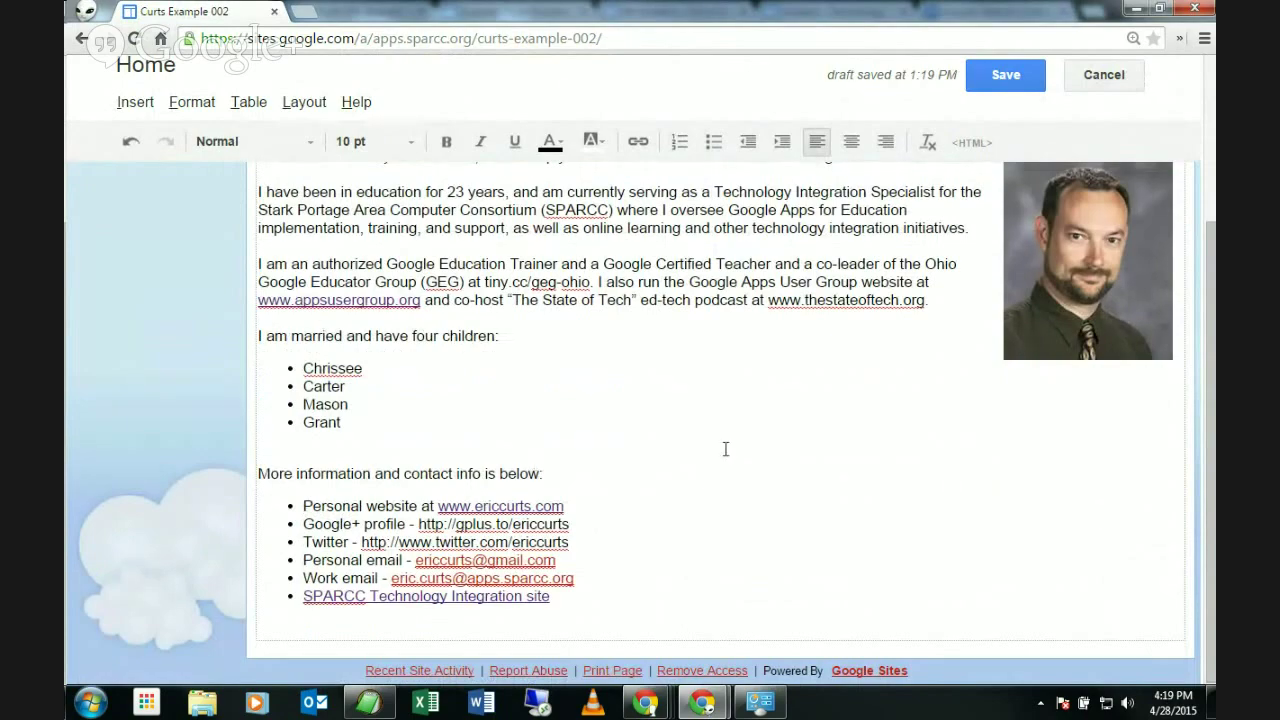
scroll(726, 449, "up", 5)
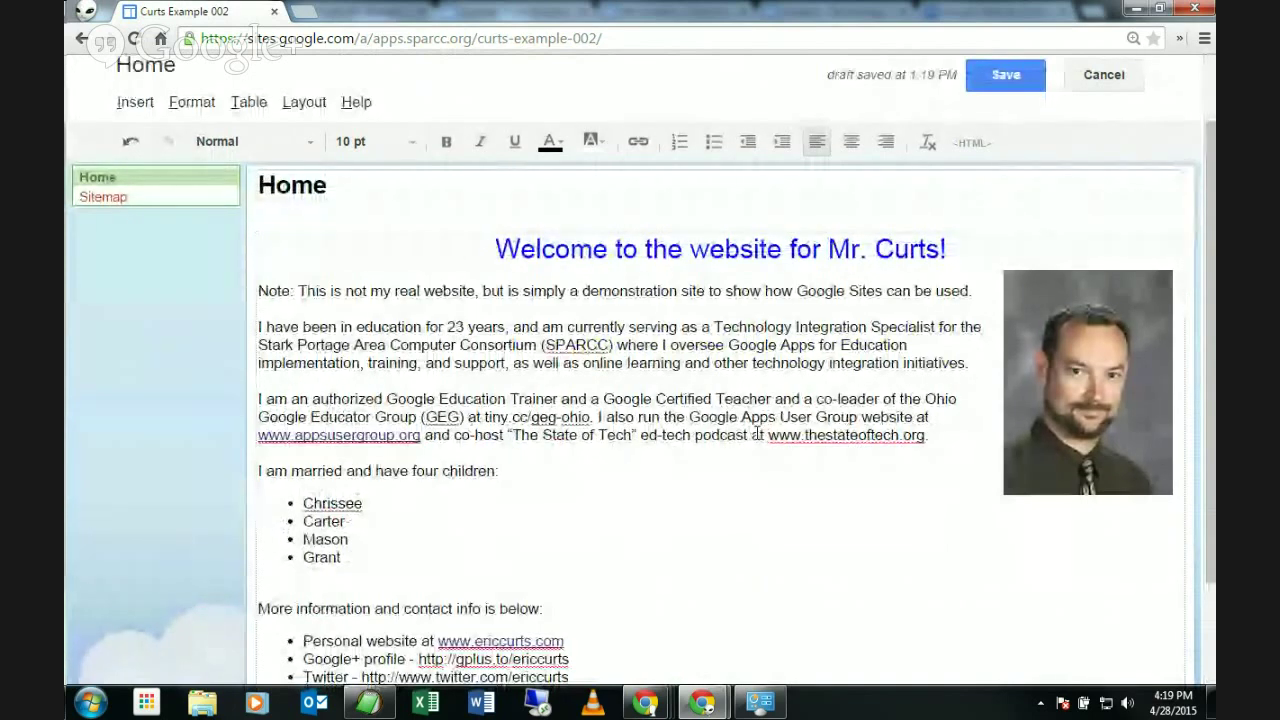
scroll(785, 390, "up", 2)
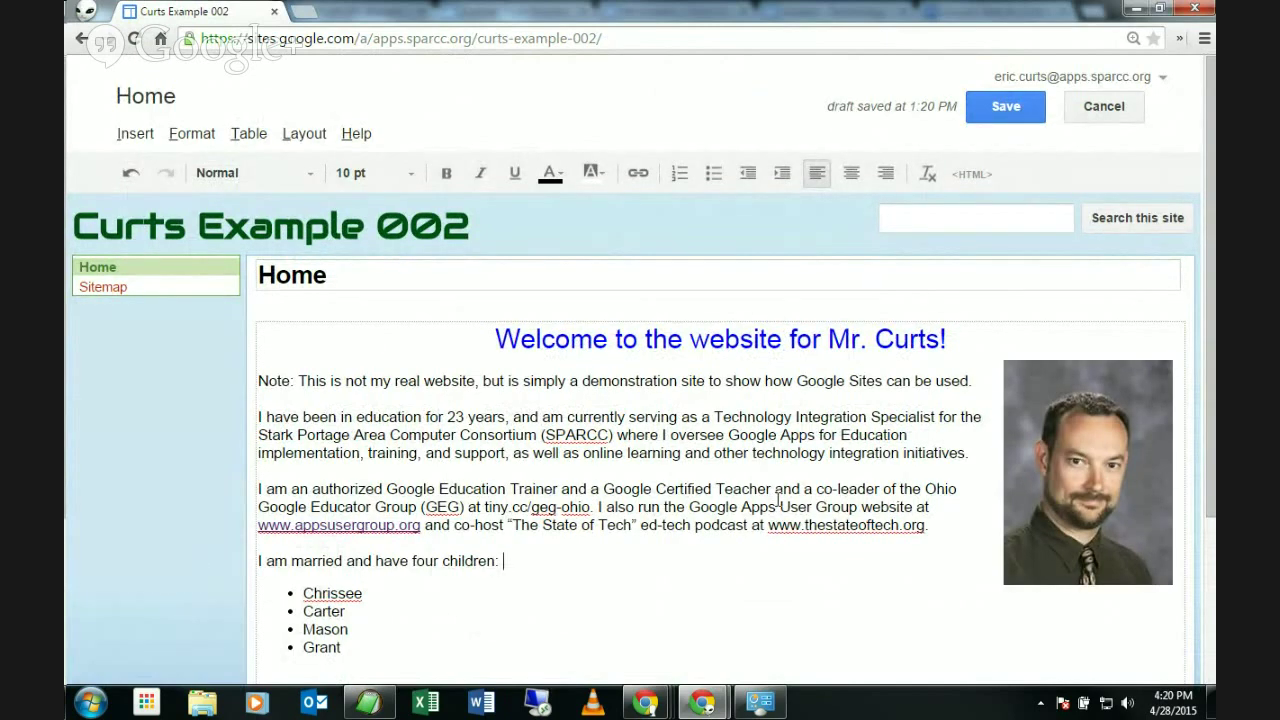
left_click(1002, 111)
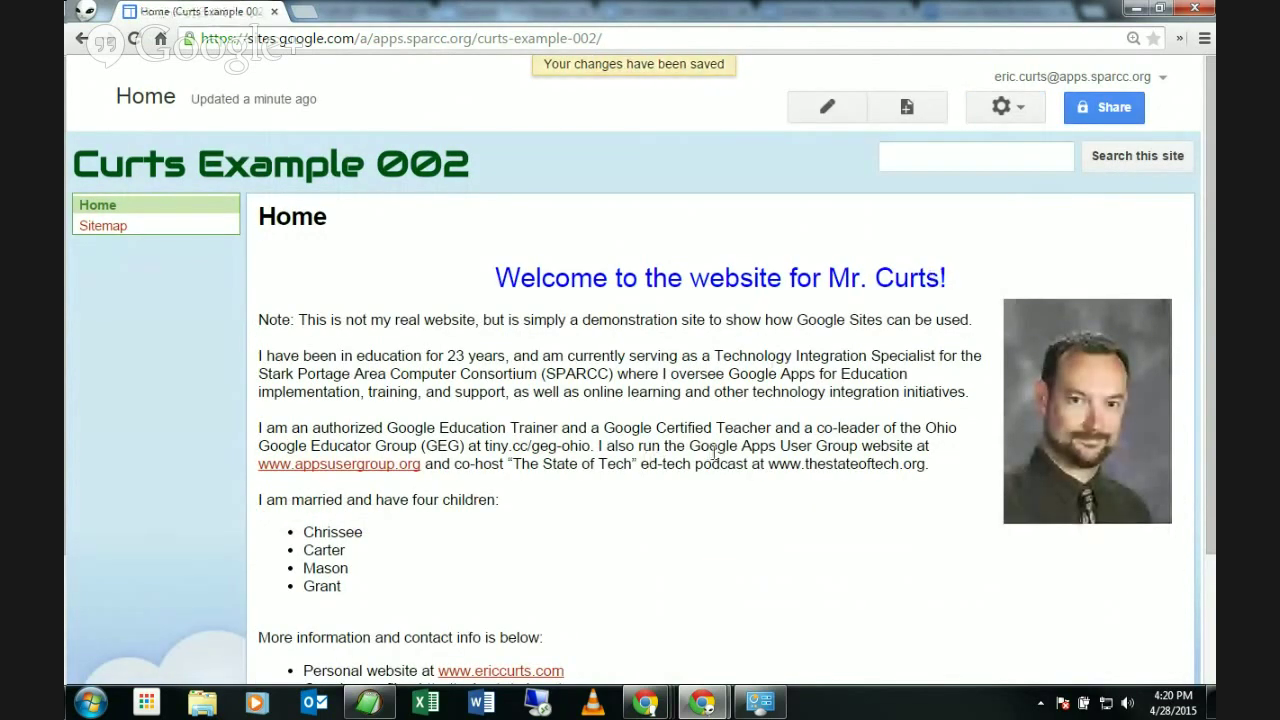
scroll(714, 455, "down", 2)
scroll(715, 455, "up", 2)
scroll(714, 459, "down", 2)
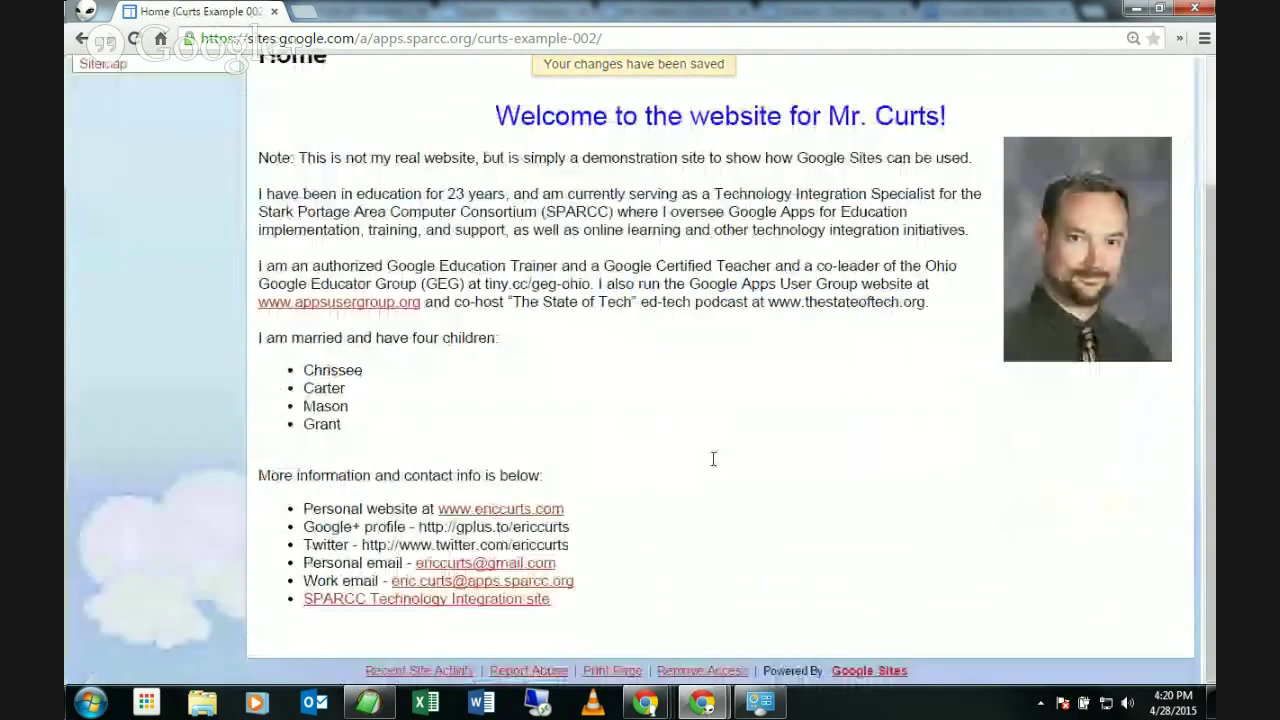
scroll(670, 452, "up", 2)
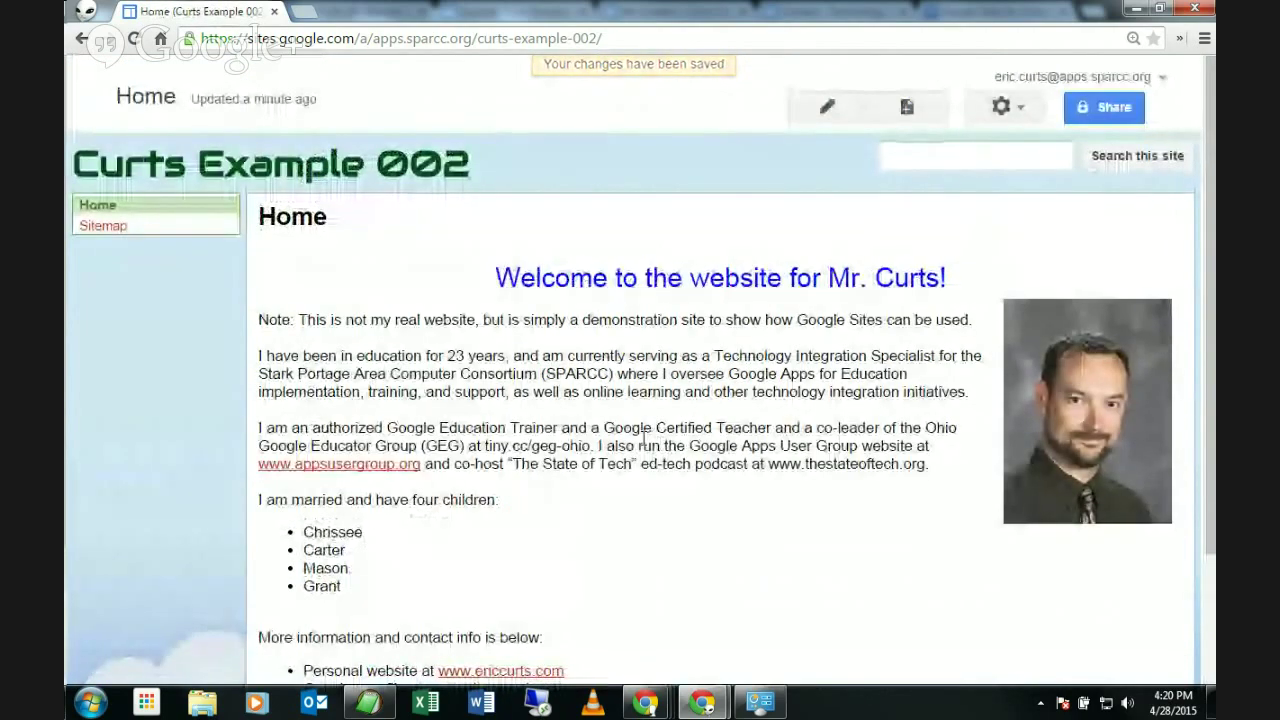
scroll(669, 426, "down", 2)
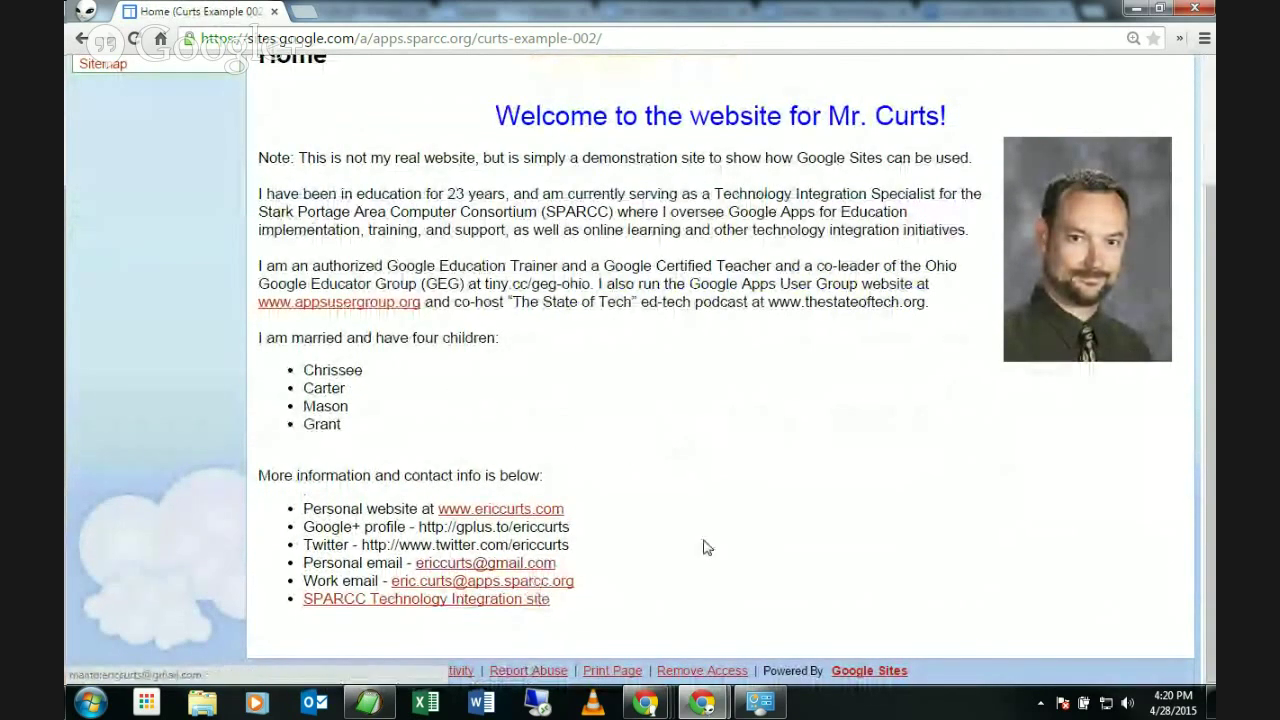
scroll(705, 540, "up", 2)
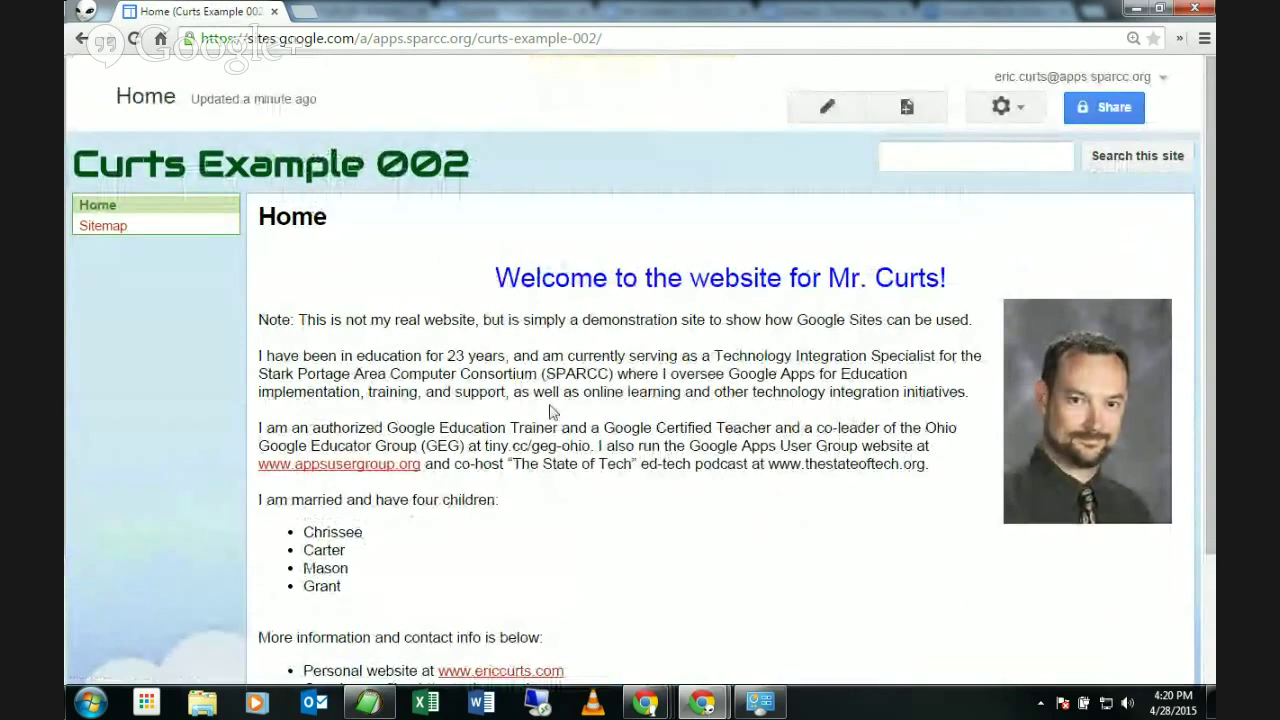
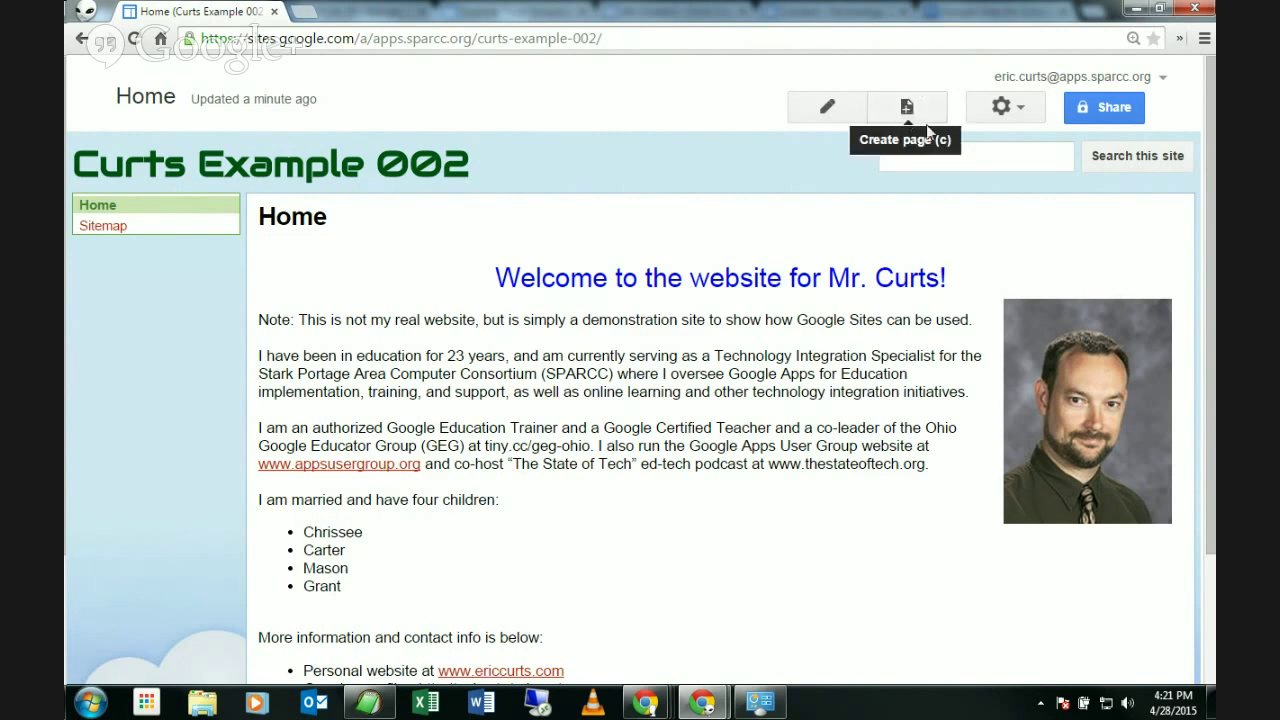
Start a new page in the site named Calendar, using the Web Page template
left_click(914, 116)
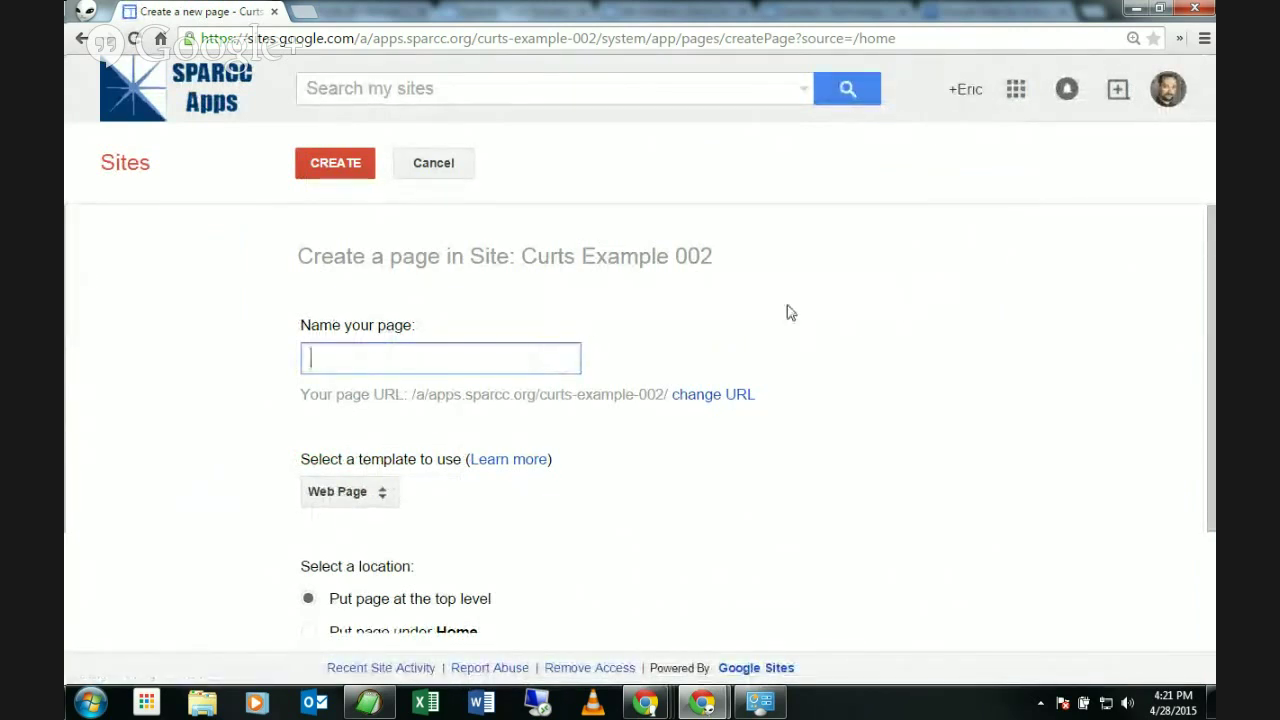
type("Calendar")
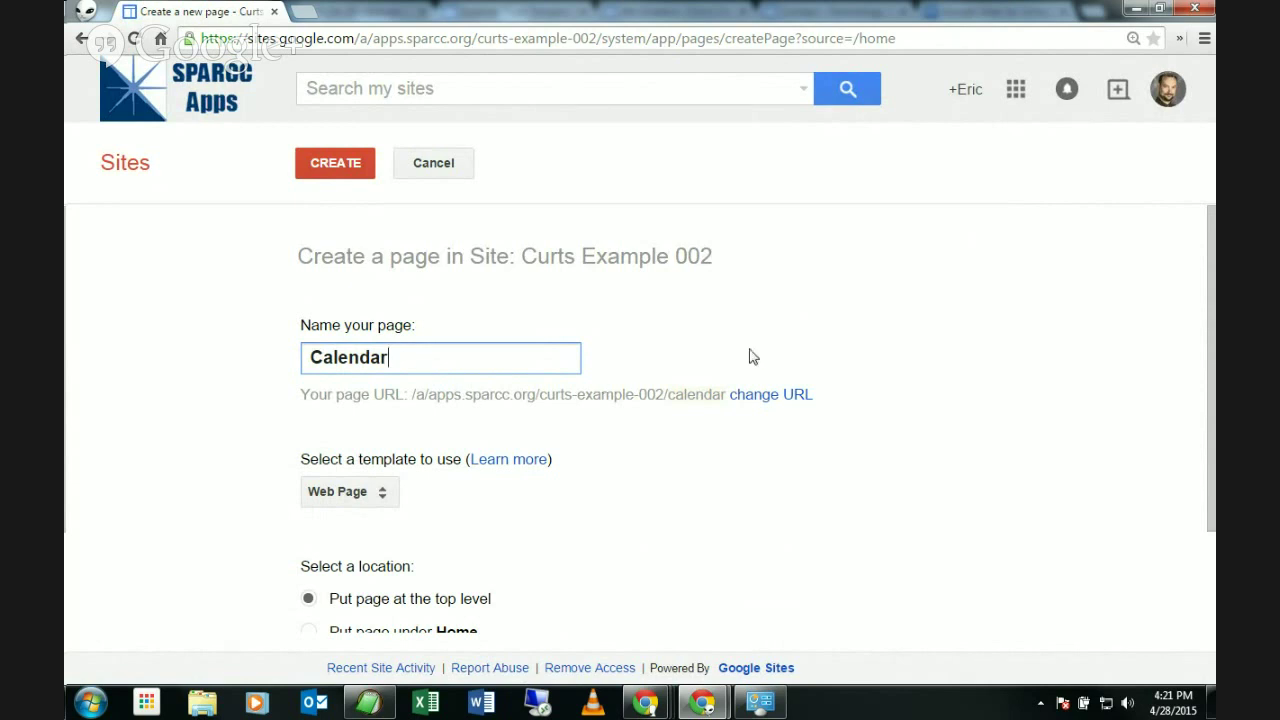
scroll(781, 322, "down", 3)
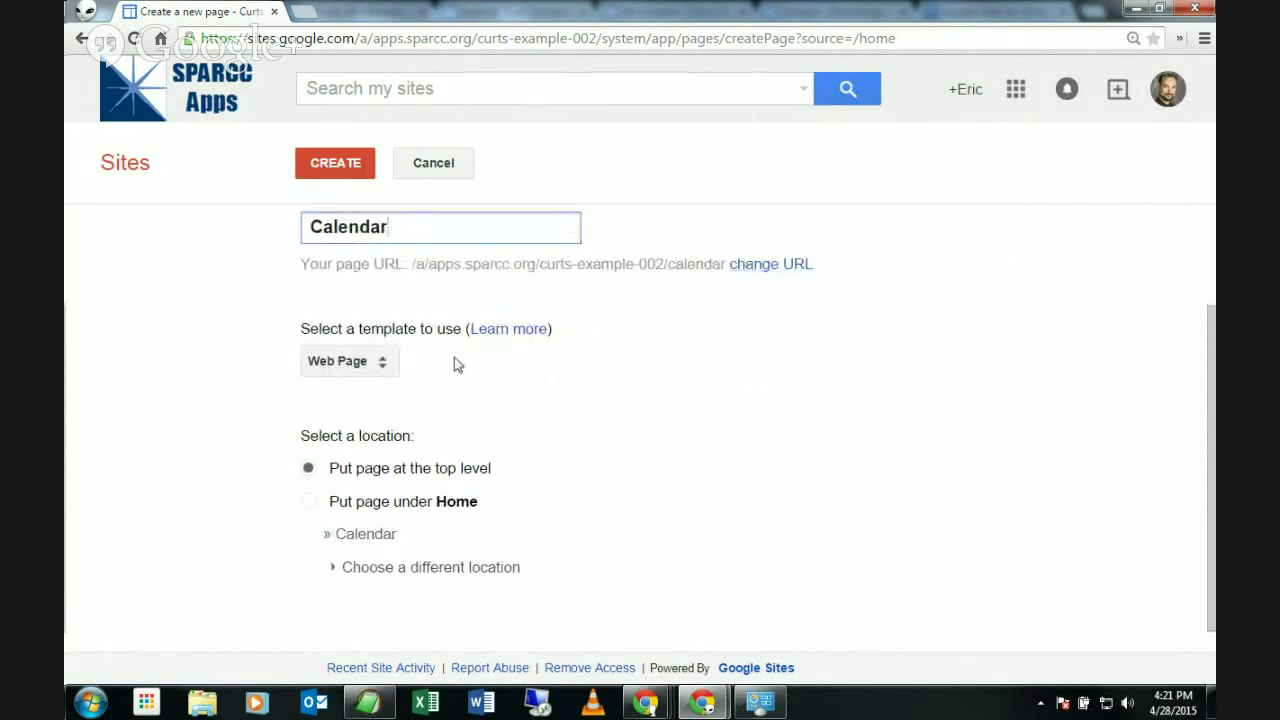
left_click(380, 366)
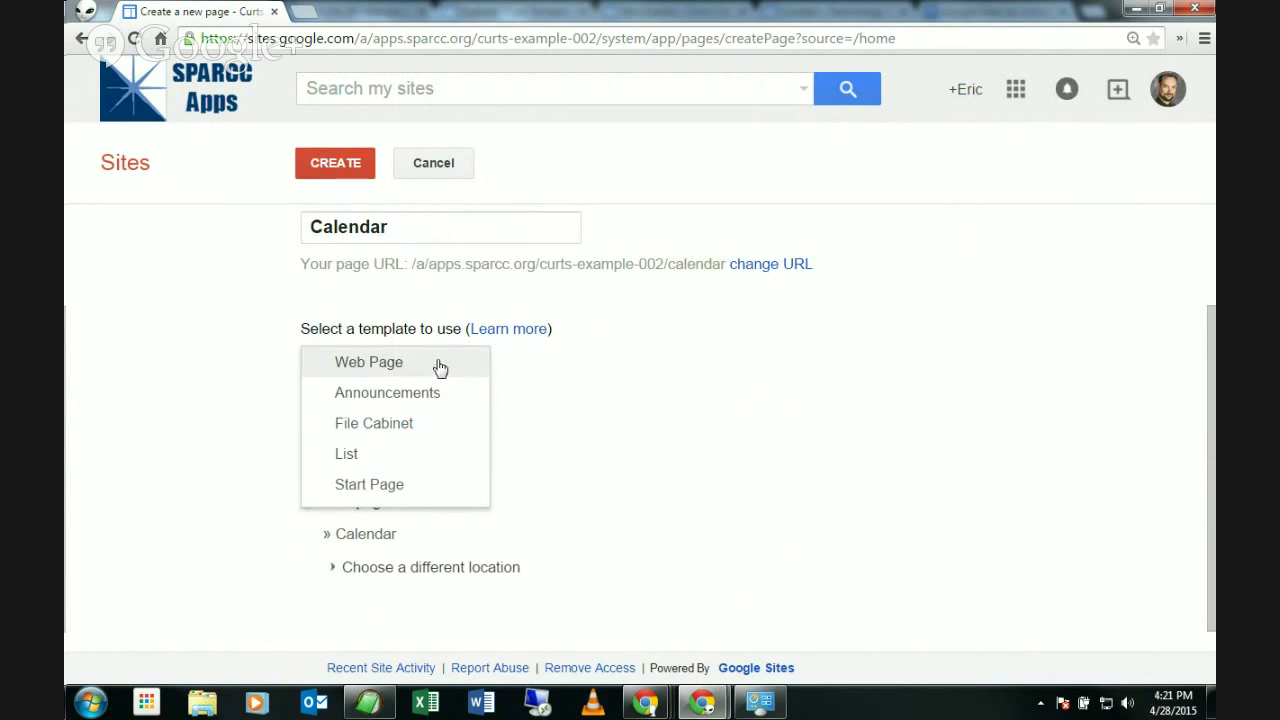
left_click(393, 373)
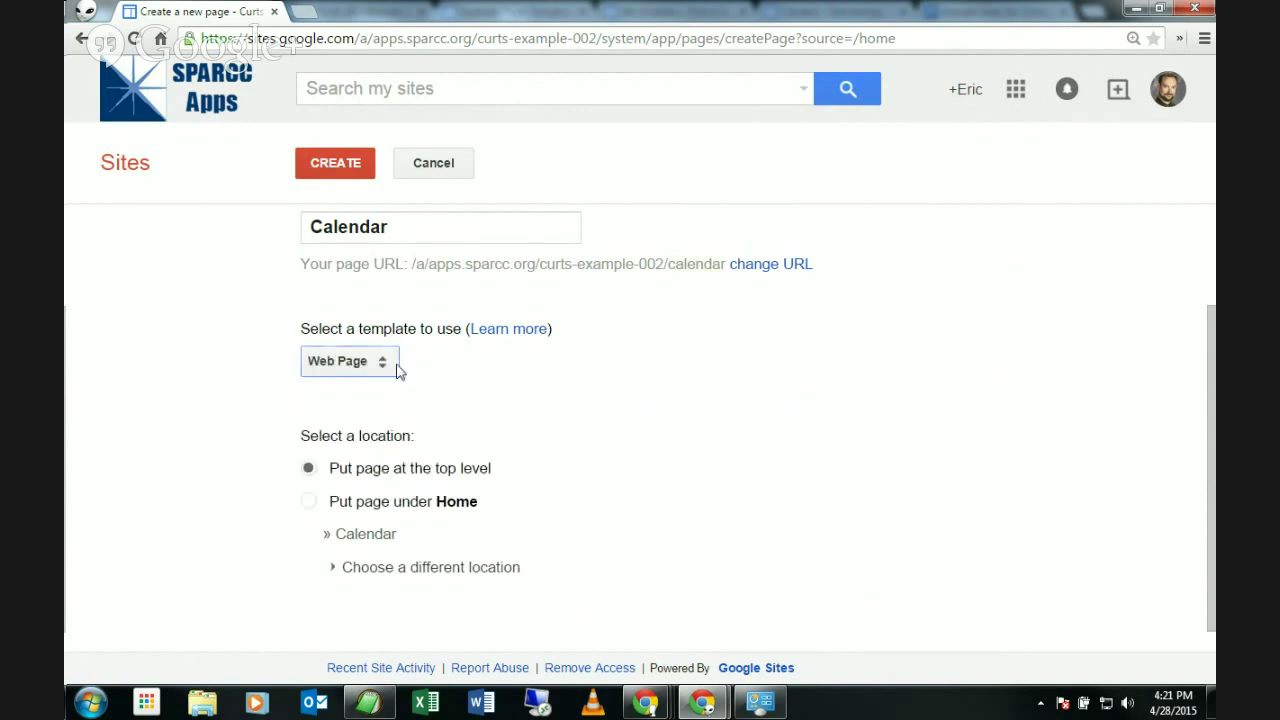
Try the Announcements, File Cabinet and List templates for the Calendar page, and set the template back to Web Page
left_click(385, 368)
left_click(400, 368)
left_click(380, 364)
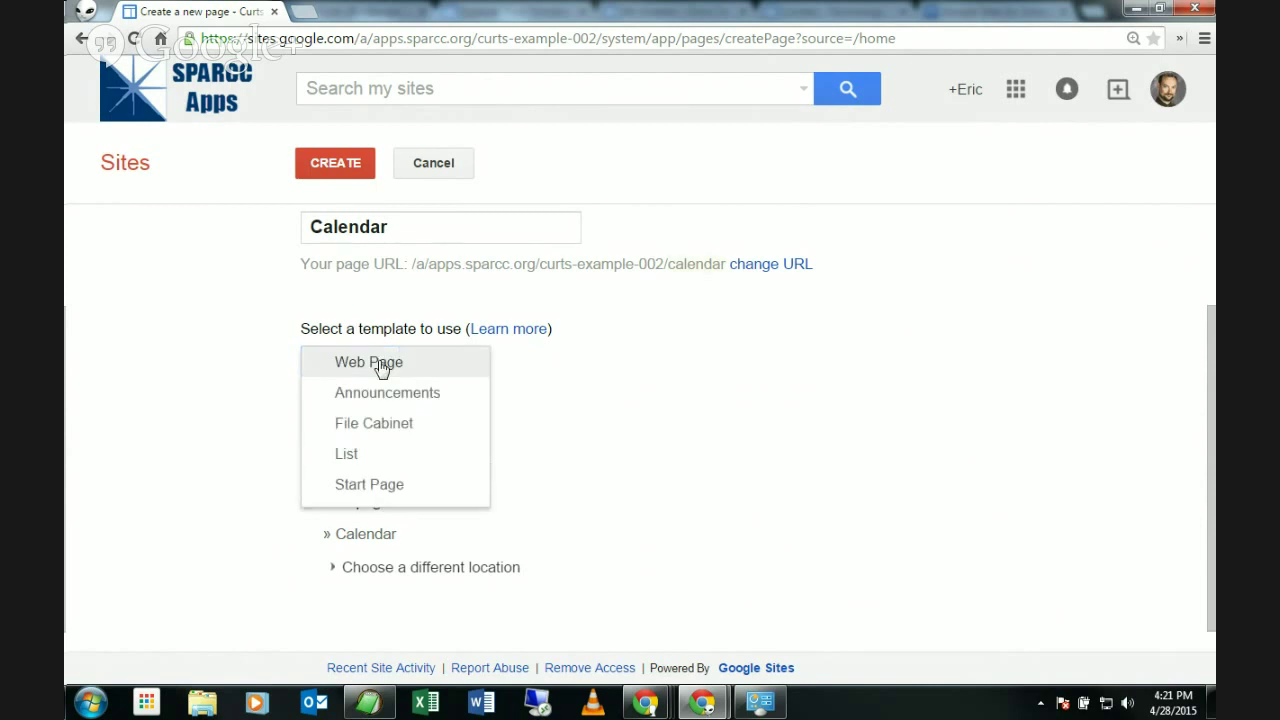
left_click(388, 394)
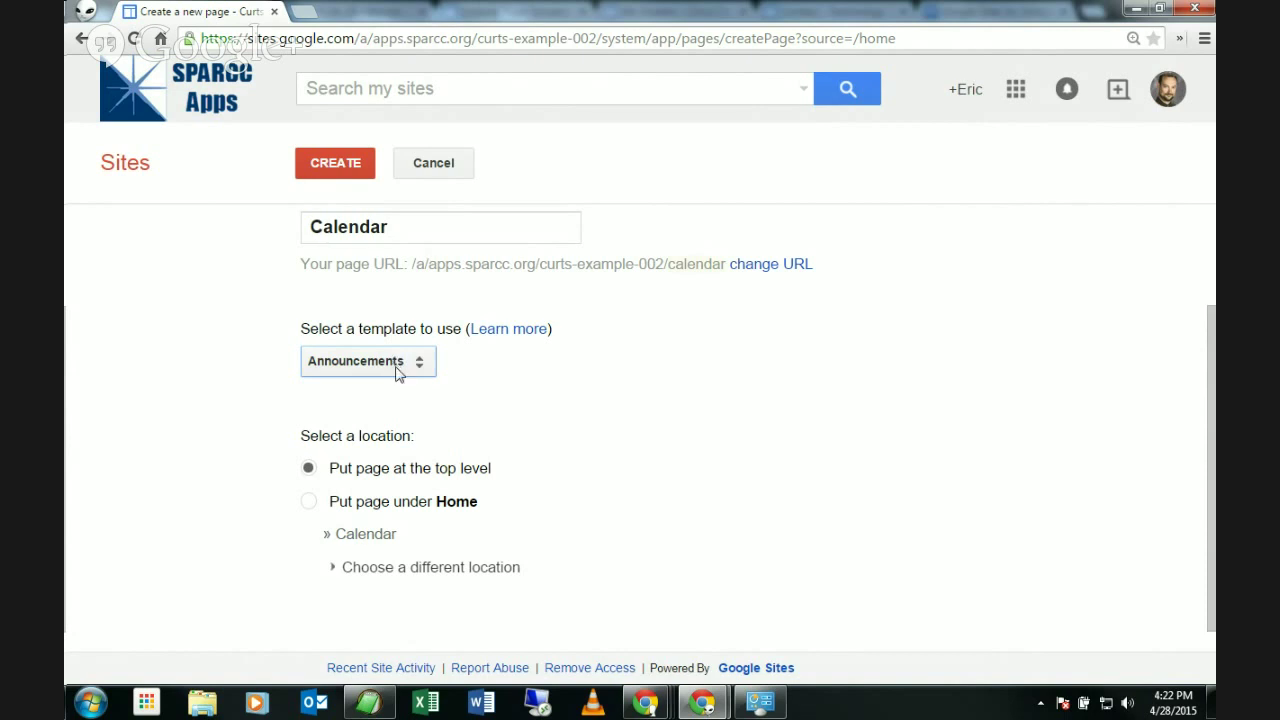
left_click(397, 368)
left_click(406, 395)
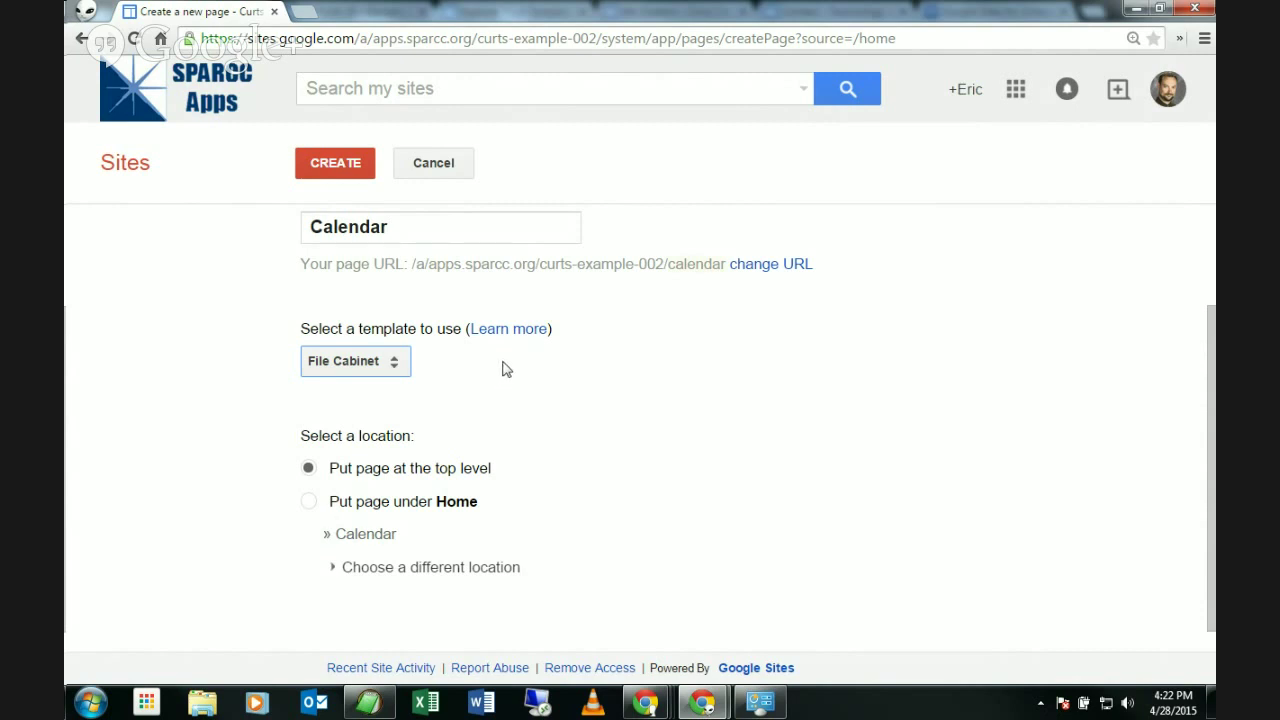
left_click(397, 369)
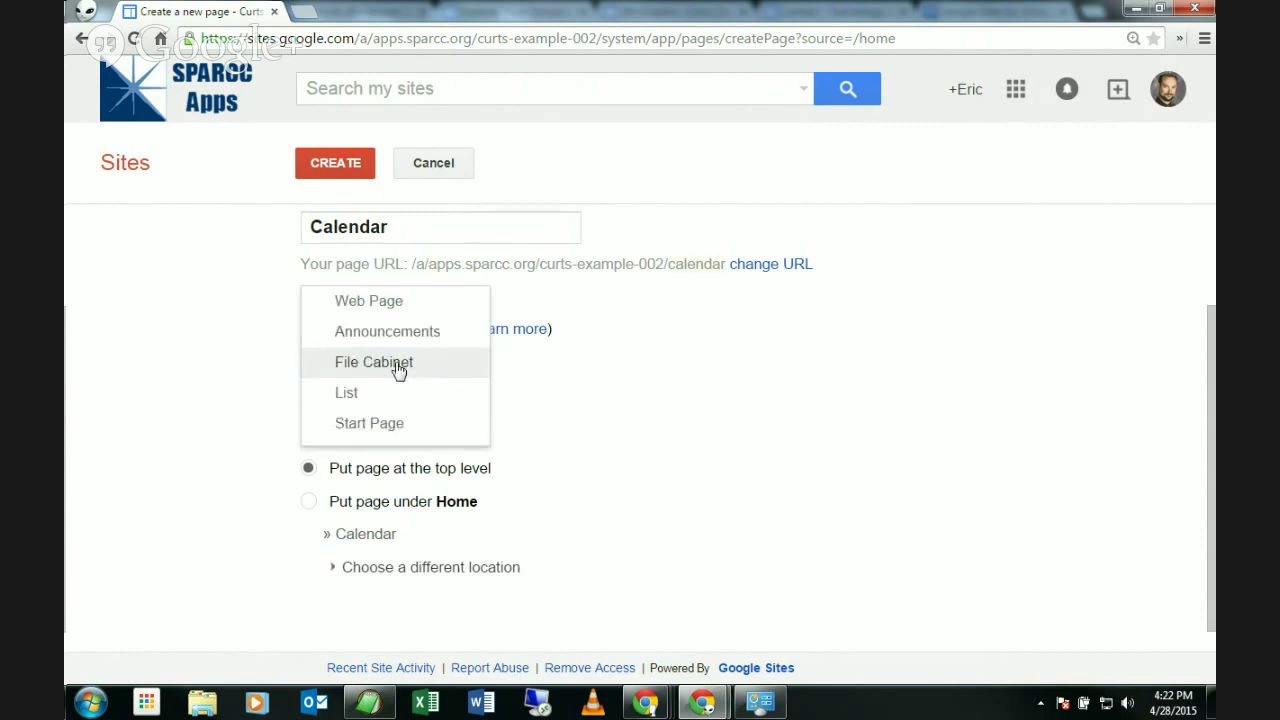
left_click(382, 393)
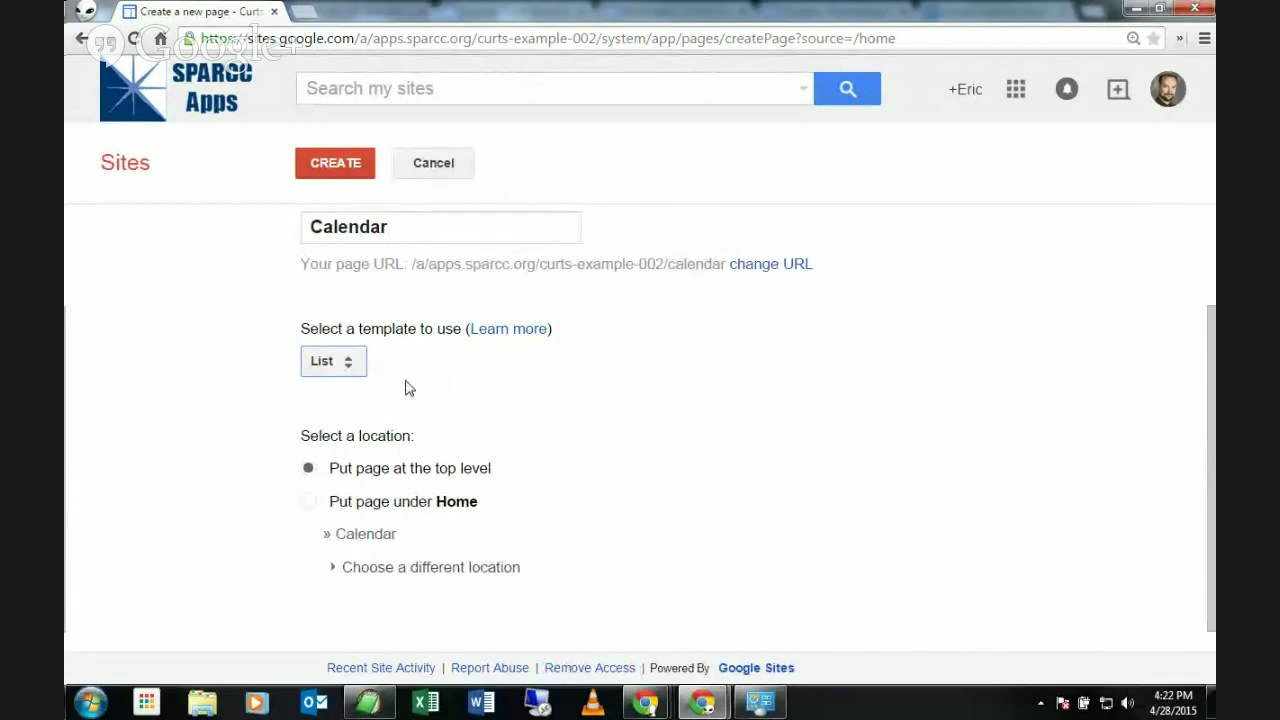
left_click(348, 366)
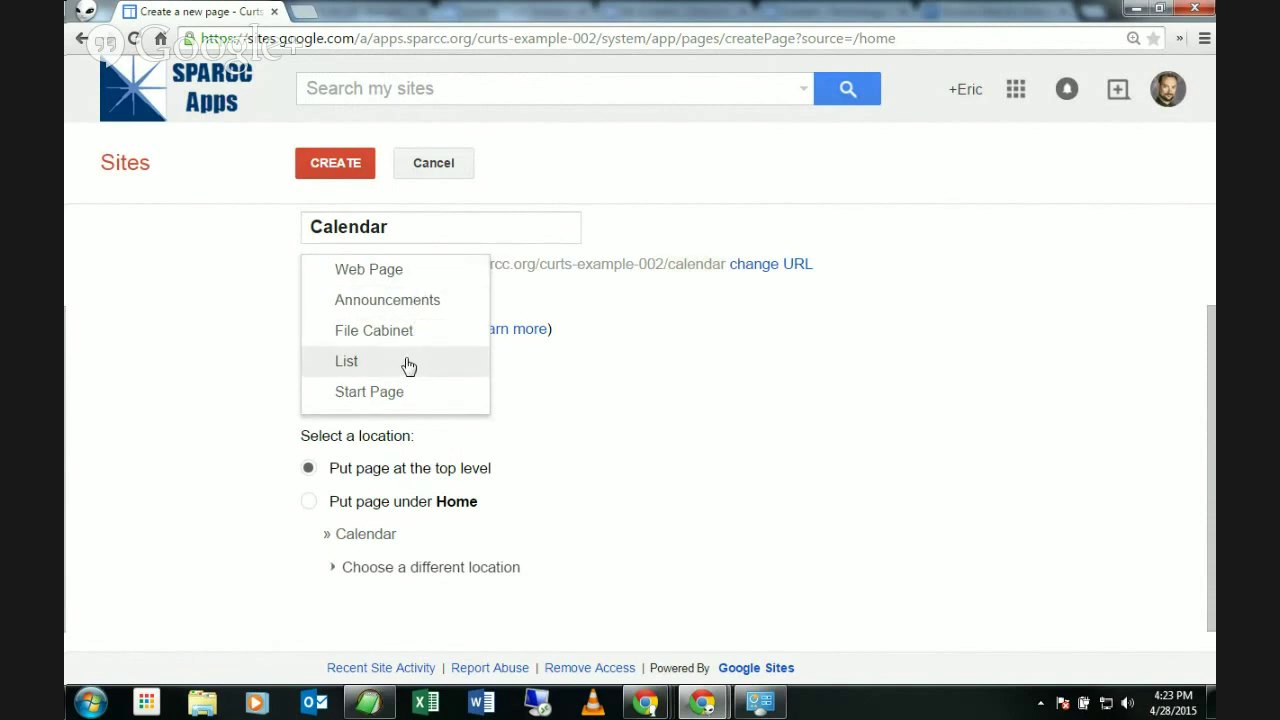
left_click(416, 280)
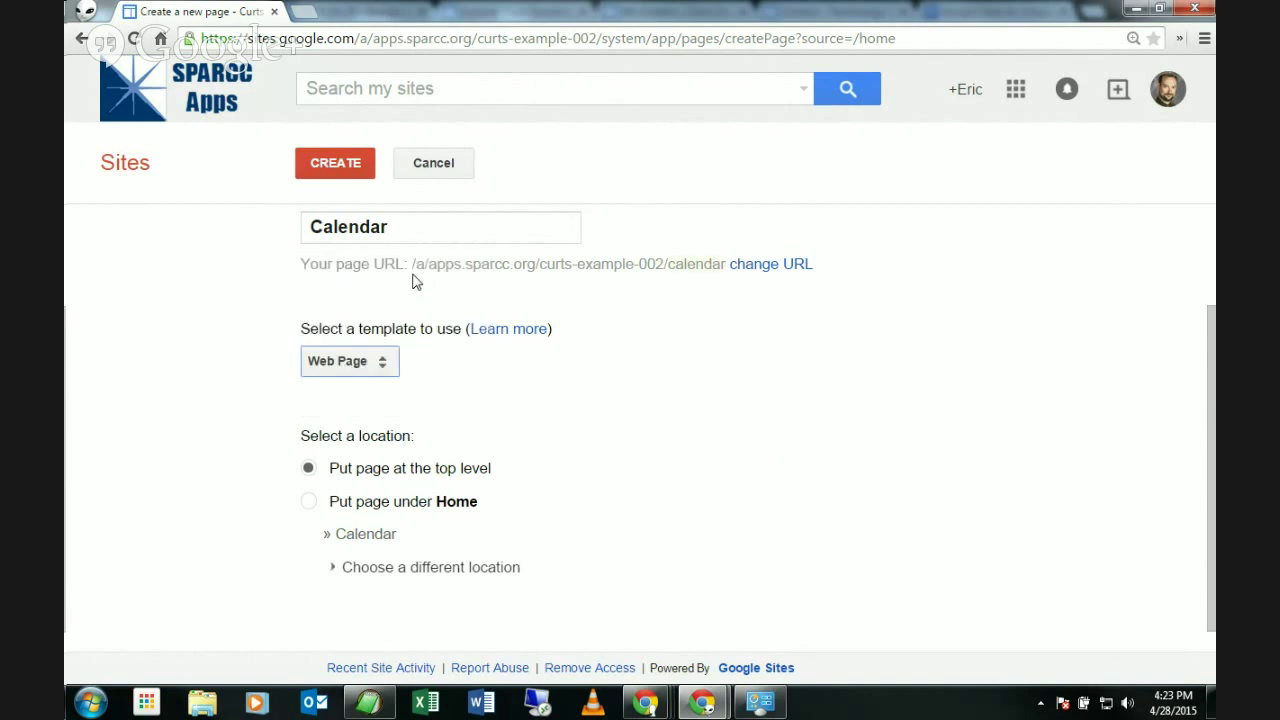
Create the Calendar page as a Web Page at the top level of the site
scroll(715, 383, "up", 2)
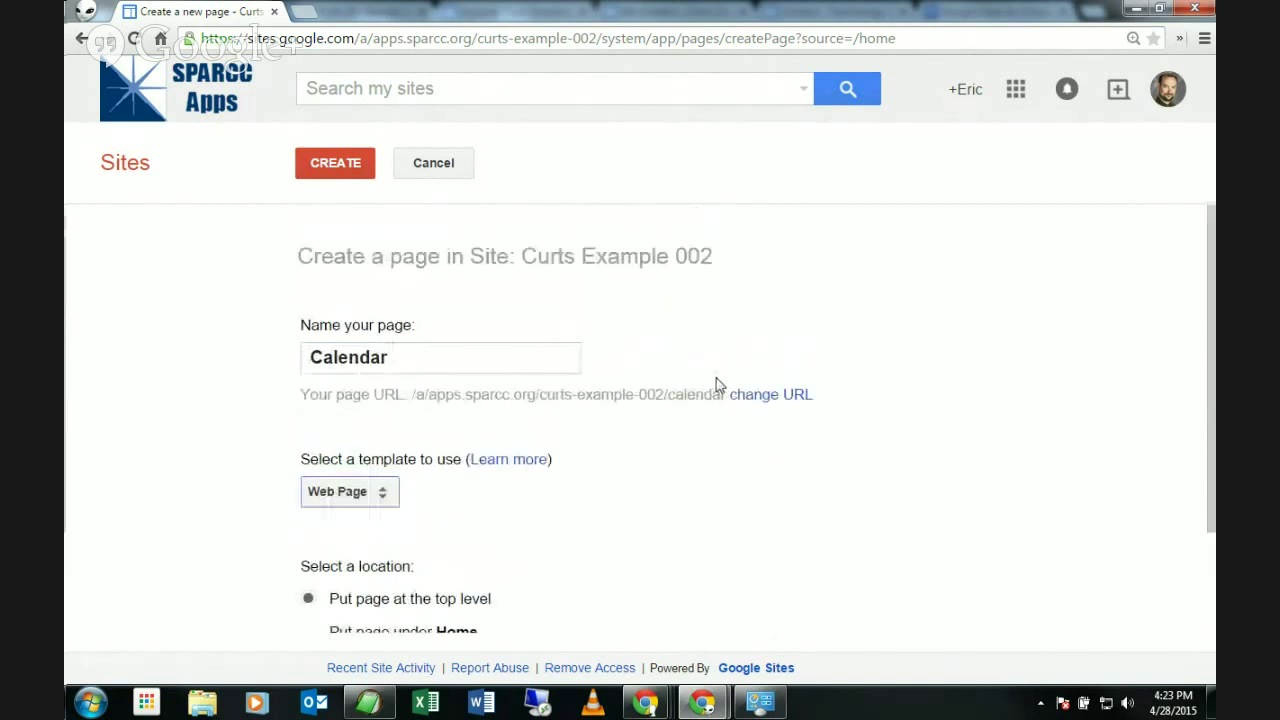
scroll(712, 391, "down", 1)
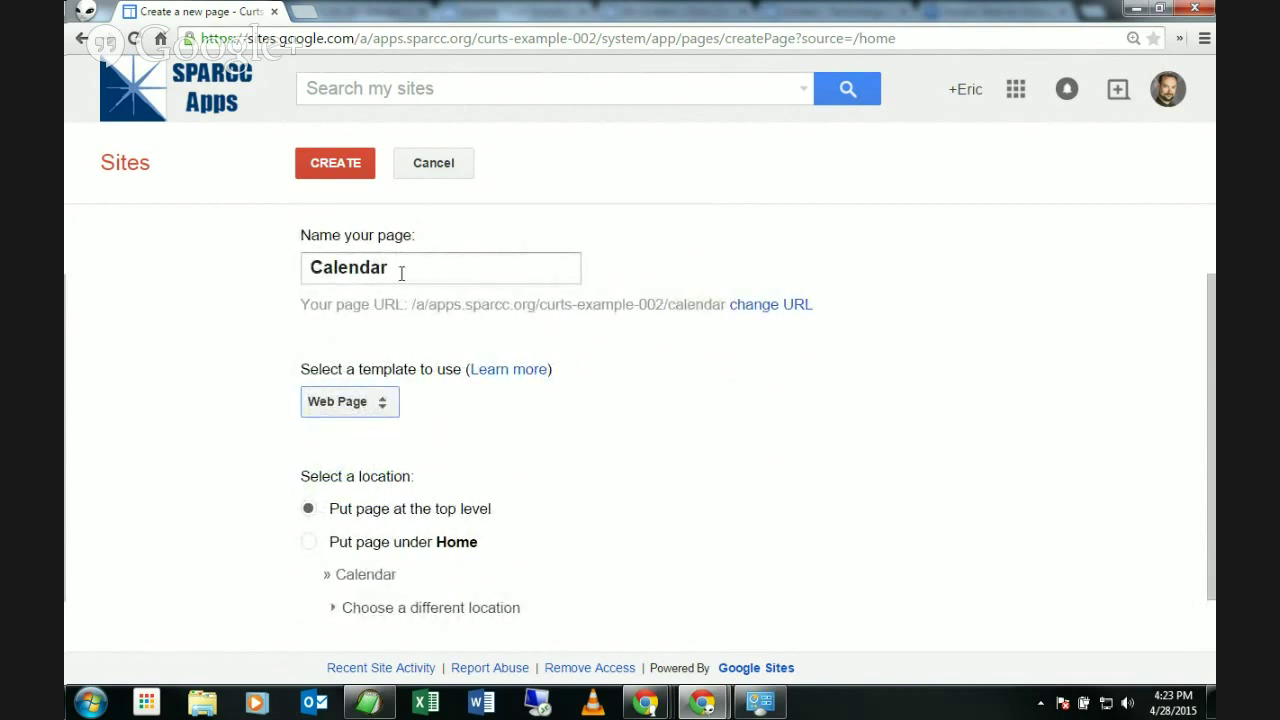
left_click(335, 165)
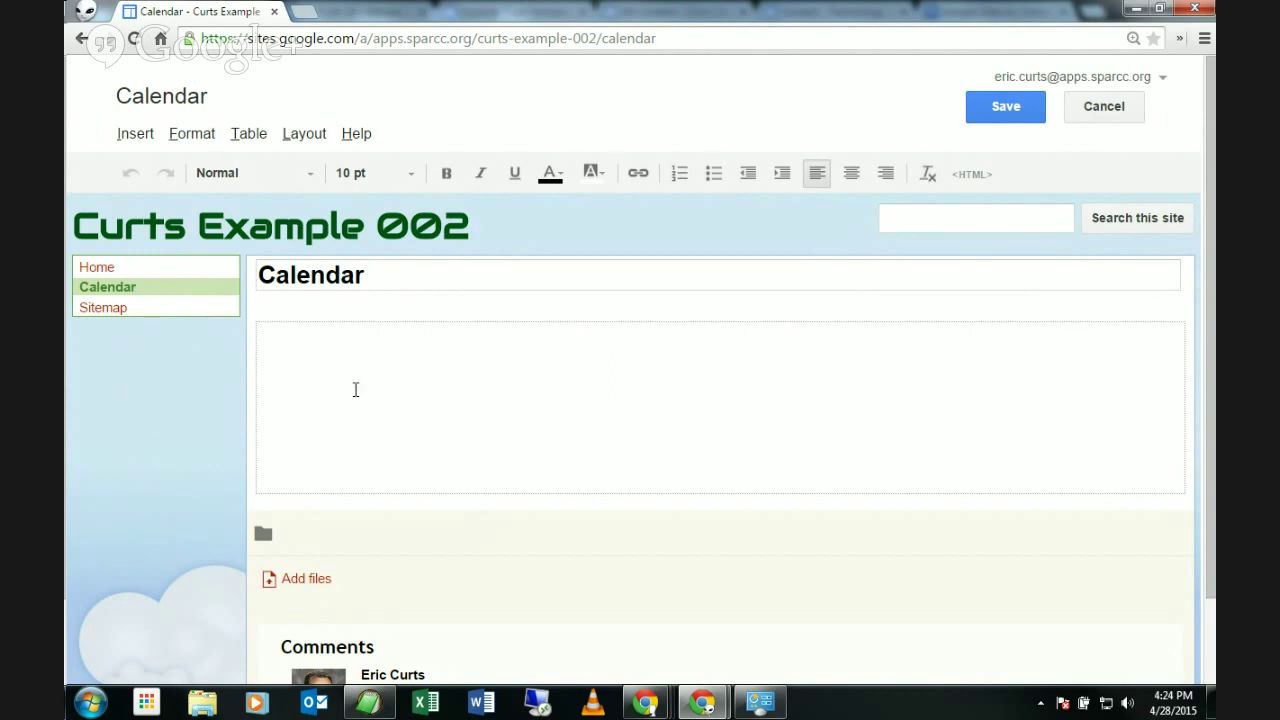
Enter the text "See the calendar below for upcoming class assignments:" in the Calendar page body, followed by a blank line
type("See ")
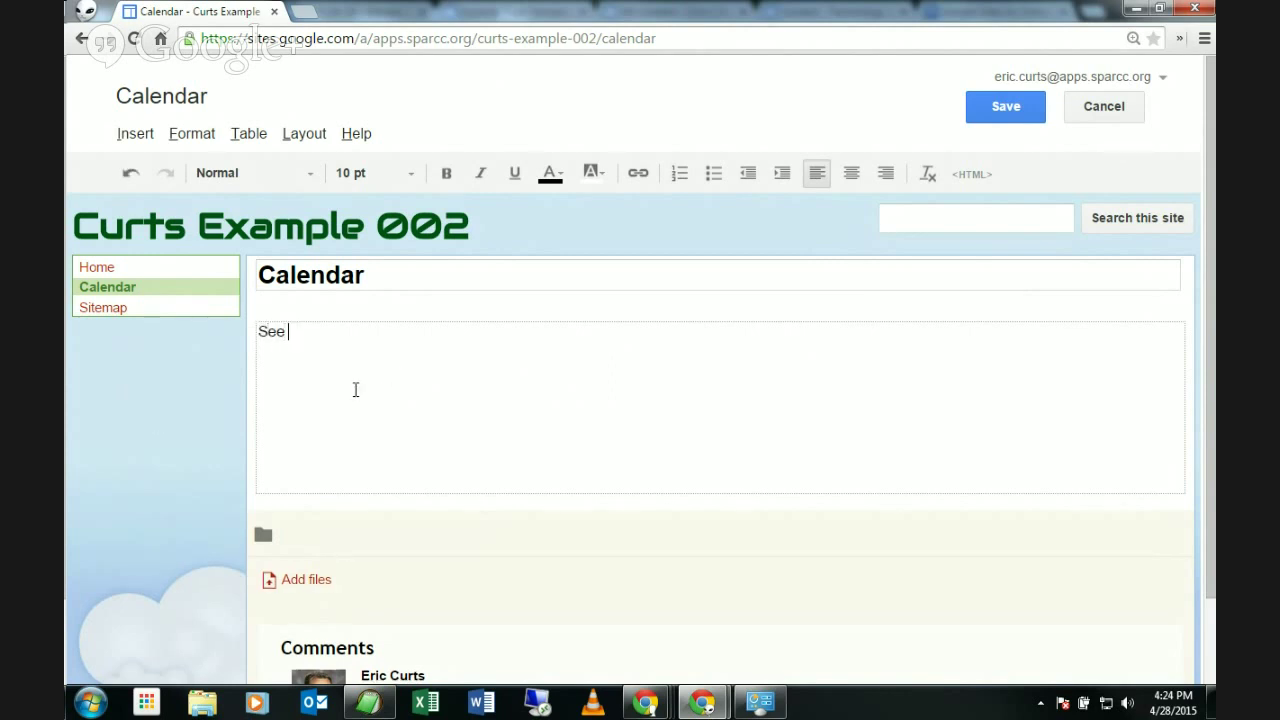
type("the calendar below for upc")
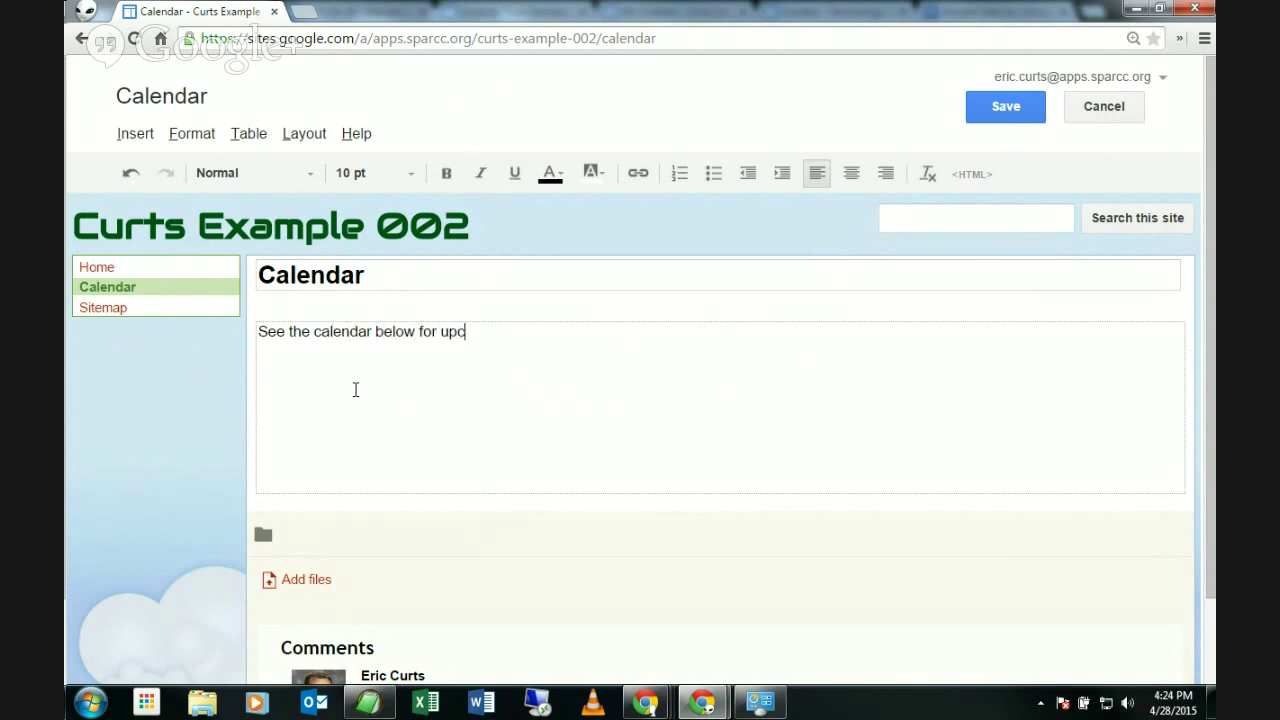
type("oming class assignm")
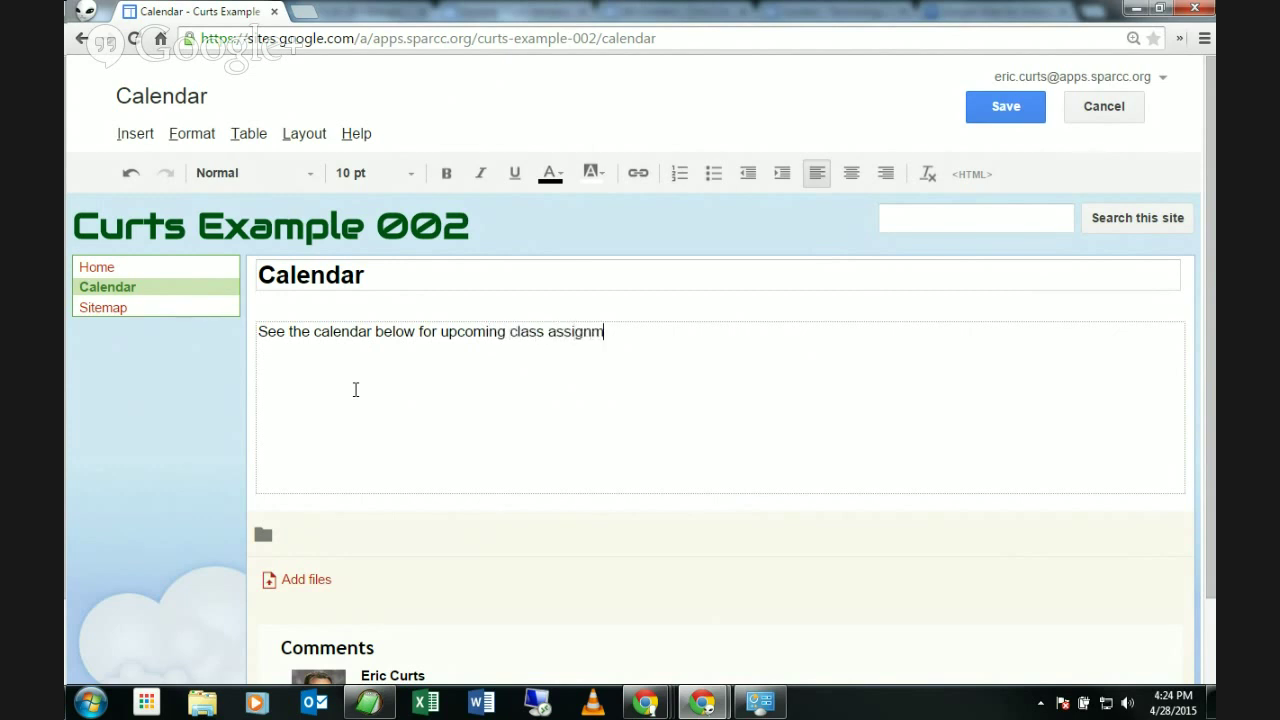
type("ents:")
key("Return")
key("Return")
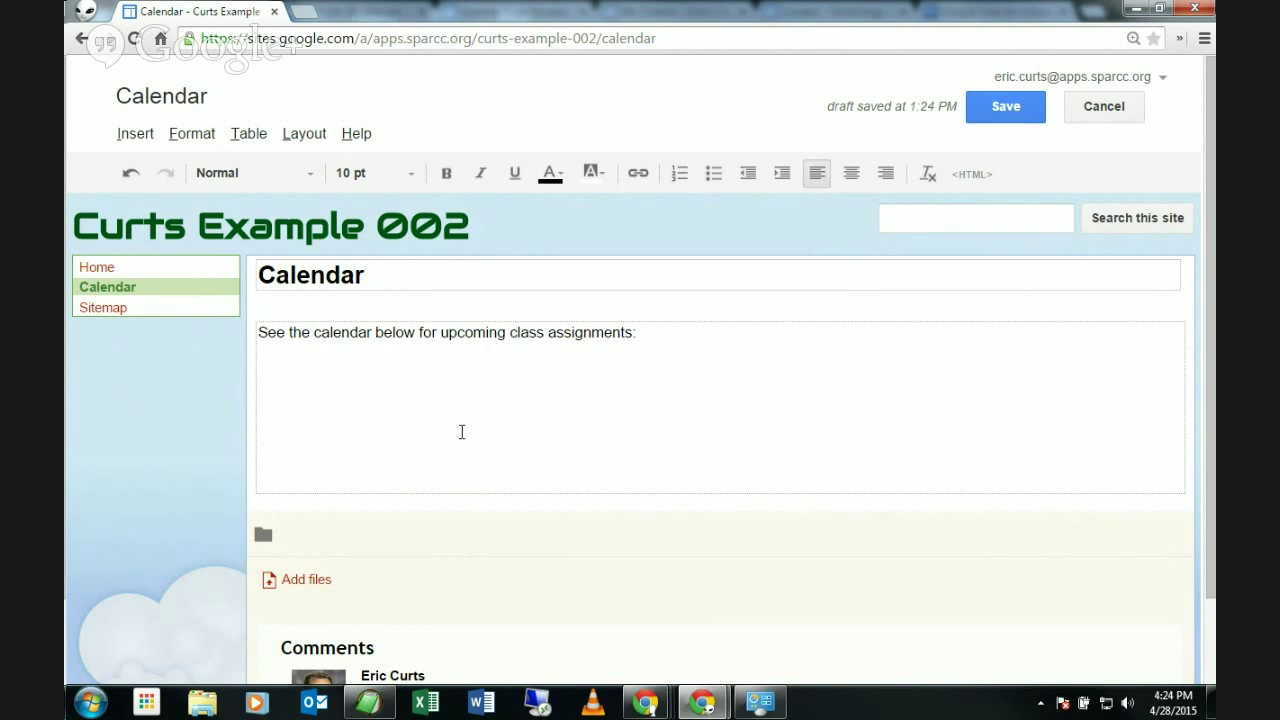
Insert the Prealgebra Google Calendar below the introductory sentence, keeping the default size, Month view and display options
left_click(136, 134)
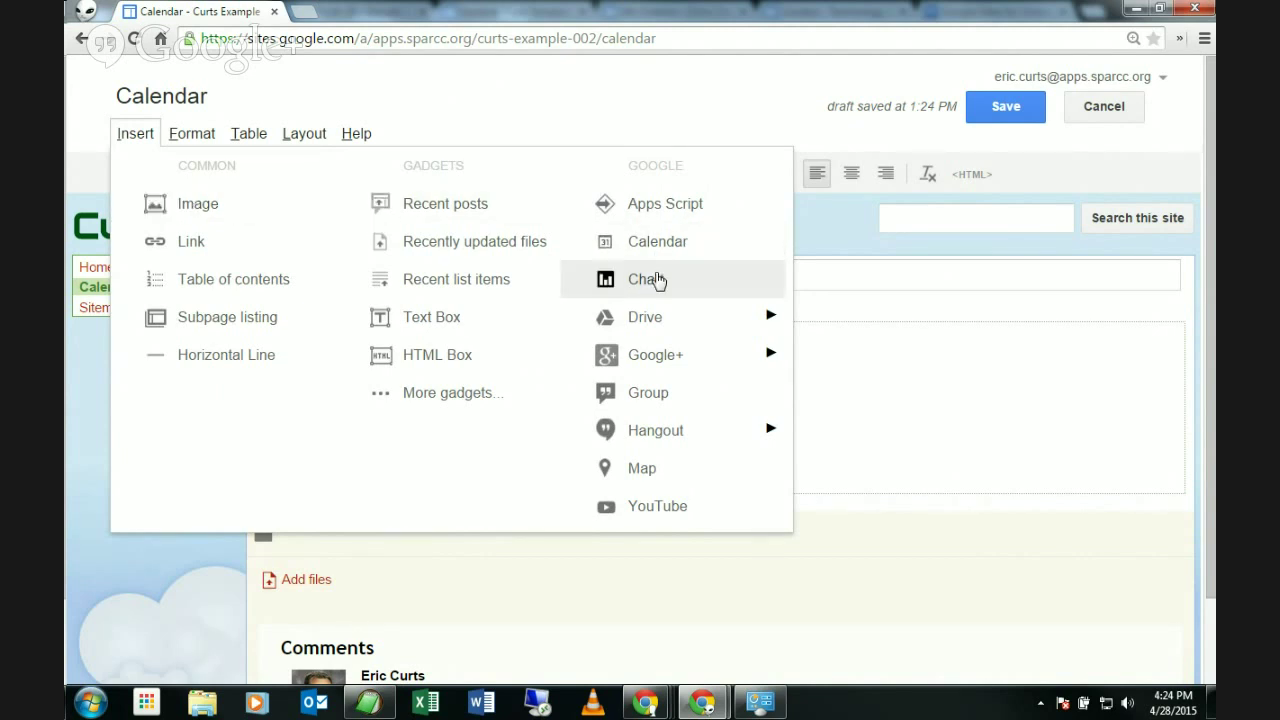
mouse_move(662, 320)
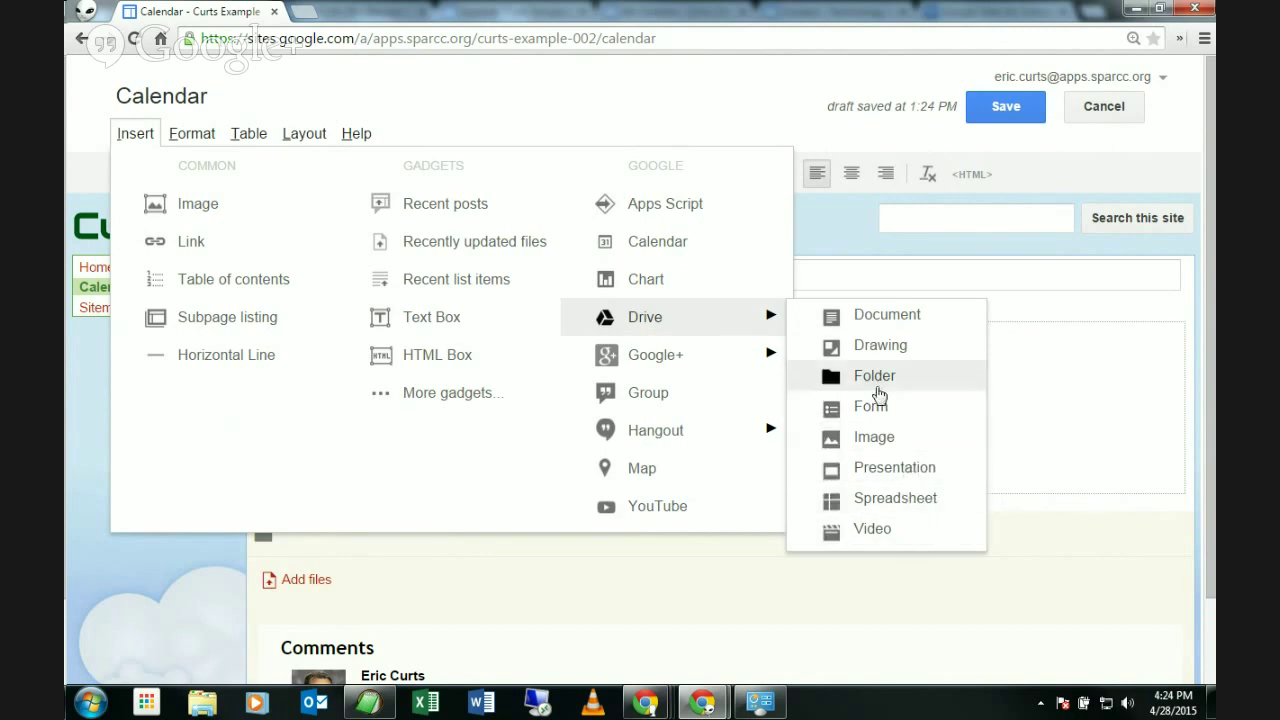
mouse_move(726, 364)
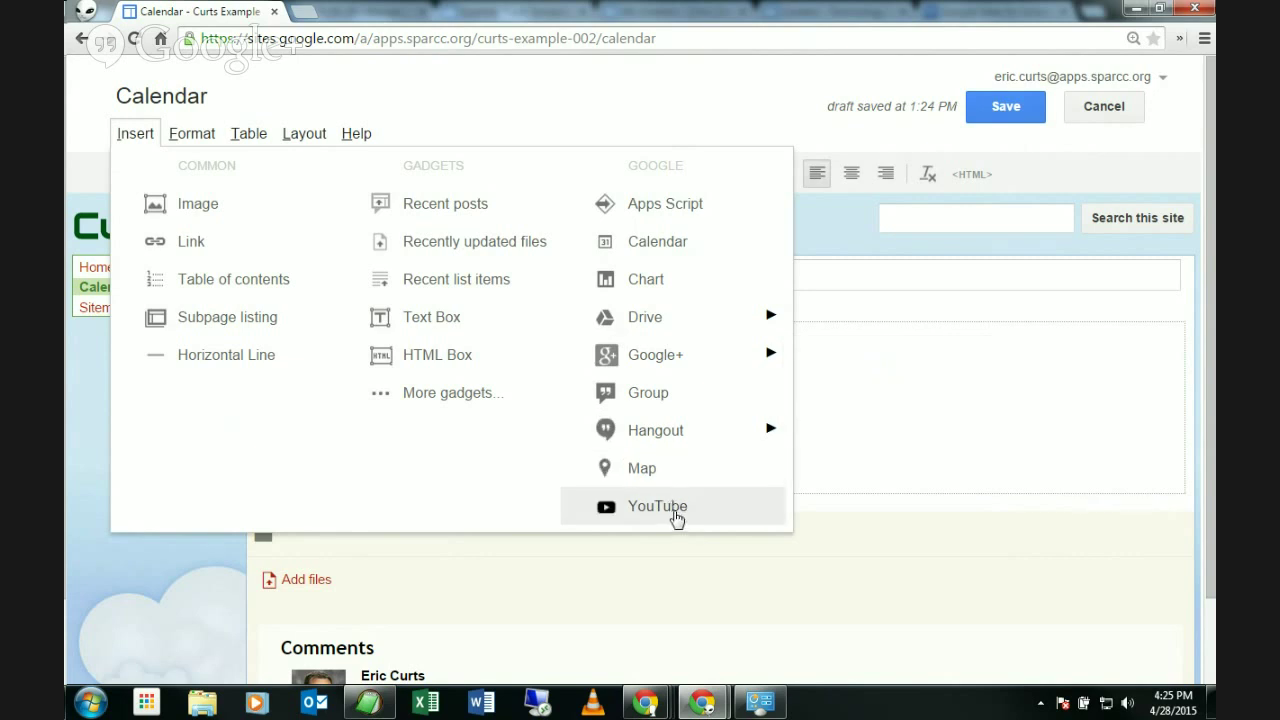
left_click(679, 249)
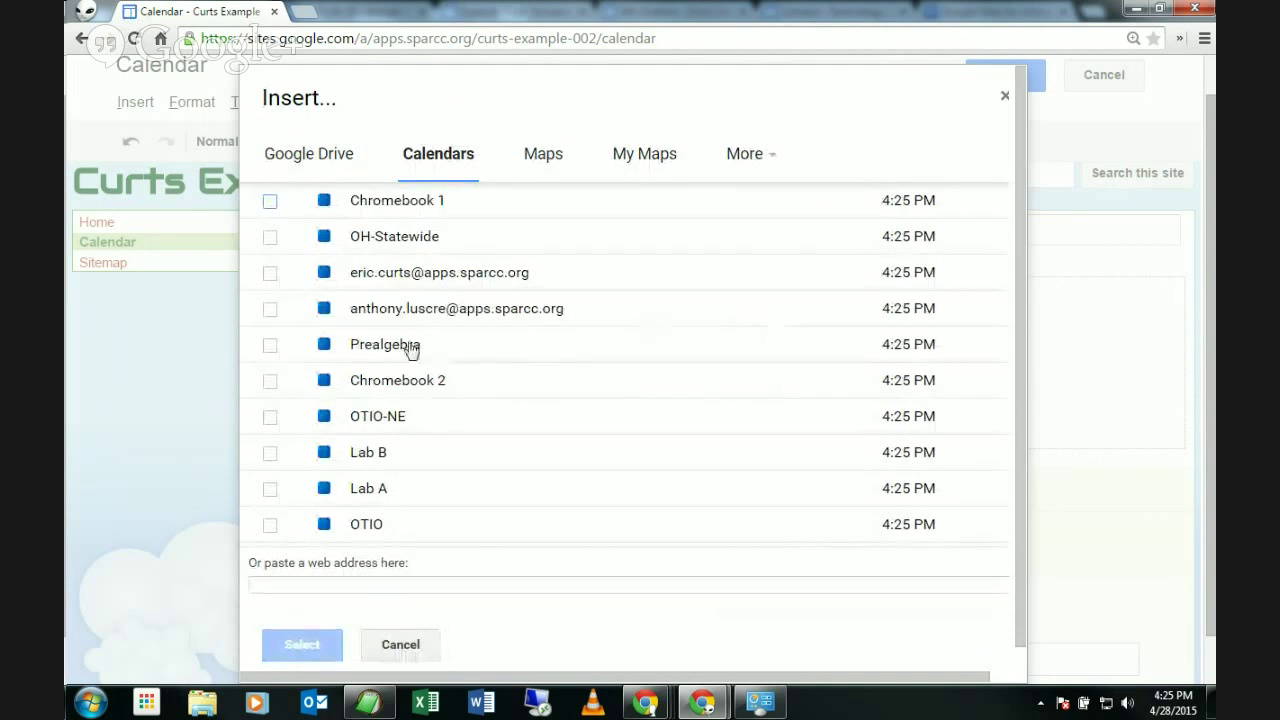
left_click(268, 349)
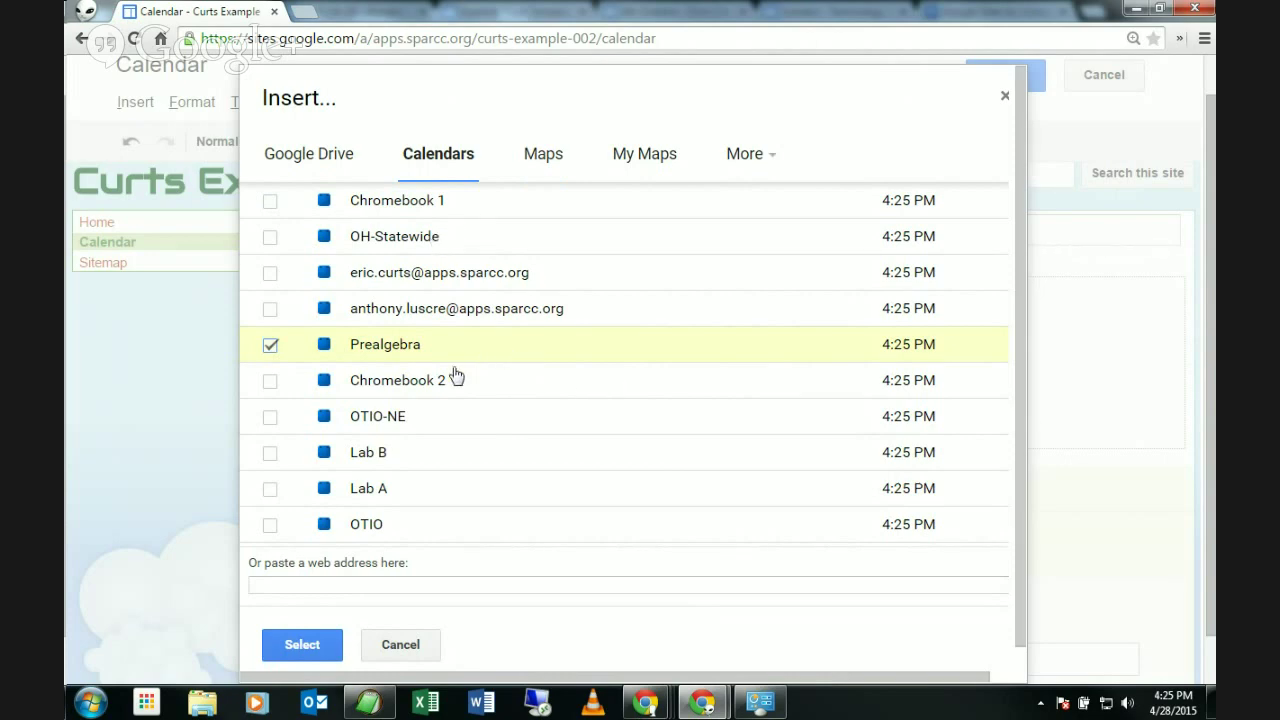
left_click(304, 646)
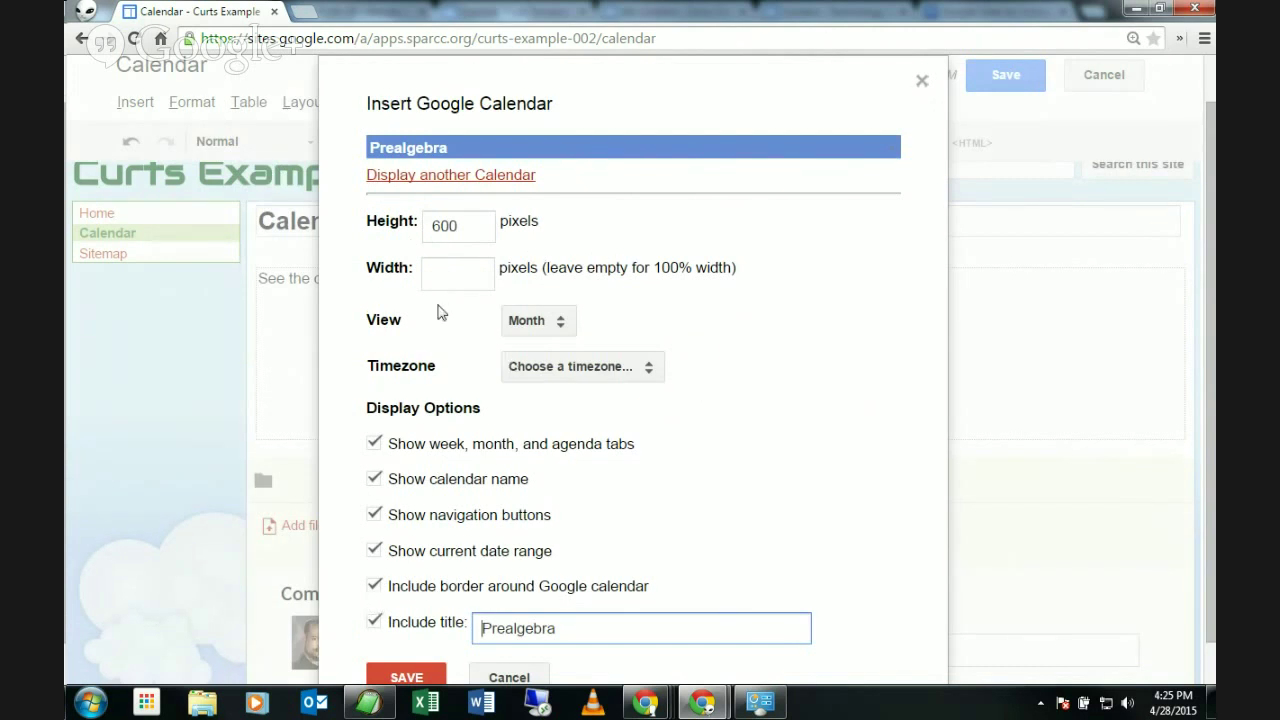
scroll(727, 486, "down", 1)
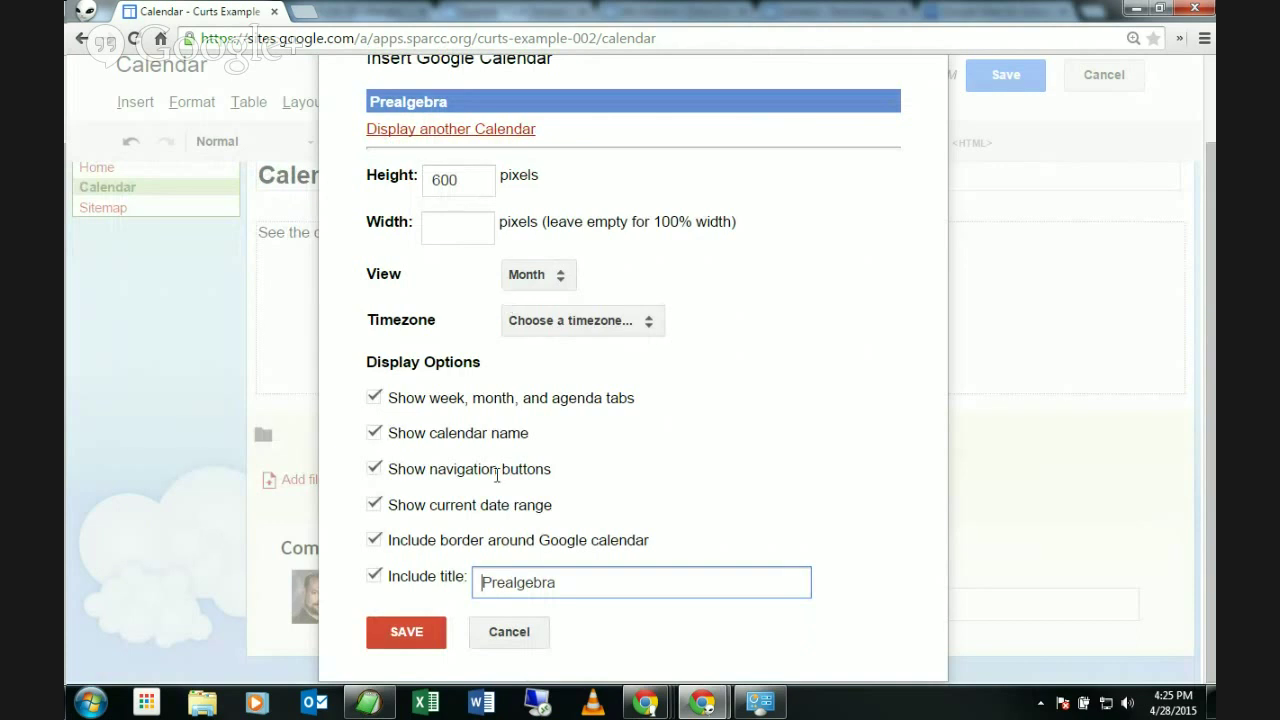
left_click(420, 637)
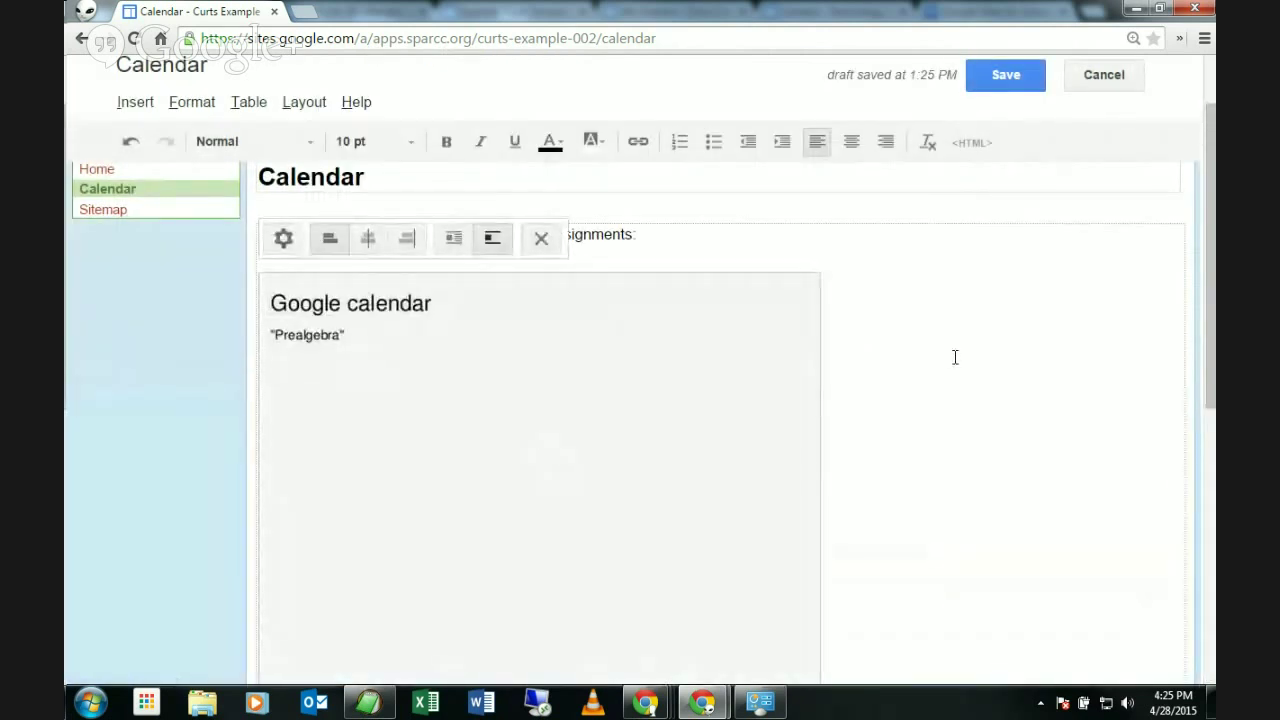
Look over the inserted calendar placeholder and review its Google Calendar properties, leaving the dialog without changes
left_click(919, 243)
scroll(955, 285, "down", 4)
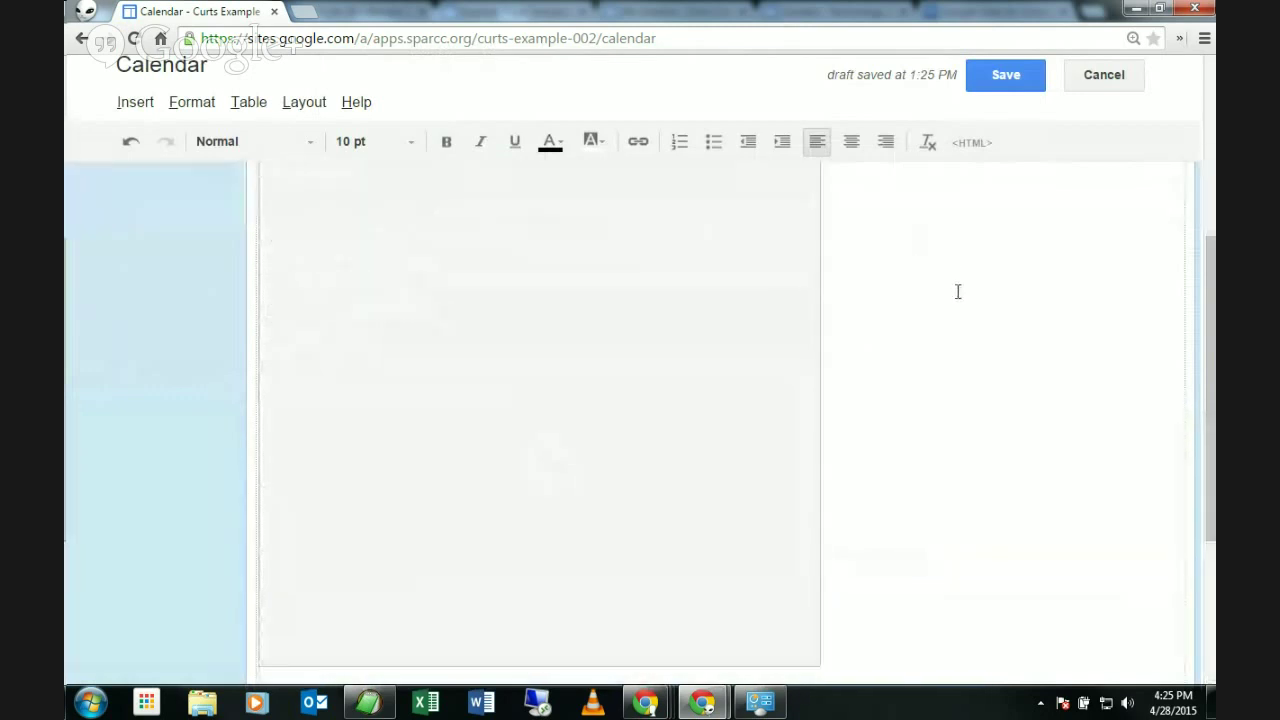
scroll(951, 310, "up", 5)
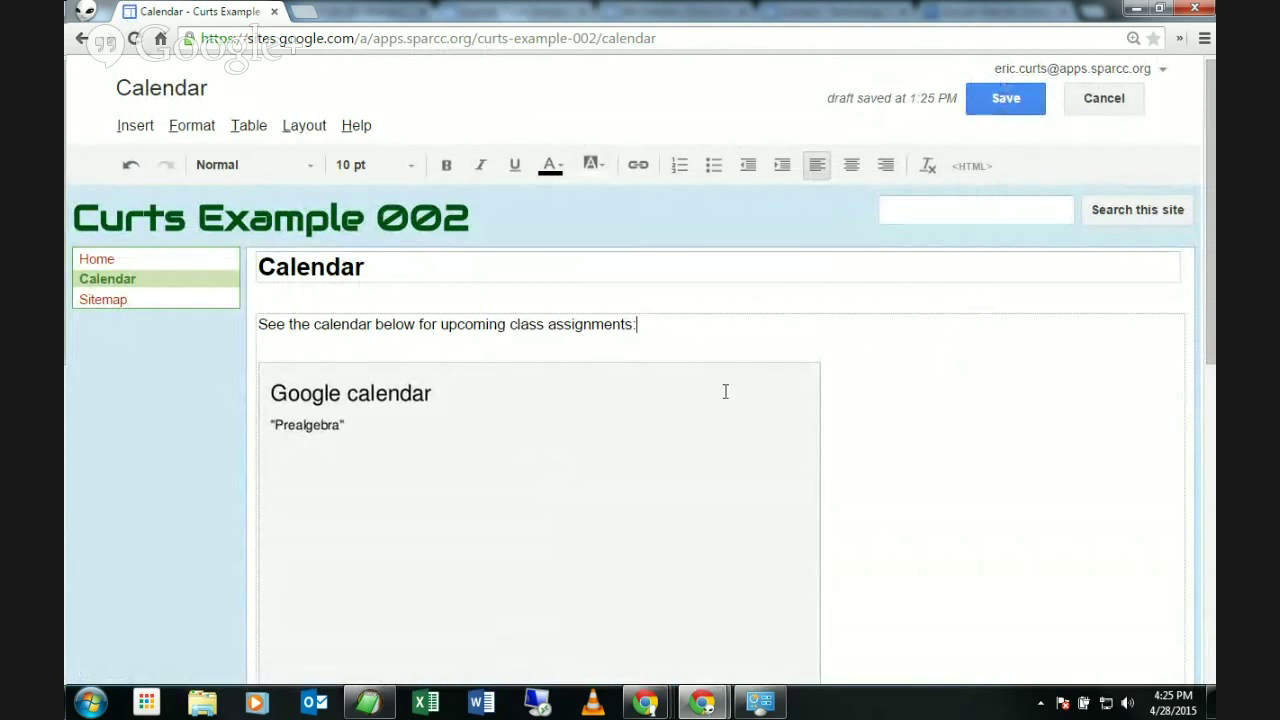
scroll(897, 436, "down", 5)
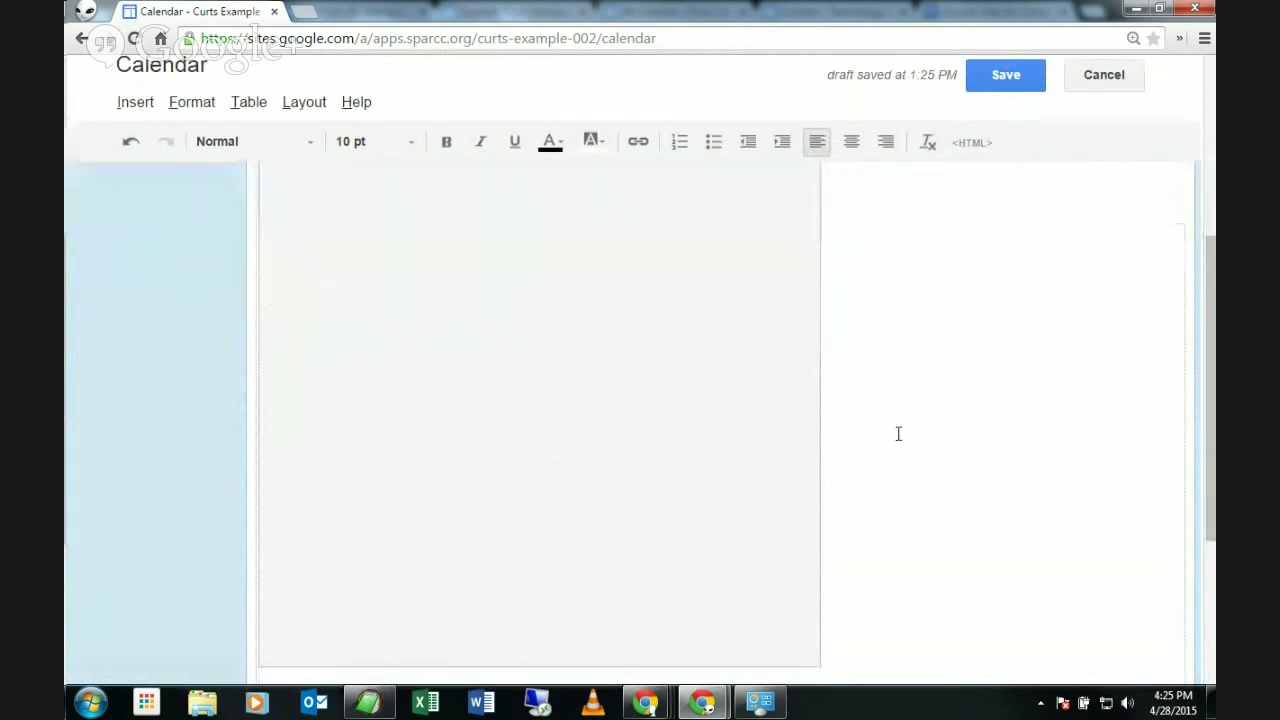
scroll(860, 455, "up", 4)
left_click(504, 427)
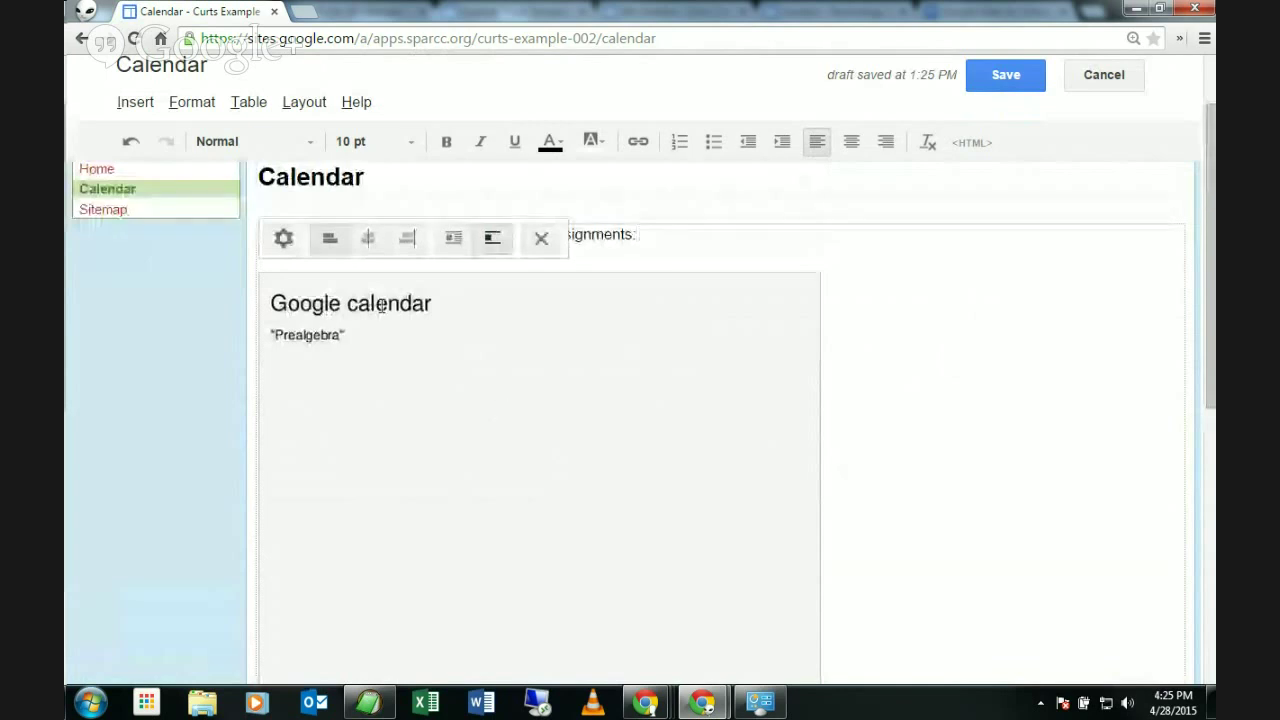
left_click(283, 240)
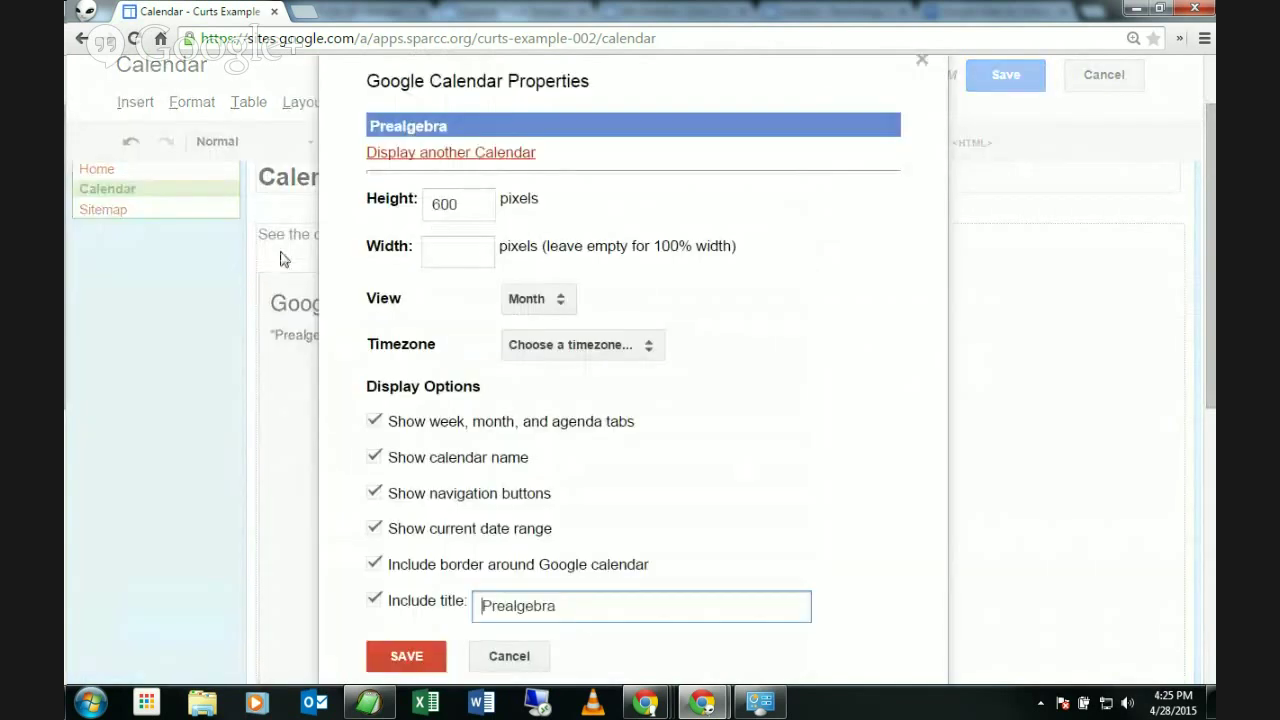
left_click(510, 656)
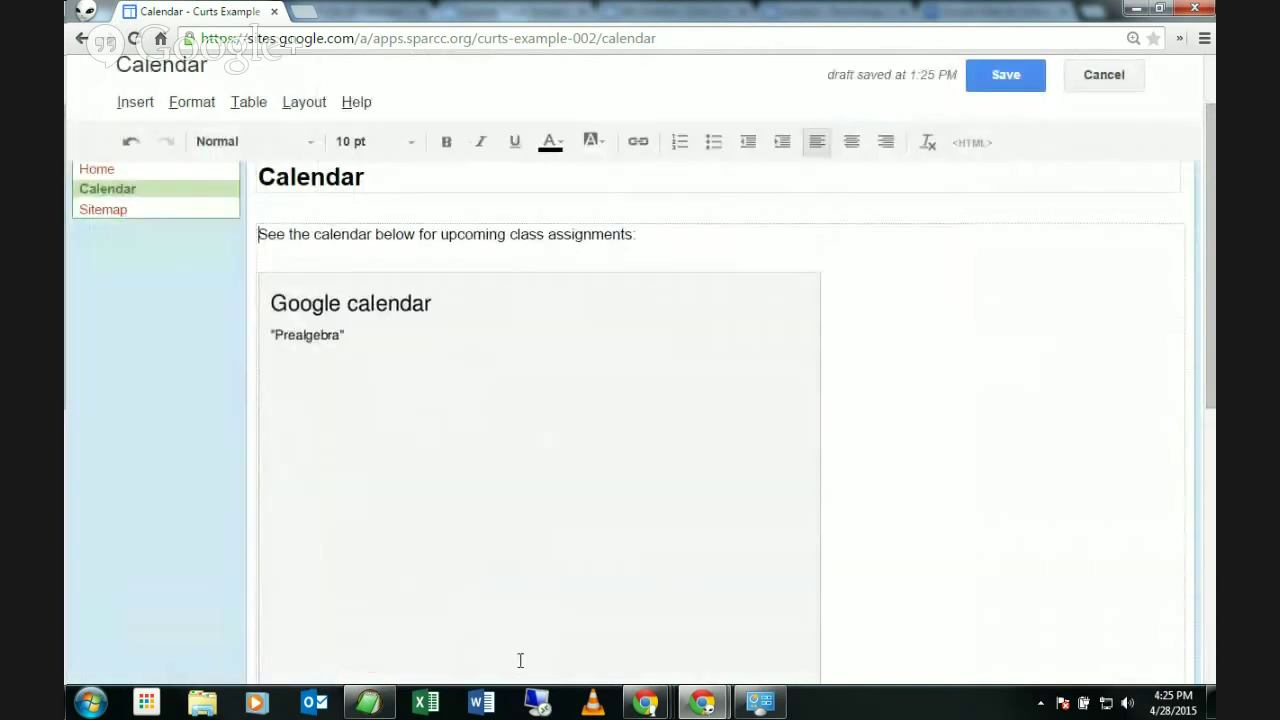
Save the Calendar page and look over the embedded Prealgebra calendar from its first week to its last
scroll(972, 260, "up", 1)
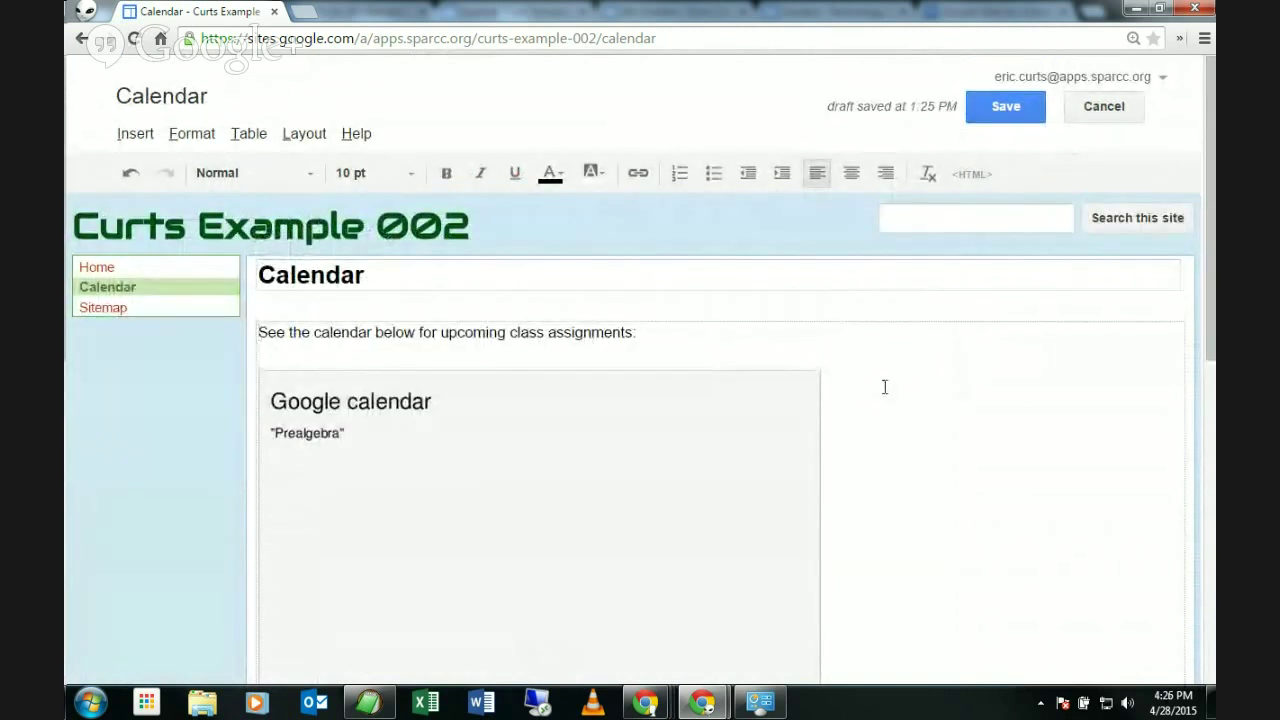
left_click(1006, 117)
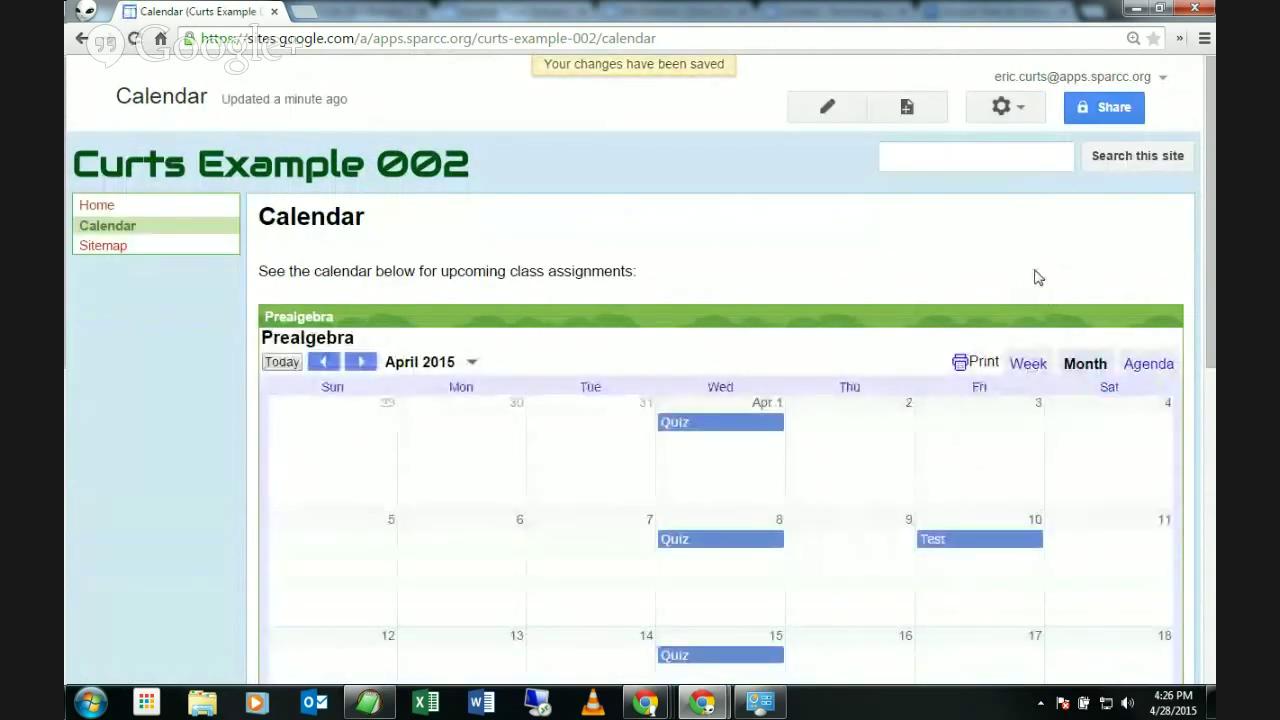
scroll(1040, 278, "down", 1)
scroll(1123, 351, "down", 4)
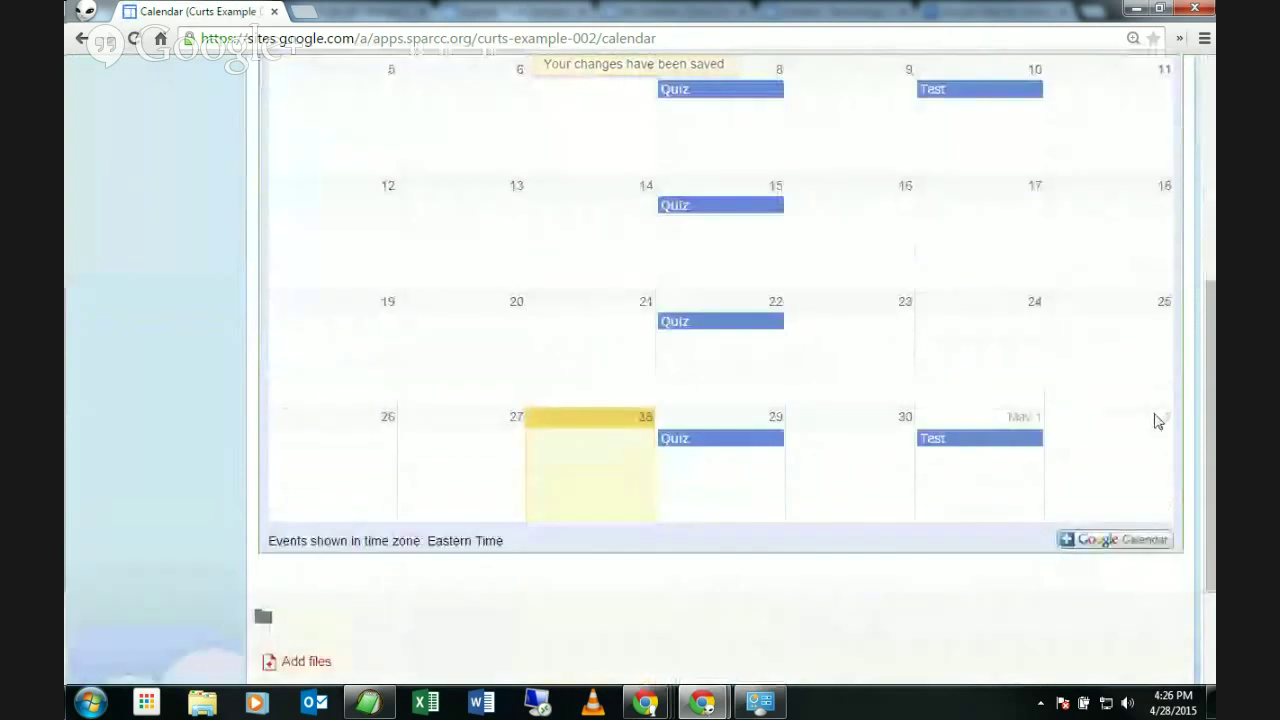
scroll(1157, 420, "up", 2)
scroll(1160, 416, "up", 2)
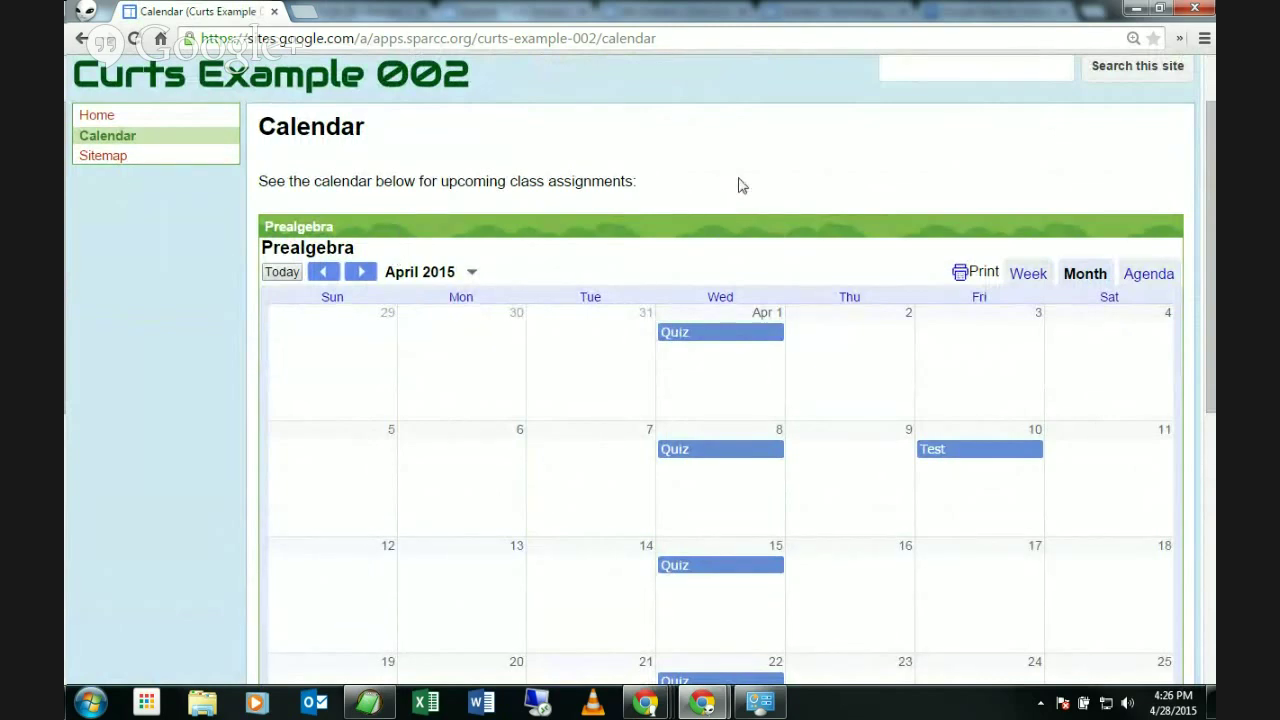
scroll(800, 280, "down", 1)
scroll(700, 465, "down", 2)
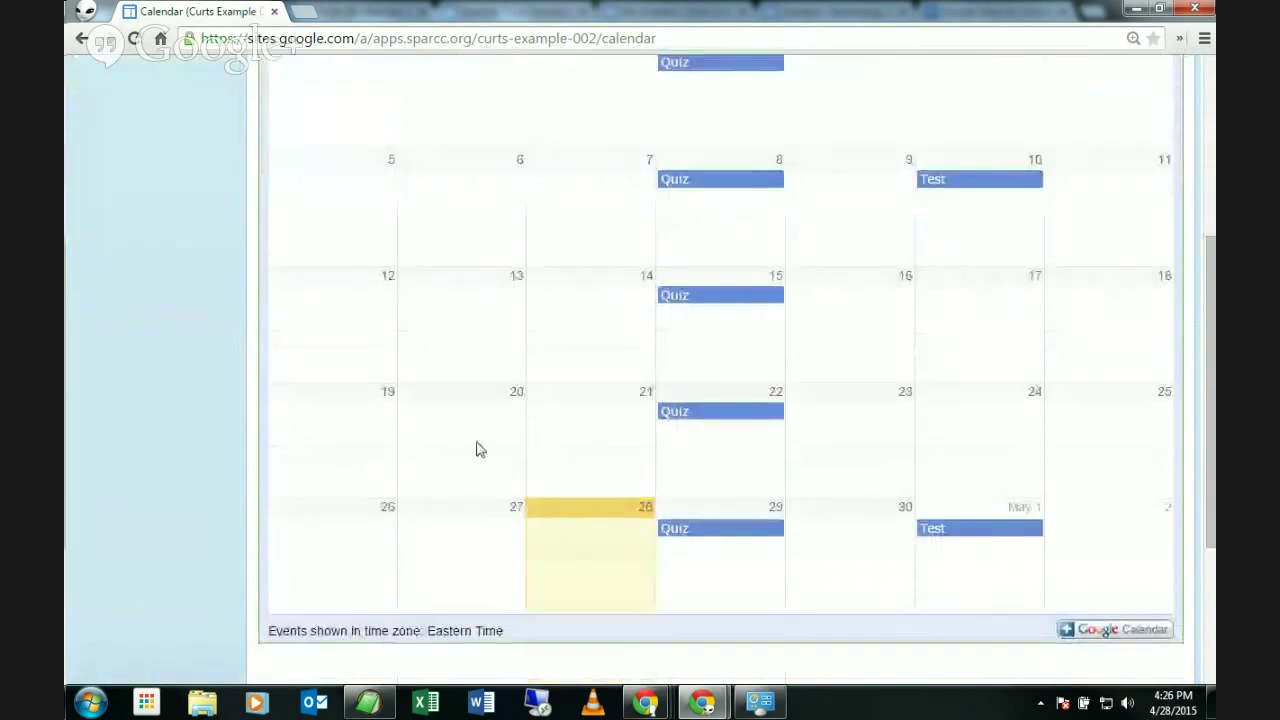
scroll(660, 320, "up", 4)
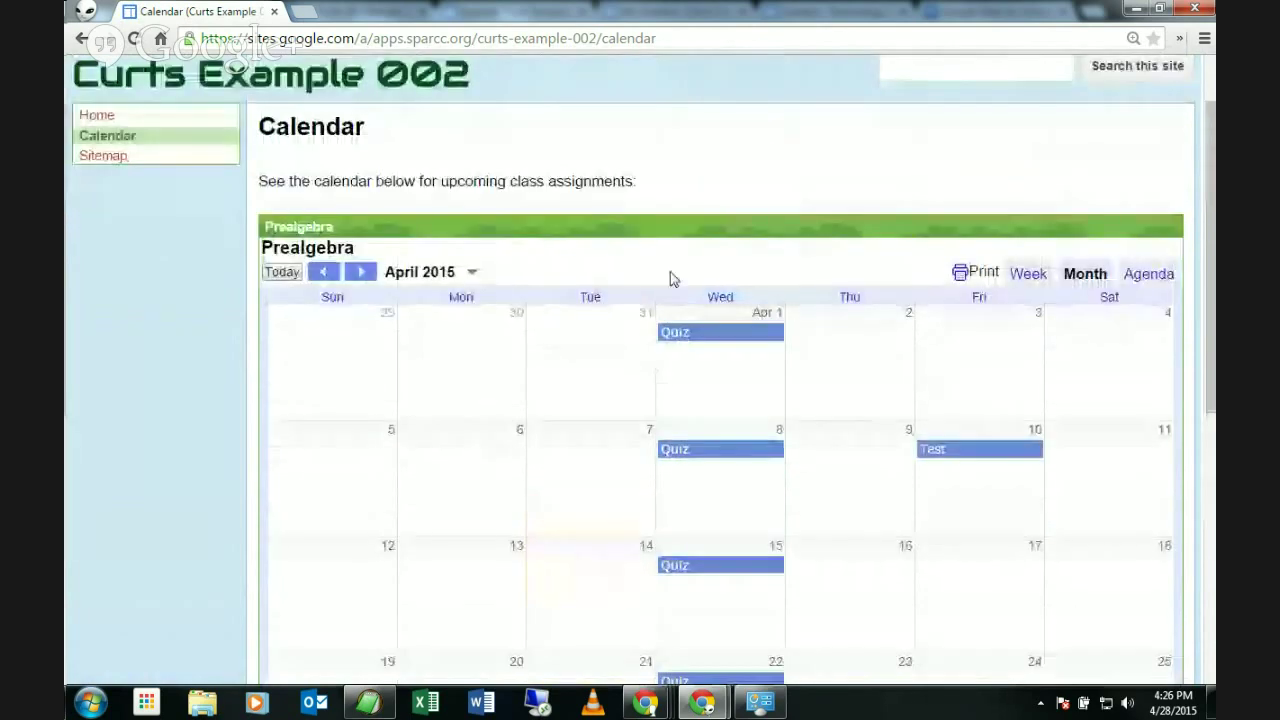
scroll(948, 266, "down", 6)
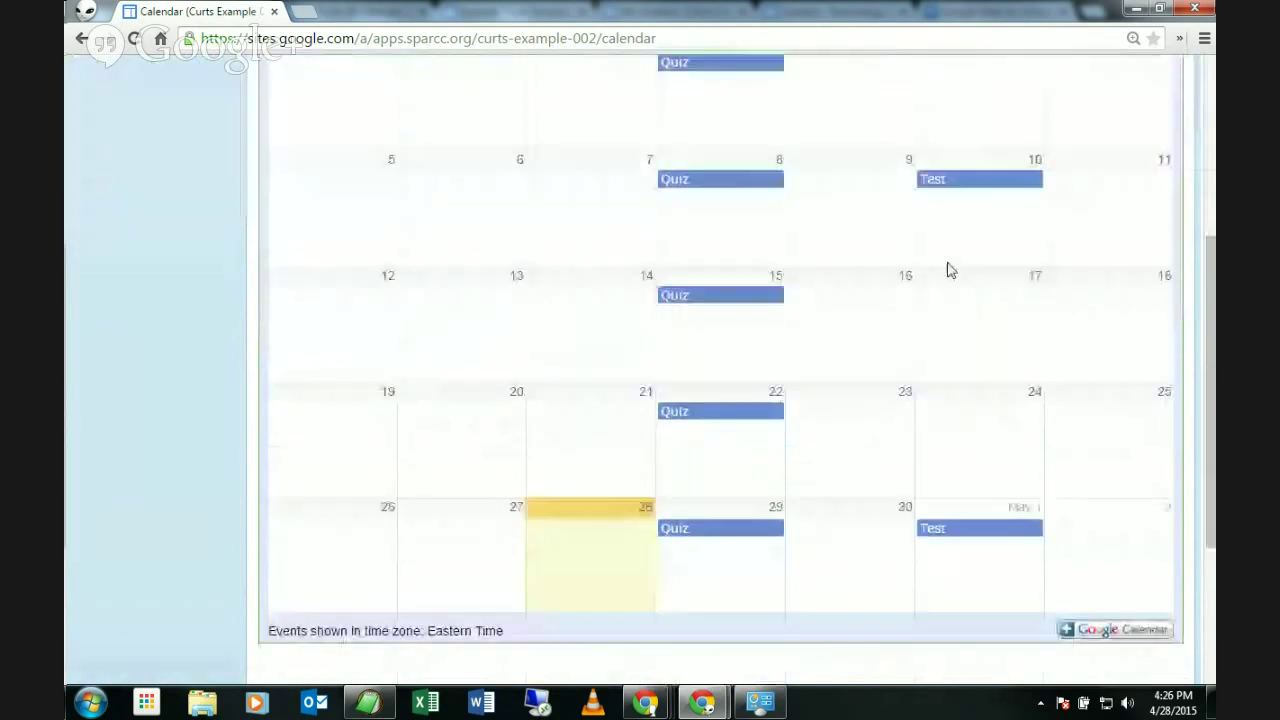
scroll(937, 280, "up", 6)
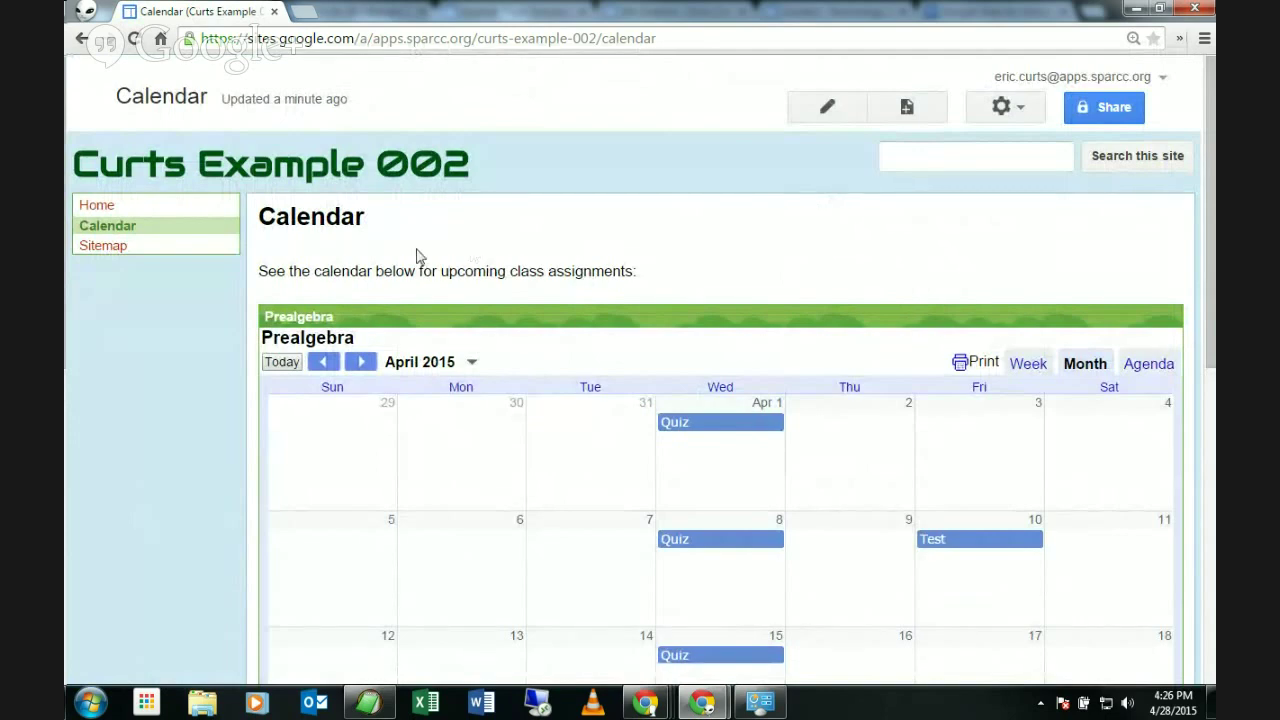
Check the sidebar navigation by switching between the Home and Calendar pages, ending on Home
left_click(97, 207)
scroll(871, 410, "down", 2)
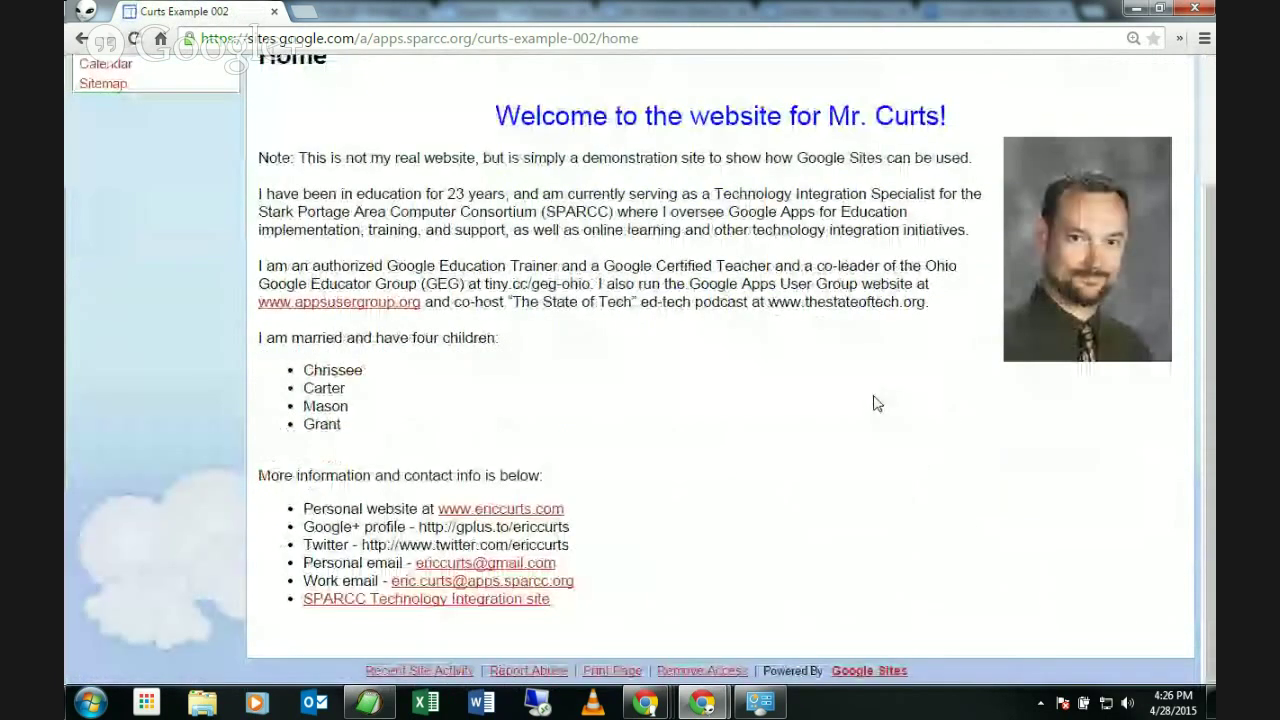
scroll(873, 403, "up", 2)
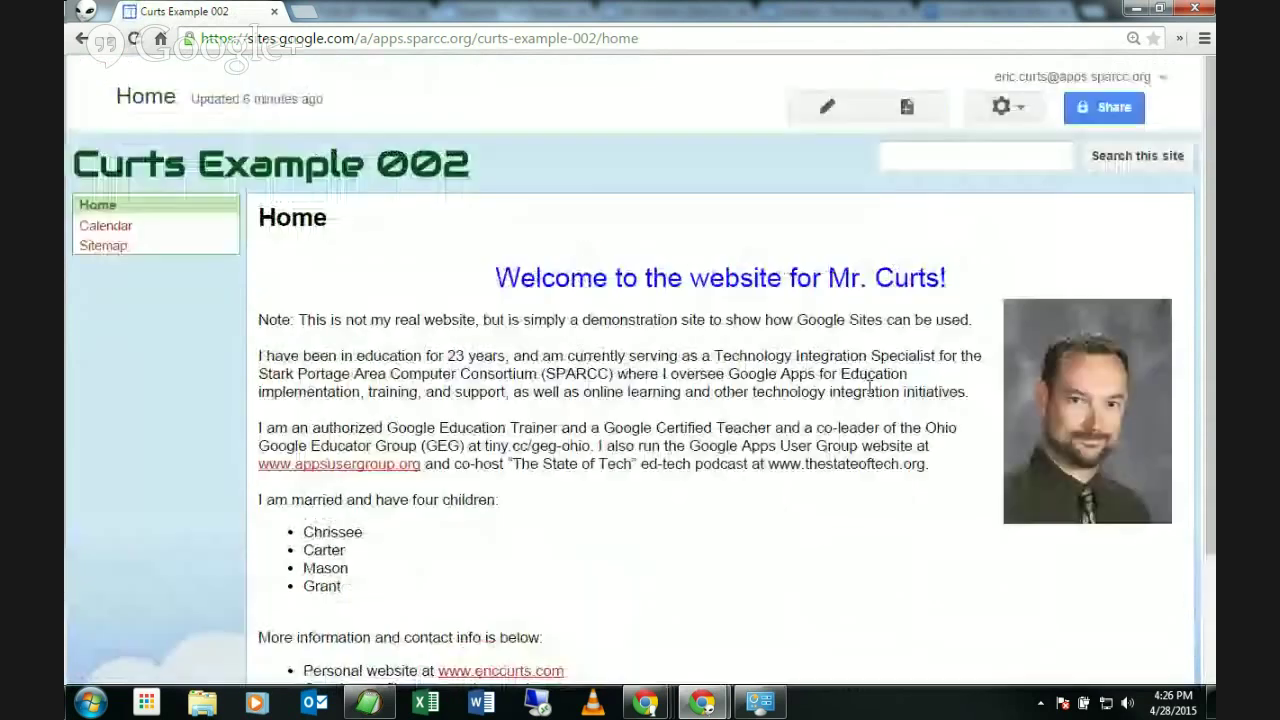
left_click(111, 230)
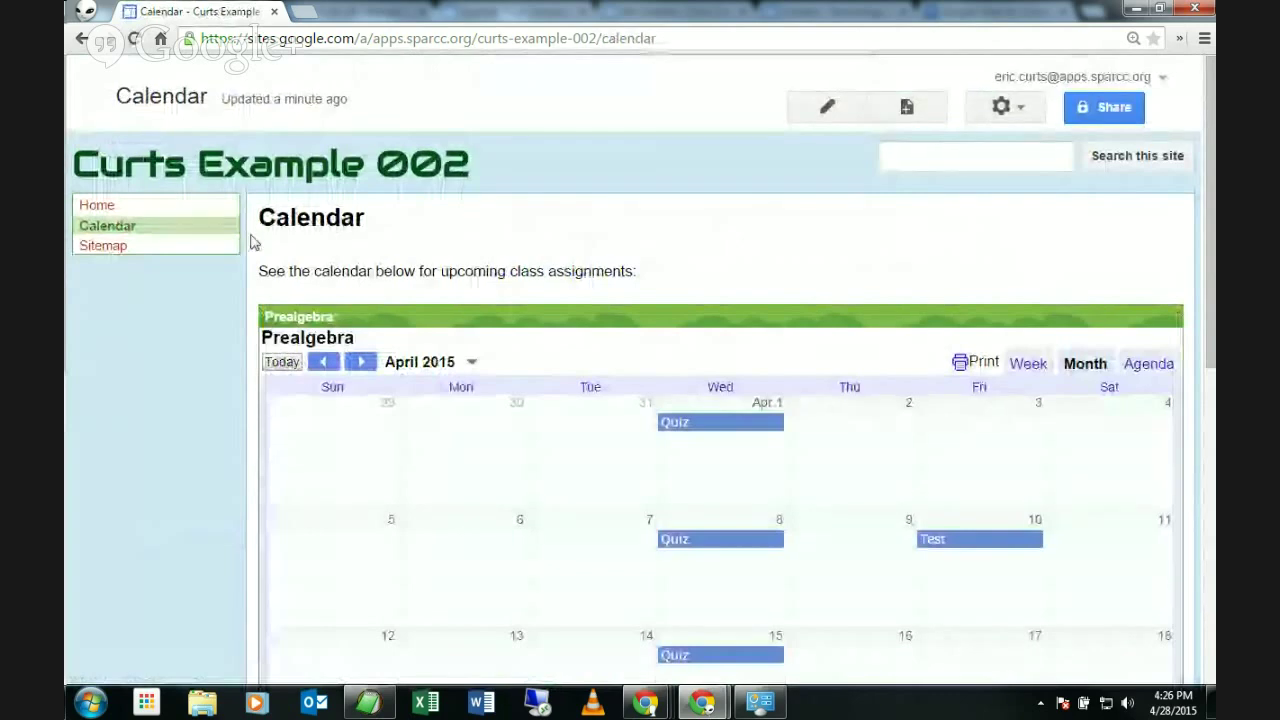
left_click(97, 206)
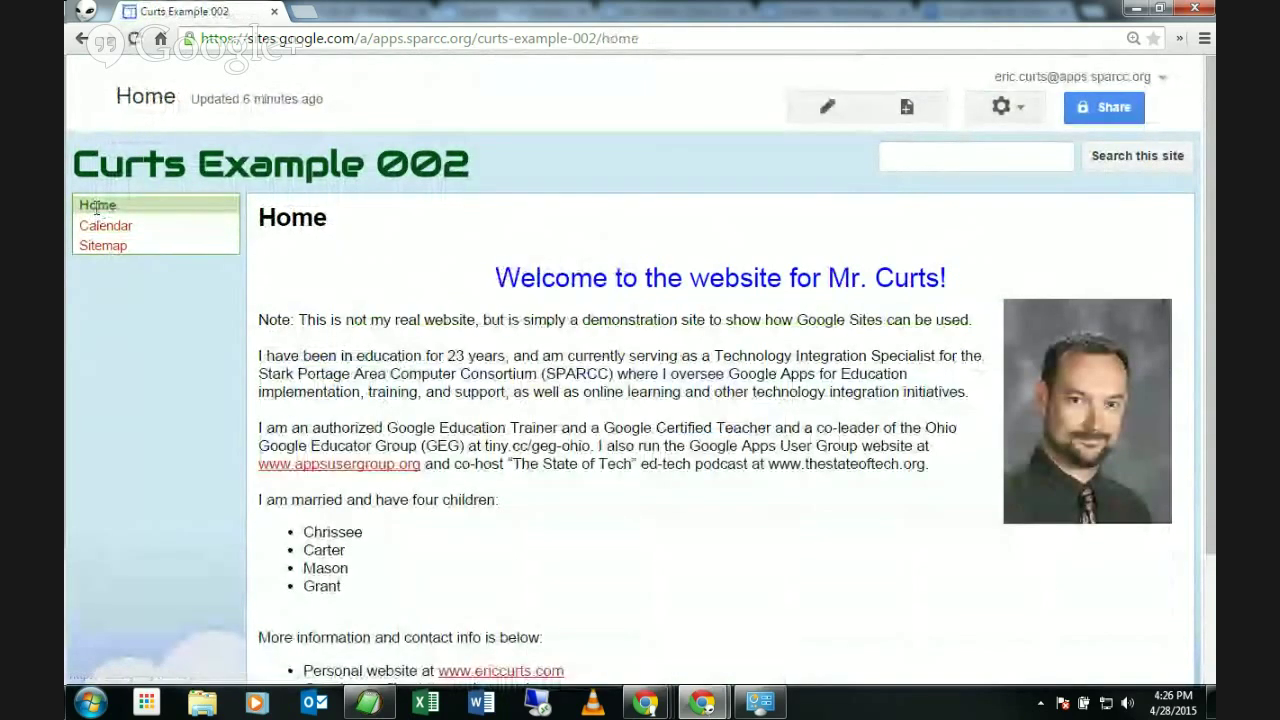
Review the template and location options for a new page, and cancel without creating it
left_click(900, 112)
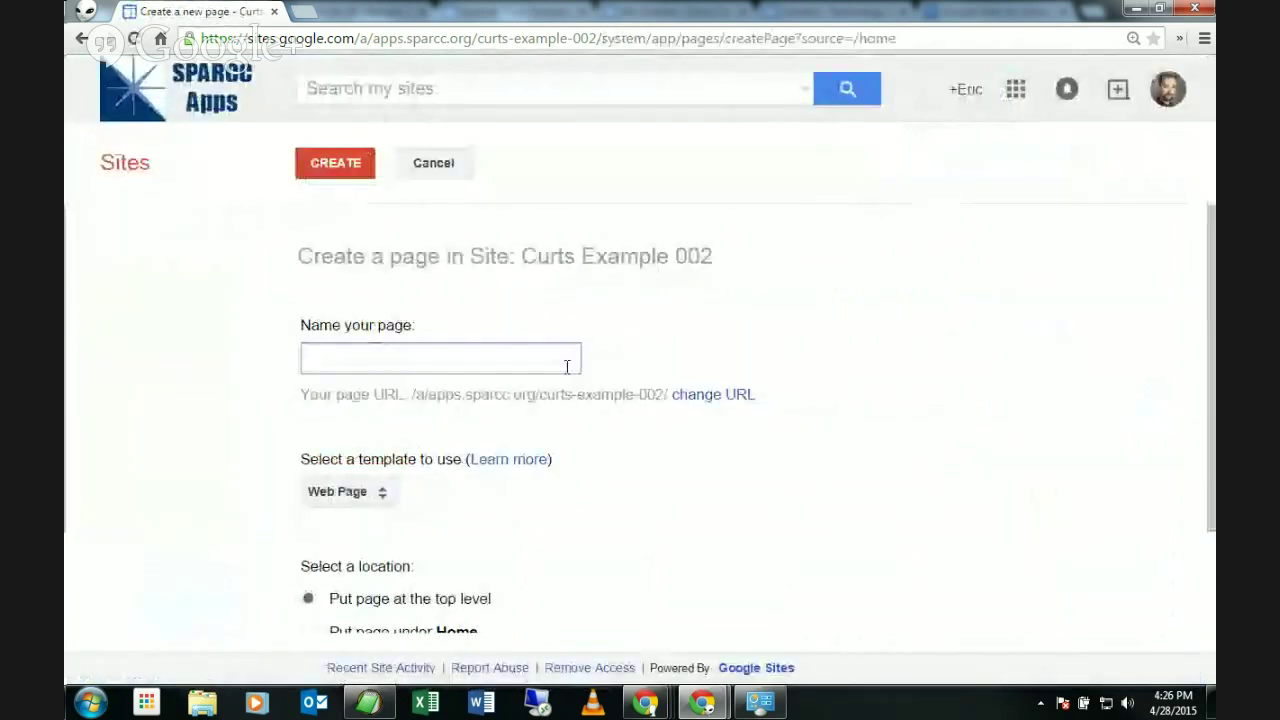
scroll(566, 363, "down", 2)
left_click(385, 362)
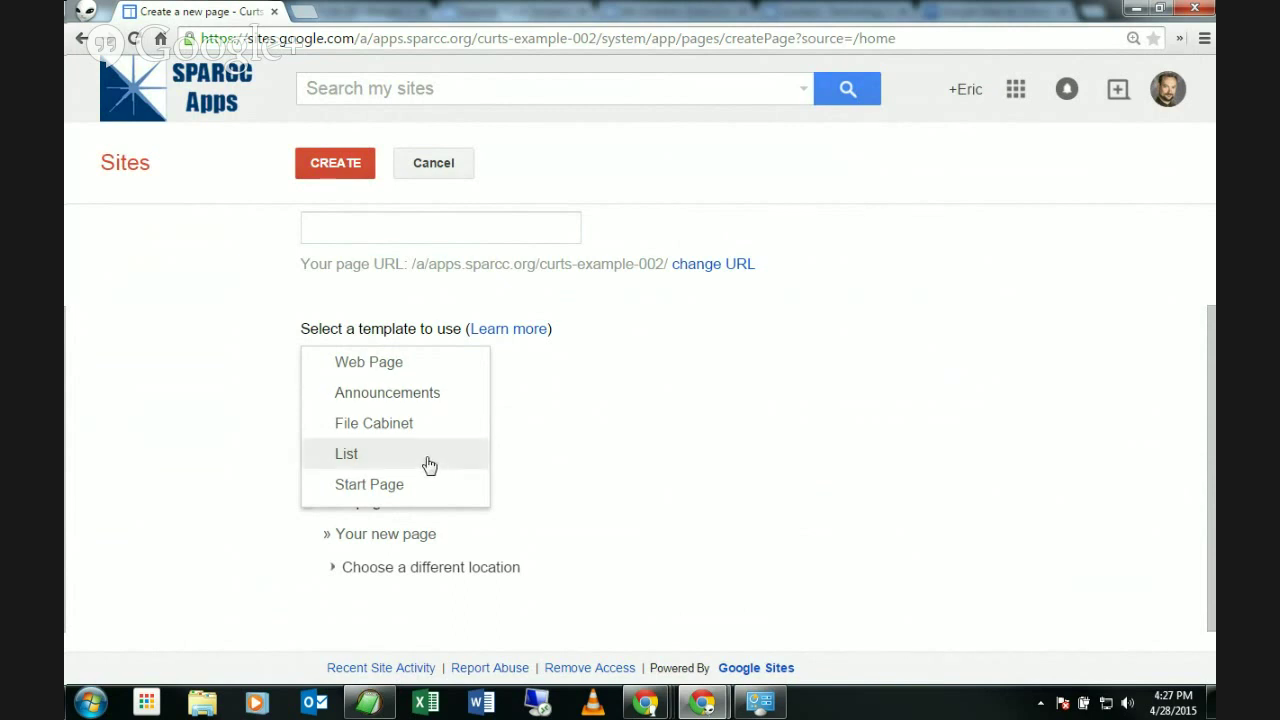
left_click(429, 369)
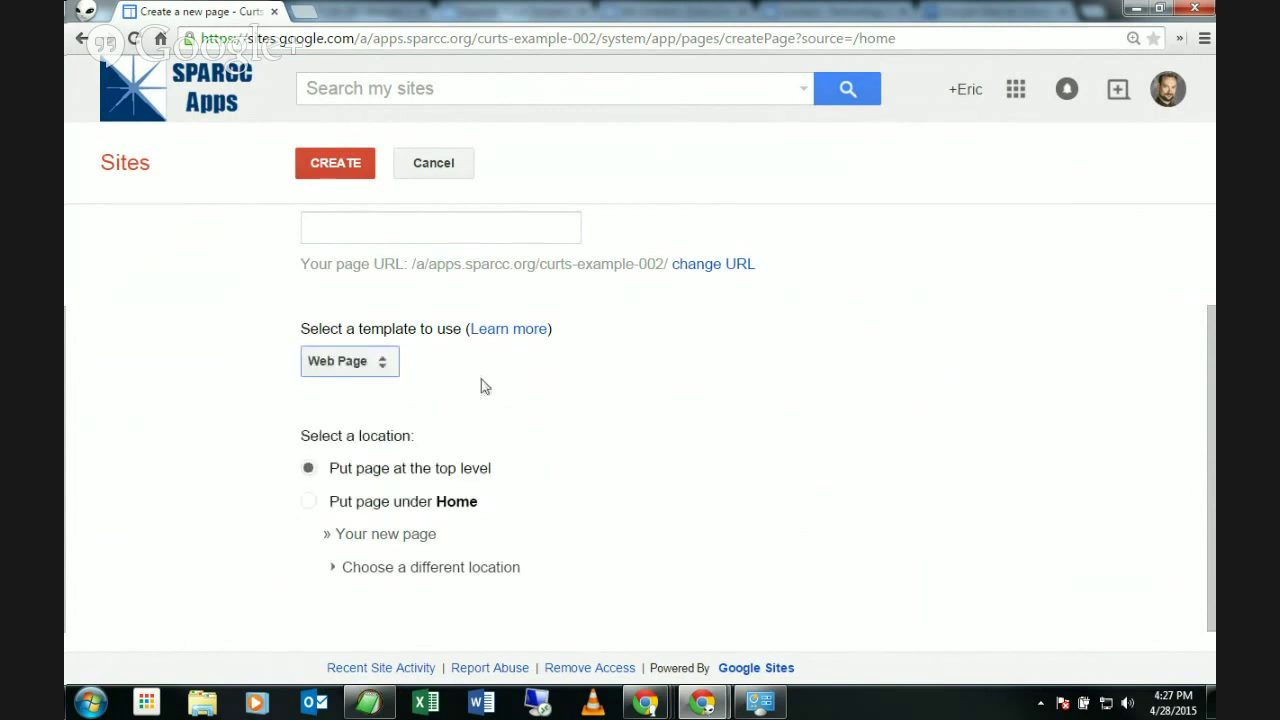
scroll(703, 373, "up", 2)
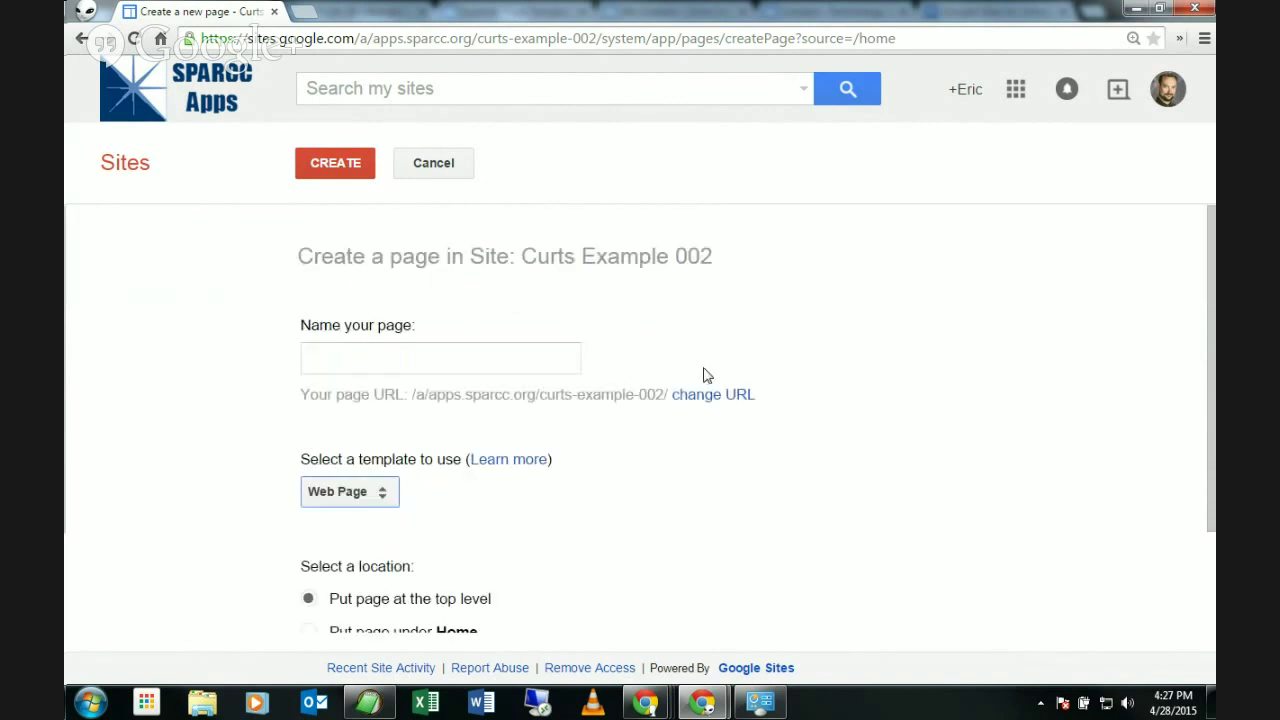
left_click(434, 163)
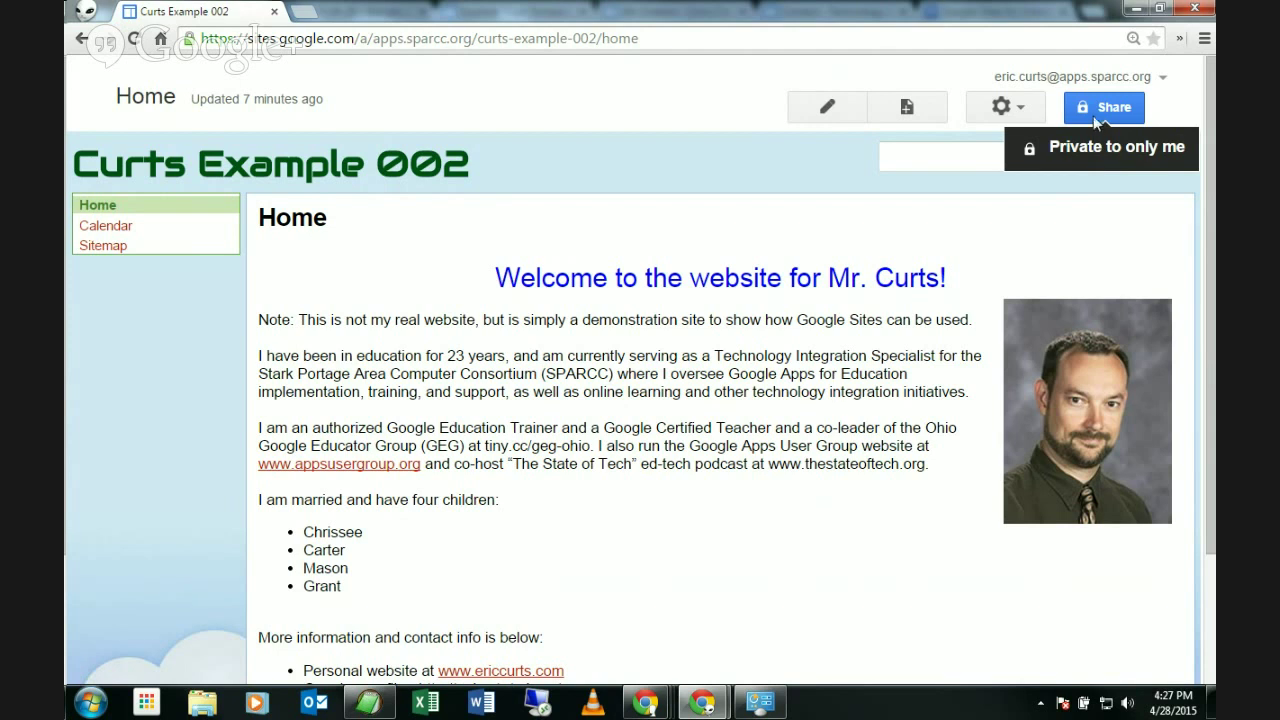
Test public access to the site by opening the Home page's address in an incognito window, and close that window
left_click(455, 45)
key("ctrl+c")
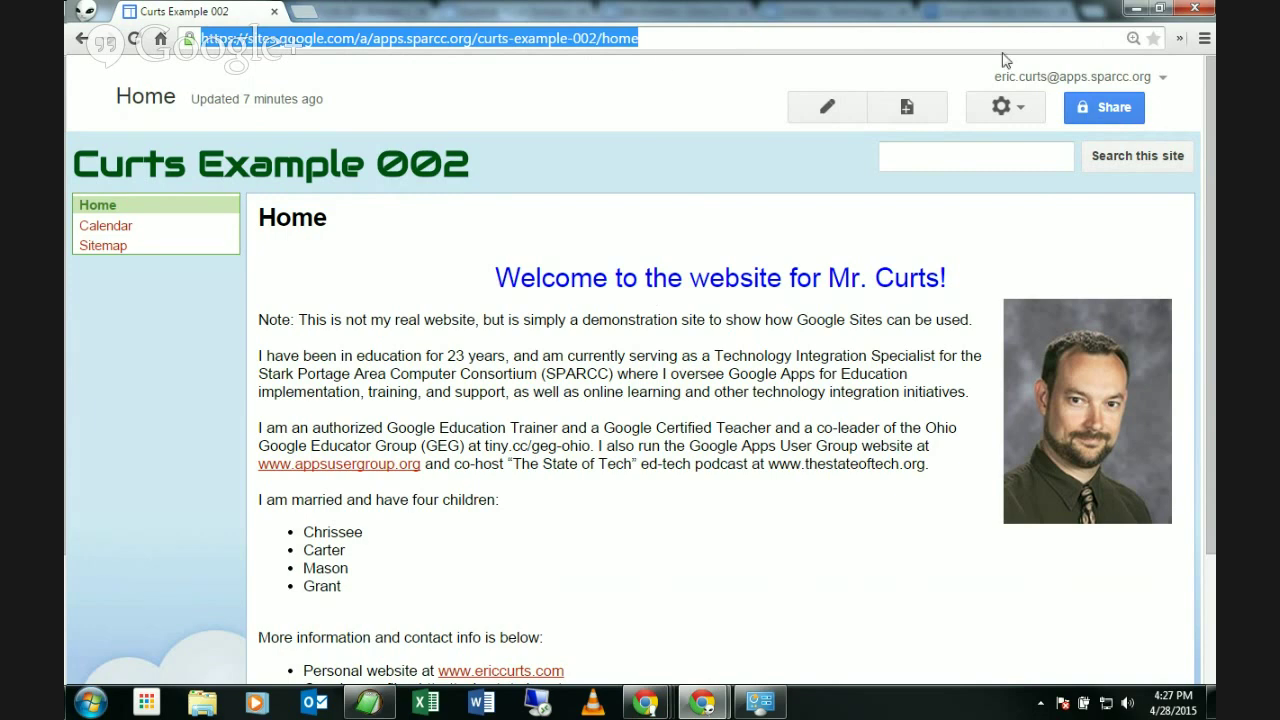
left_click(1206, 40)
left_click(1104, 118)
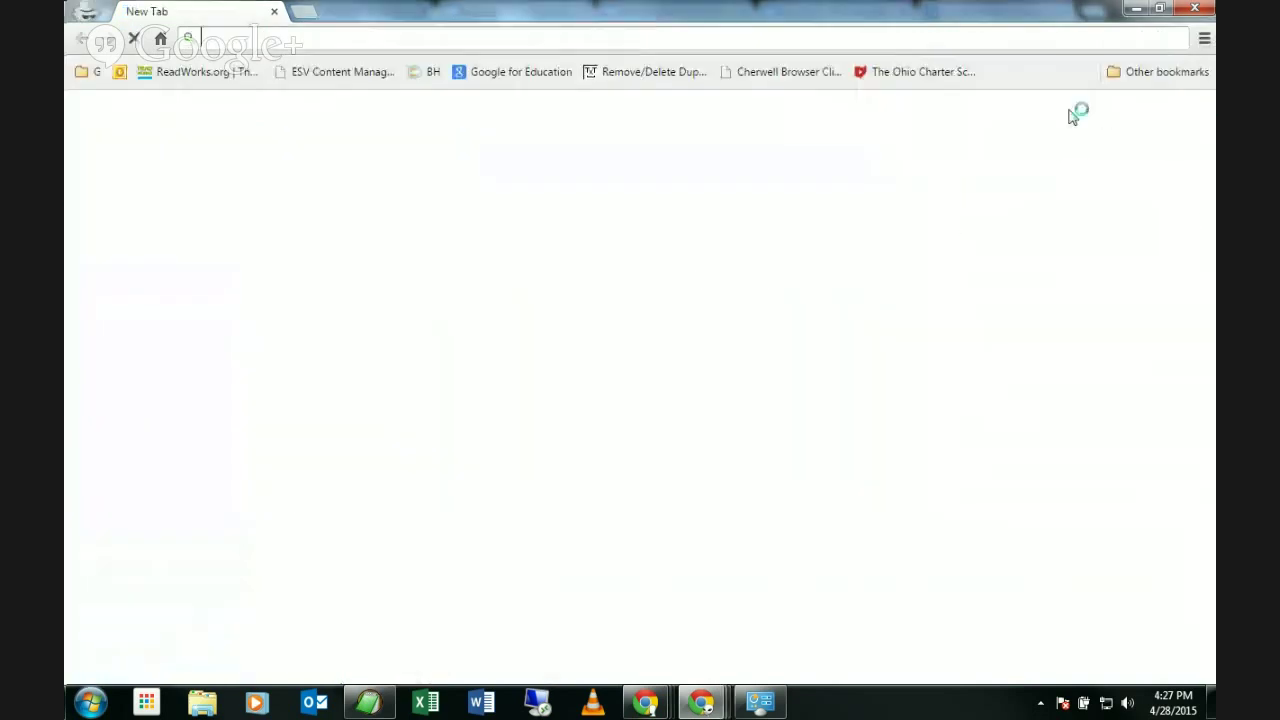
key("ctrl+v")
key("Return")
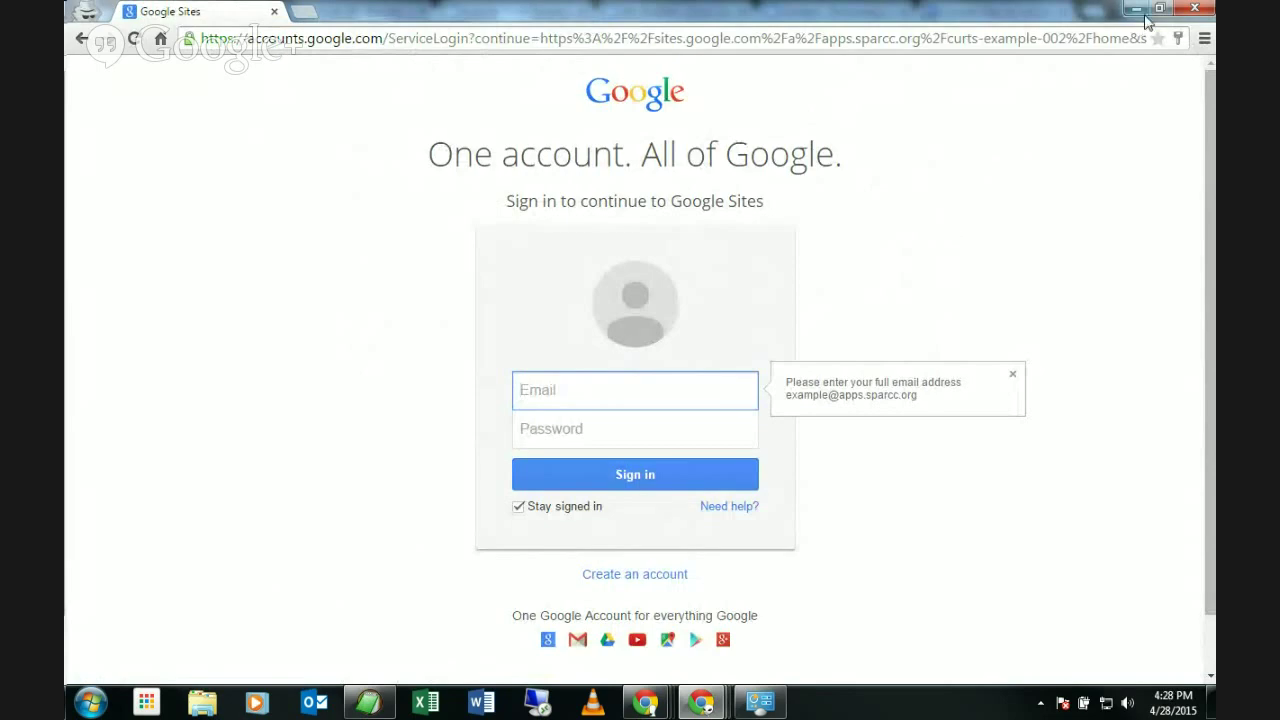
left_click(1193, 10)
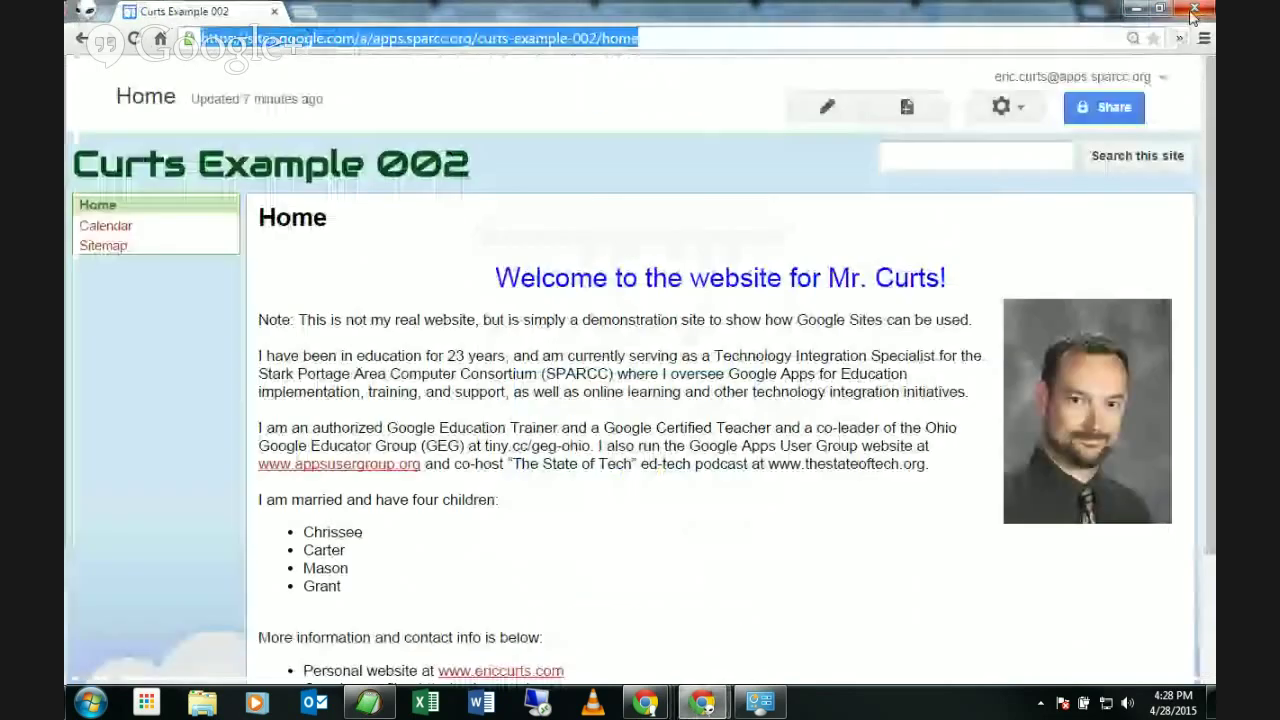
left_click(783, 310)
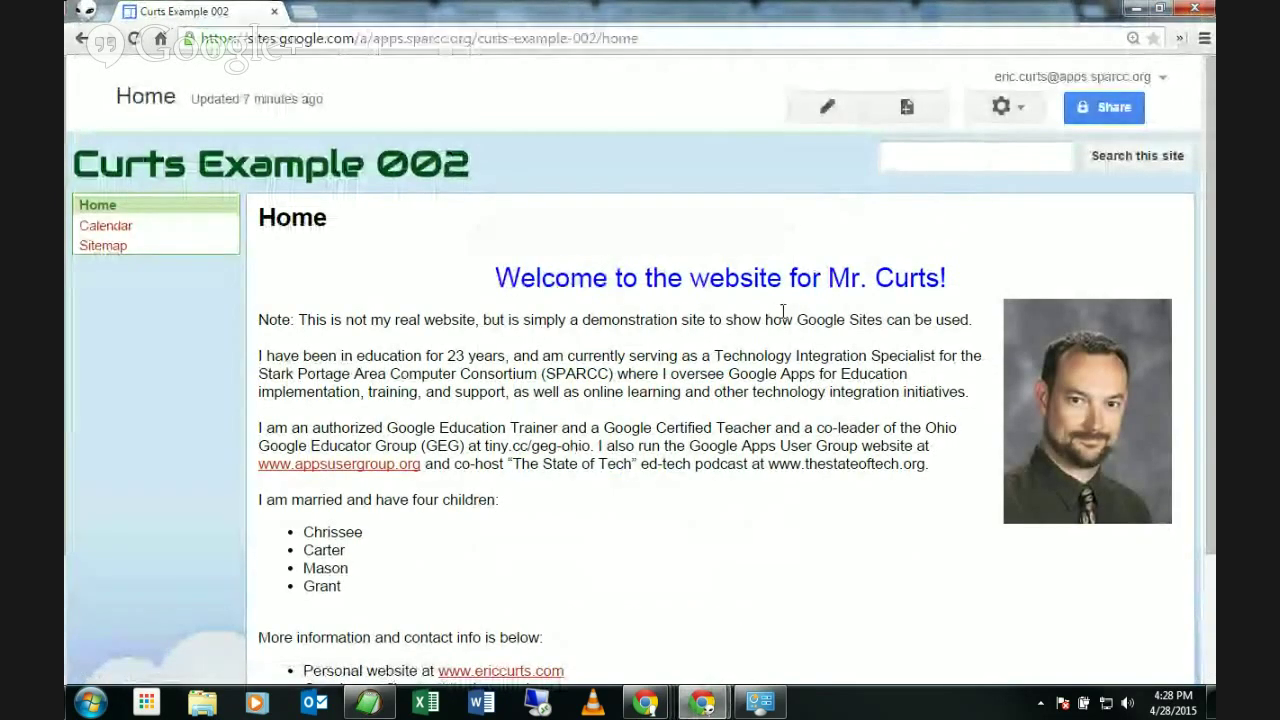
Open the site's sharing settings and review who has access, the invitation options and the permission levels for invited people
left_click(1100, 112)
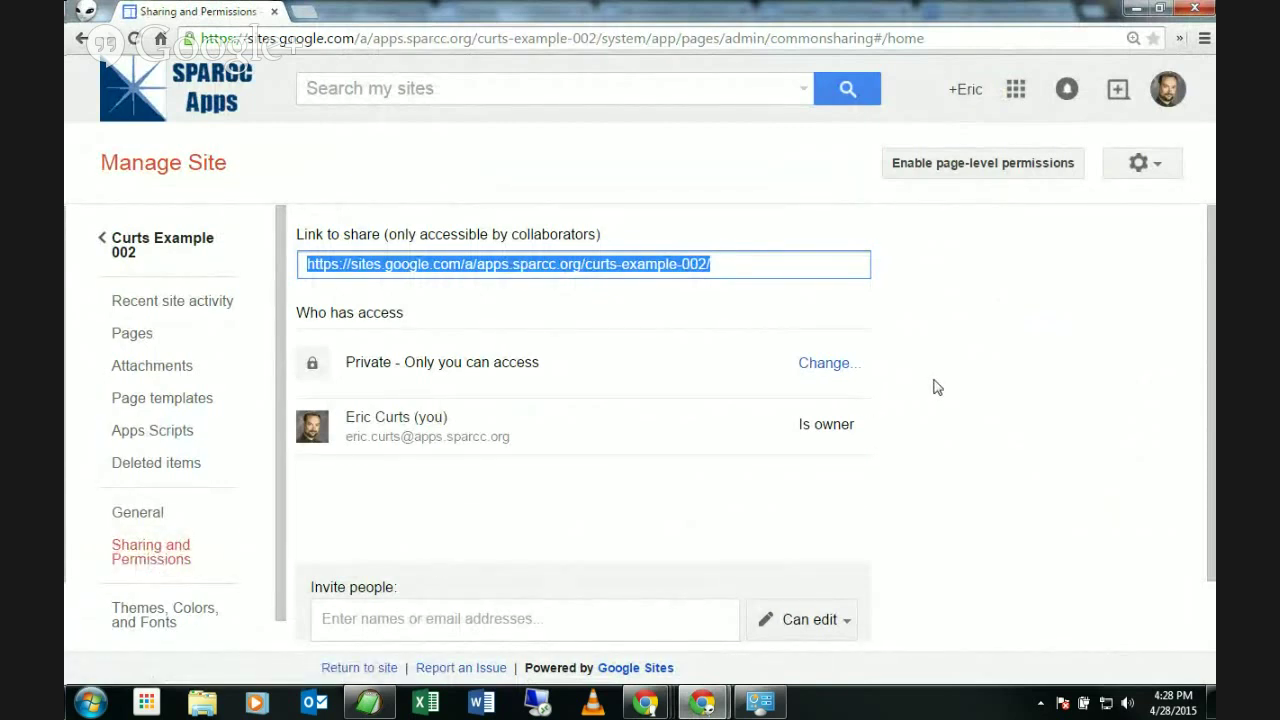
scroll(945, 386, "down", 1)
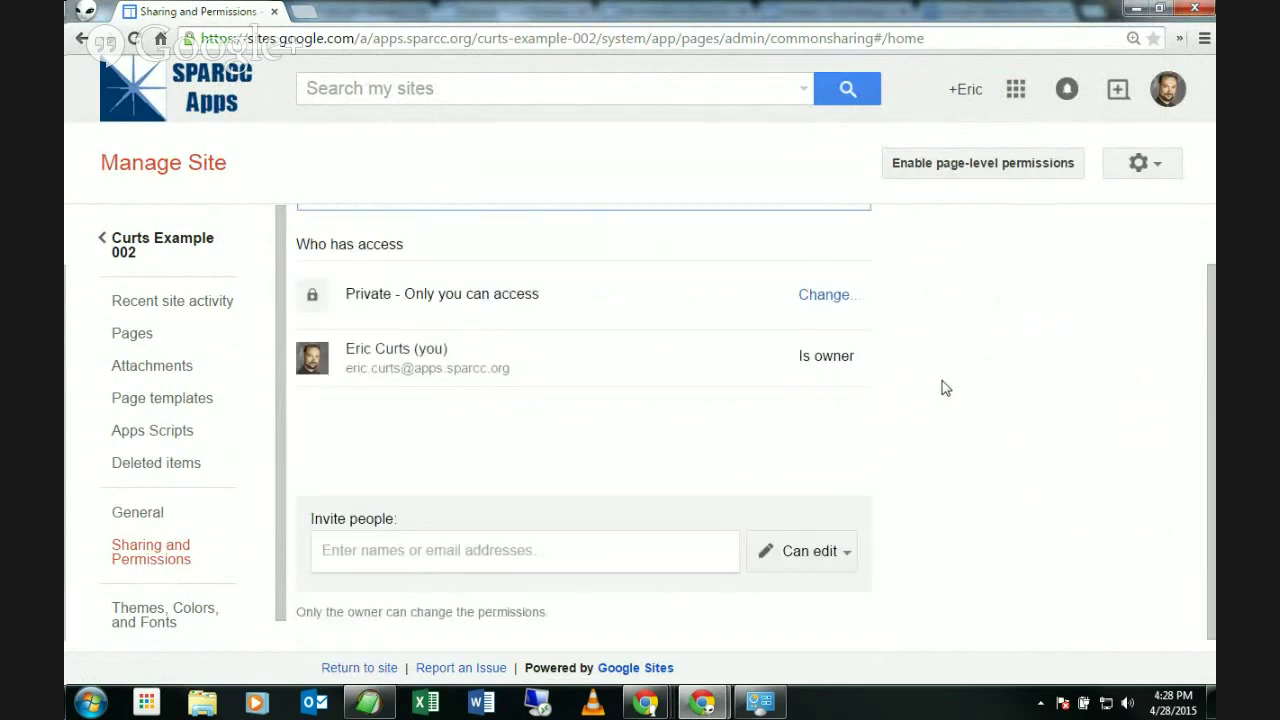
scroll(945, 388, "up", 1)
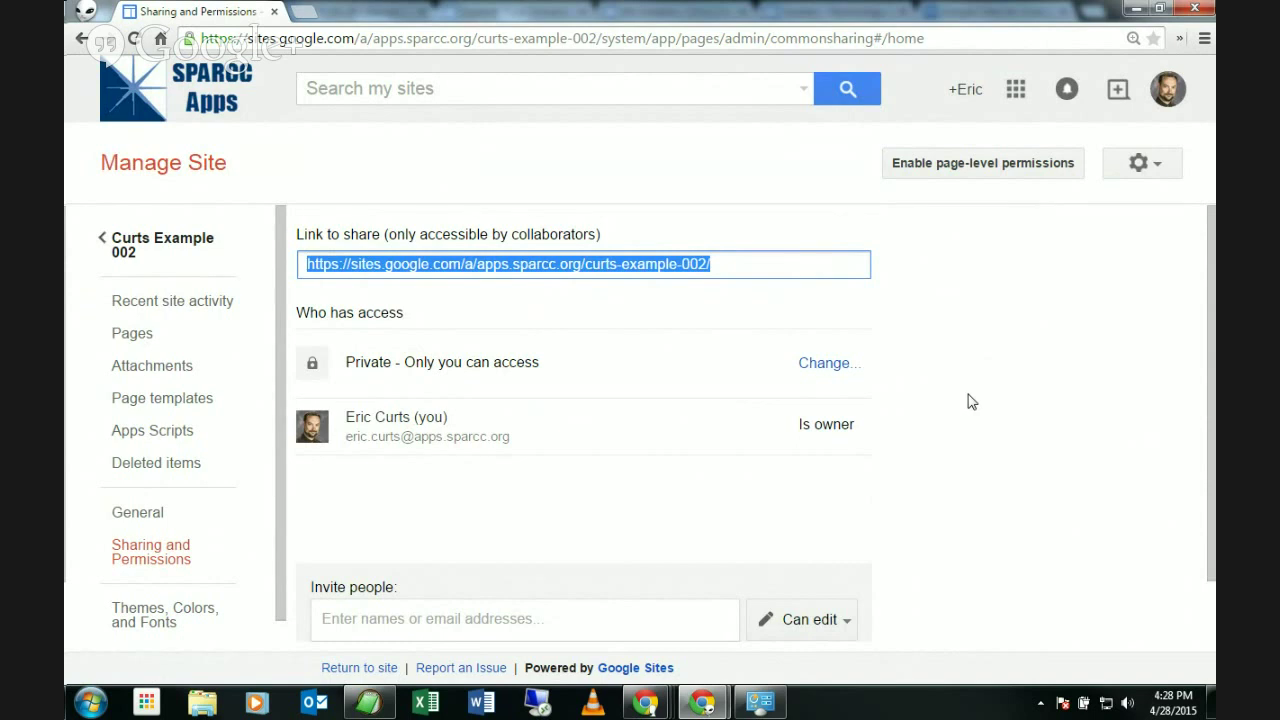
scroll(968, 402, "down", 1)
left_click(426, 555)
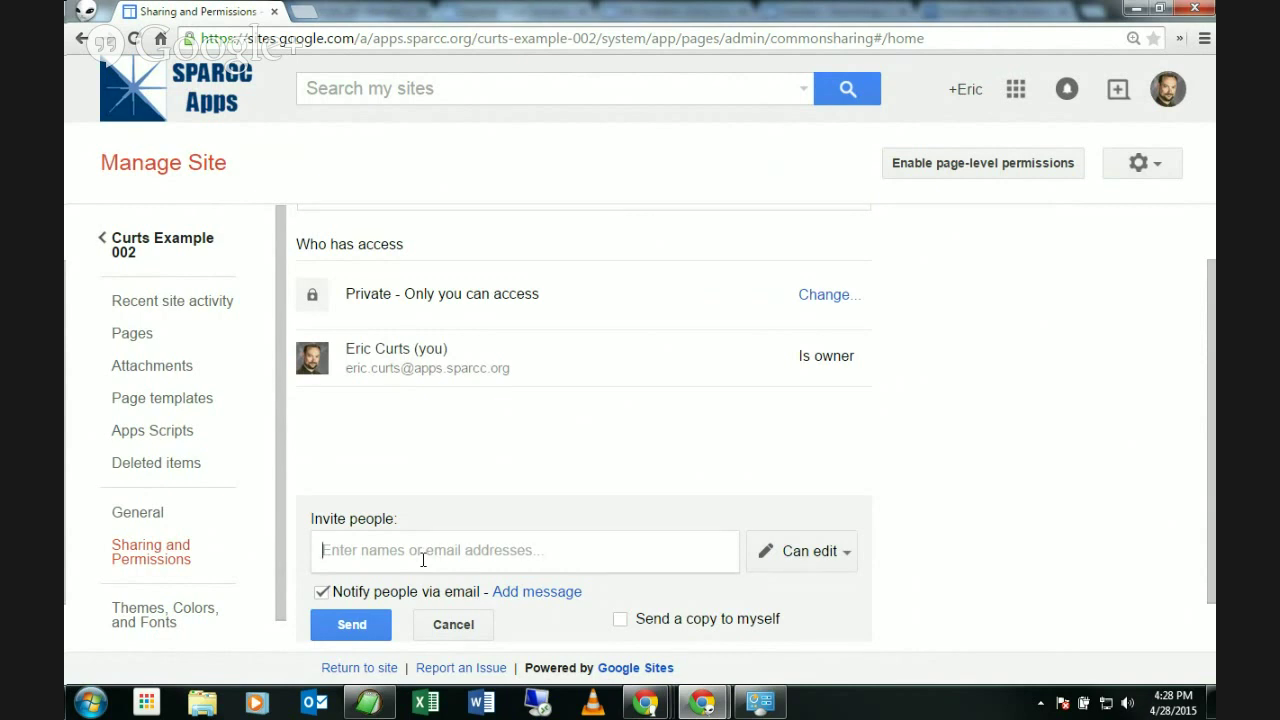
left_click(776, 566)
scroll(922, 510, "down", 1)
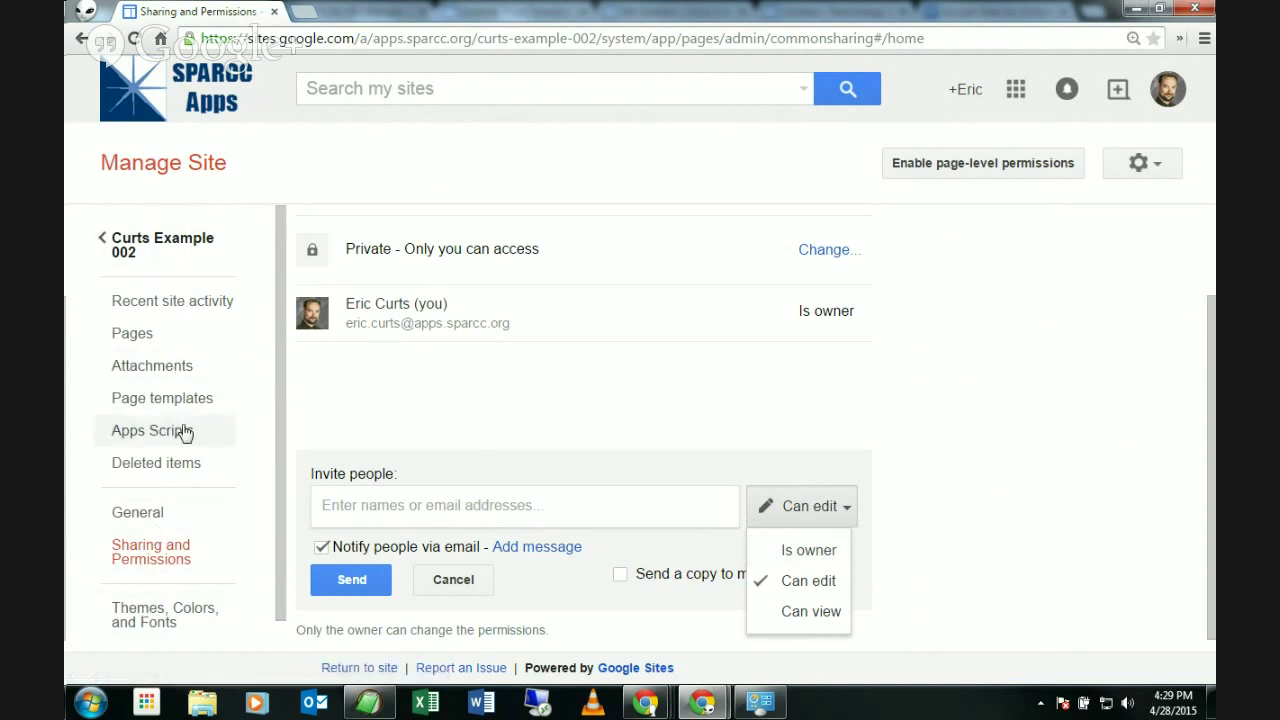
left_click(918, 482)
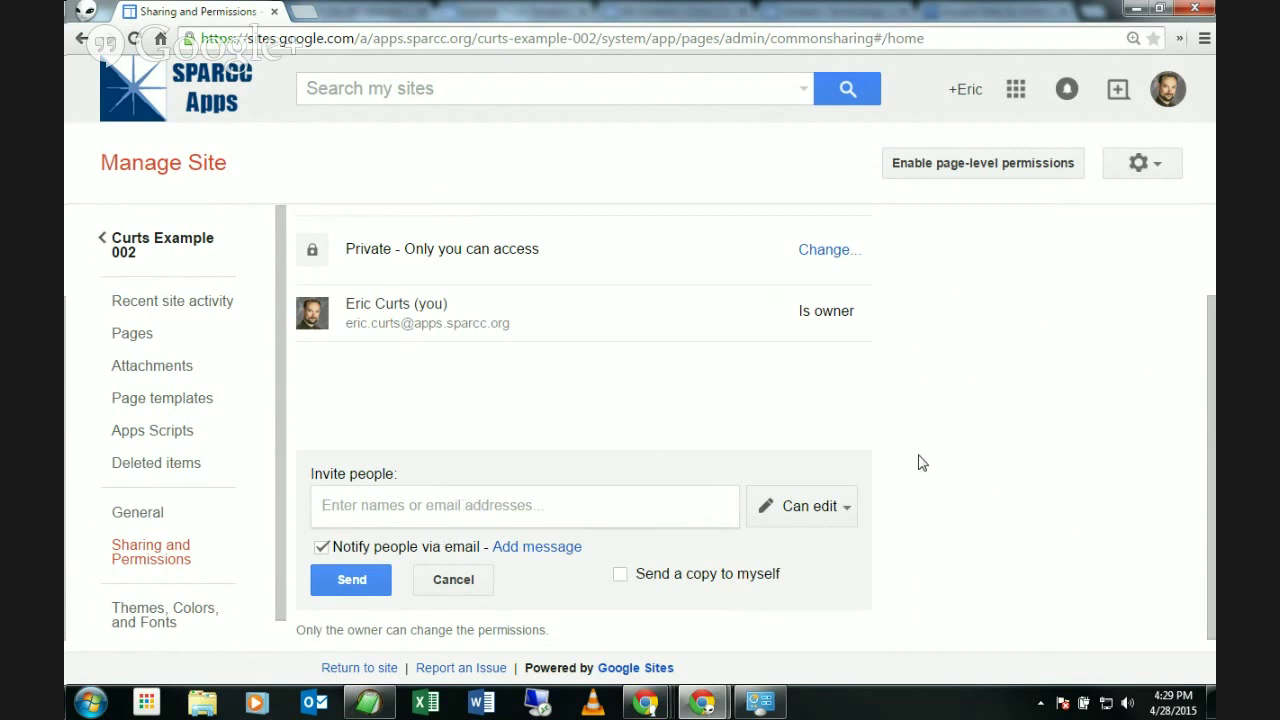
scroll(921, 462, "up", 2)
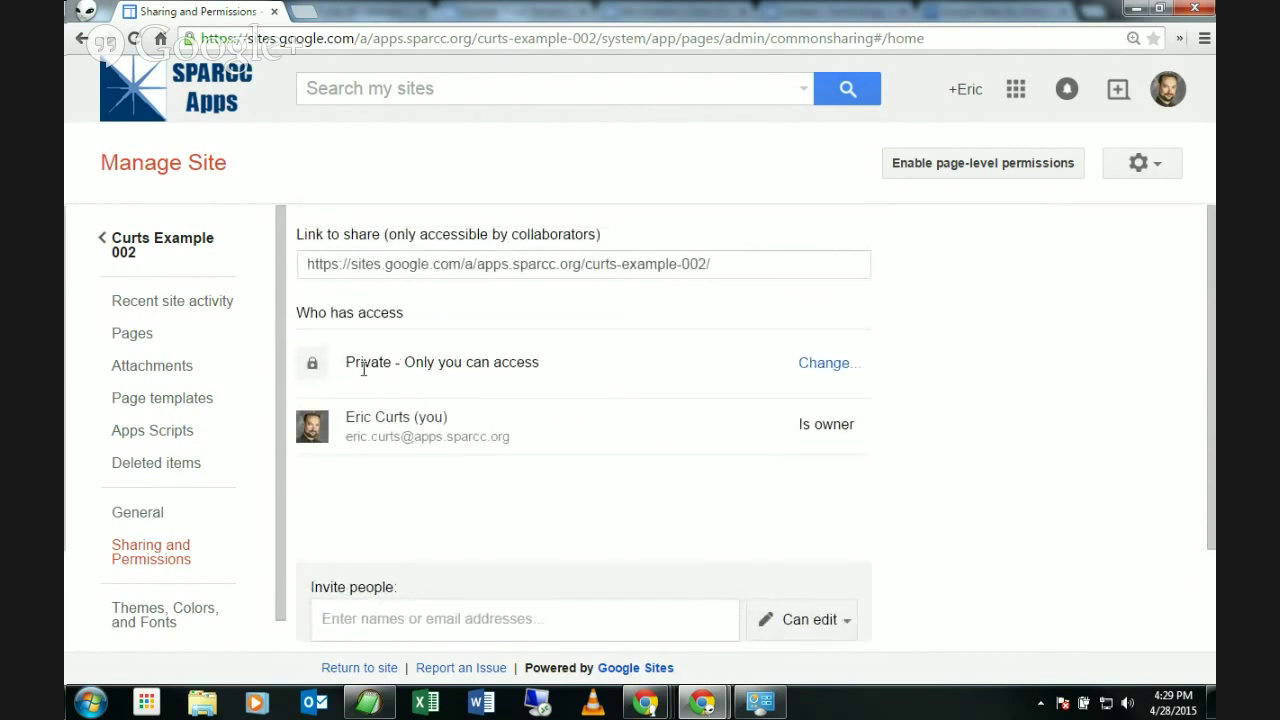
Change the site's visibility to Public on the web and save it
left_click(832, 365)
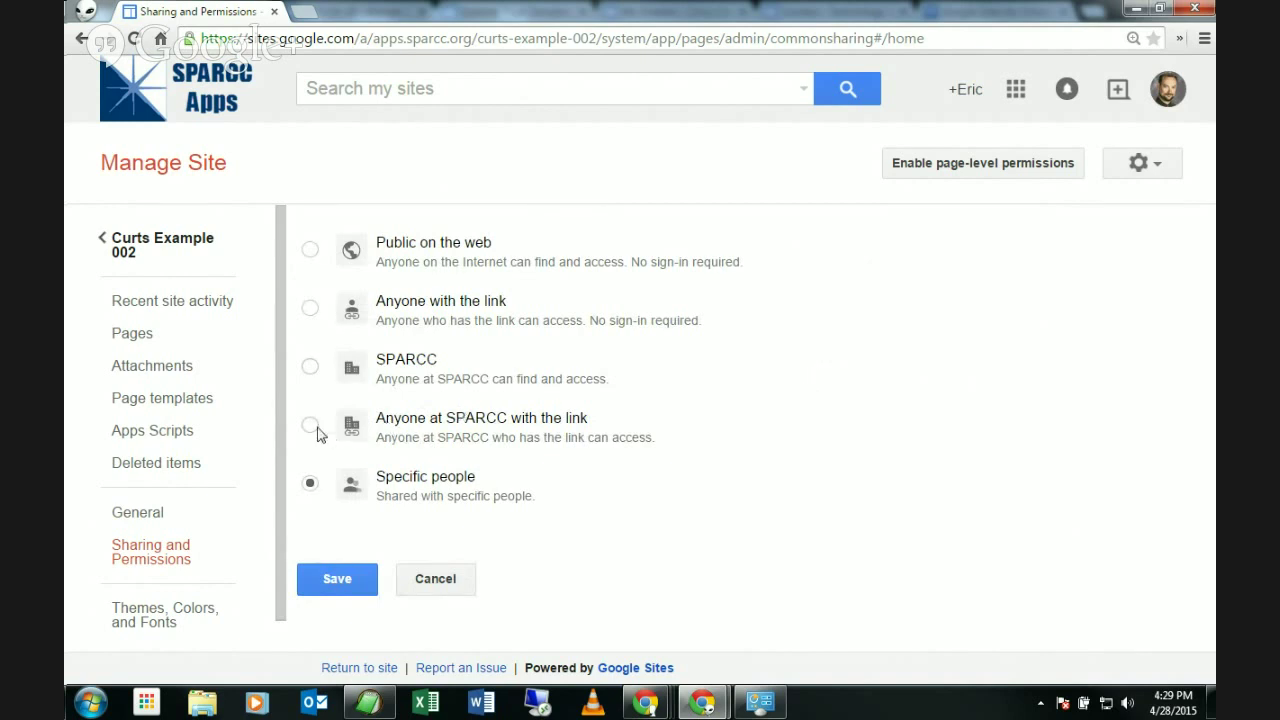
left_click(309, 366)
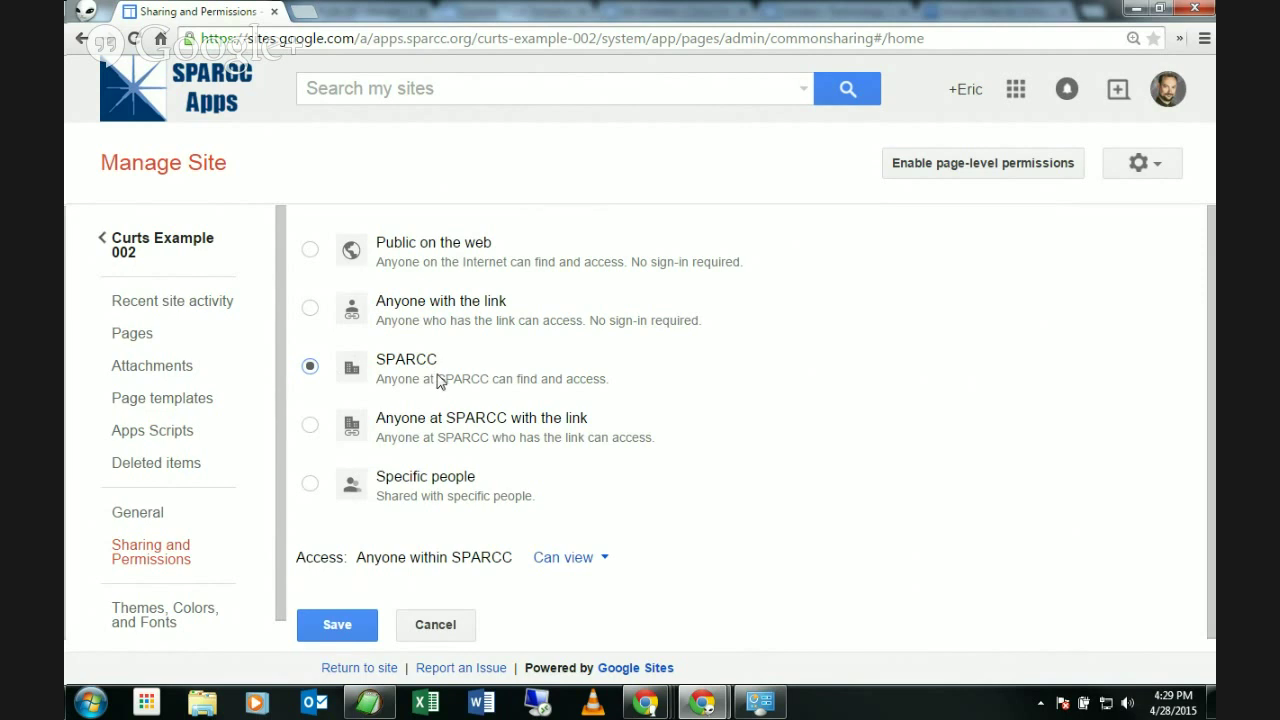
left_click(309, 249)
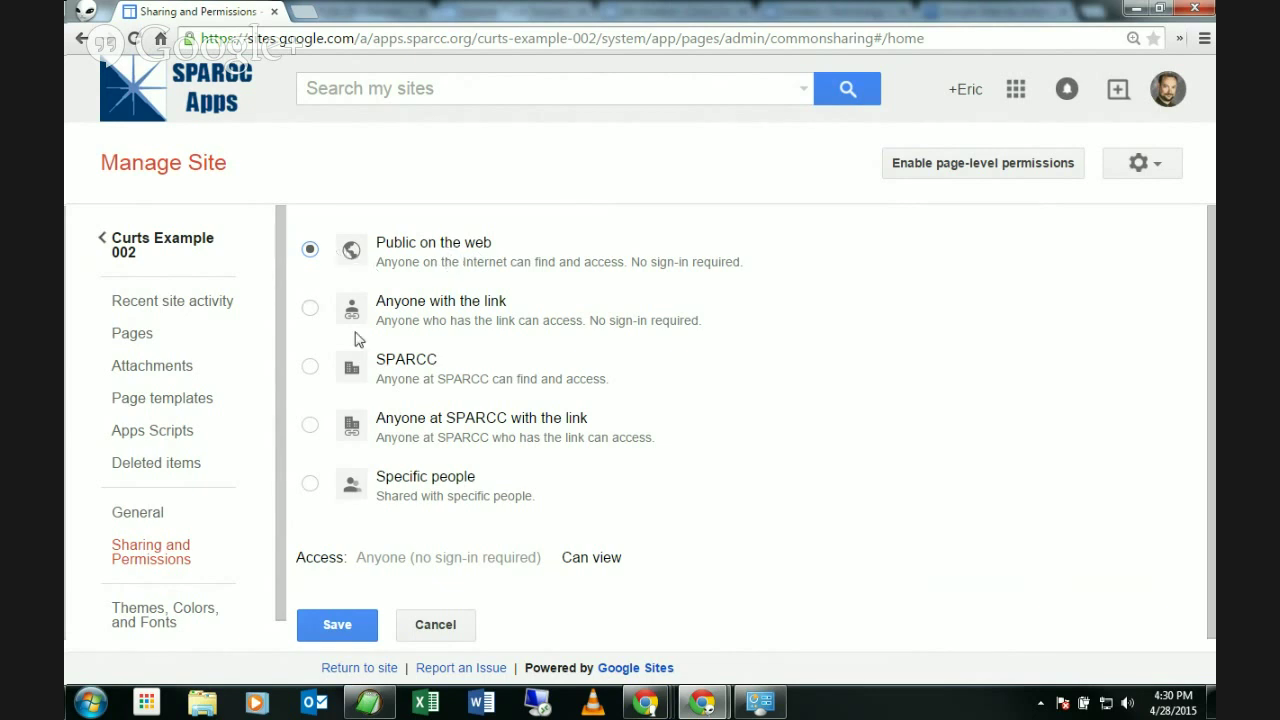
left_click(350, 623)
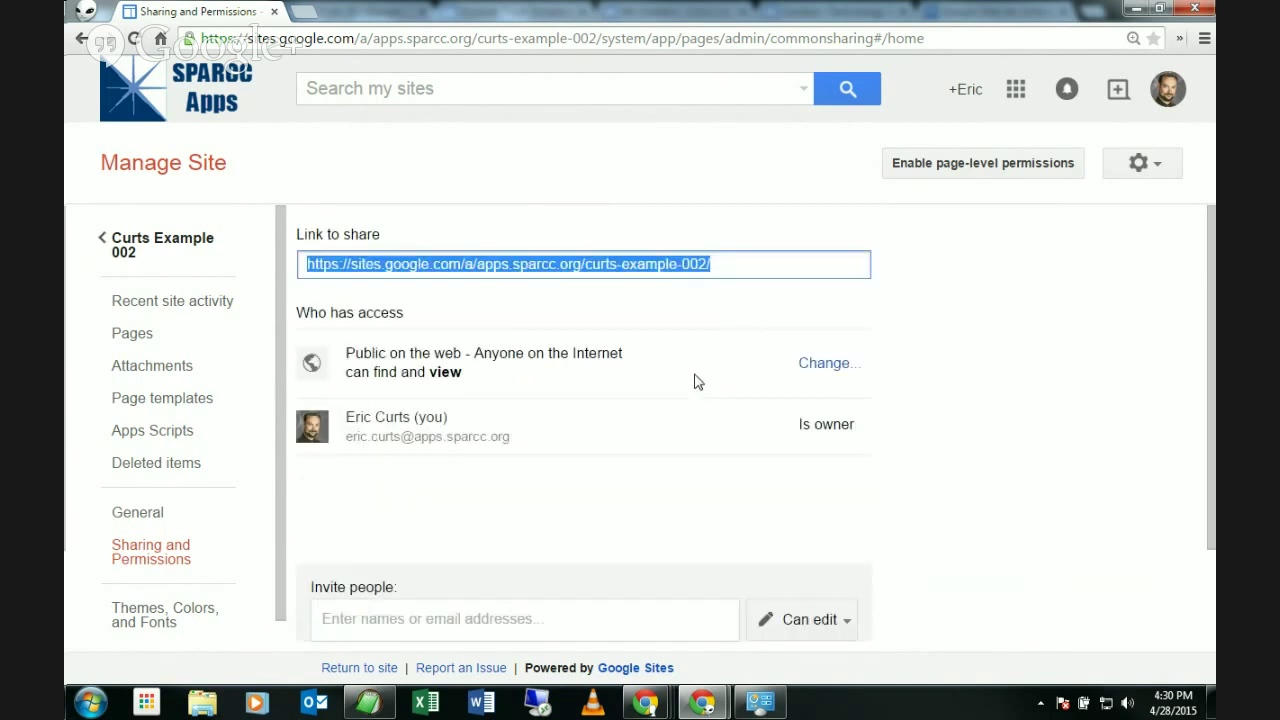
left_click(1009, 335)
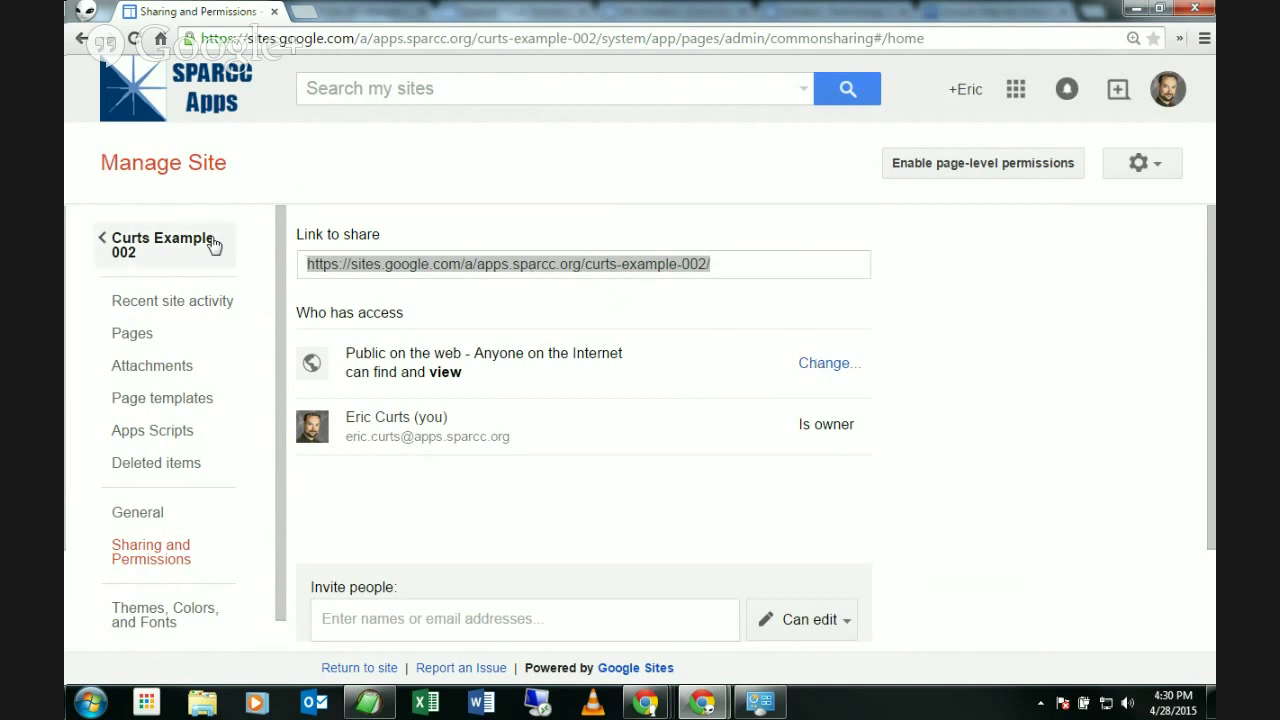
Return to the site, check its address in a new incognito window by looking over the Home page, and switch back to the editing window
left_click(143, 249)
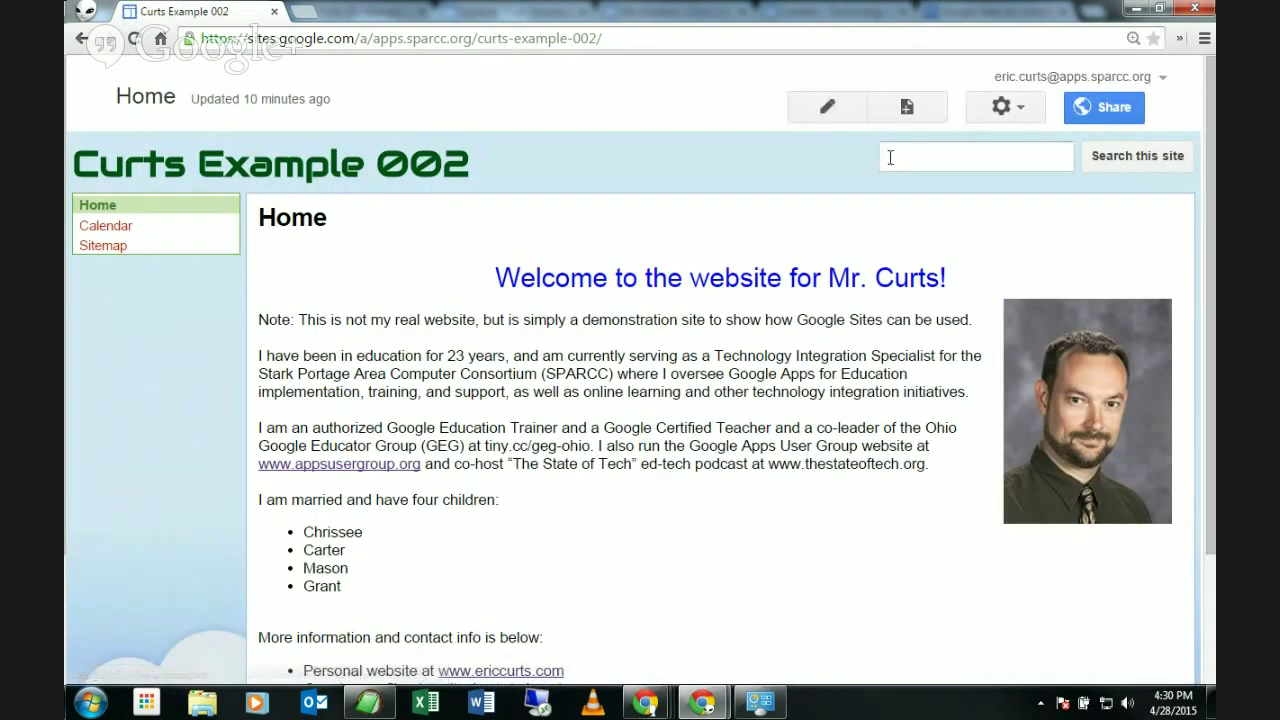
left_click(736, 38)
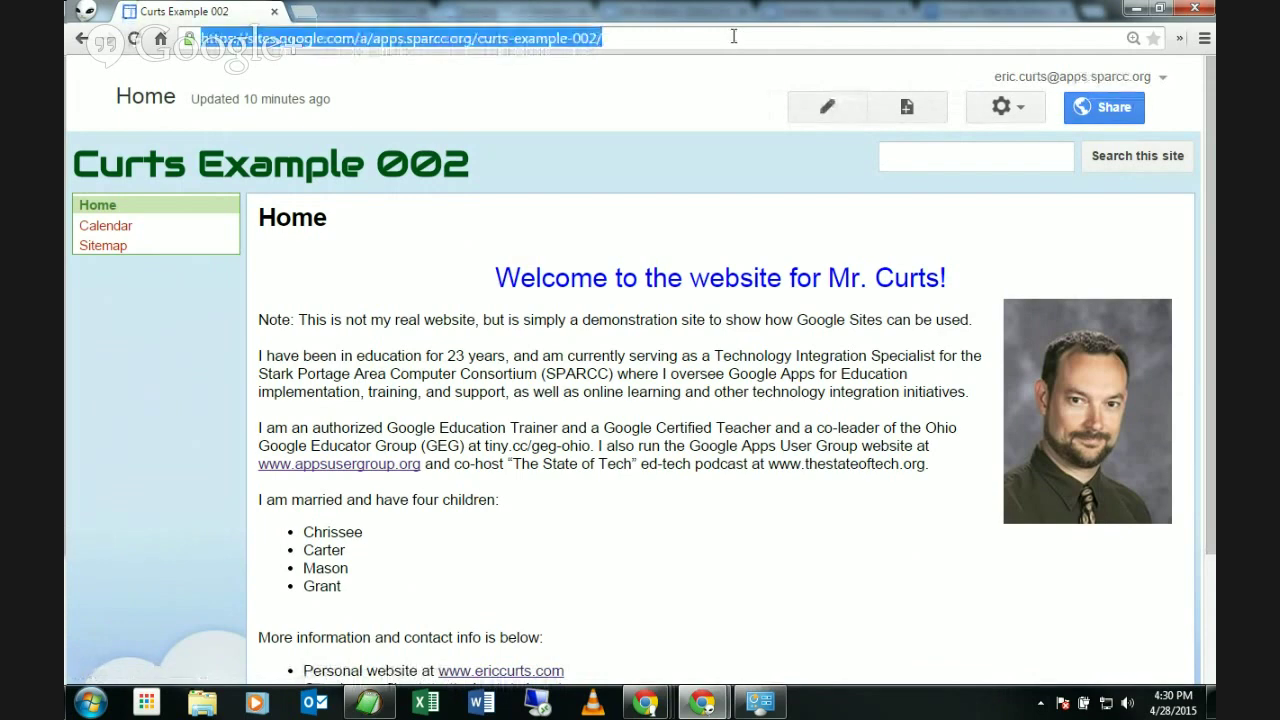
left_click(1204, 38)
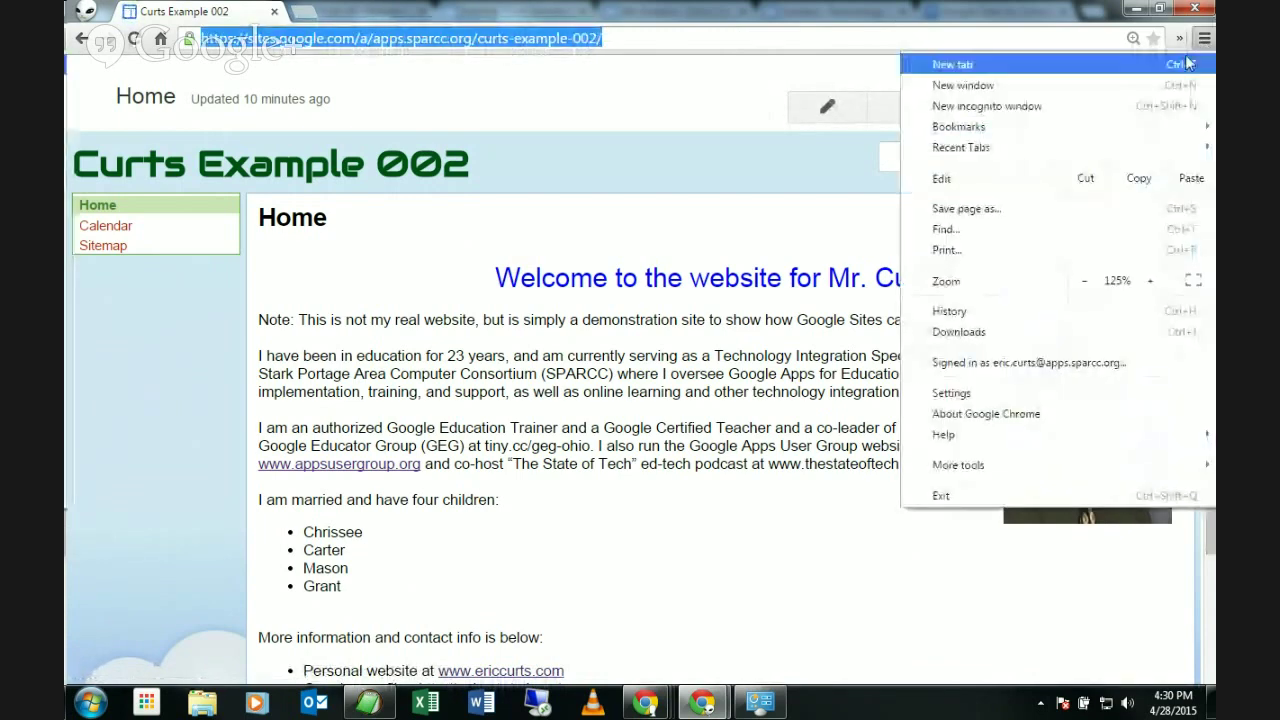
left_click(1150, 108)
type("https://sites.google.com/a/apps.sparcc.org/curtis-example-002/")
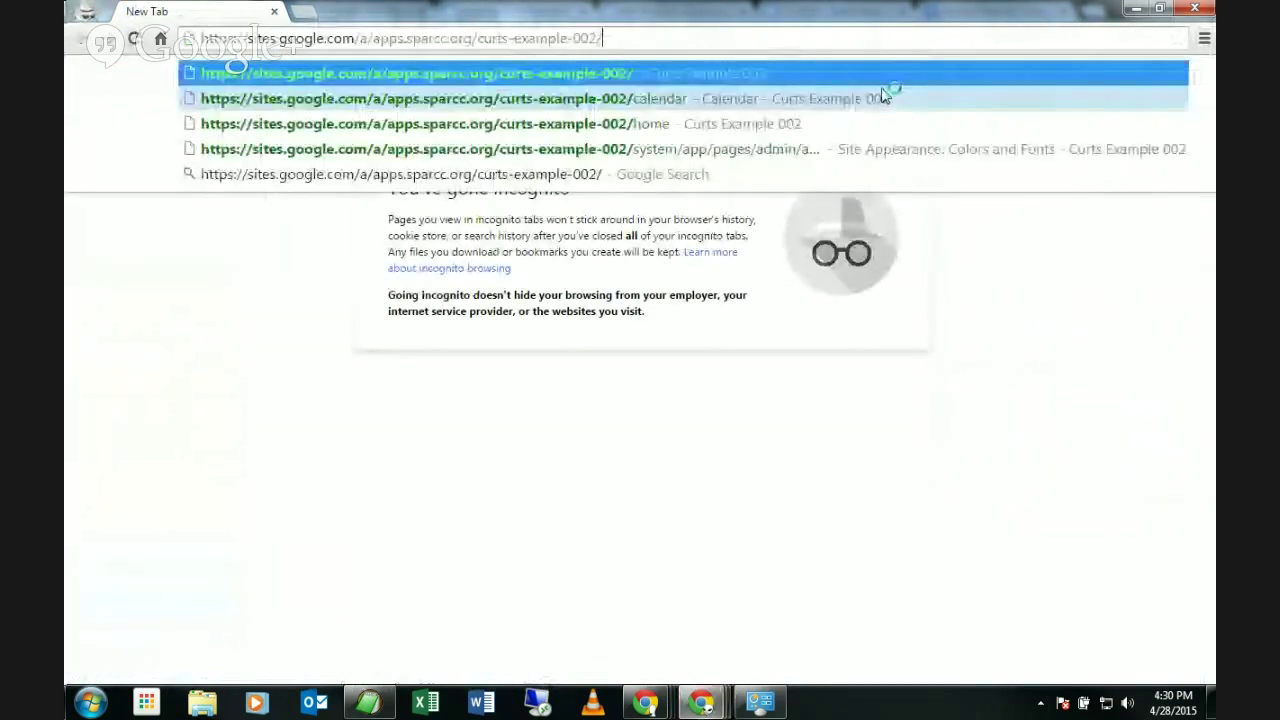
key("Return")
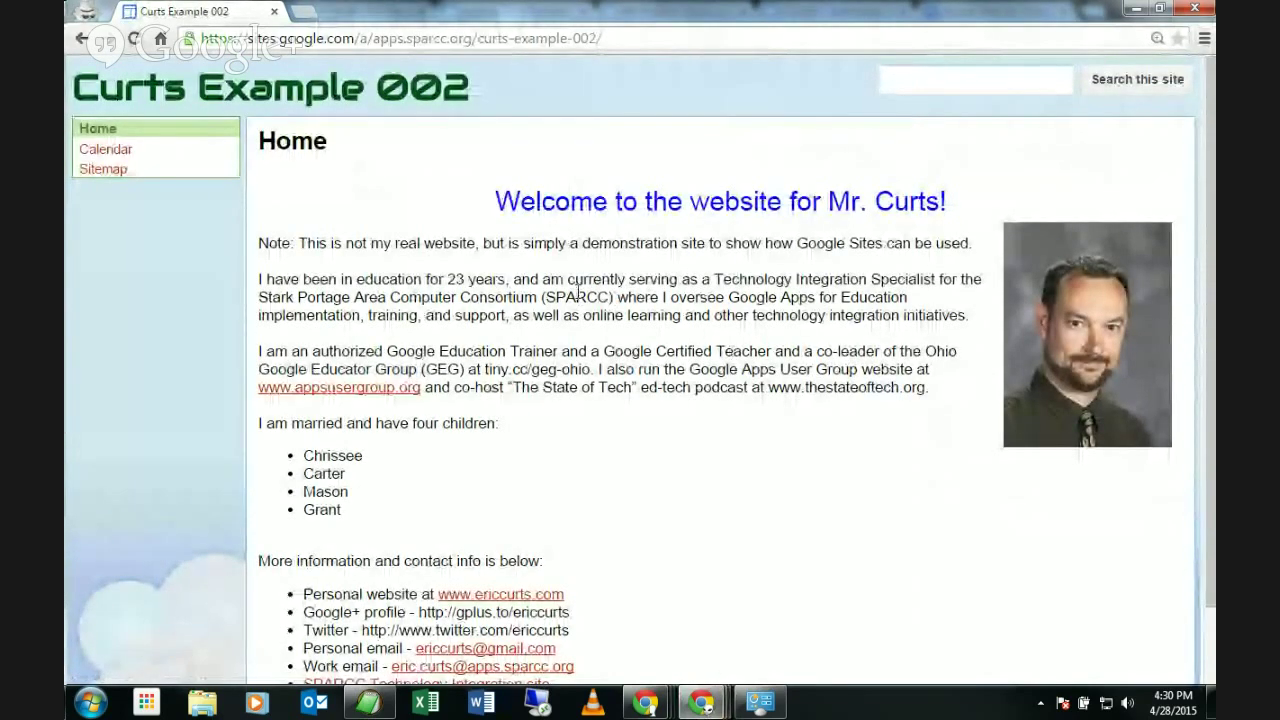
scroll(576, 292, "down", 2)
scroll(577, 290, "up", 2)
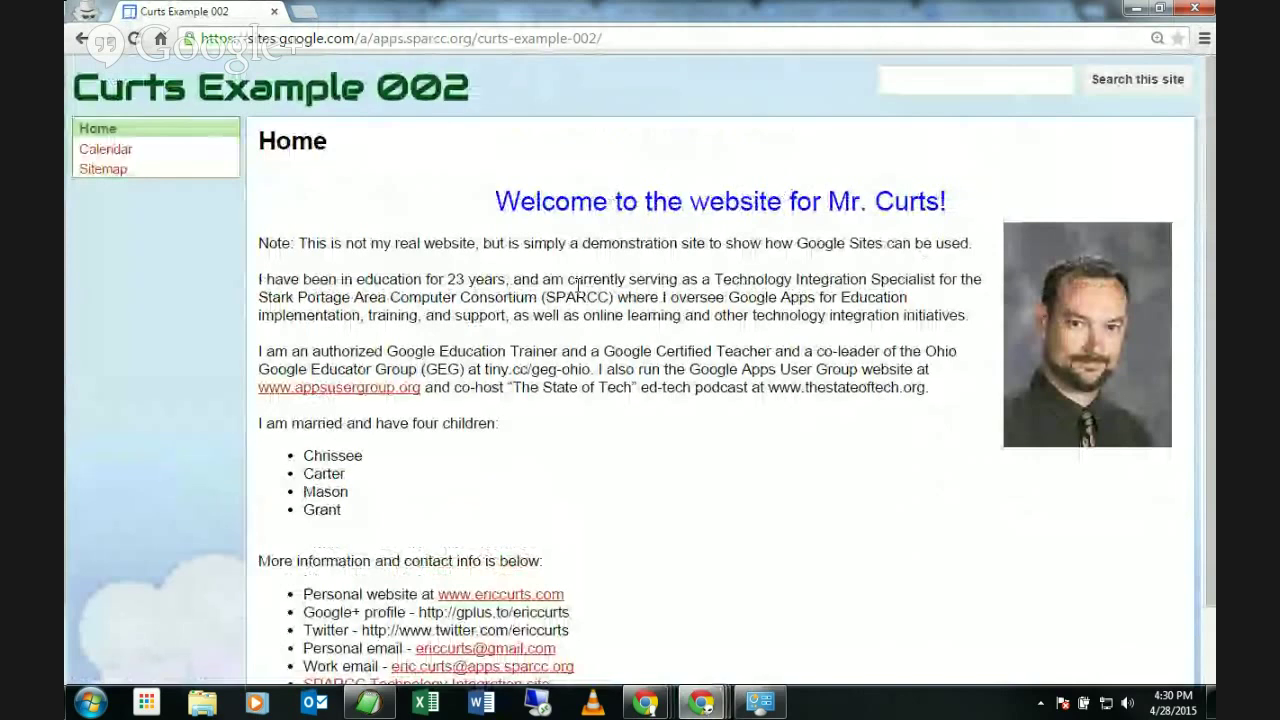
key("alt+Tab")
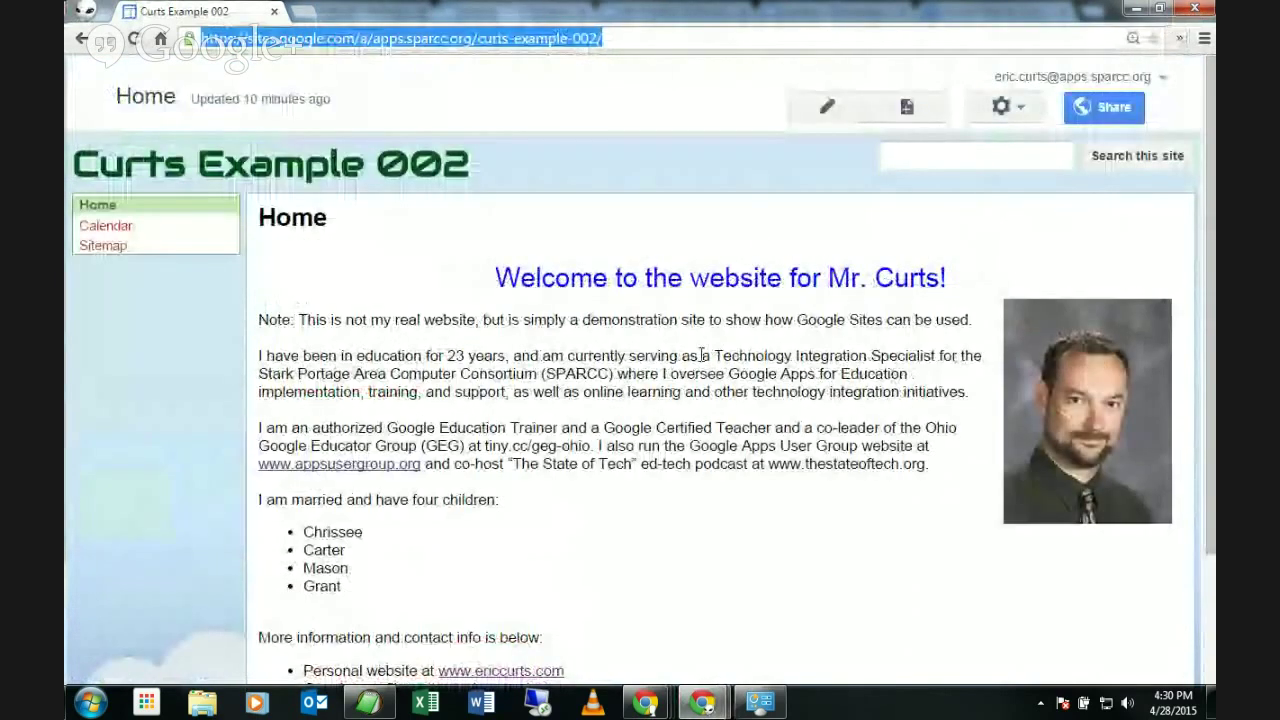
left_click(700, 355)
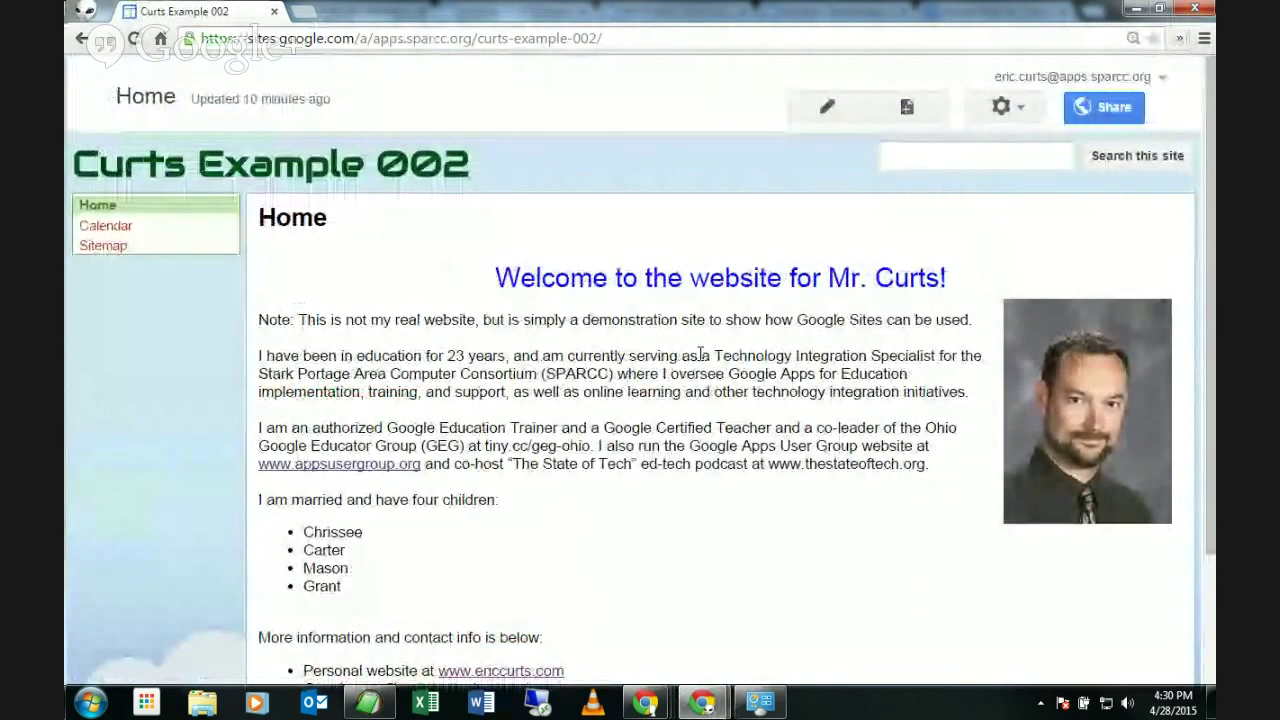
Open the site's sharing settings and review the visibility options for who has access, leaving the selection as it is
left_click(1110, 112)
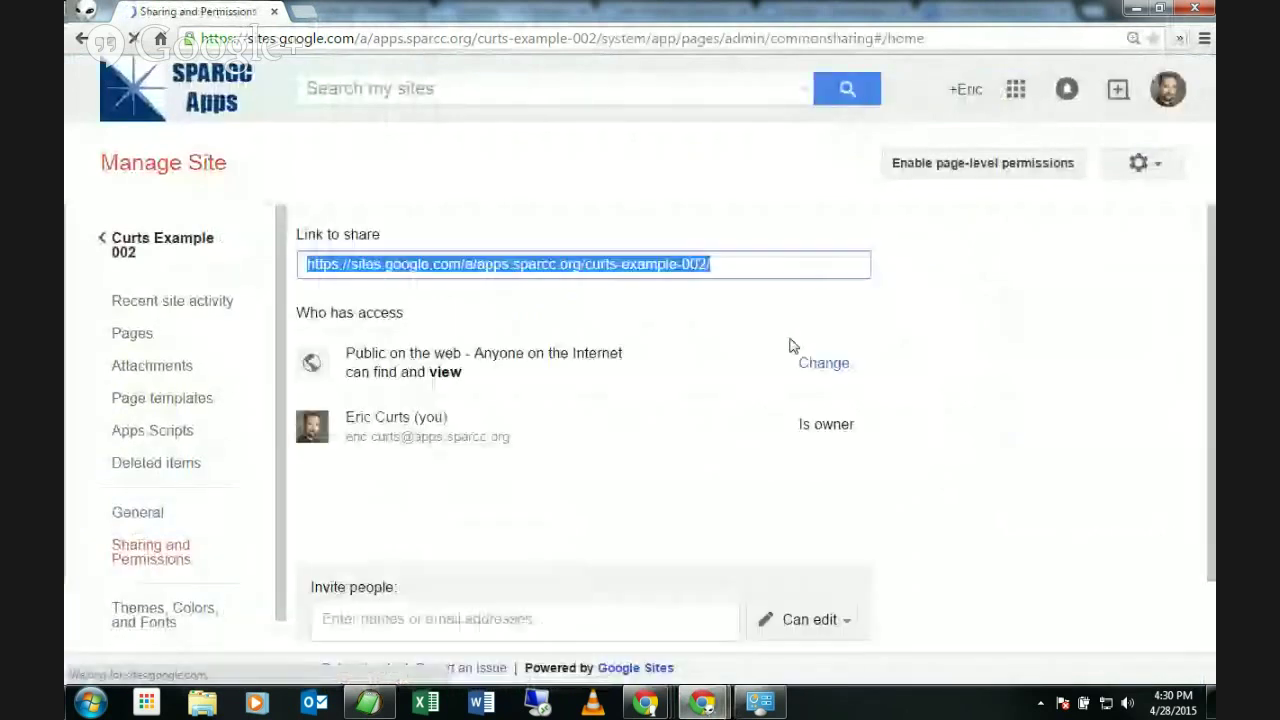
left_click(815, 370)
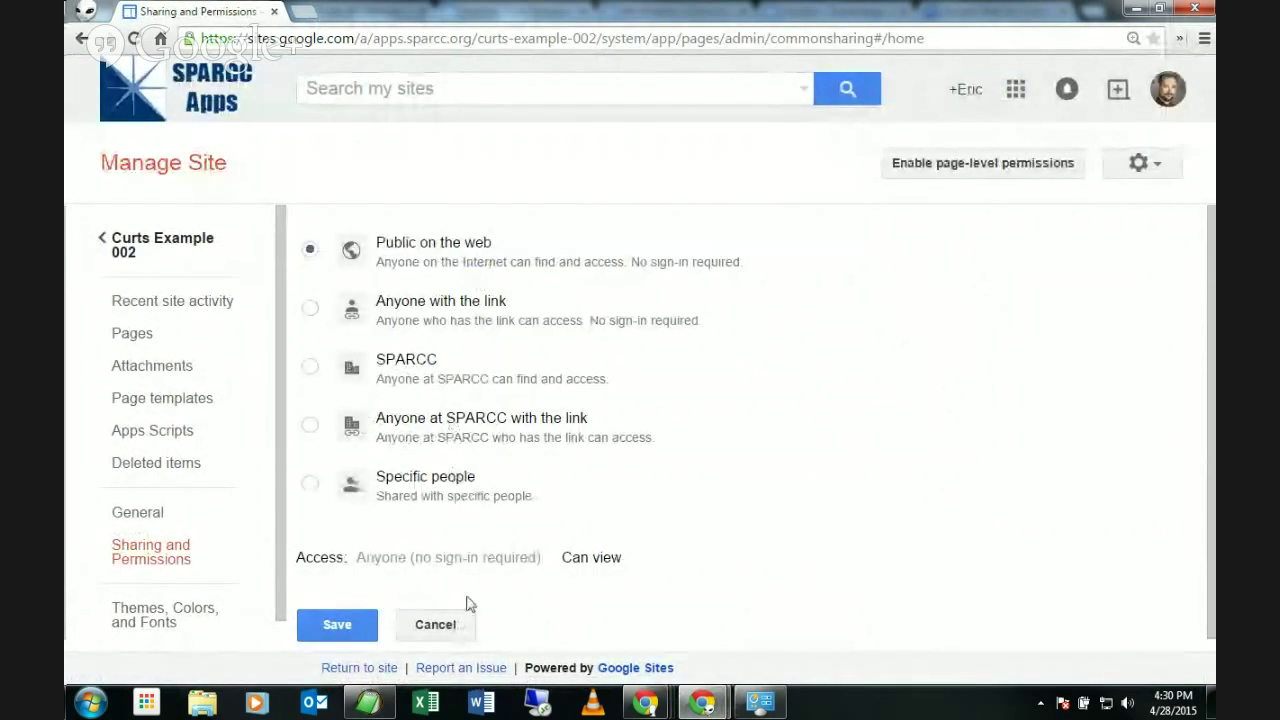
left_click(460, 632)
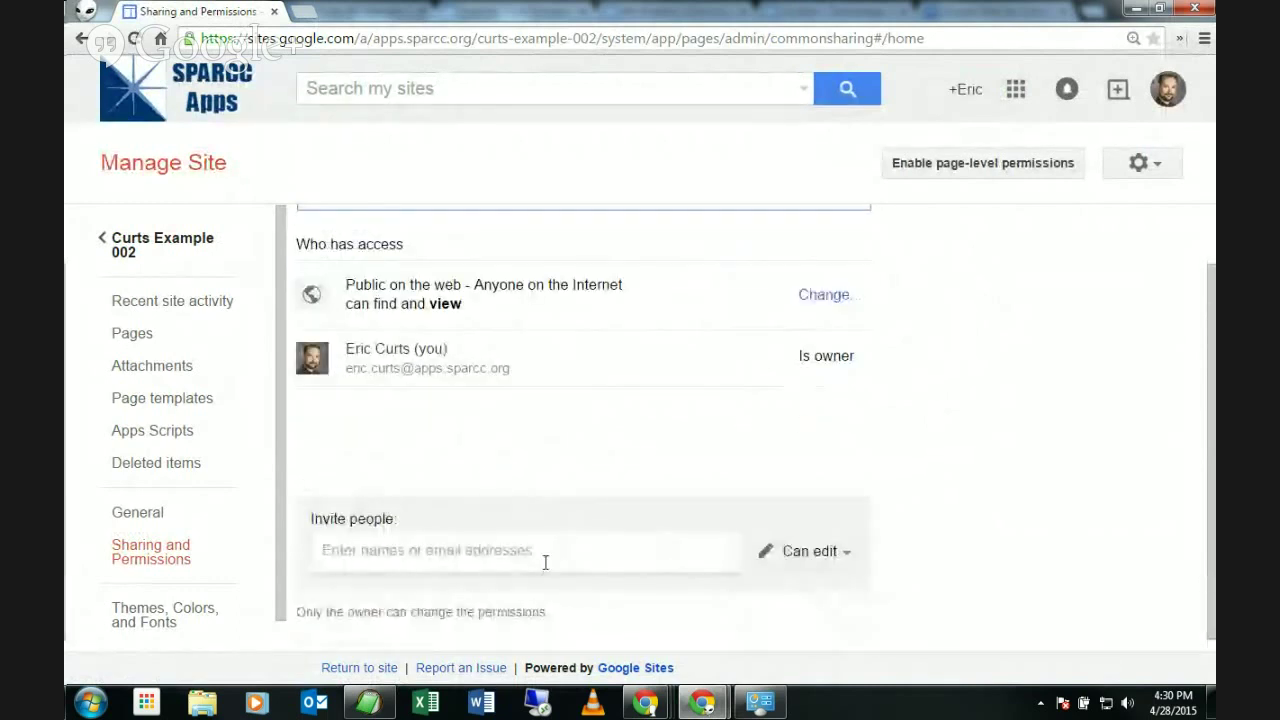
Review the permission levels available for invited people, and return to the site's Home page
left_click(527, 555)
left_click(800, 551)
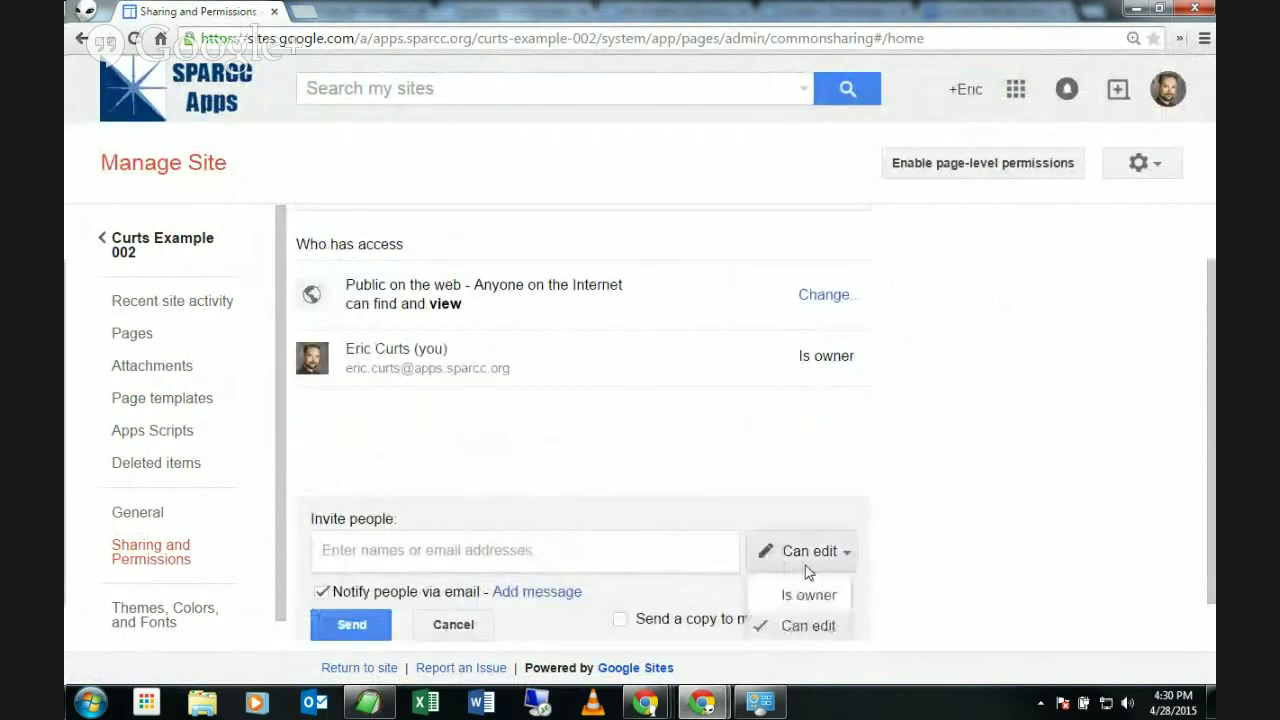
scroll(894, 551, "down", 1)
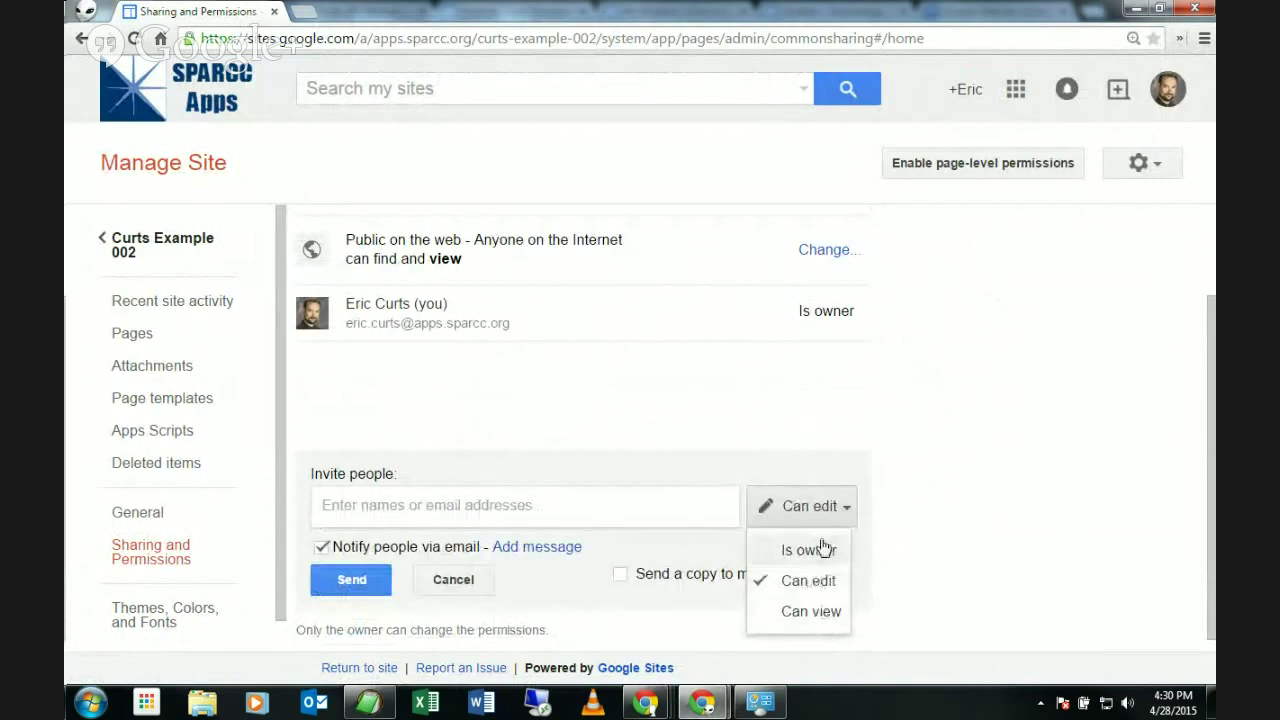
left_click(1014, 466)
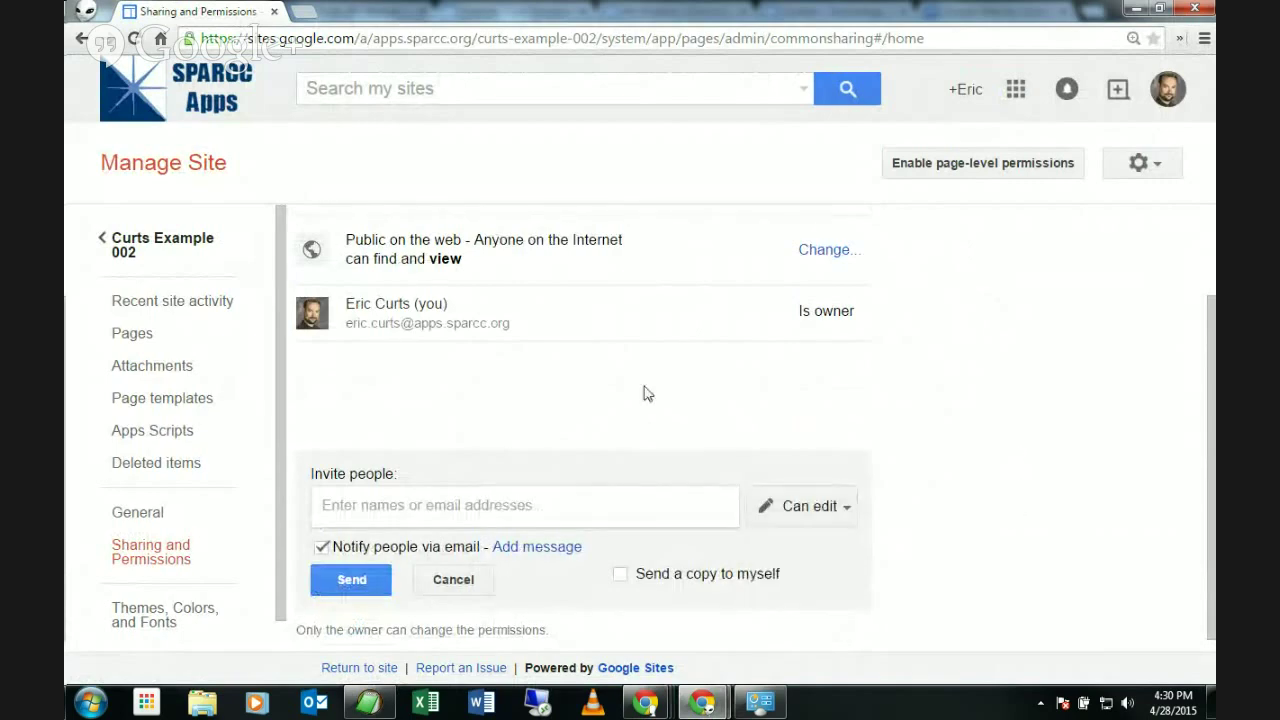
left_click(167, 240)
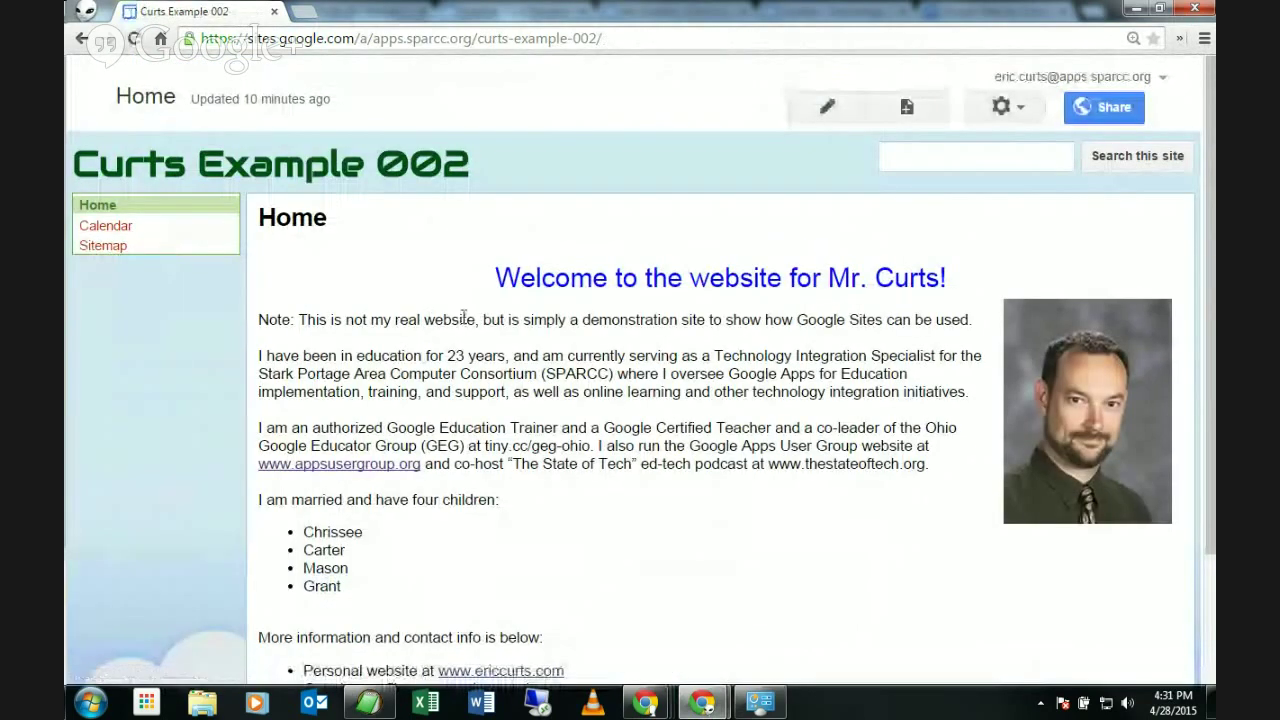
Highlight the site's full web address as the link to give to visitors, and clear the selection
left_click(625, 38)
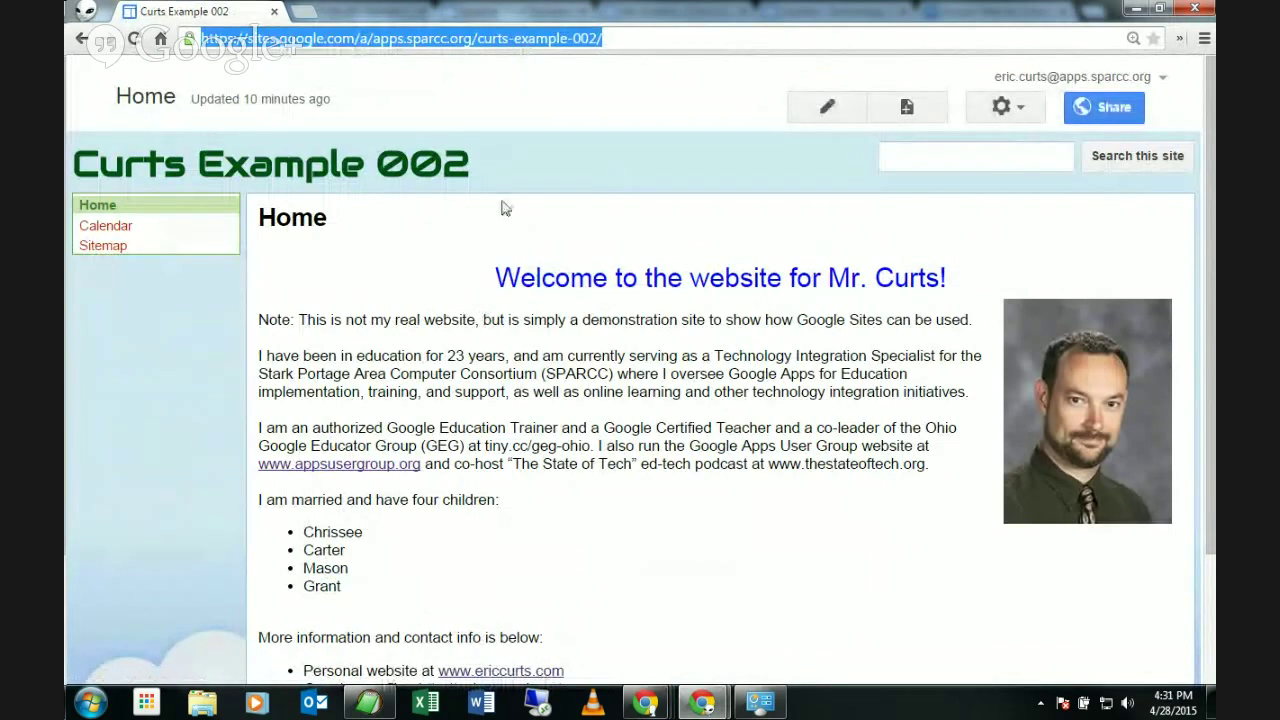
left_click(435, 40)
left_click_drag(604, 38, 463, 38)
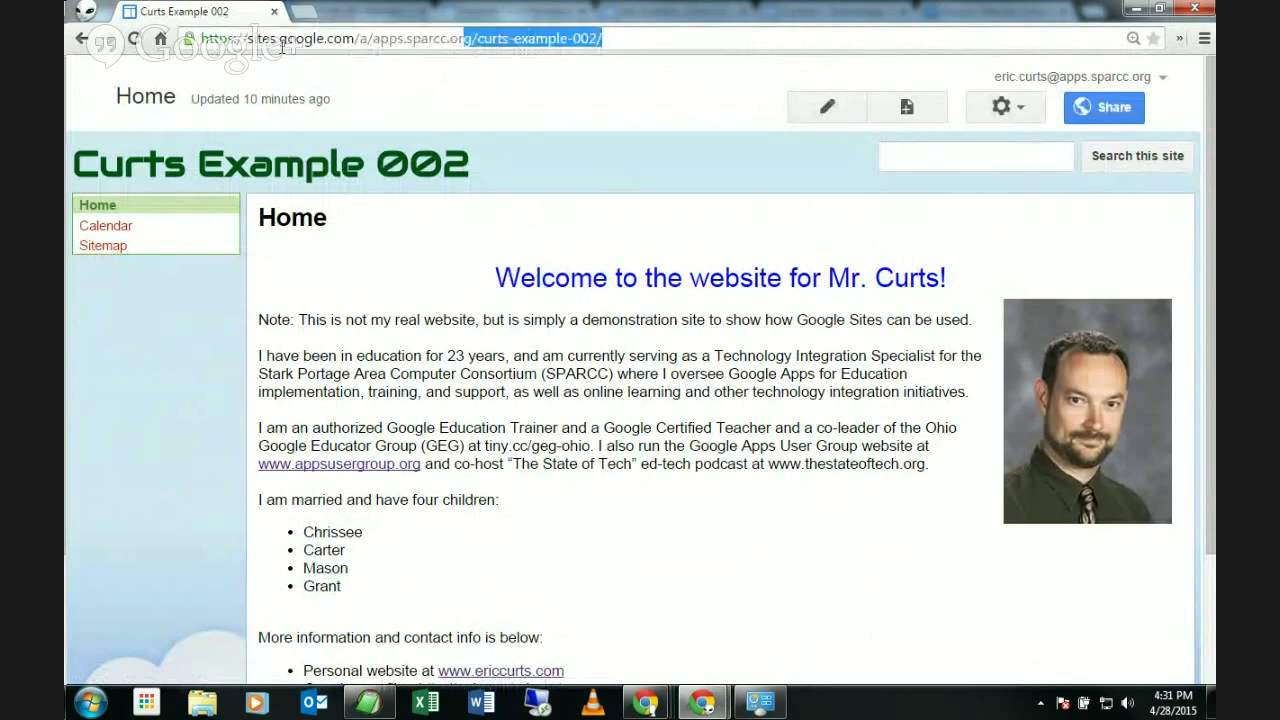
left_click_drag(283, 45, 200, 40)
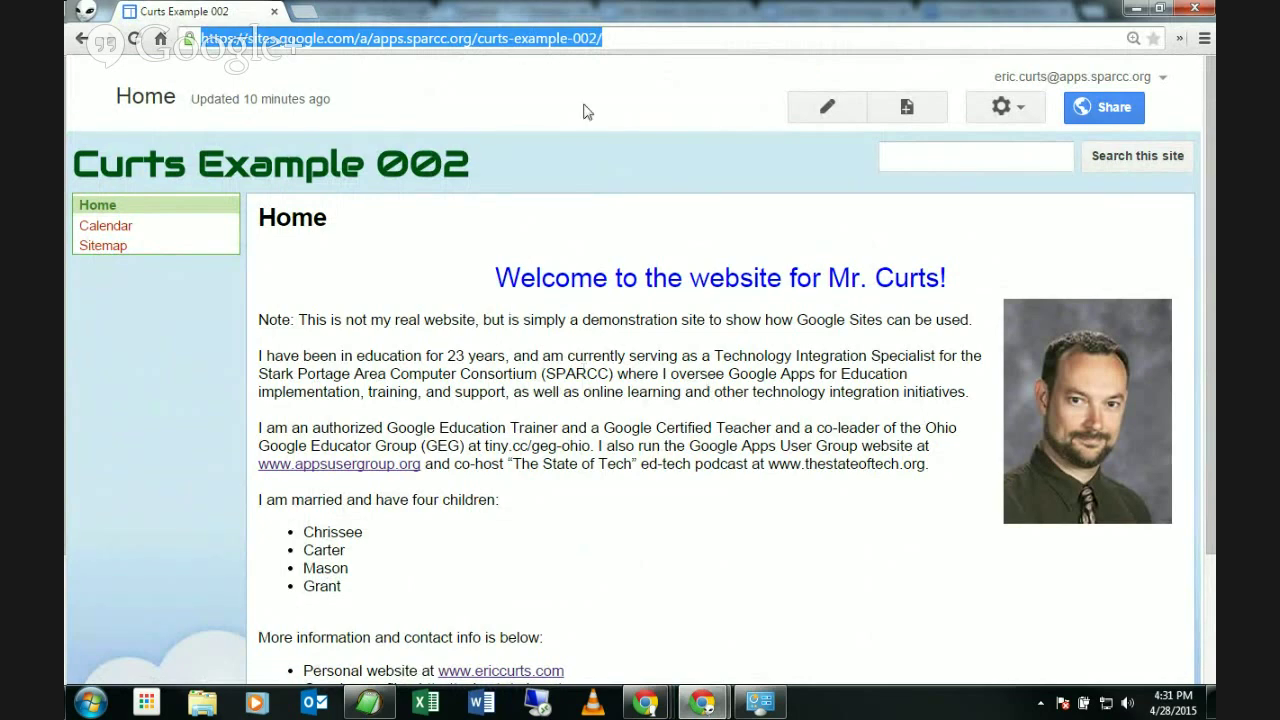
left_click(651, 348)
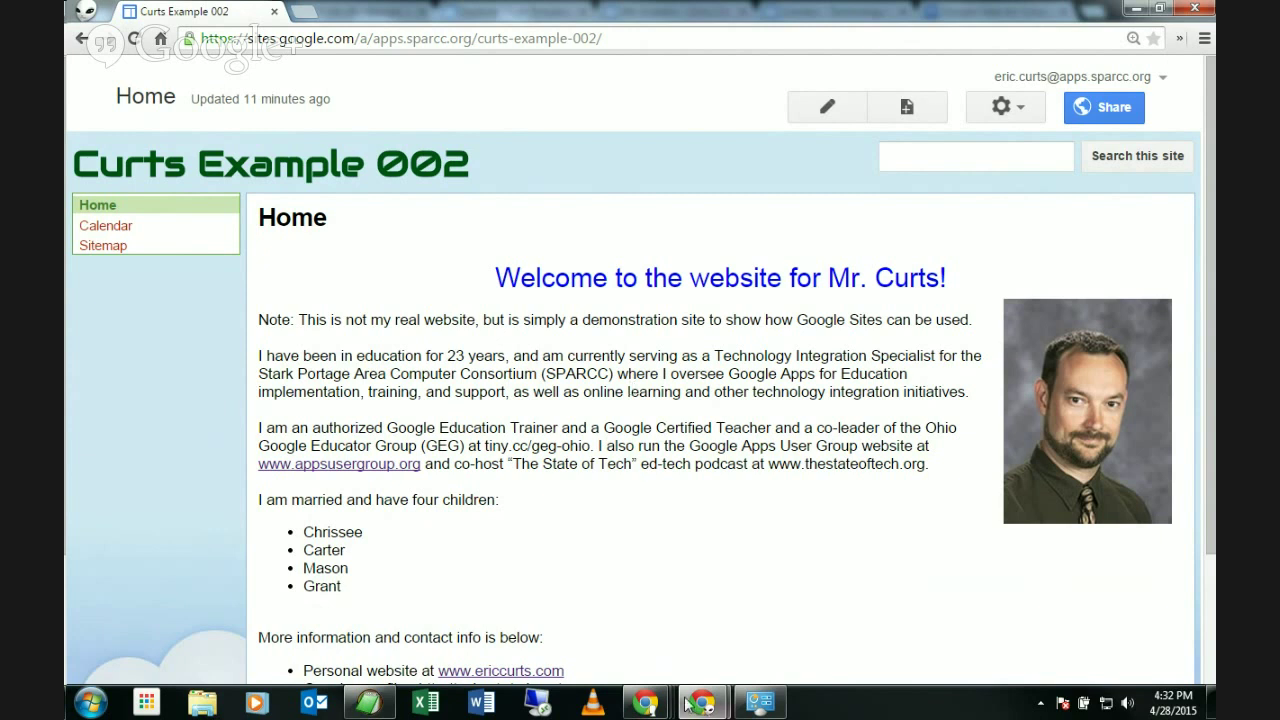
Switch to the presentation's resources-link slide, and review the "Google Sites for Schools - Part 1" session page's video, resources, evaluation and quiz links
mouse_move(645, 706)
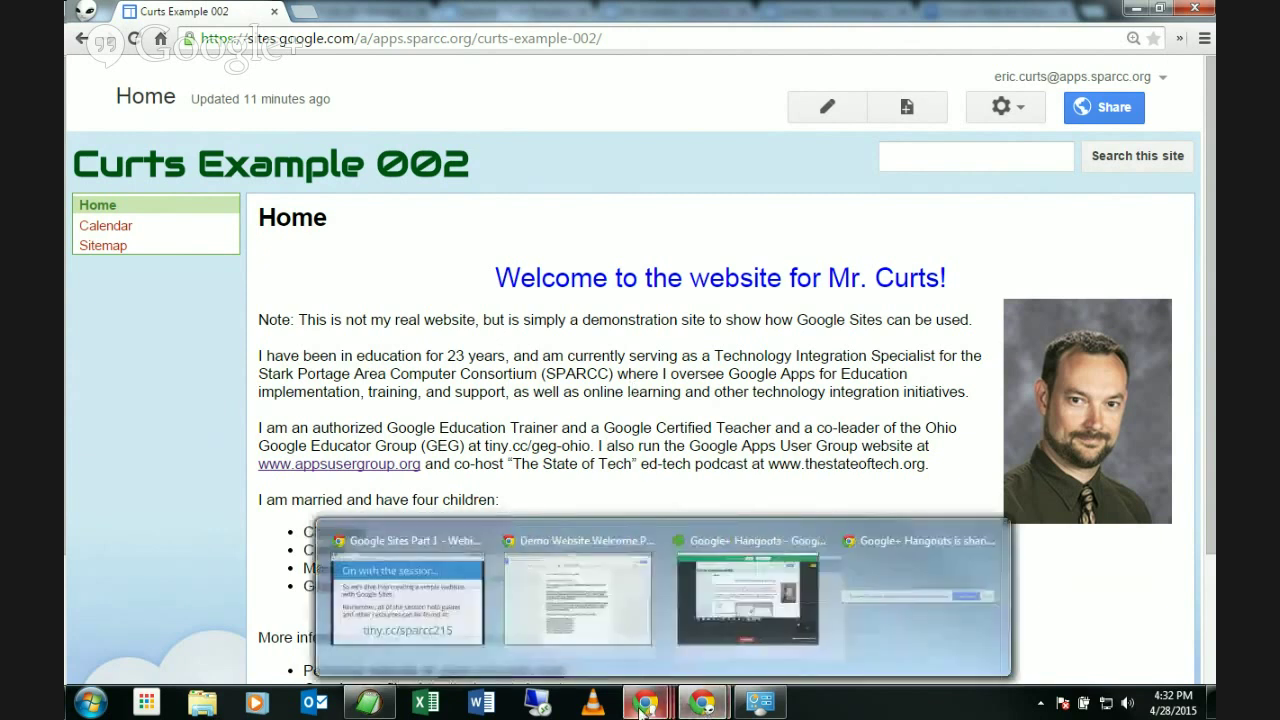
left_click(419, 599)
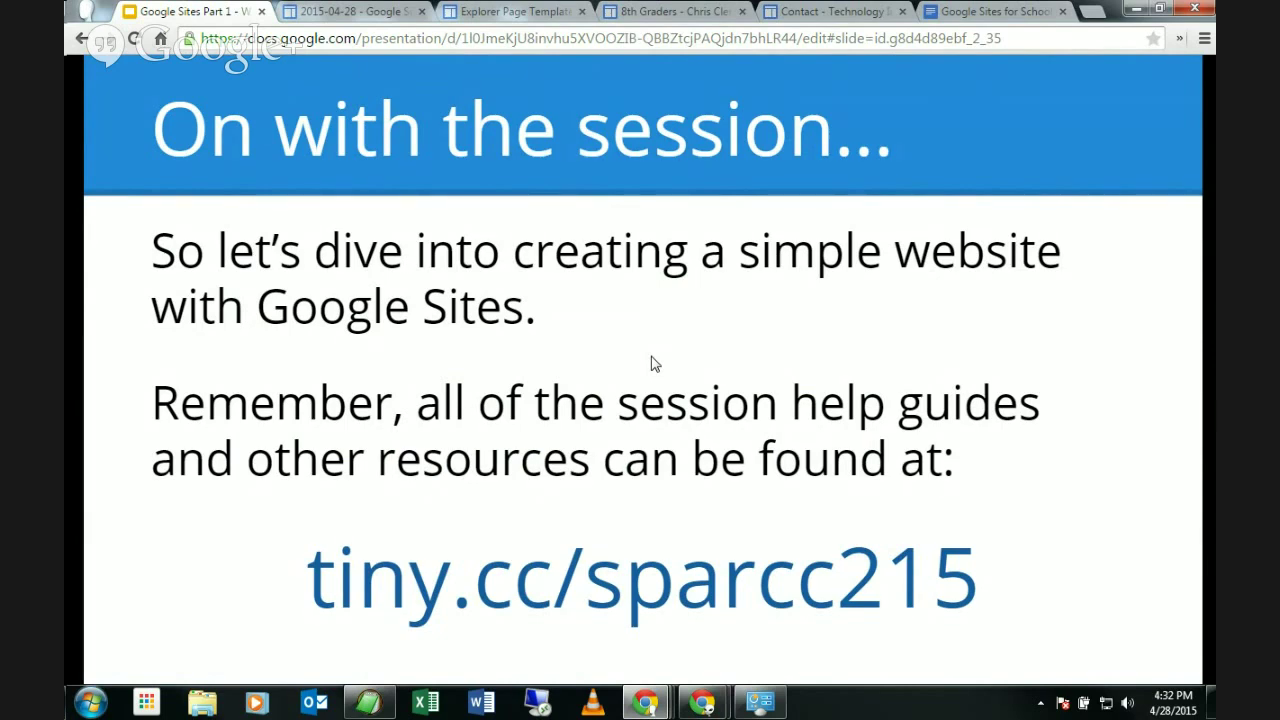
mouse_move(650, 380)
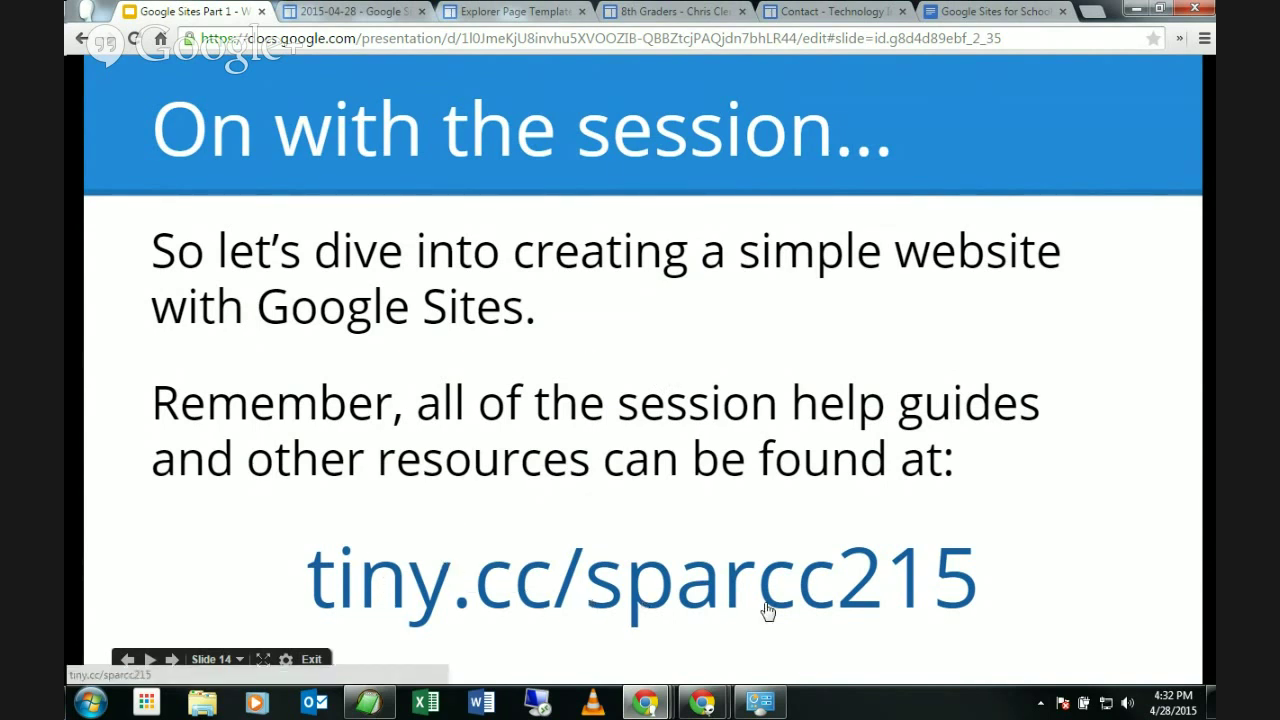
left_click(370, 12)
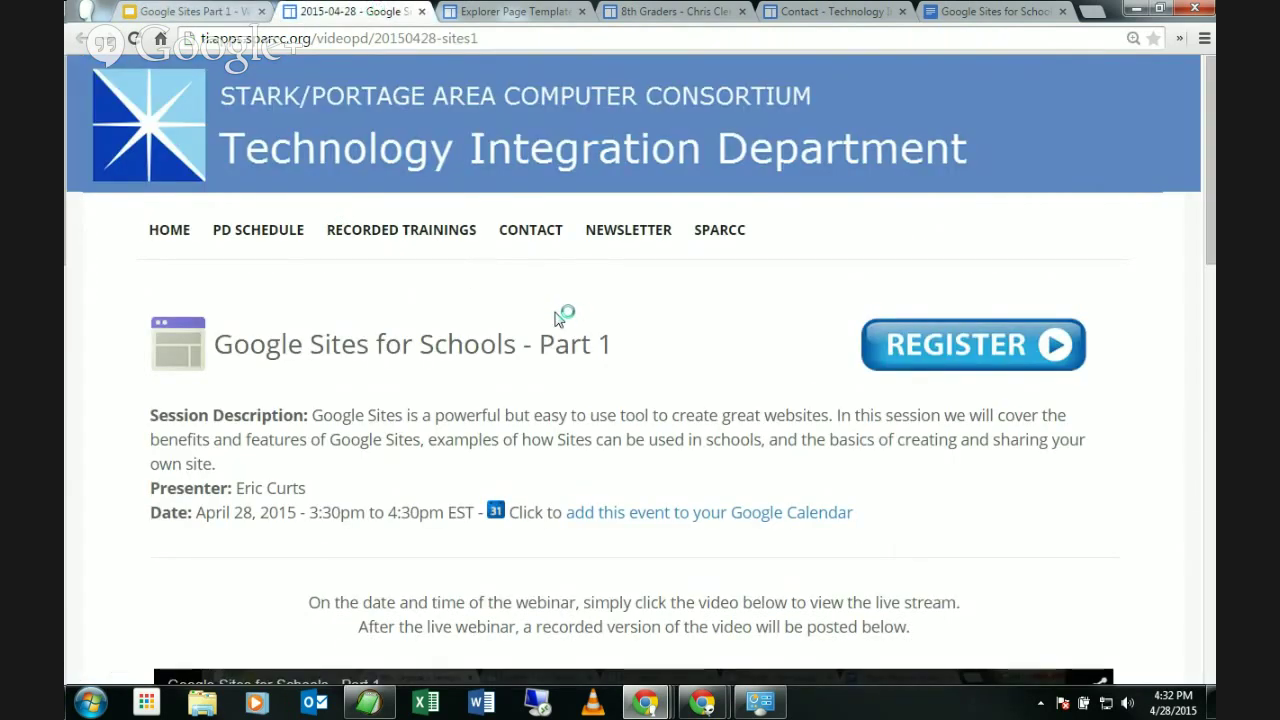
scroll(563, 314, "down", 5)
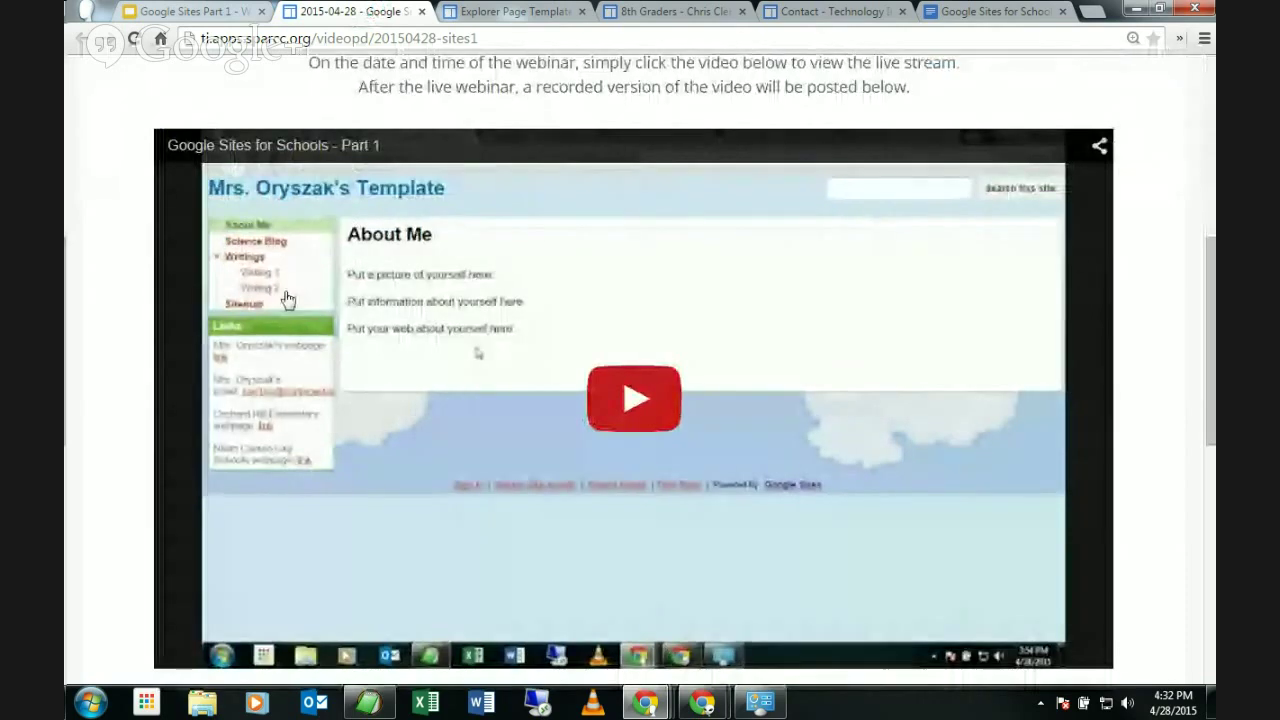
scroll(289, 300, "down", 3)
scroll(289, 300, "down", 3)
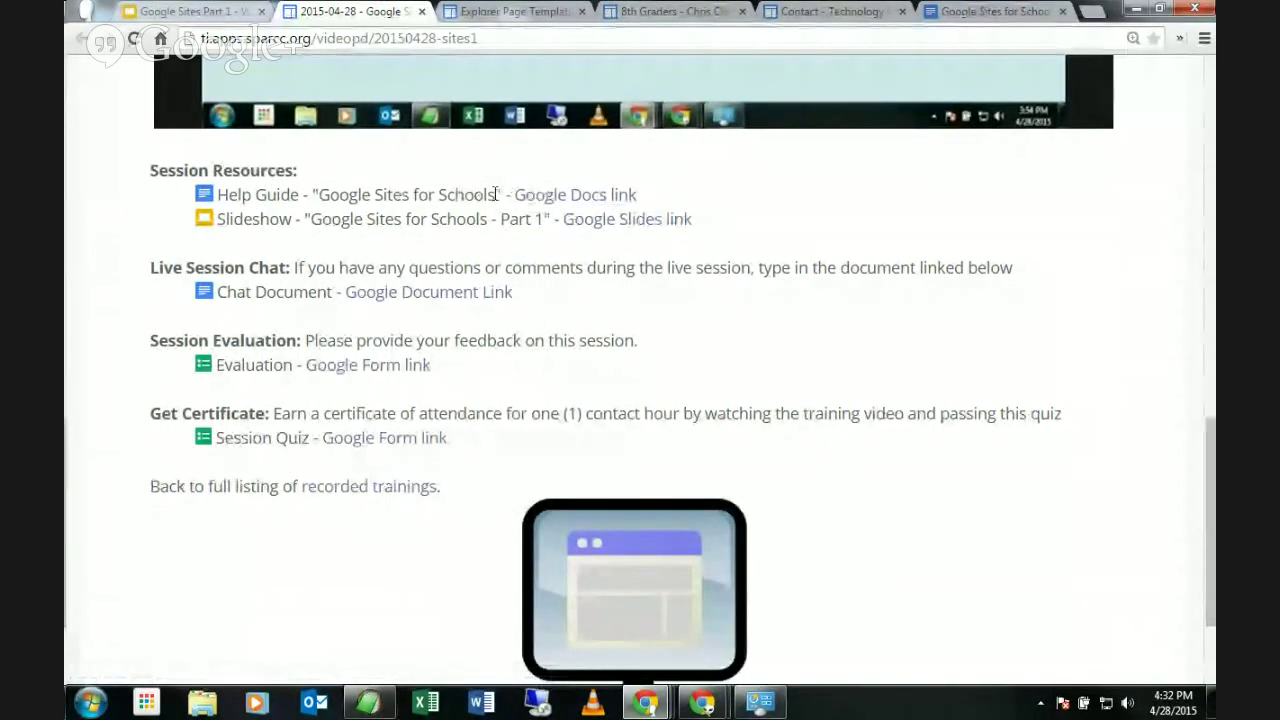
scroll(557, 290, "down", 1)
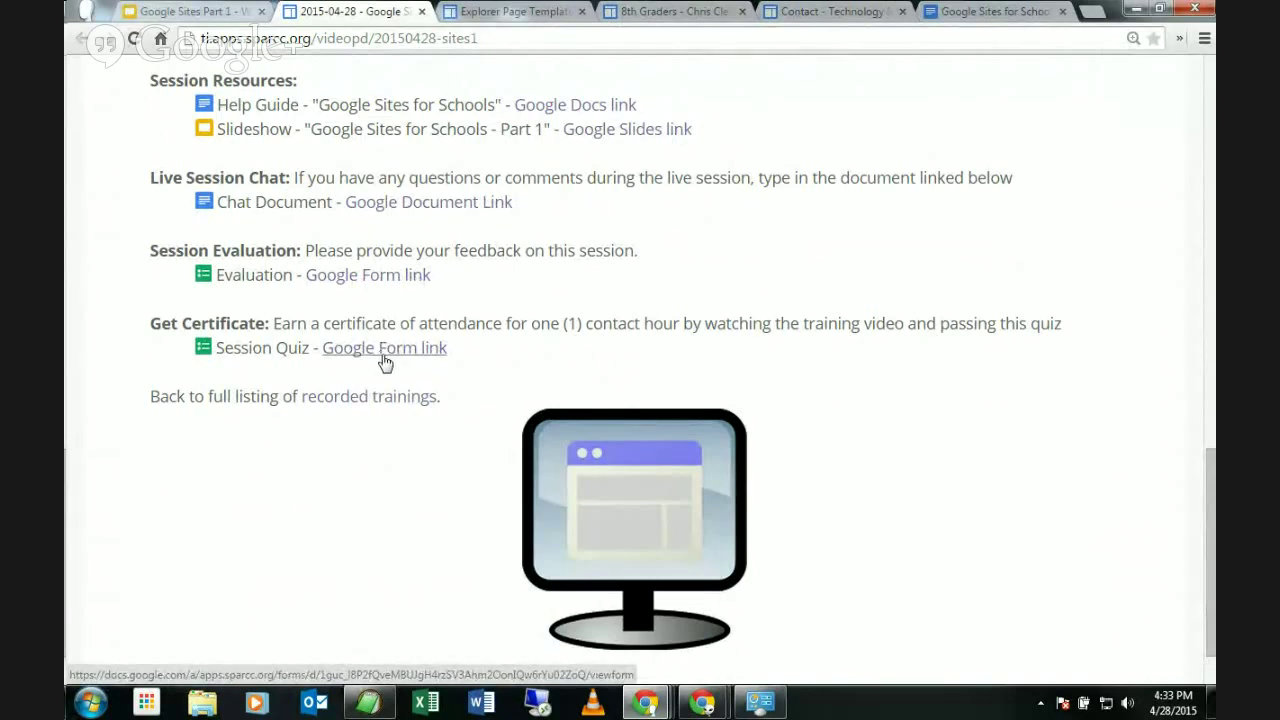
scroll(420, 312, "up", 15)
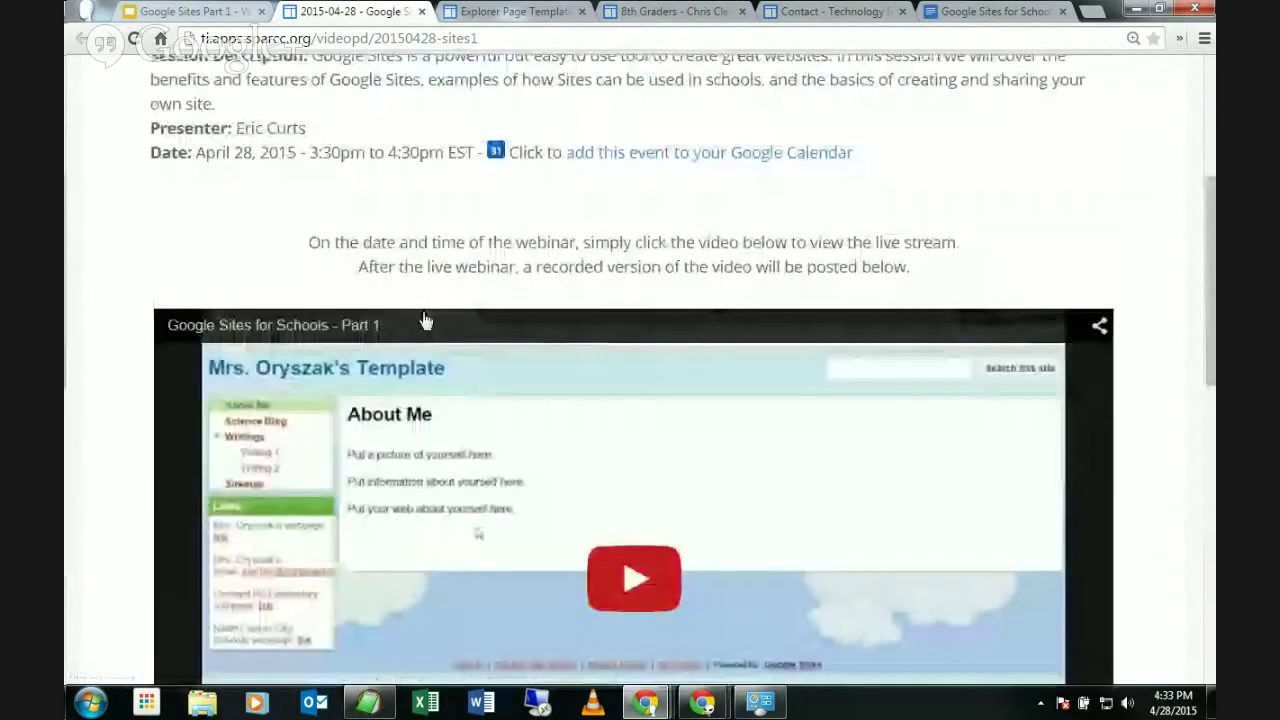
Look through the department site's PD Schedule, Recorded Trainings, Newsletter and Contact pages, and return to the presentation
left_click(268, 236)
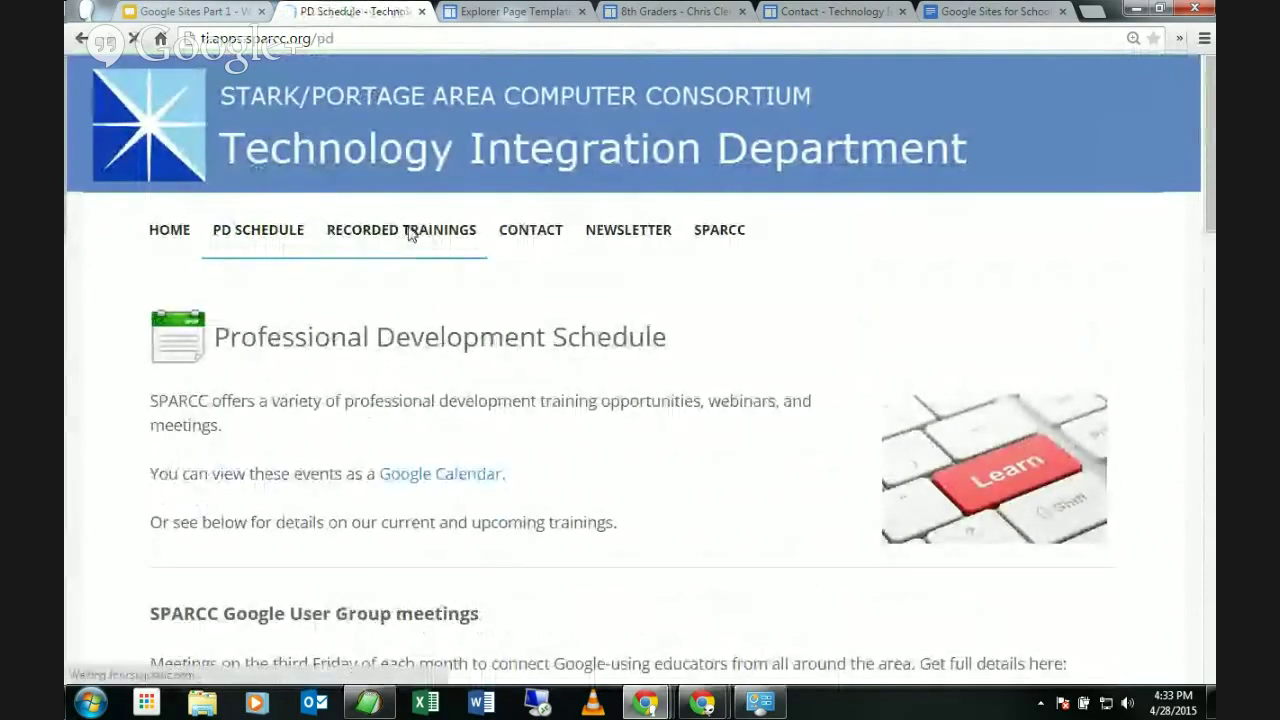
left_click(408, 232)
scroll(588, 365, "down", 4)
scroll(588, 365, "up", 4)
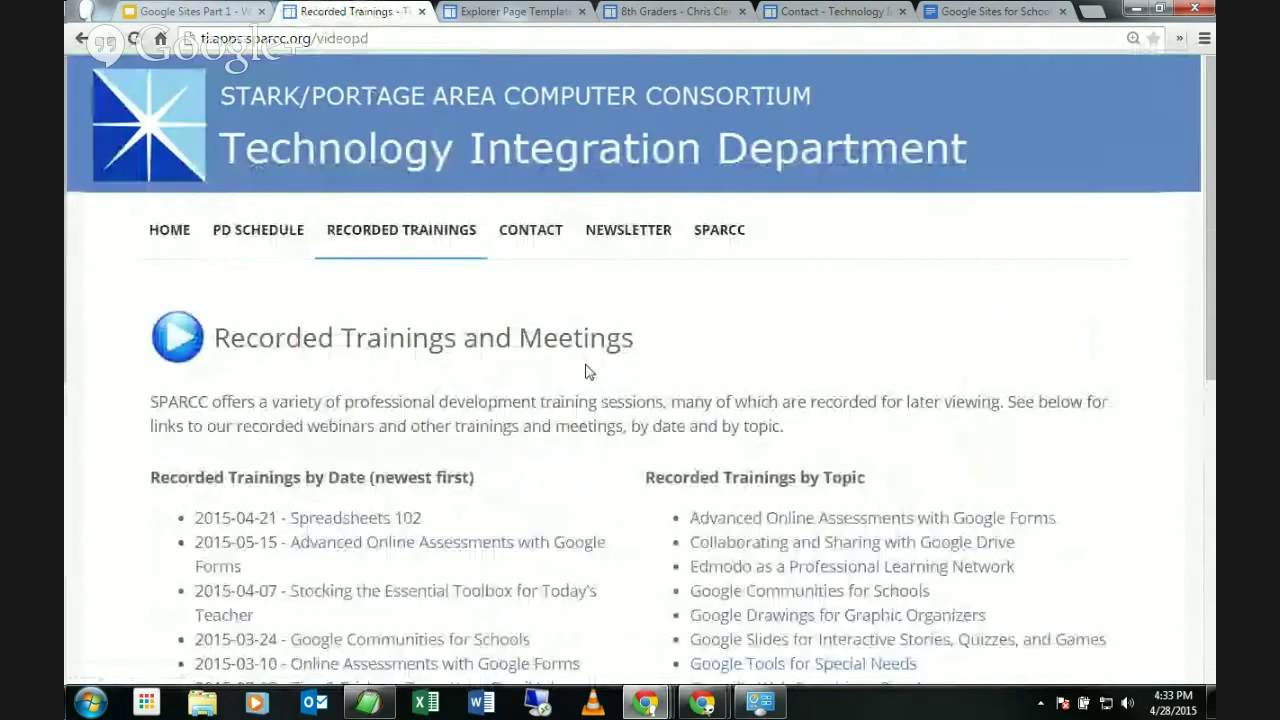
left_click(658, 243)
scroll(829, 343, "down", 2)
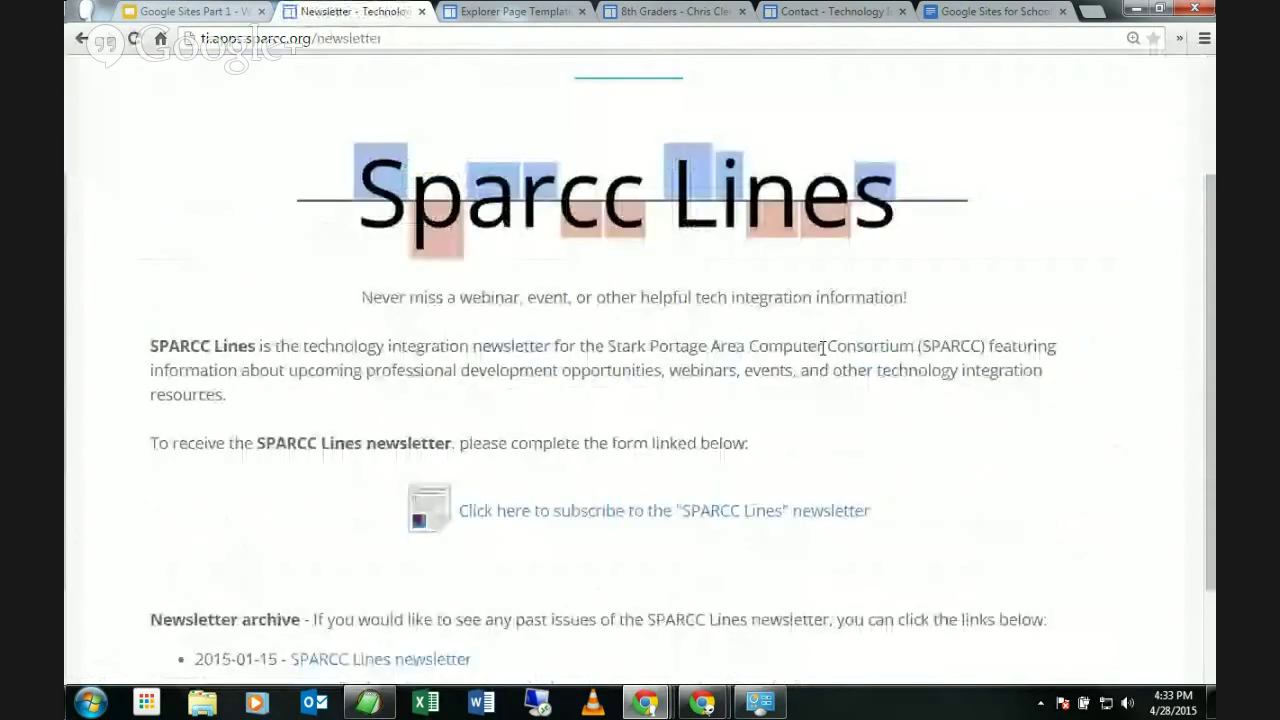
scroll(829, 343, "up", 2)
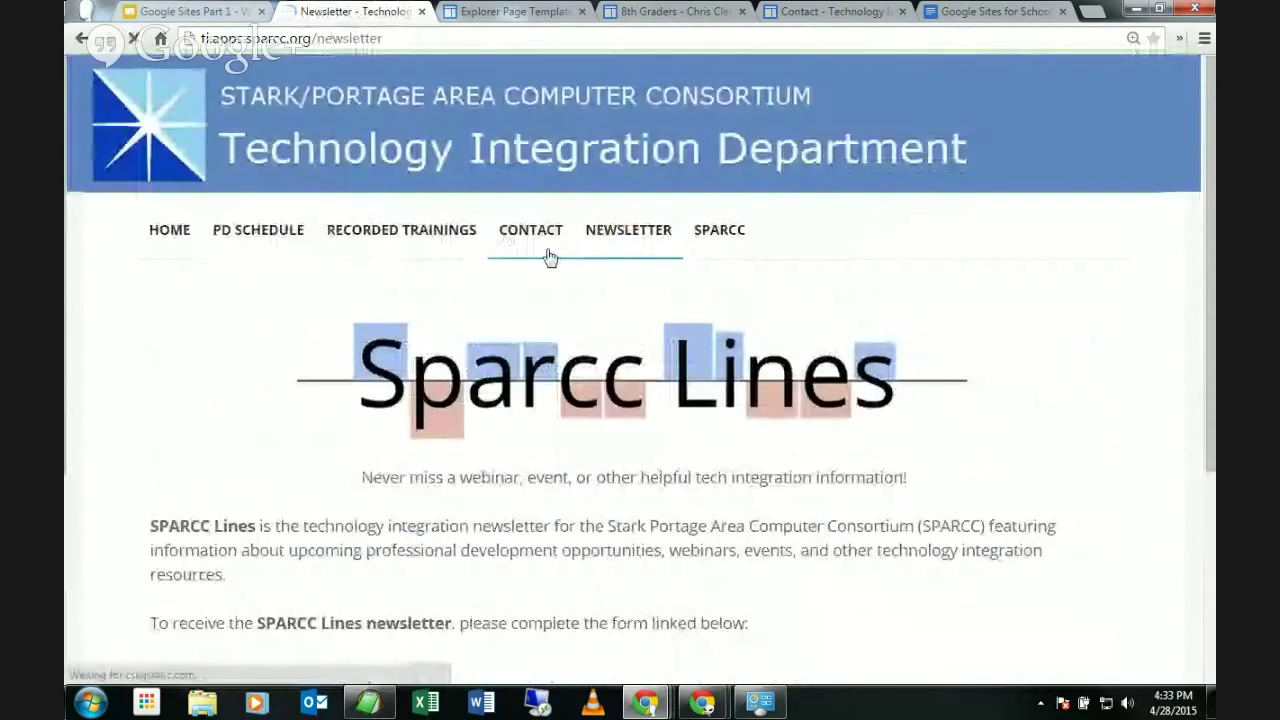
left_click(548, 250)
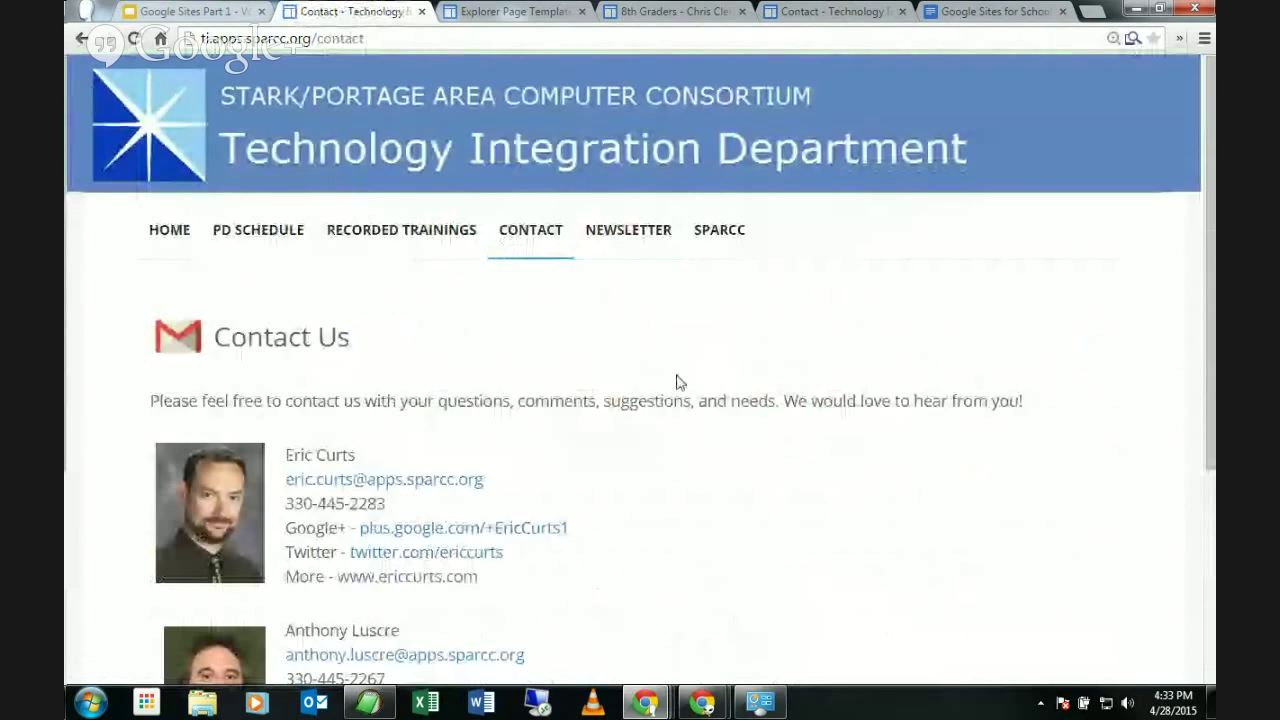
left_click(229, 20)
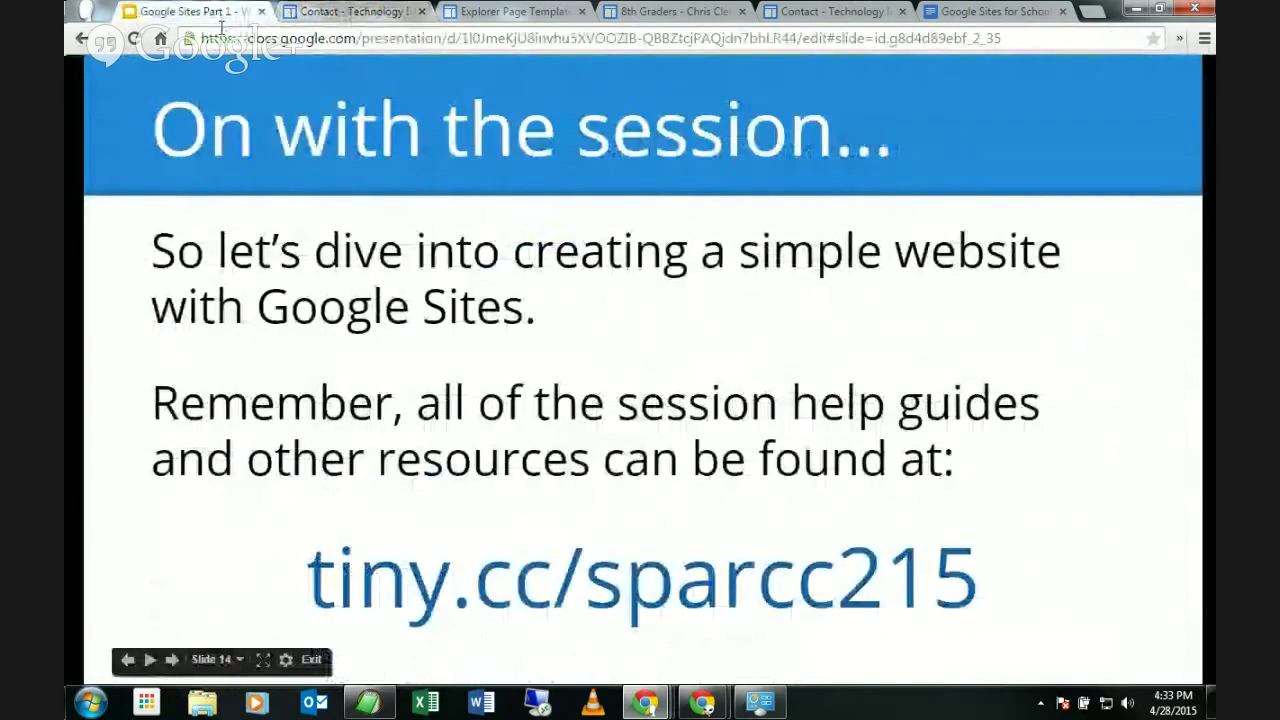